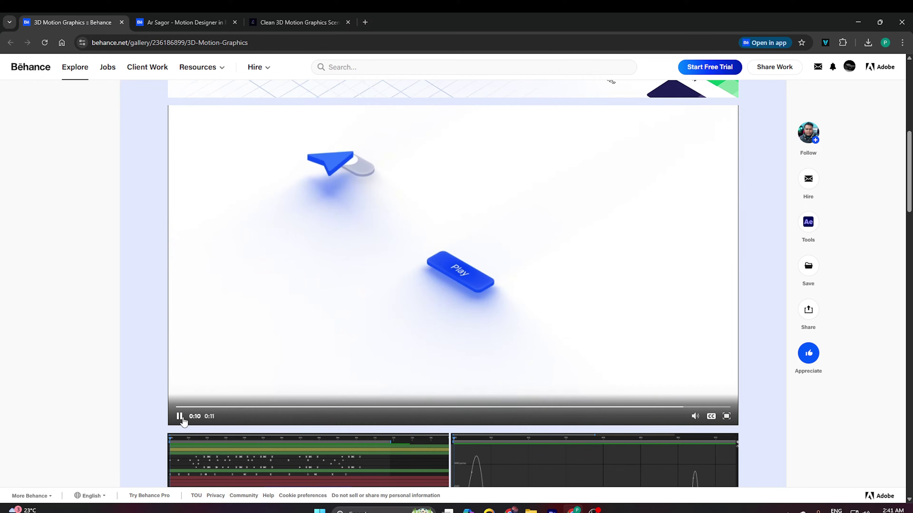
- Review the motion designer's Behance portfolio and the description and usage license of the Clean 3D Motion Graphics Scene project file on Gumroad
click(208, 16)
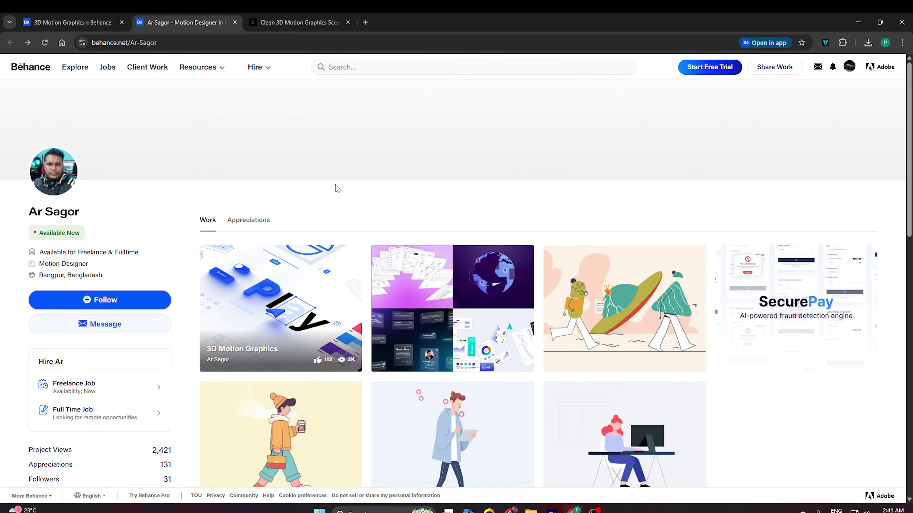
scroll(316, 213, down, 3)
scroll(316, 215, up, 2)
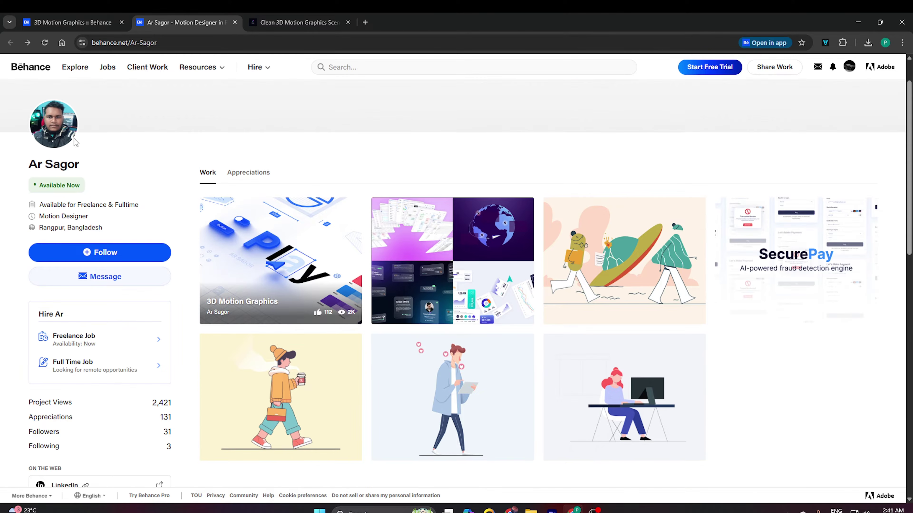
scroll(314, 251, down, 1)
scroll(322, 259, up, 1)
click(302, 15)
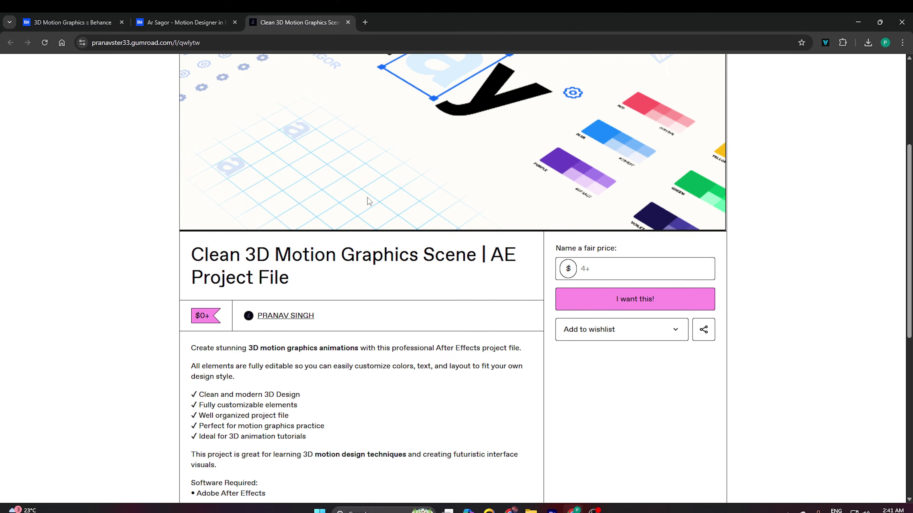
scroll(368, 198, down, 3)
scroll(367, 200, down, 8)
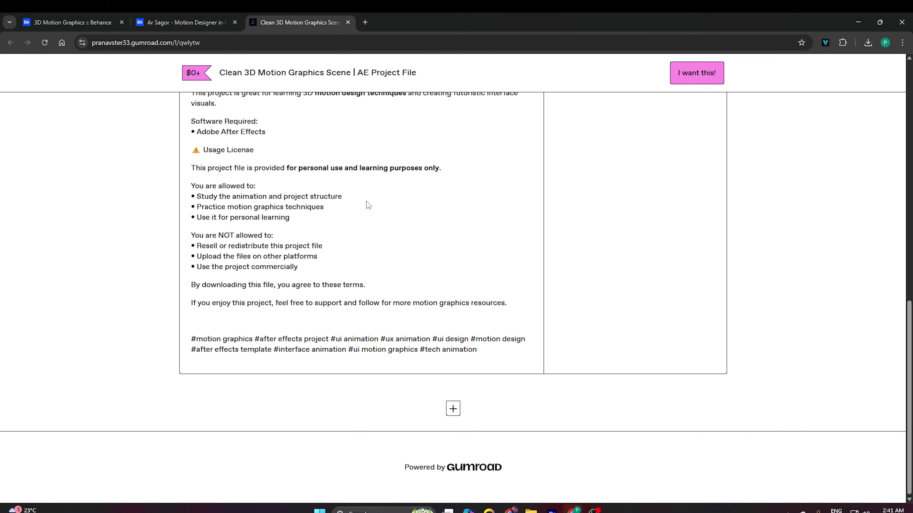
scroll(367, 204, up, 5)
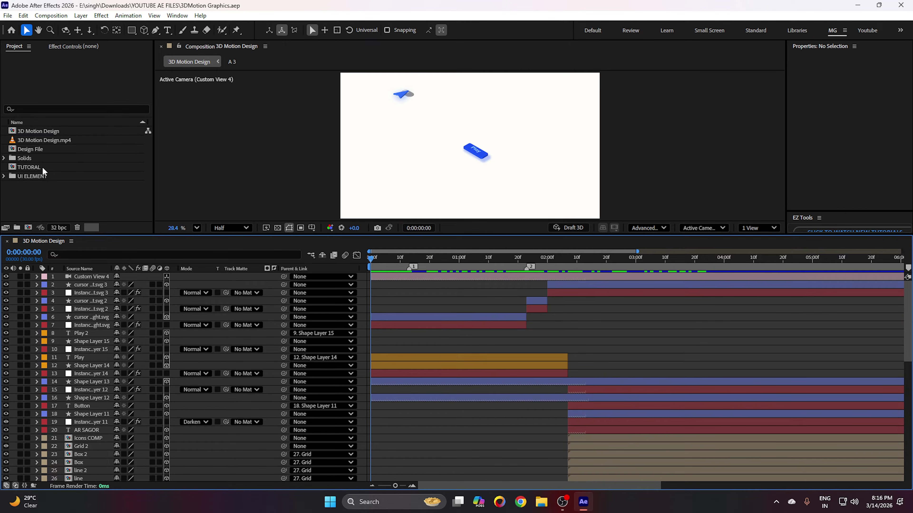
- Open the TUTORAL composition, fit it in the viewer and add a white 1920 x 1080 px solid
double_click(23, 167)
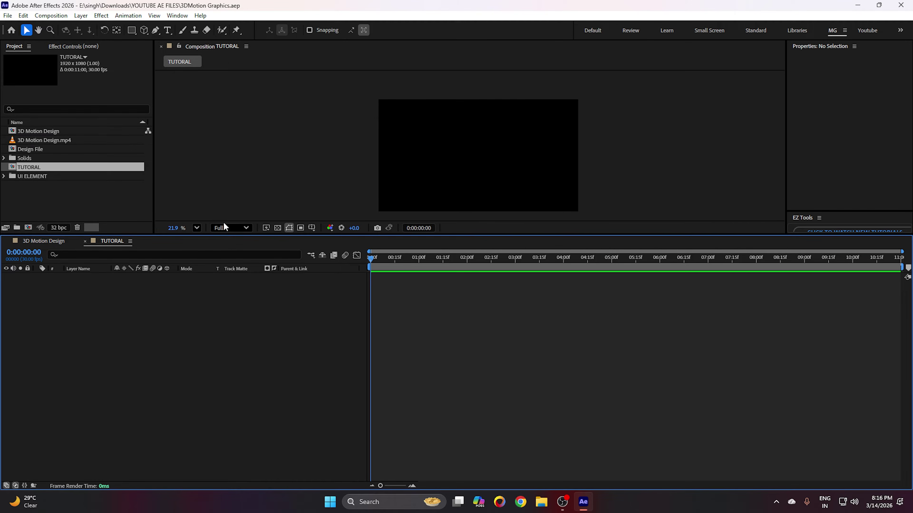
click(197, 227)
click(205, 246)
right_click(196, 323)
mouse_move(237, 339)
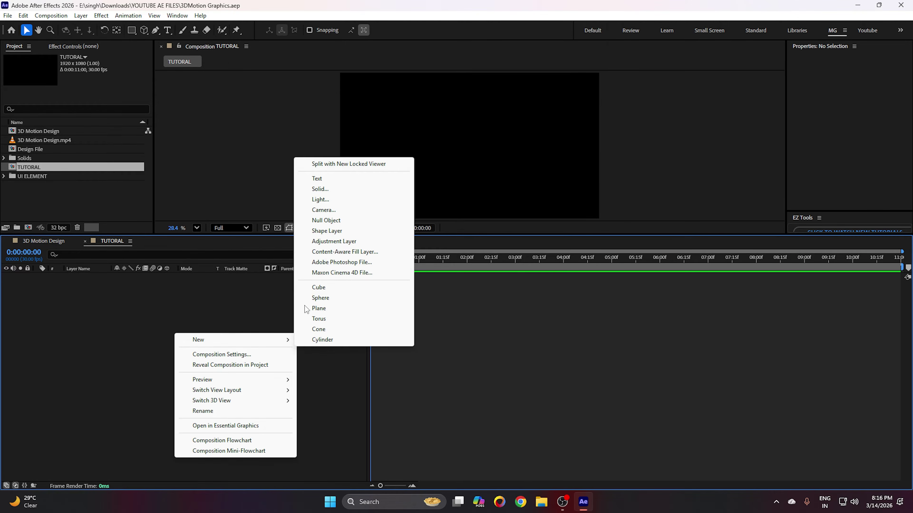
click(320, 190)
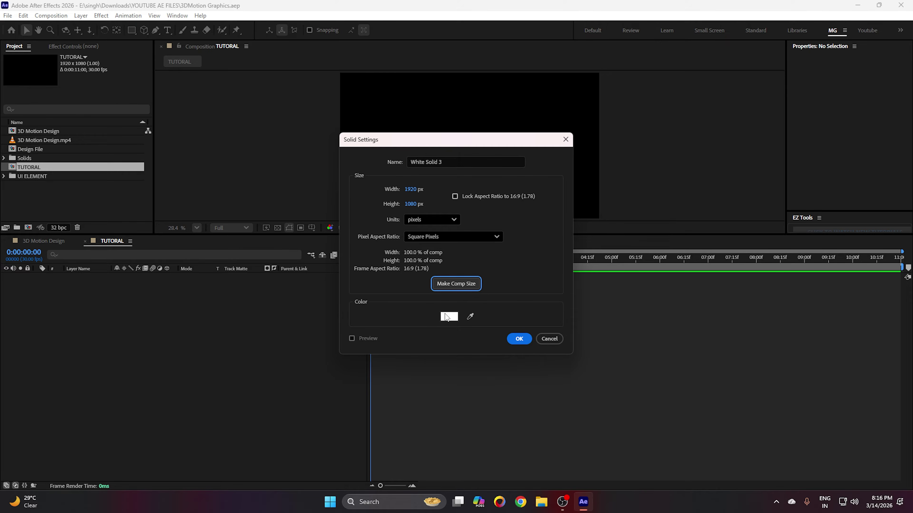
click(517, 339)
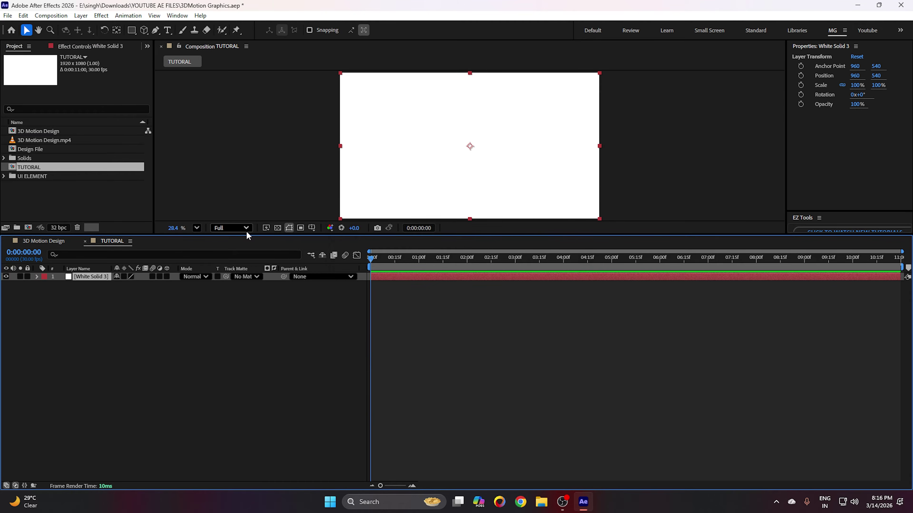
- Make the white solid a 3D layer and show the composition in an enlarged two-view layout
drag(246, 235, 246, 290)
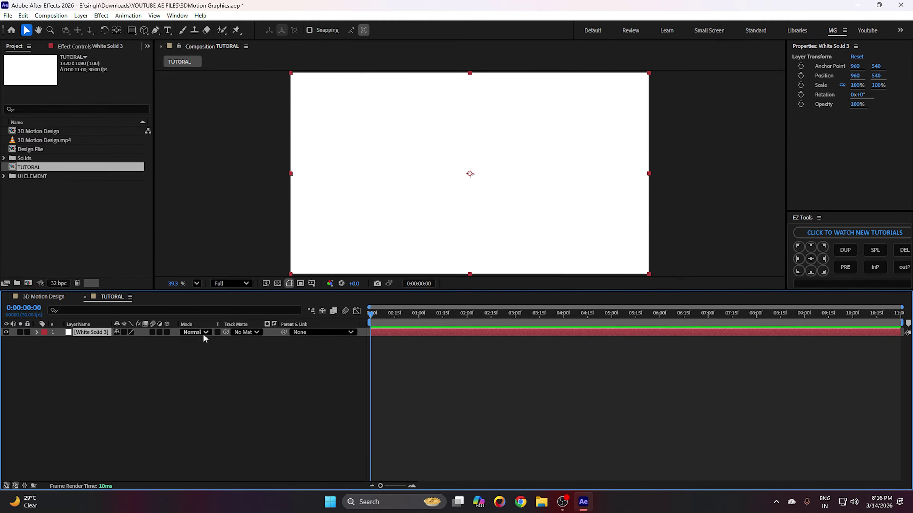
click(166, 332)
click(758, 284)
click(751, 311)
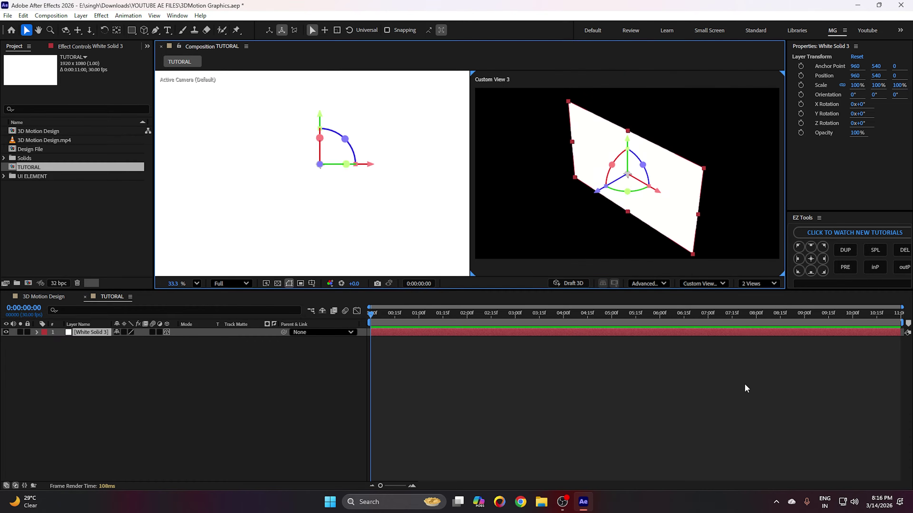
- Create a camera from the Custom View 3 perspective and return to a single view through the active camera
click(748, 381)
click(661, 190)
click(704, 283)
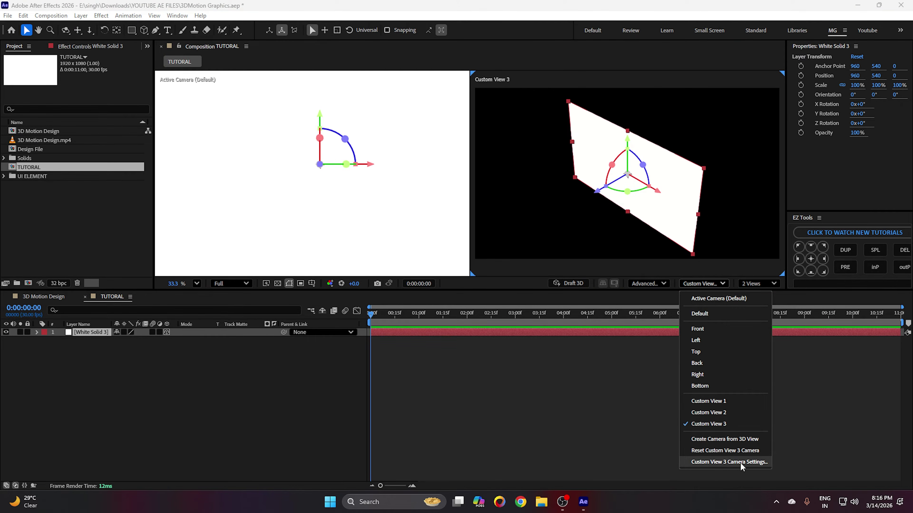
click(716, 439)
click(515, 376)
click(406, 196)
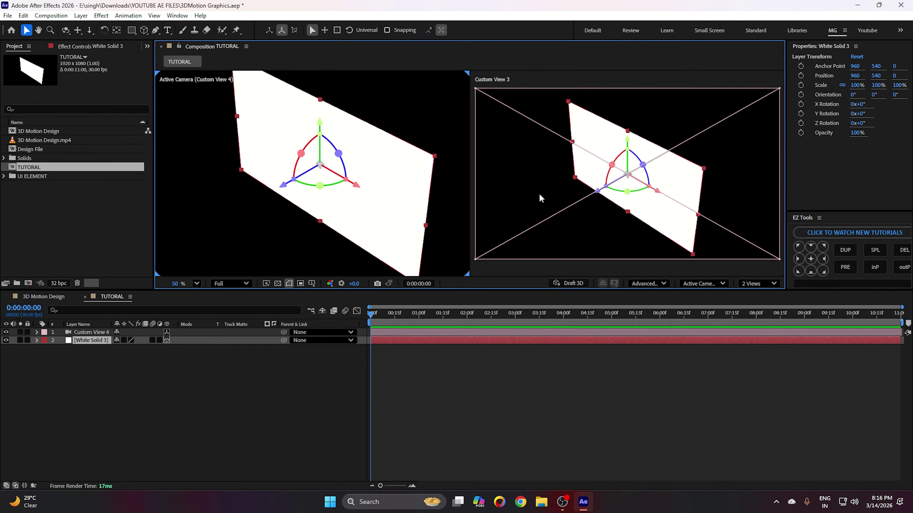
click(753, 287)
click(766, 305)
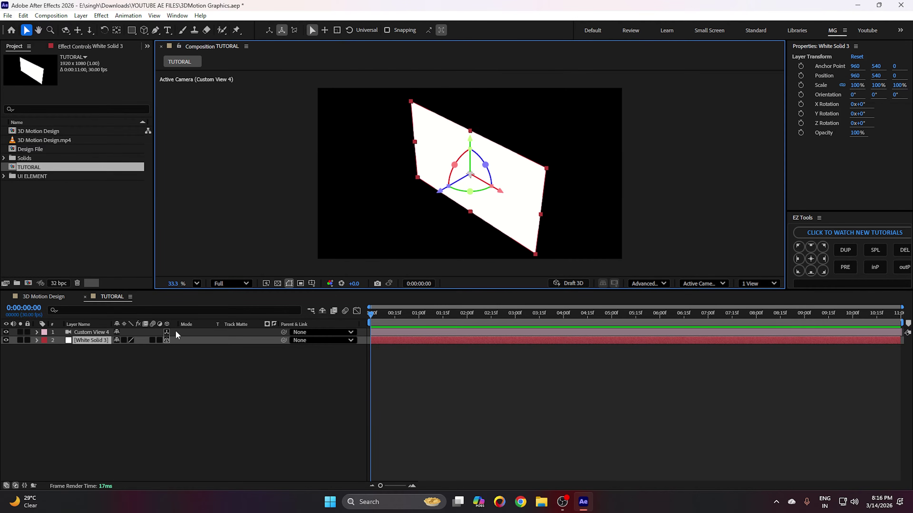
- Lay the white solid flat by setting its X orientation to 270°
drag(786, 101, 765, 101)
click(842, 94)
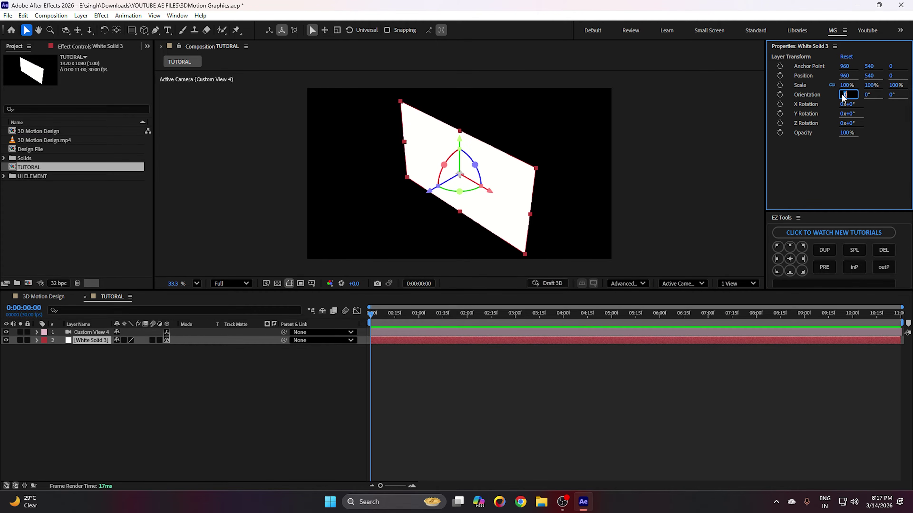
text(90)
key(Return)
- Resize the white solid to 7040 x 7070 px so that it fills the camera view
click(86, 343)
click(89, 17)
click(108, 35)
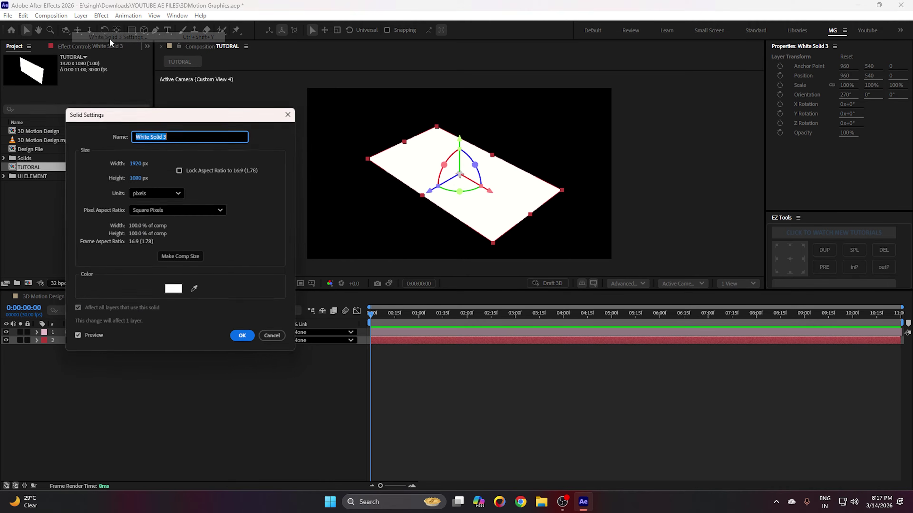
drag(135, 166, 374, 163)
drag(137, 181, 379, 135)
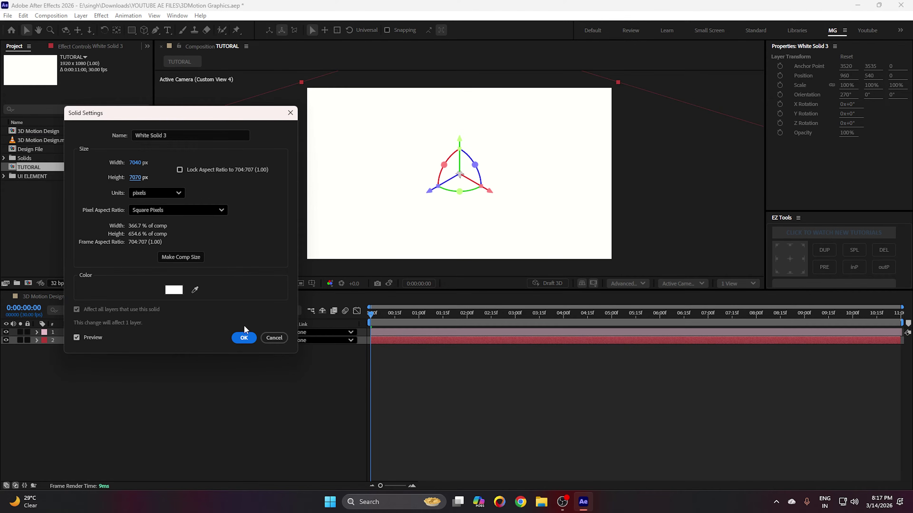
click(244, 336)
click(91, 340)
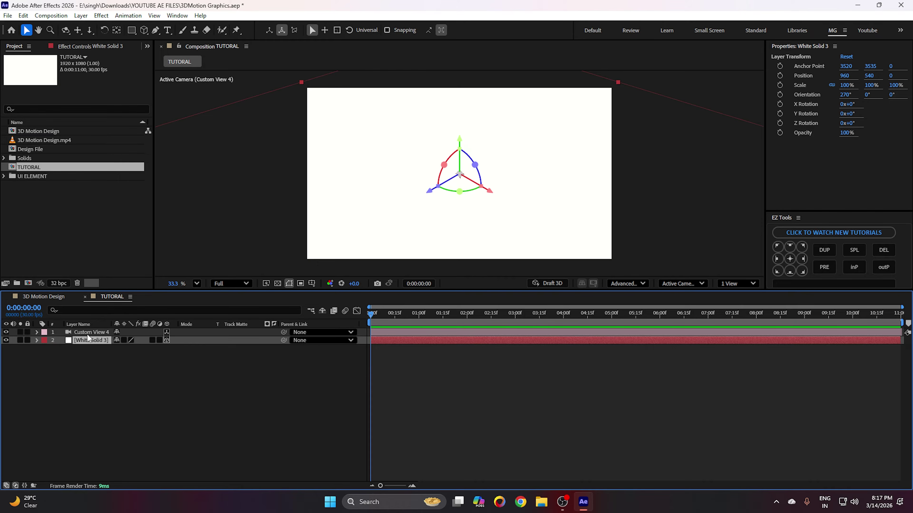
key(F2)
- Open the 3D Motion Design.mp4 footage beside the composition, enlarge its viewer and show the frame at 0:00:02:23
click(59, 167)
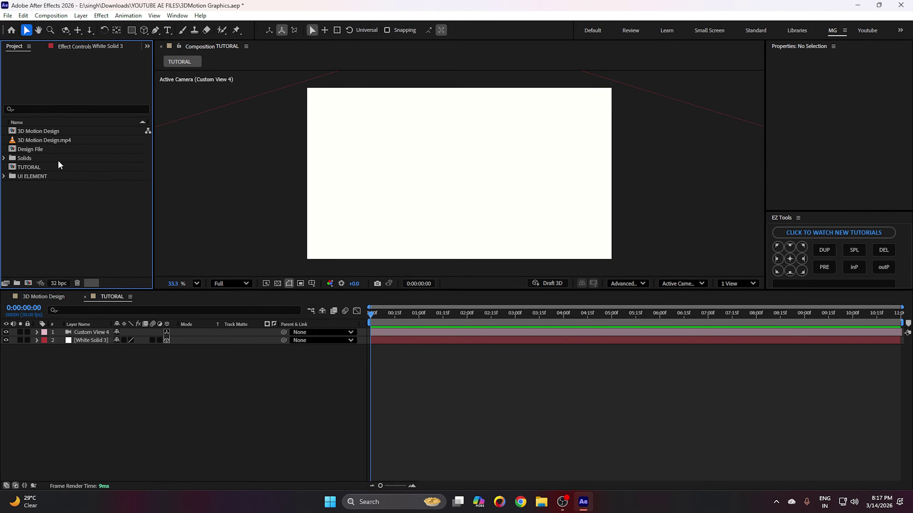
double_click(54, 140)
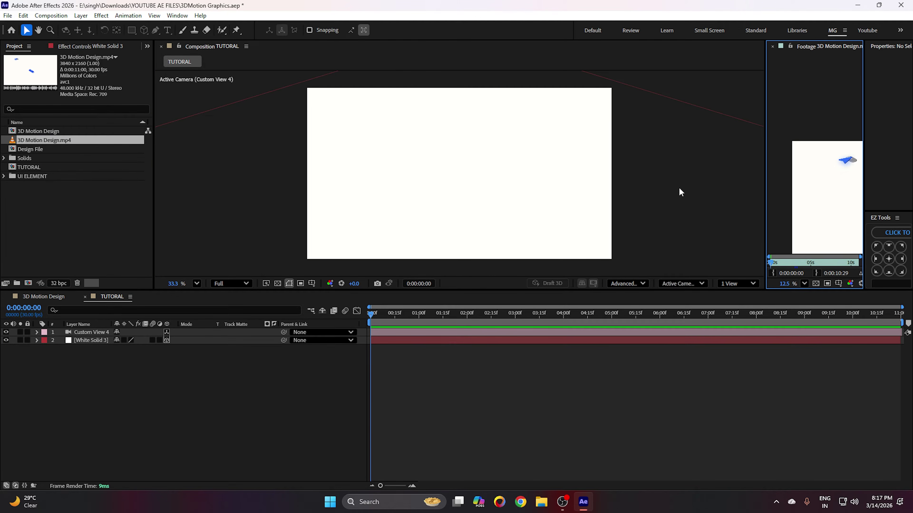
click(804, 284)
click(813, 345)
drag(766, 226, 628, 264)
click(151, 386)
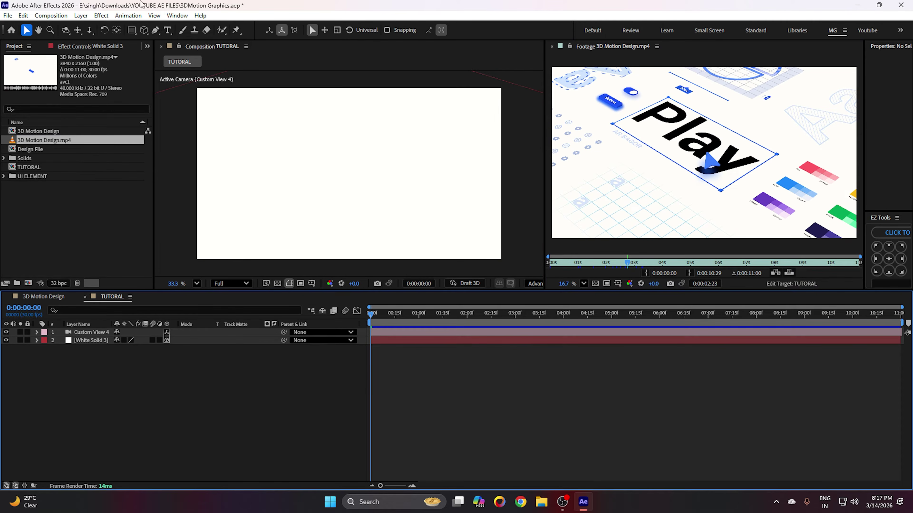
- Add a text layer reading "Play" to the TUTORAL composition
click(169, 30)
click(312, 163)
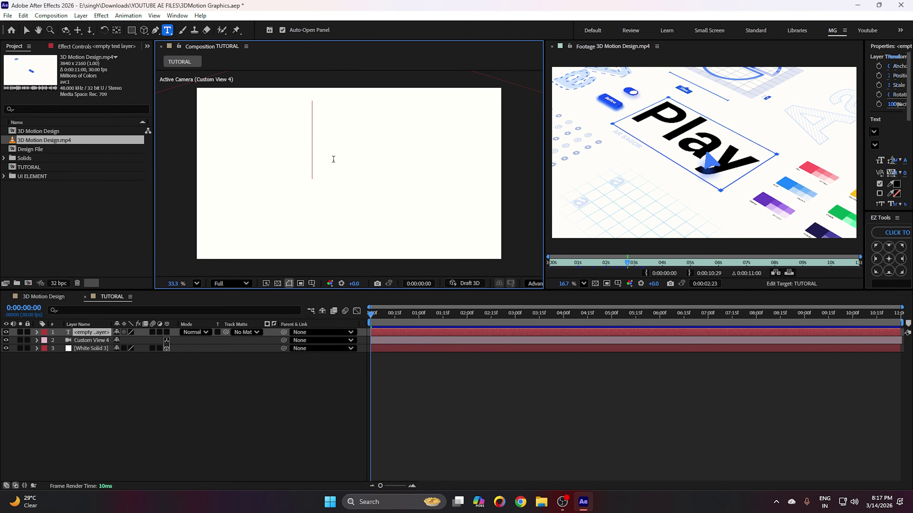
text(Play)
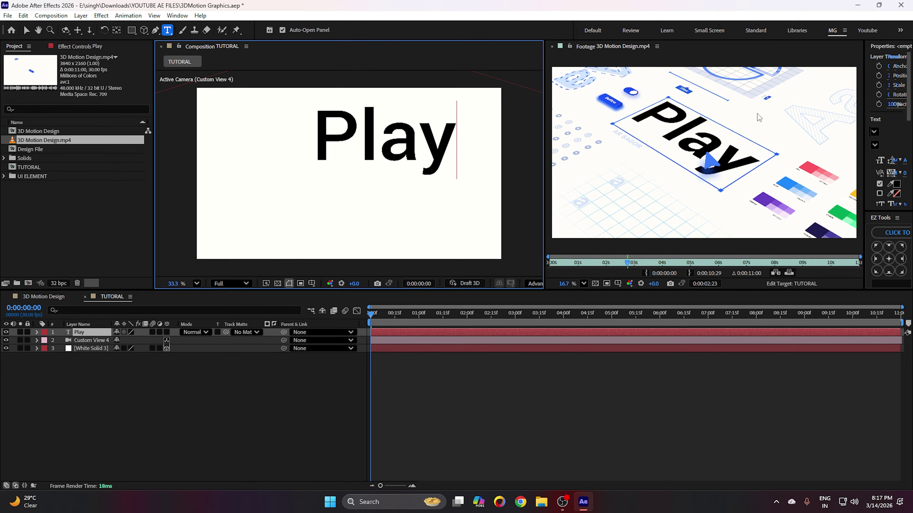
click(26, 30)
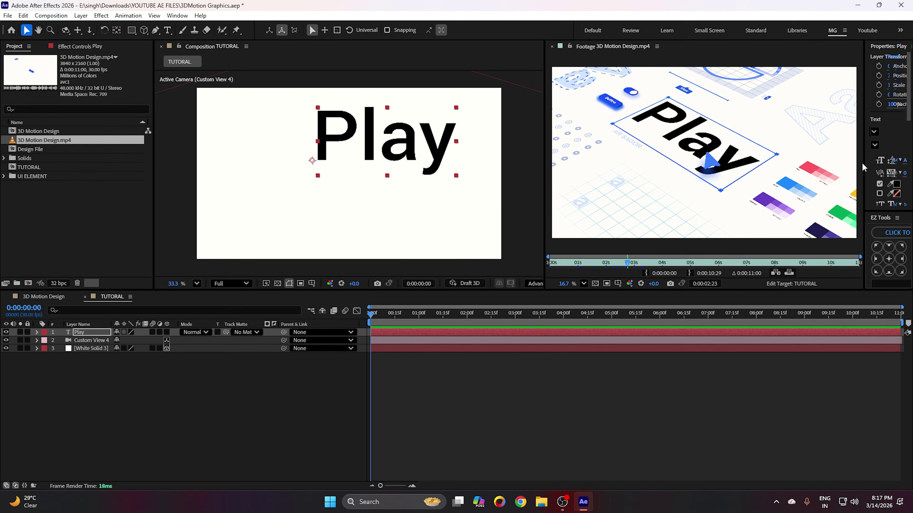
- Center the Play text's anchor point and reset its position to the composition center at 960, 540
drag(864, 164, 778, 163)
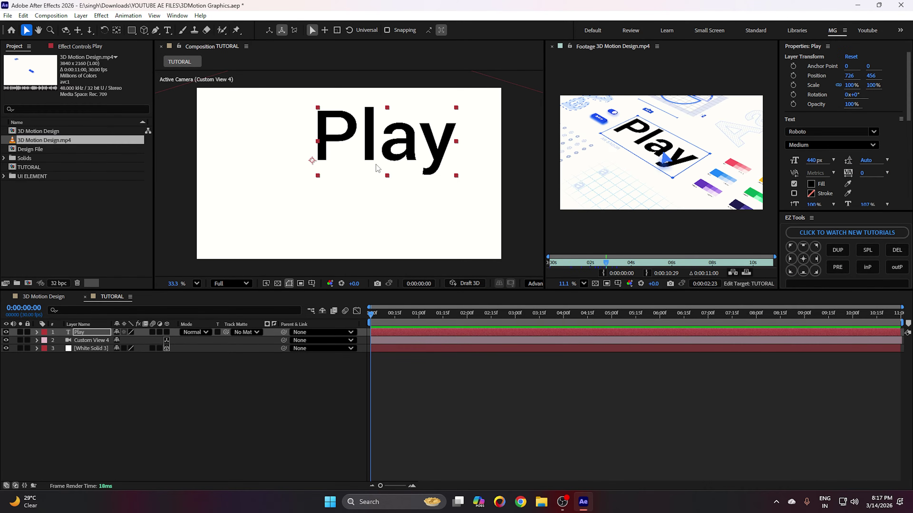
click(93, 334)
click(803, 259)
right_click(848, 77)
click(804, 161)
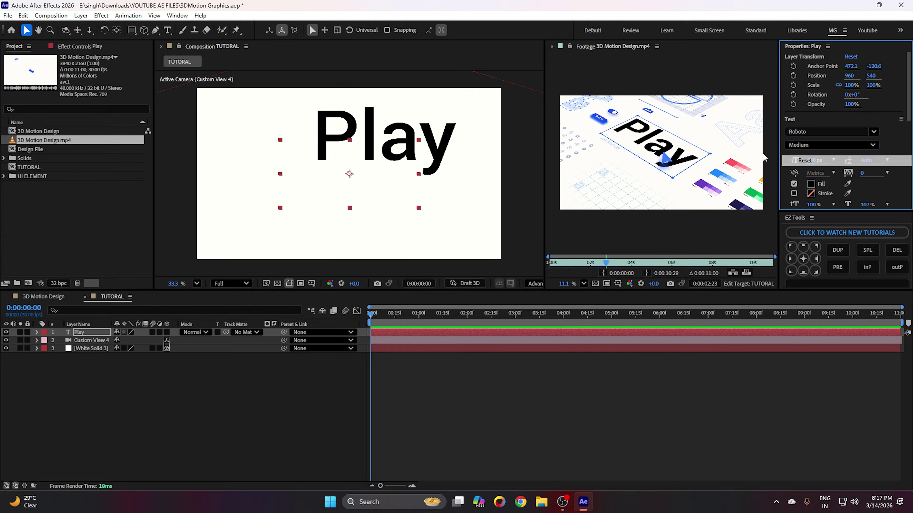
- Move the Play layer below the camera layer and make it a 3D layer
click(96, 335)
drag(92, 335, 125, 340)
click(167, 340)
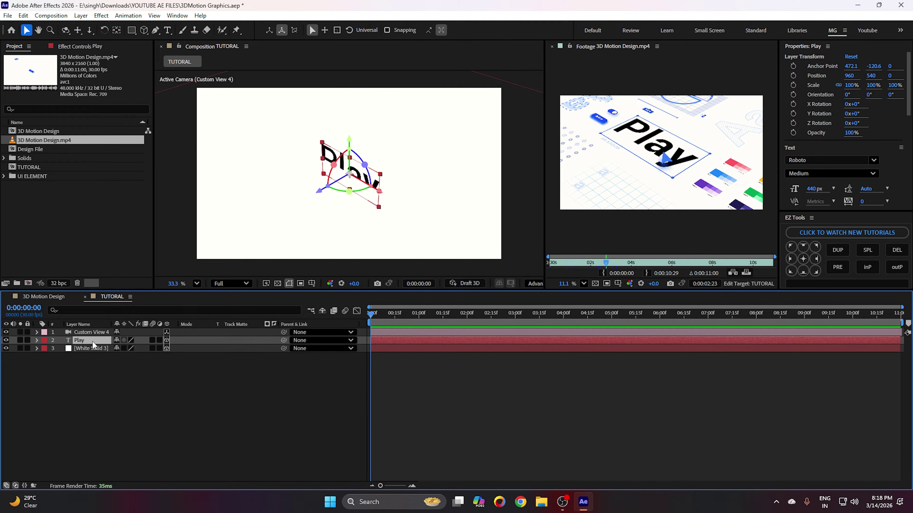
- Set the Play text's X orientation to 270° so that it lies flat like the solid
click(848, 95)
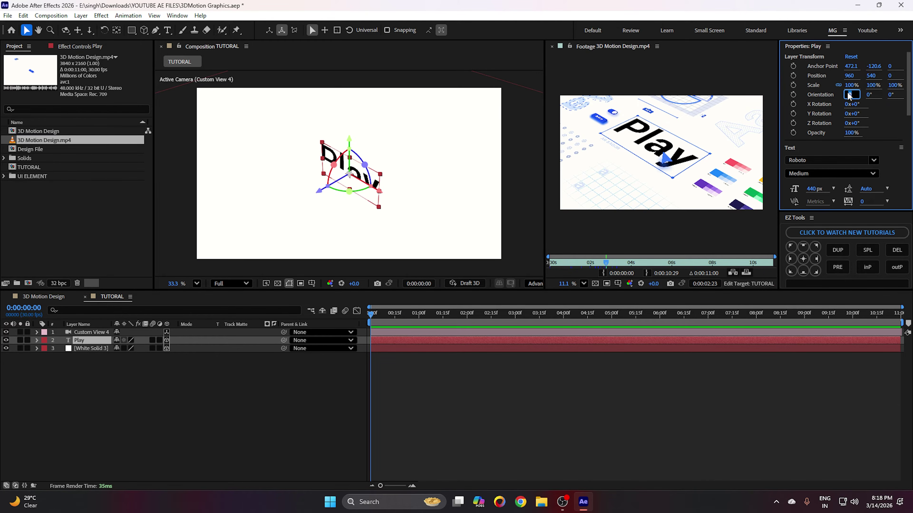
text(270)
click(575, 366)
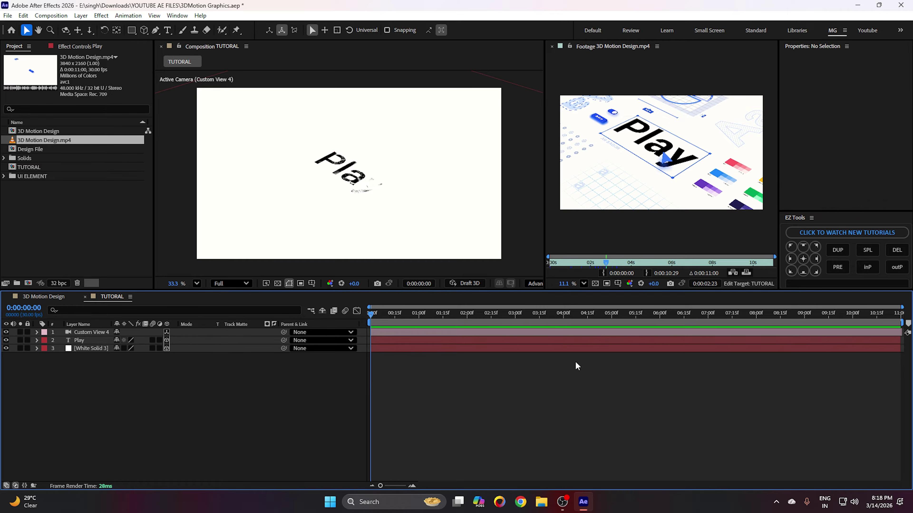
- Raise the Play text above the white solid to a Y position of about 510.5
click(346, 167)
drag(350, 140, 351, 140)
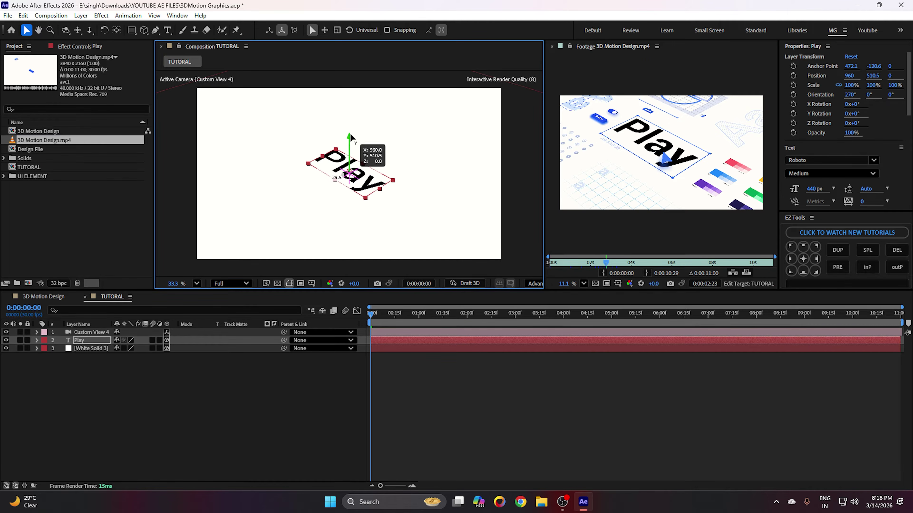
click(299, 366)
- Set the Play text's font size to 500 px and enlarge it further to 637 px
click(344, 172)
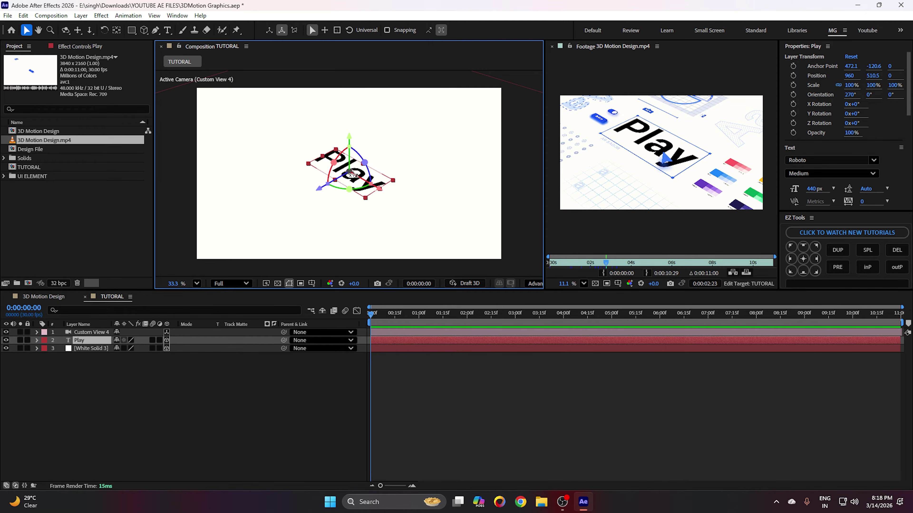
click(814, 194)
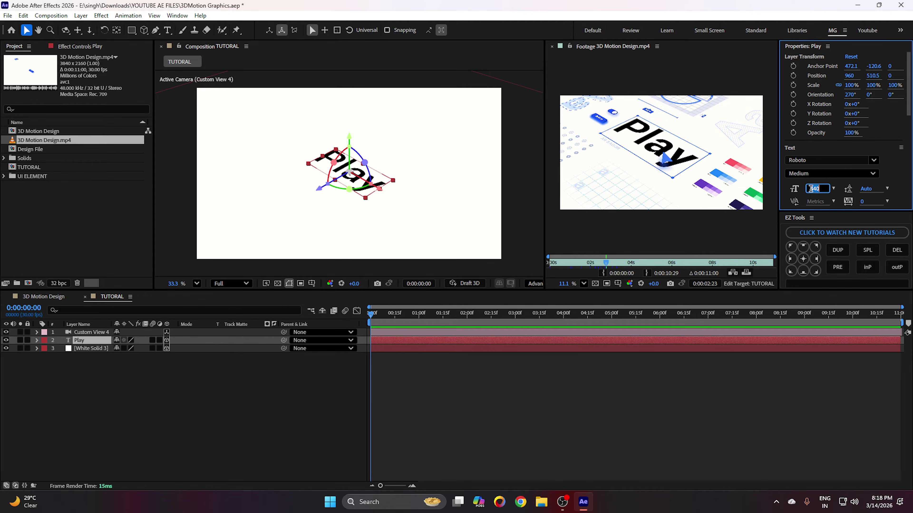
text(500)
click(754, 406)
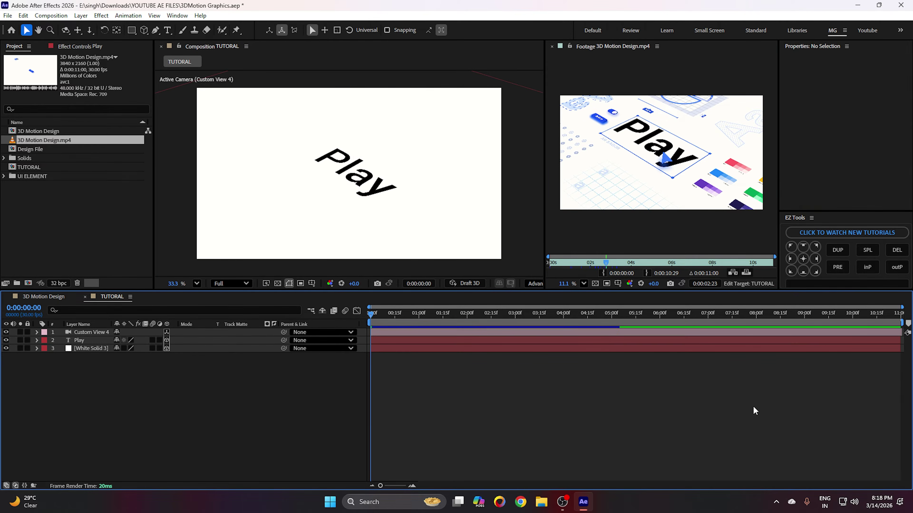
click(389, 182)
drag(823, 191, 873, 191)
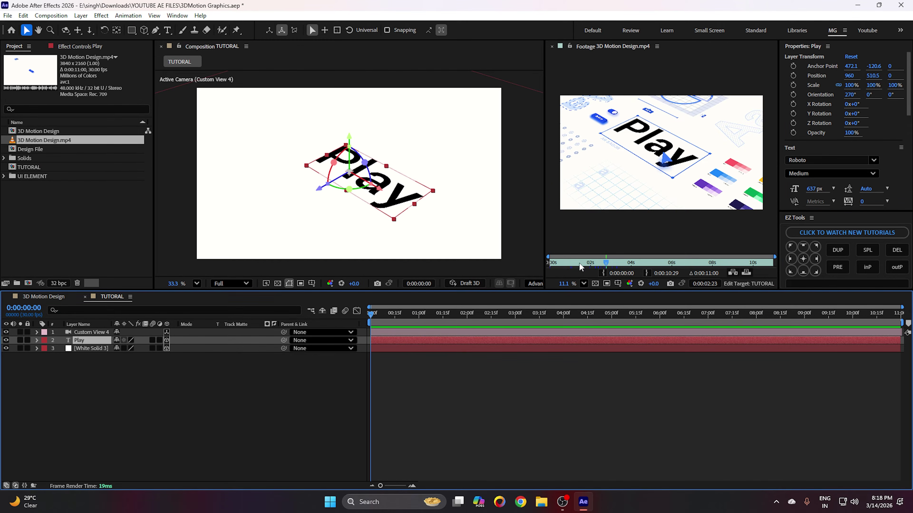
- Center the Play text's anchor point, reset its position, and raise it just above the floor to Y 528
click(801, 262)
right_click(852, 76)
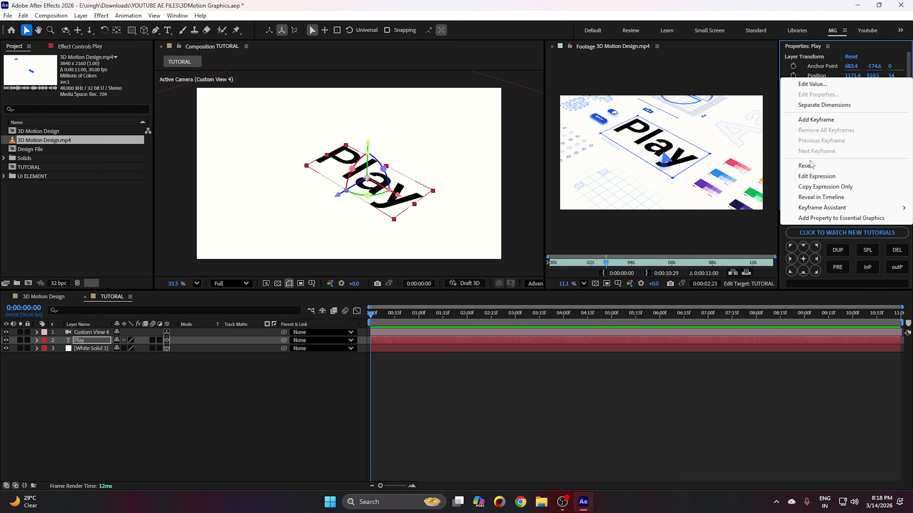
click(805, 166)
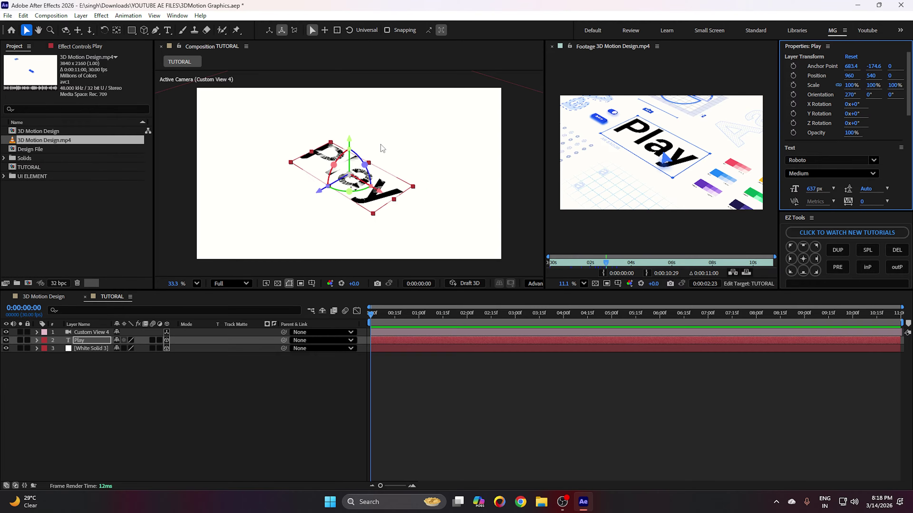
click(490, 380)
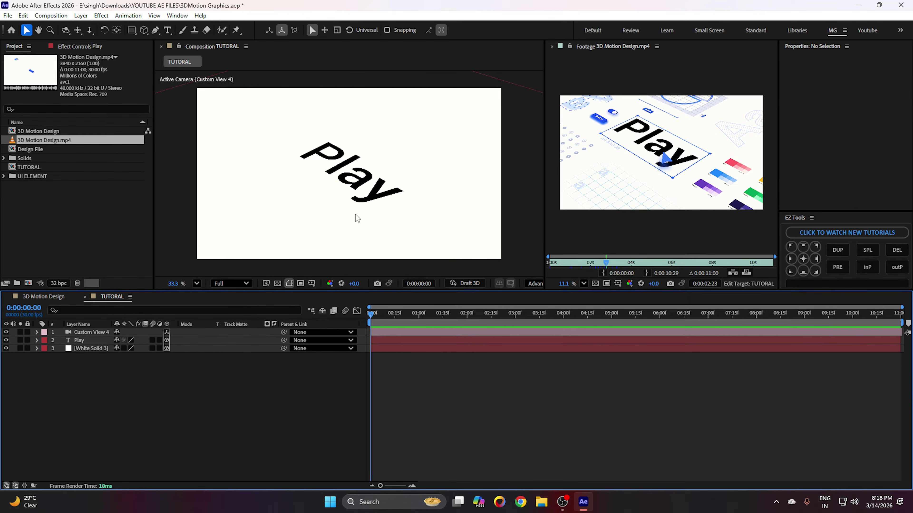
scroll(355, 212, down, 1)
click(355, 197)
click(230, 421)
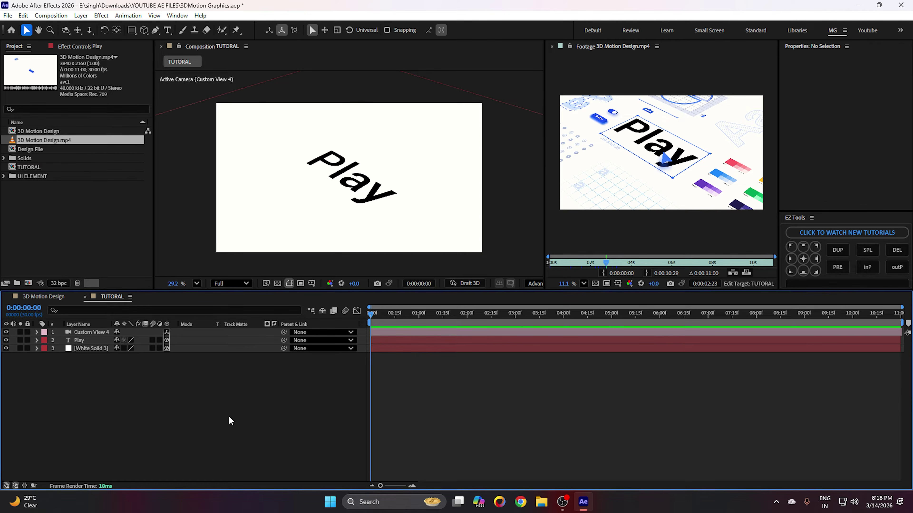
- Open the UI ELEMENT folder and preview its compositions, from the A variants down to the grids
click(22, 189)
click(4, 177)
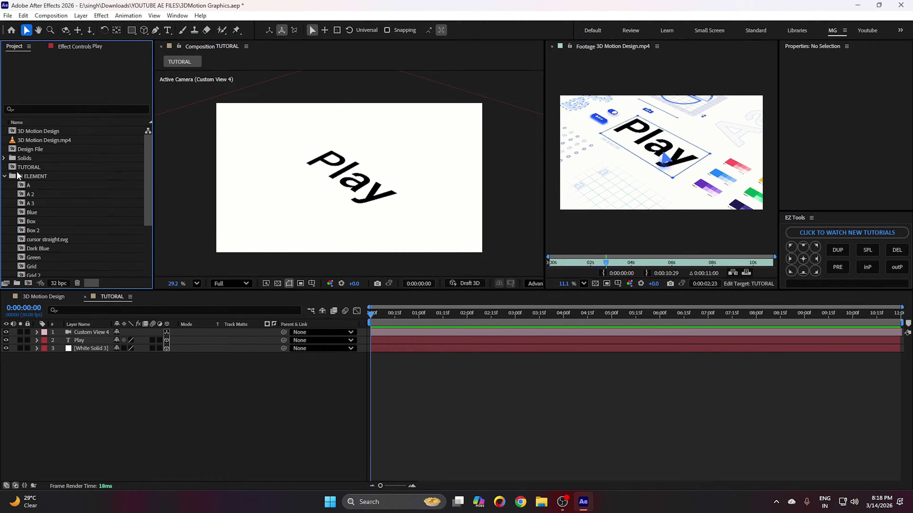
click(46, 177)
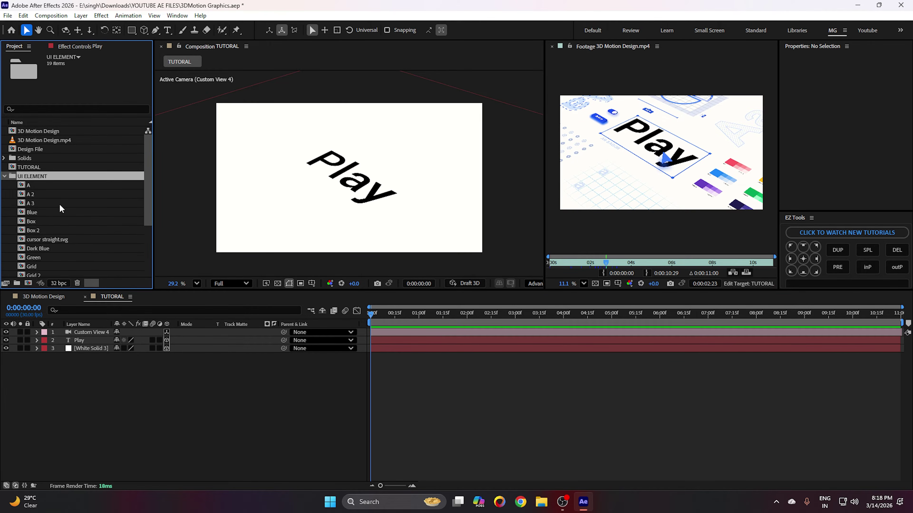
click(41, 213)
click(30, 194)
click(29, 184)
click(30, 176)
click(32, 194)
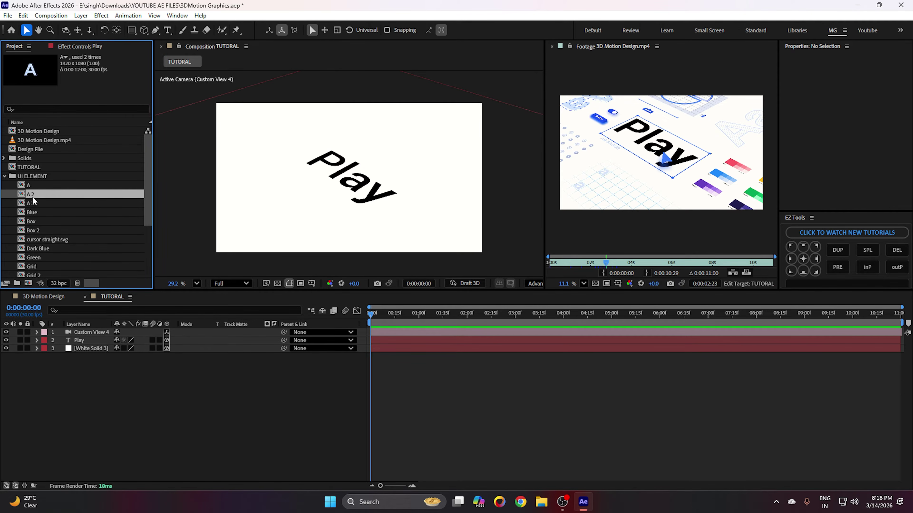
scroll(37, 216, down, 1)
click(38, 212)
click(37, 204)
click(32, 186)
click(35, 213)
click(34, 221)
click(35, 231)
scroll(35, 230, down, 1)
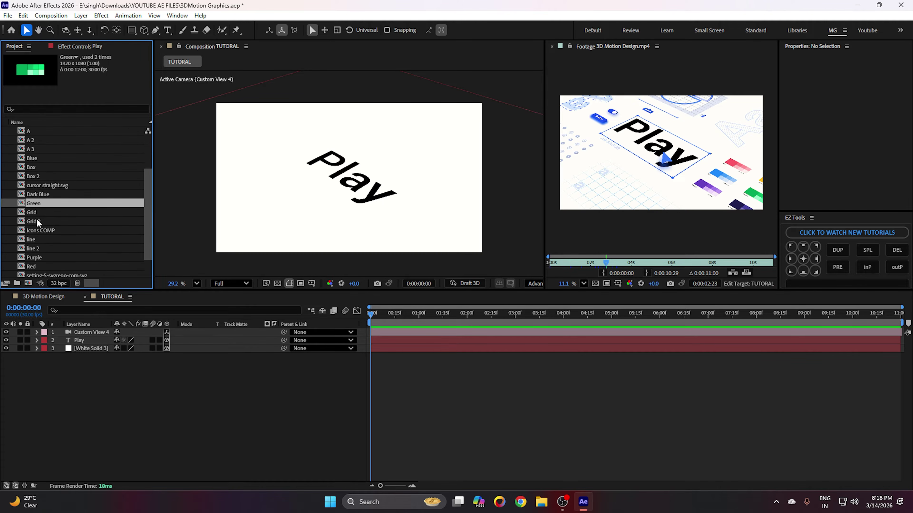
click(37, 220)
- Add Icons COMP below the camera layer as a 3D layer and lay it flat with an X orientation of 90°
click(42, 230)
drag(42, 233, 95, 337)
click(166, 340)
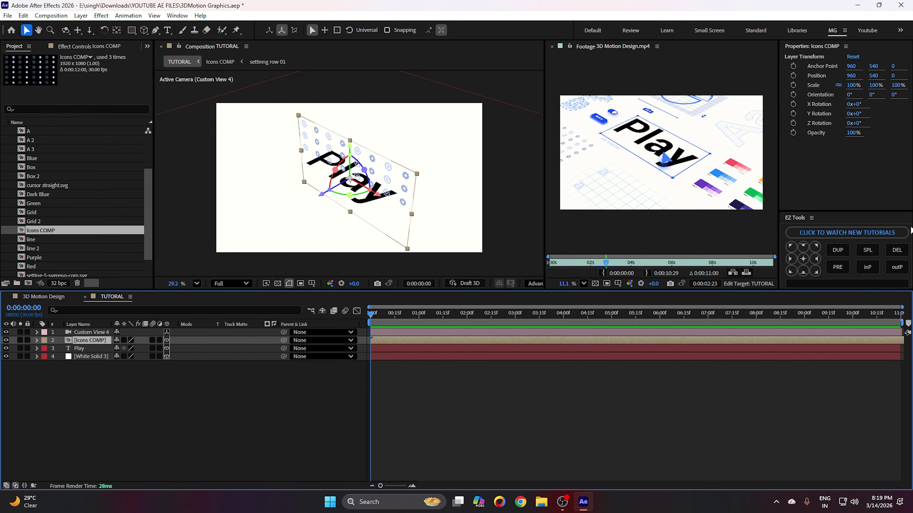
click(850, 94)
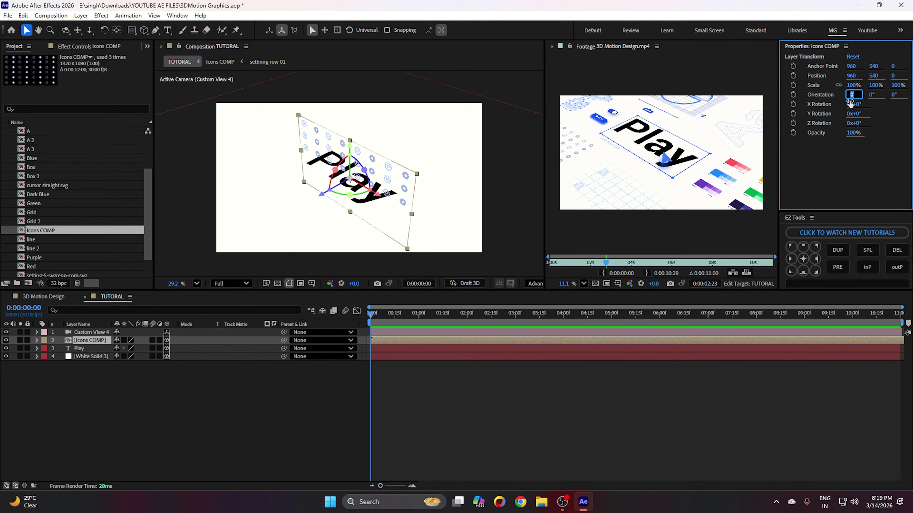
key(Return)
- Scale Icons COMP to 82% and place it left of the Play text at about X -486, Z -1109
drag(315, 199, 188, 189)
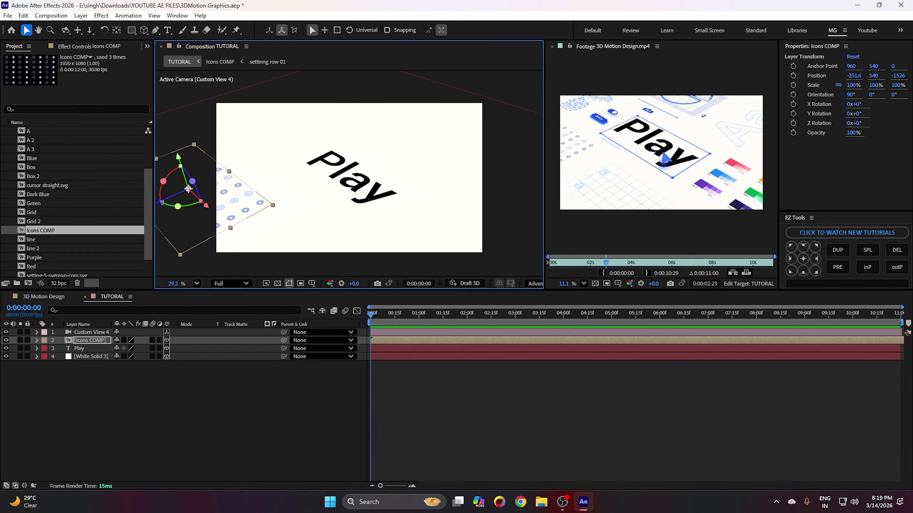
drag(288, 192, 325, 187)
drag(188, 202, 222, 188)
drag(276, 196, 266, 178)
drag(851, 85, 843, 87)
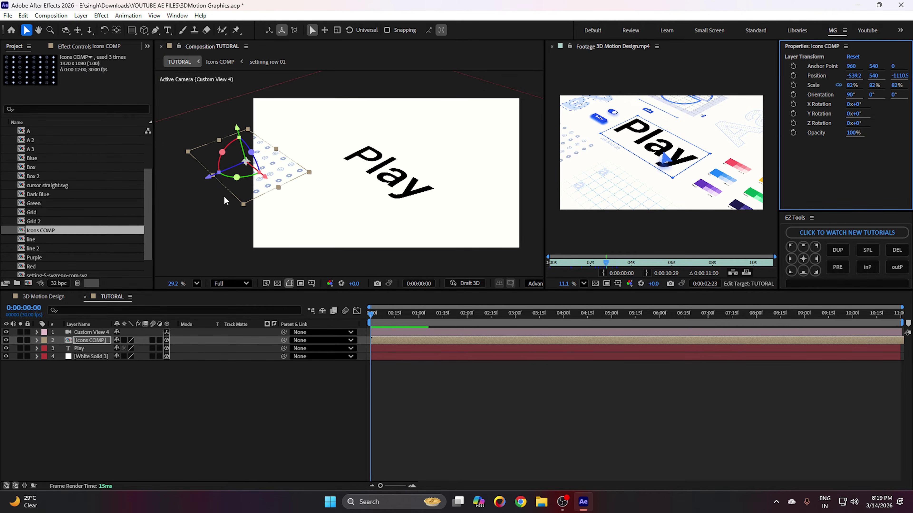
drag(207, 178, 209, 177)
drag(264, 178, 266, 183)
click(552, 387)
click(393, 163)
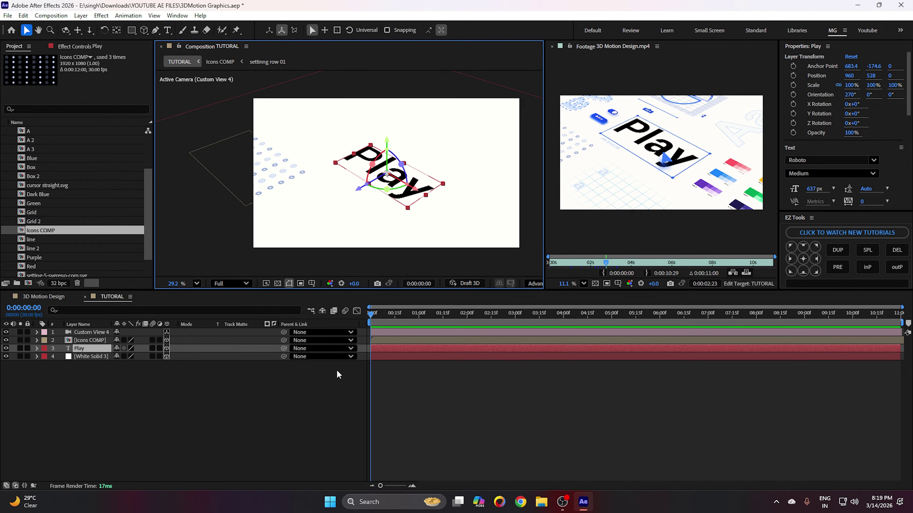
click(139, 405)
click(93, 347)
click(282, 168)
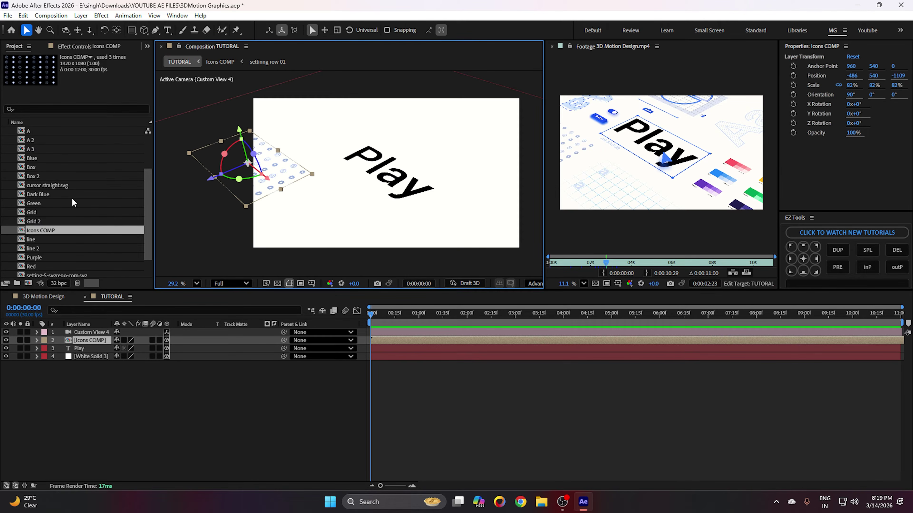
- Preview the remaining UI ELEMENT compositions, from line through Yellow
click(37, 235)
click(40, 249)
click(39, 257)
scroll(39, 254, down, 1)
click(32, 241)
click(34, 248)
click(35, 256)
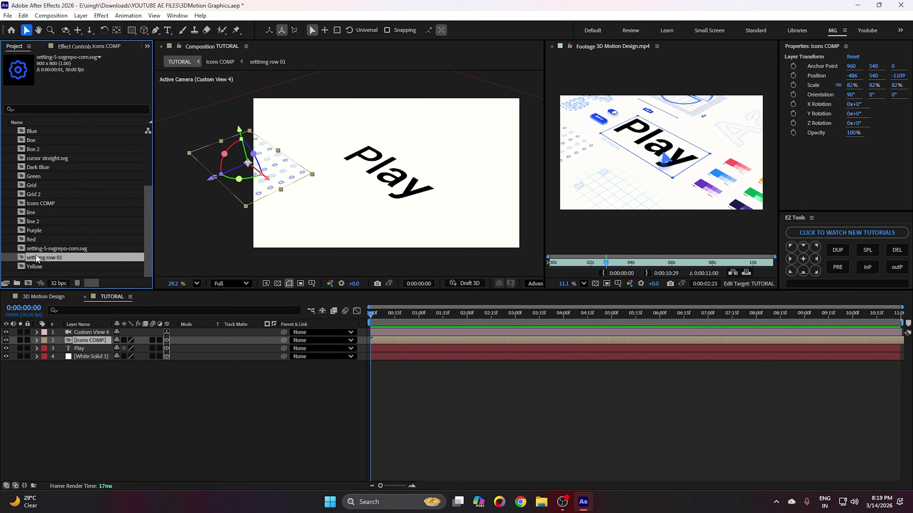
click(36, 265)
scroll(36, 198, up, 2)
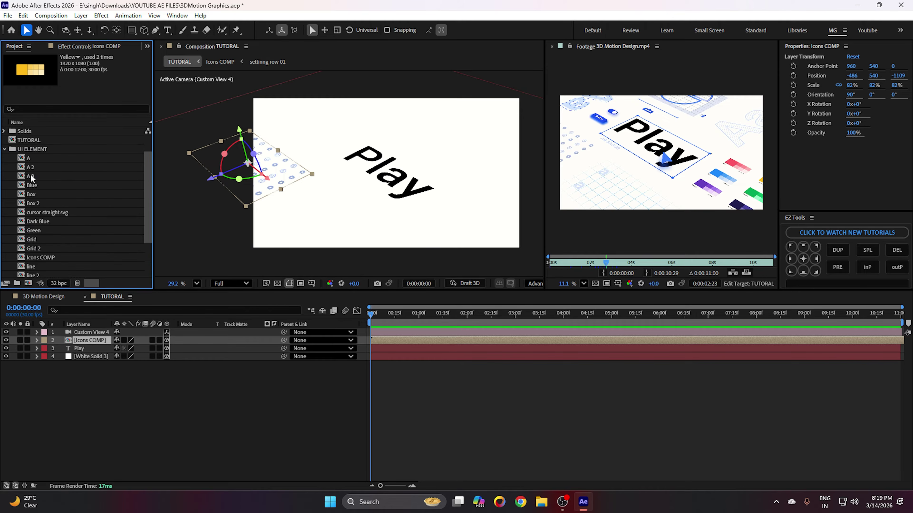
- Add the A 3 composition below the camera layer as a 3D layer with an X orientation of 270°
click(32, 178)
drag(35, 181, 90, 340)
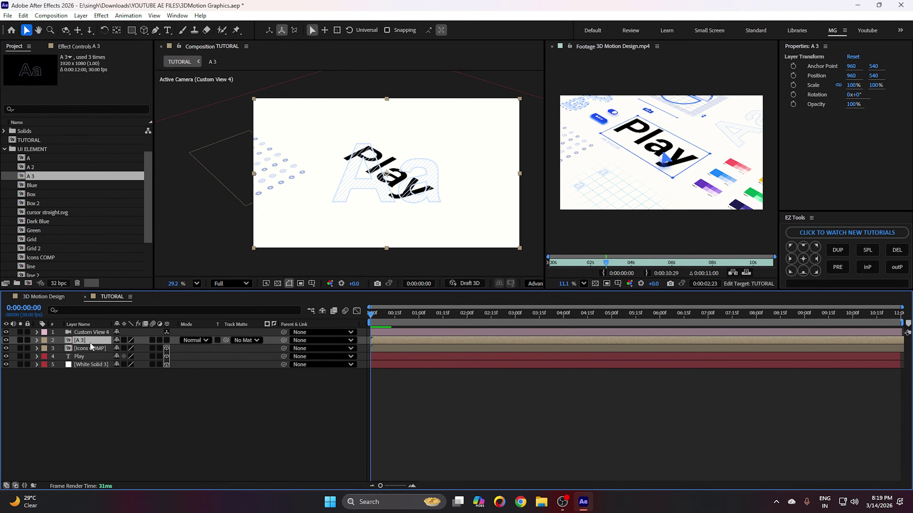
click(851, 95)
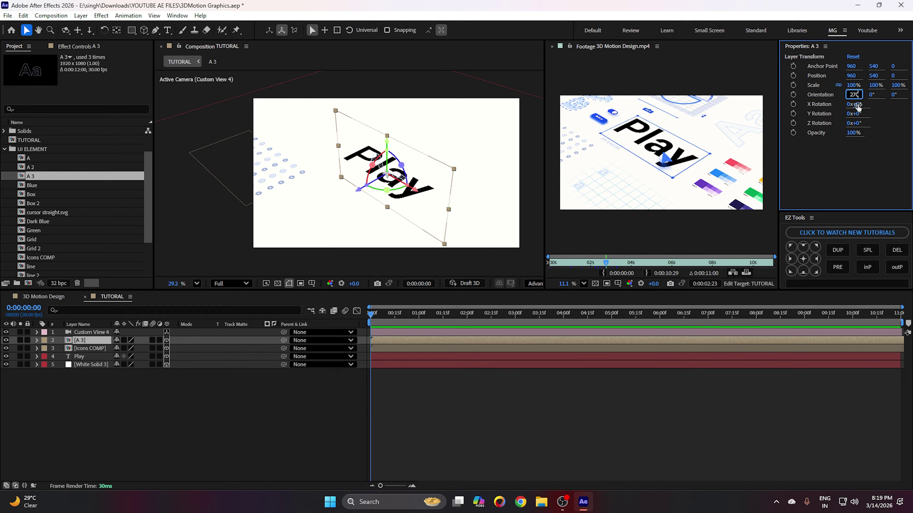
click(638, 410)
click(91, 341)
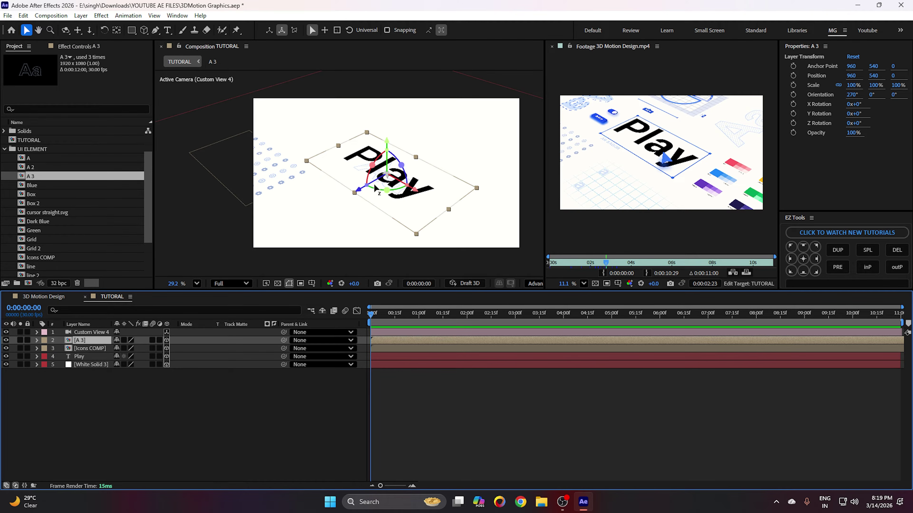
- Move A 3 behind the Play text to about X 1164, Z 1636 and set its Z orientation to 270°
drag(360, 194, 448, 152)
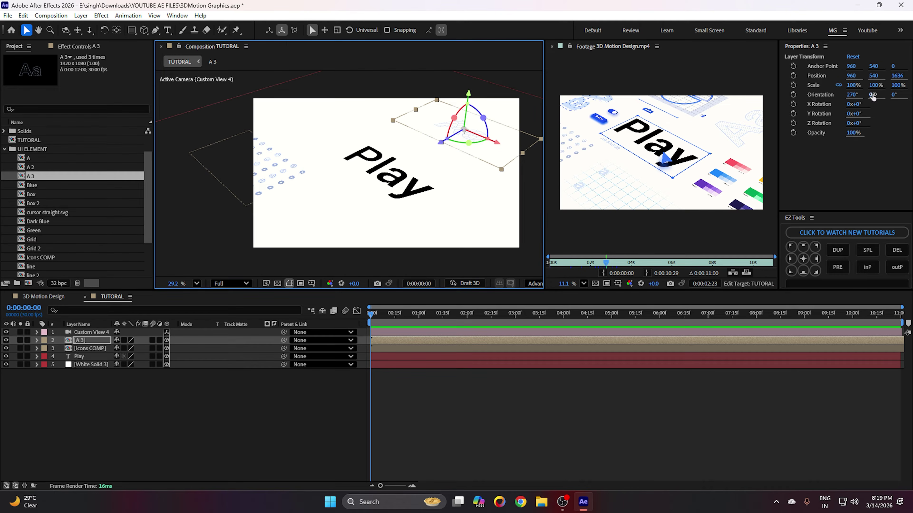
drag(893, 95, 859, 104)
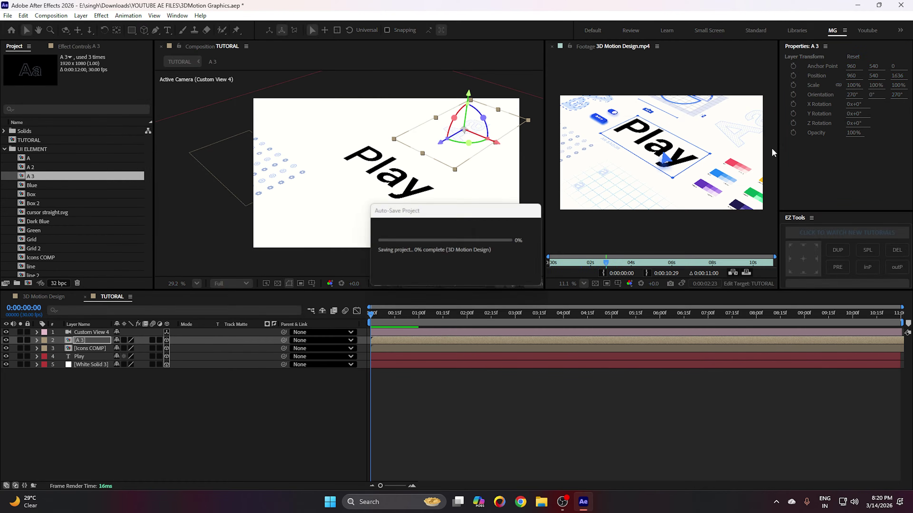
drag(498, 146, 510, 148)
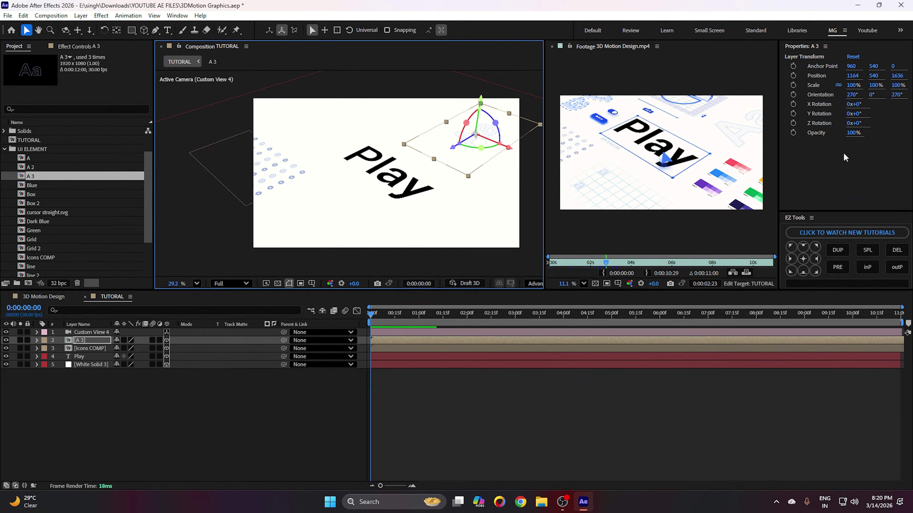
- Enlarge the A 3 artwork, lift it above the floor and shift it further right to the frame's edge
drag(851, 85, 874, 84)
drag(479, 108, 477, 98)
drag(506, 148, 534, 155)
click(587, 451)
- Preview the UI ELEMENT compositions from Blue through Grid 2 to choose the next element
click(273, 166)
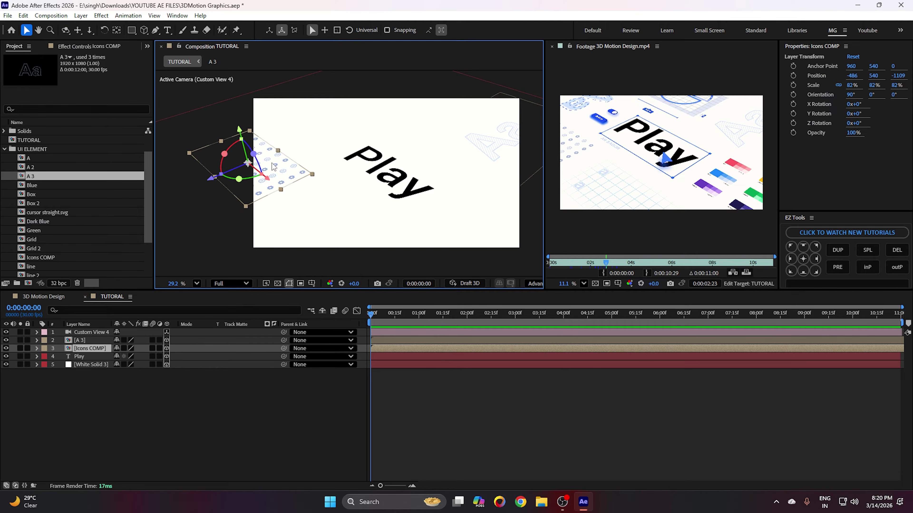
click(34, 186)
click(33, 195)
click(33, 203)
click(33, 212)
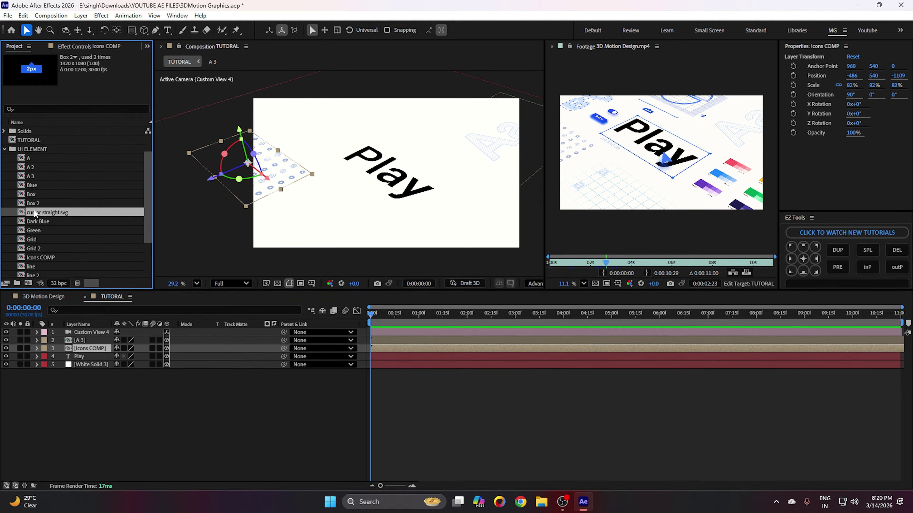
click(32, 221)
click(31, 230)
click(31, 239)
click(35, 248)
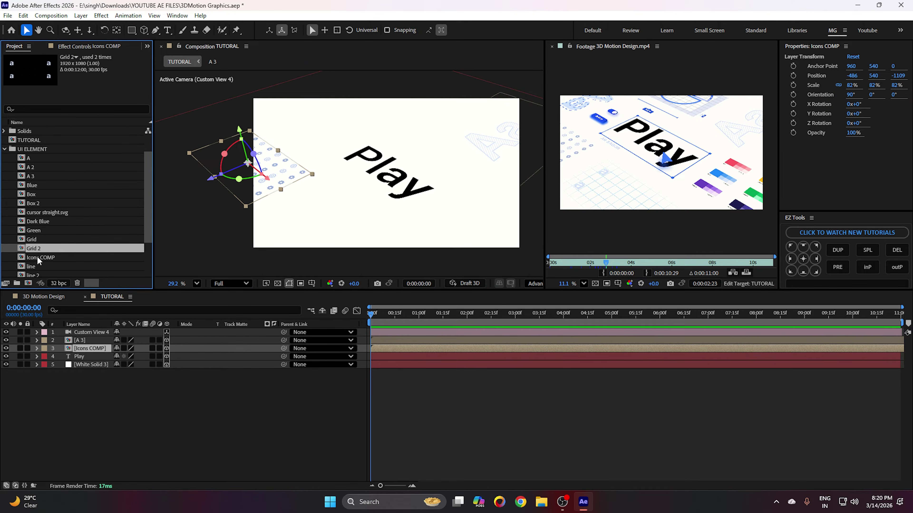
- Add the Grid composition below the camera as a 3D layer and set its X orientation to 270°
click(29, 240)
drag(61, 310, 84, 336)
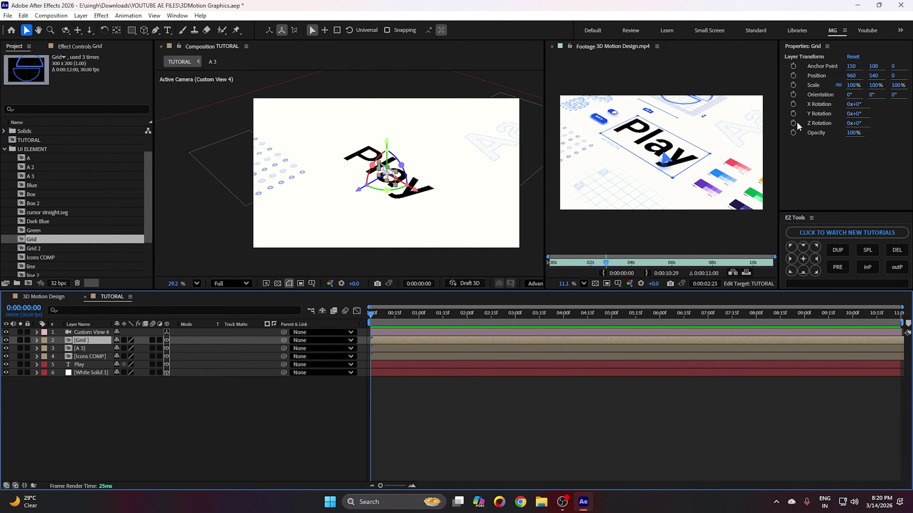
click(851, 94)
text(270)
key(Return)
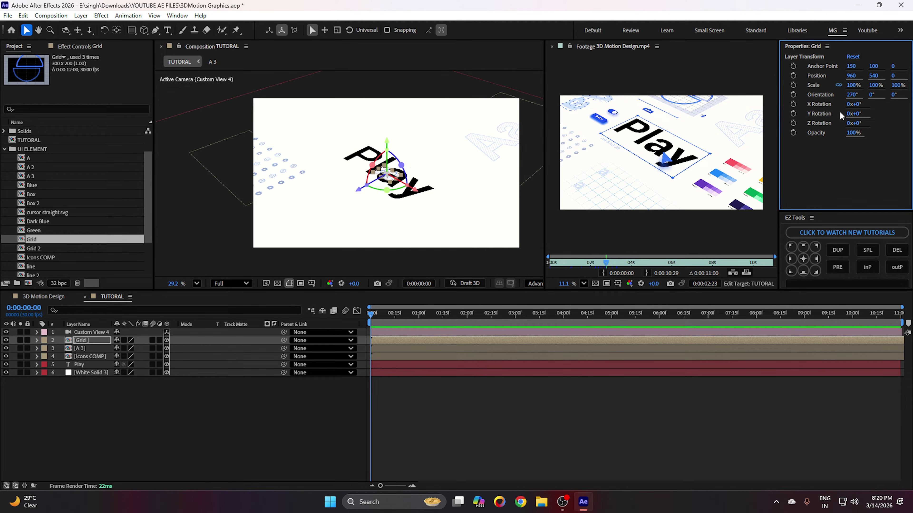
- Move the Grid behind the Play text to about X -294.6, Y 174.4, Z 1299.3 and set its scale to 400%
drag(852, 85, 384, 113)
drag(358, 162, 415, 112)
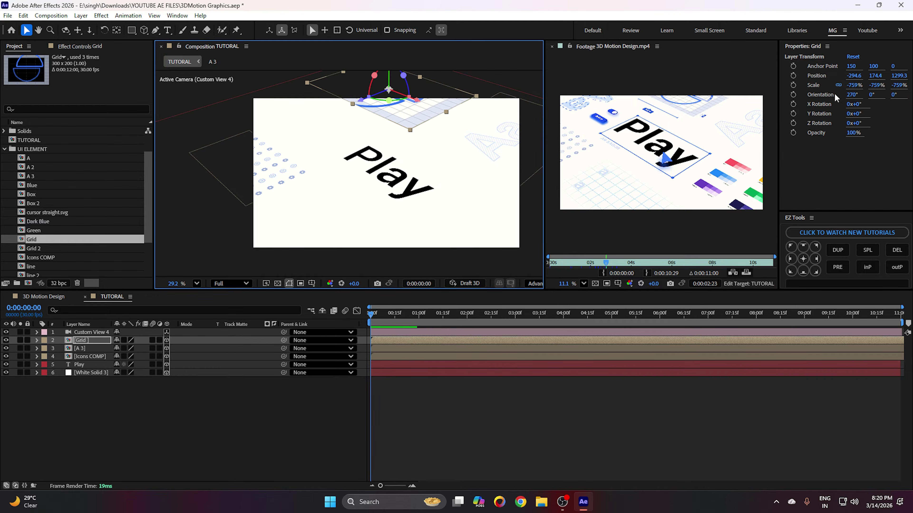
click(854, 85)
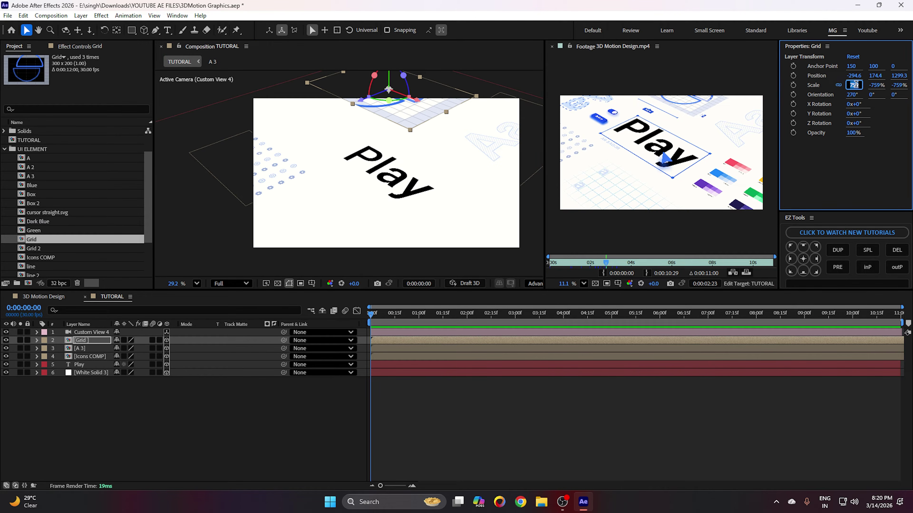
key(Return)
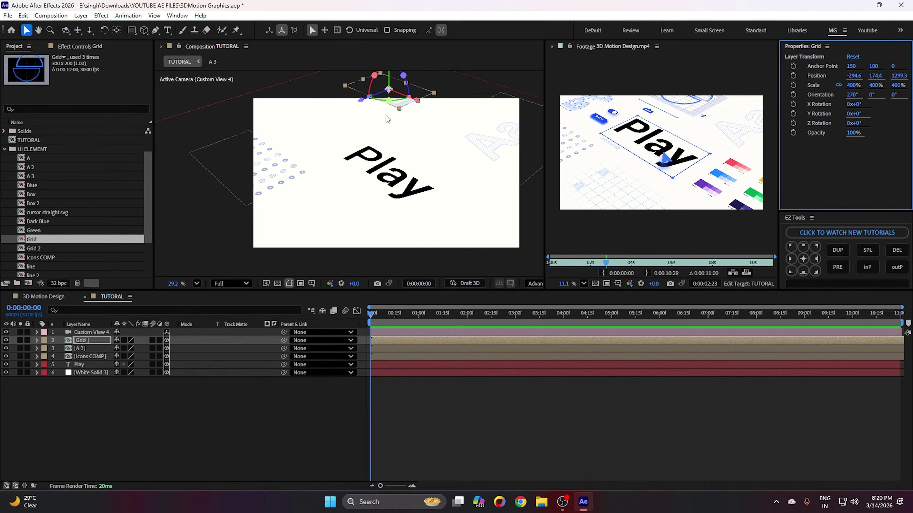
- Enlarge the Grid to 603% and reposition it at about X -139, Z 1196.4
drag(855, 88, 894, 87)
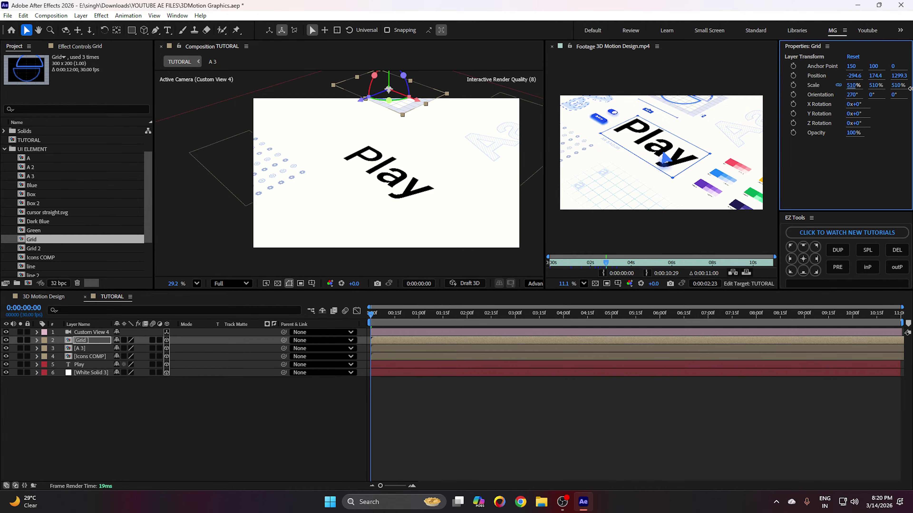
click(364, 103)
drag(411, 106, 411, 110)
drag(356, 107, 363, 104)
drag(854, 85, 891, 78)
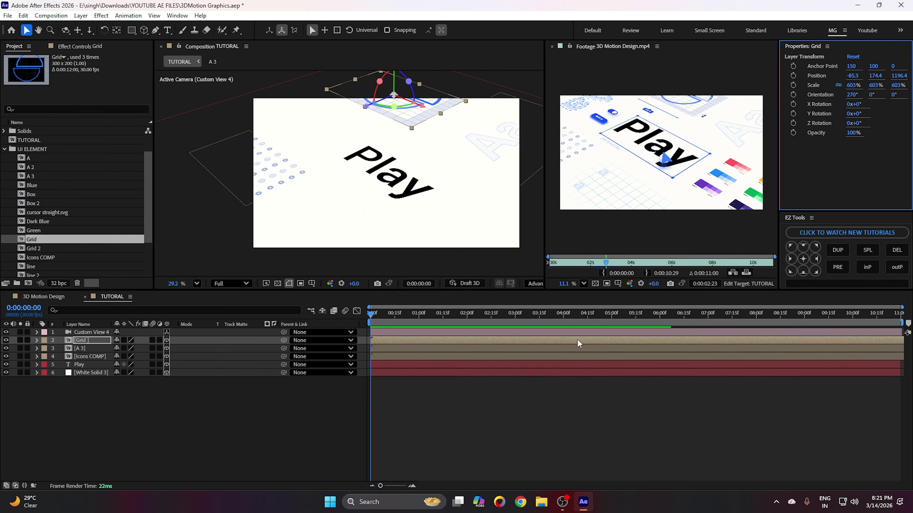
drag(417, 105, 419, 110)
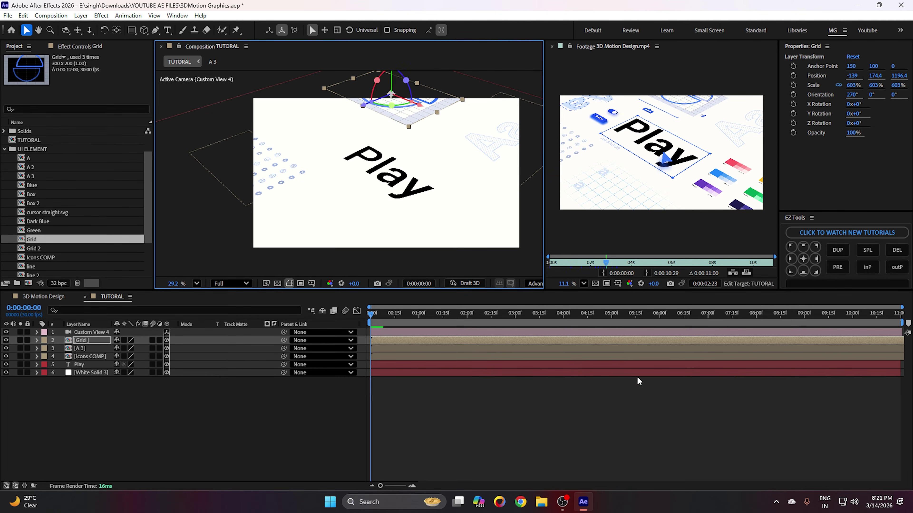
click(637, 381)
- Select the Play text layer and collapse the UI ELEMENT folder in the project
click(369, 164)
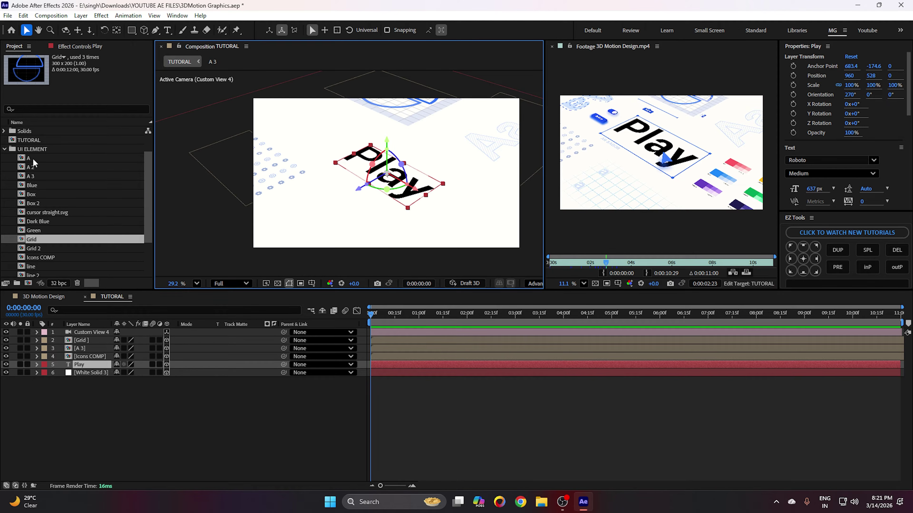
click(4, 149)
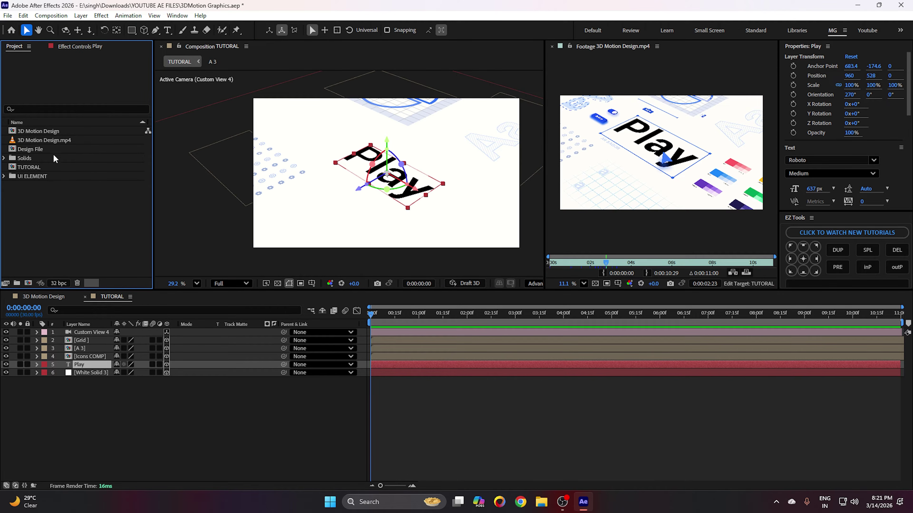
- Open the Design File composition and view its scene at 0:00:03:28
double_click(20, 152)
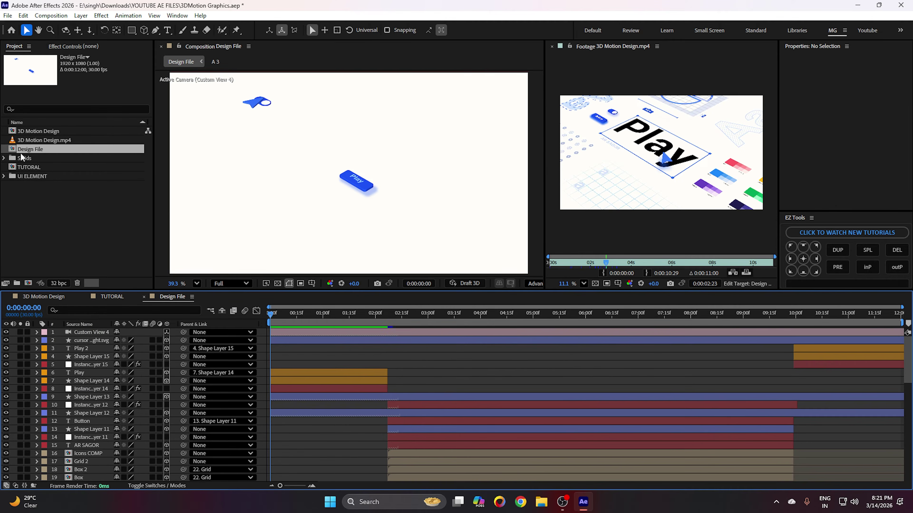
click(477, 313)
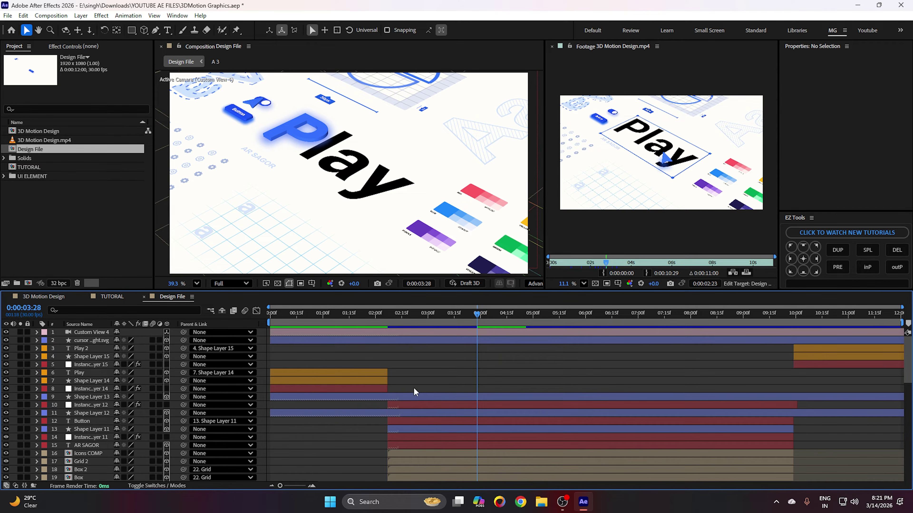
- Delete the TUTORAL composition from the project and clear the selection
click(59, 176)
click(33, 169)
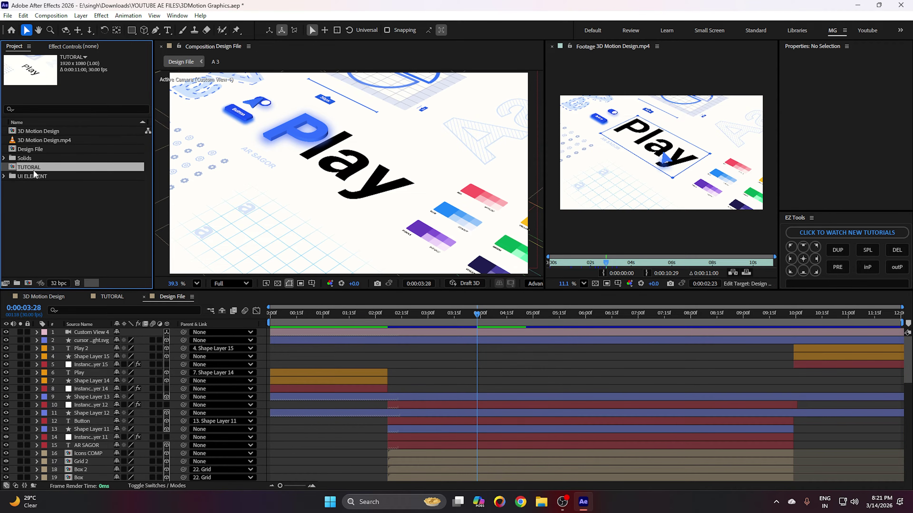
key(Delete)
click(489, 277)
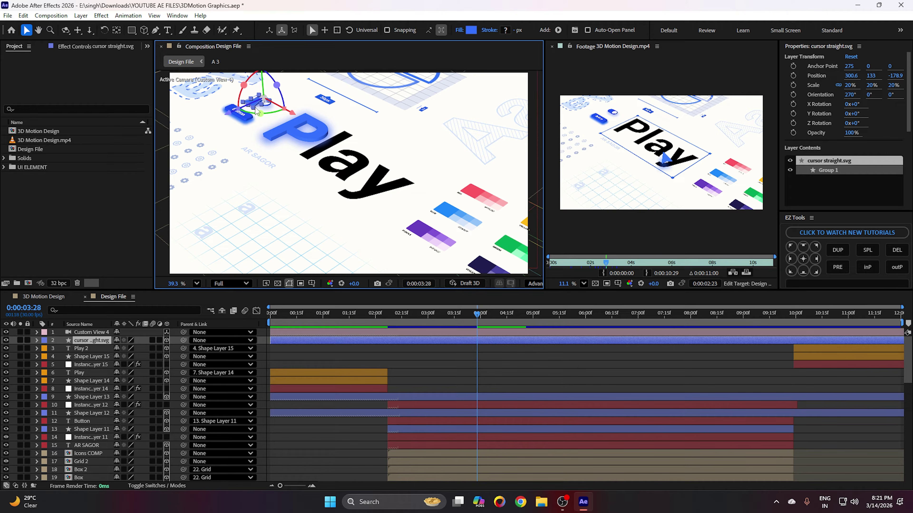
click(558, 375)
- Expand the Solids and UI ELEMENT folders and open the cursor straight.svg composition
click(4, 158)
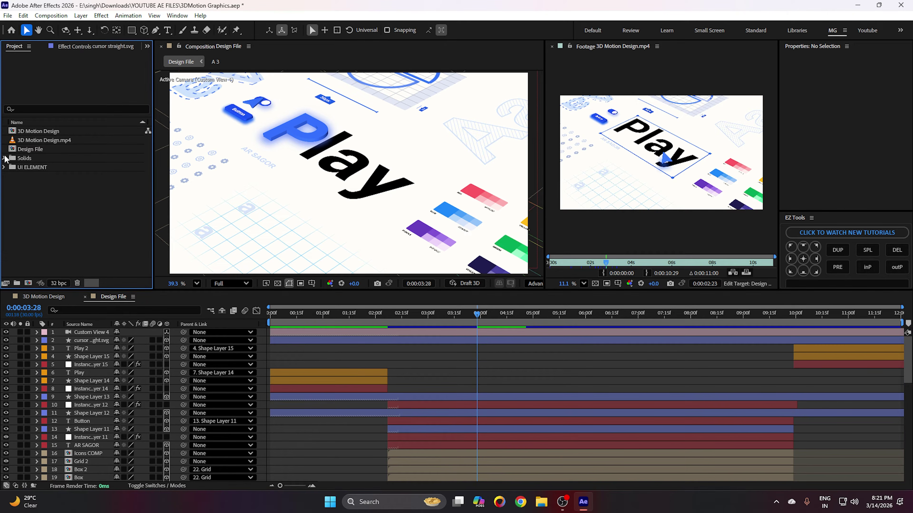
scroll(50, 151, down, 1)
scroll(41, 190, down, 2)
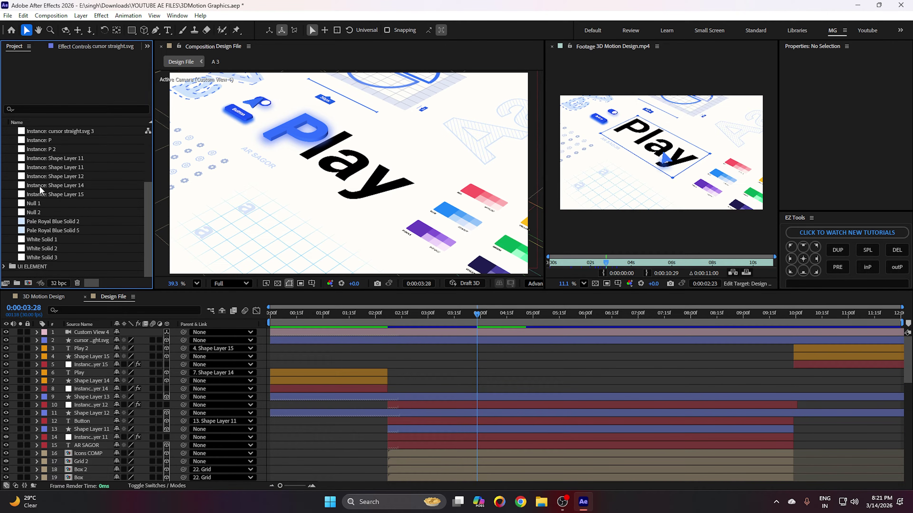
click(5, 266)
scroll(32, 200, down, 5)
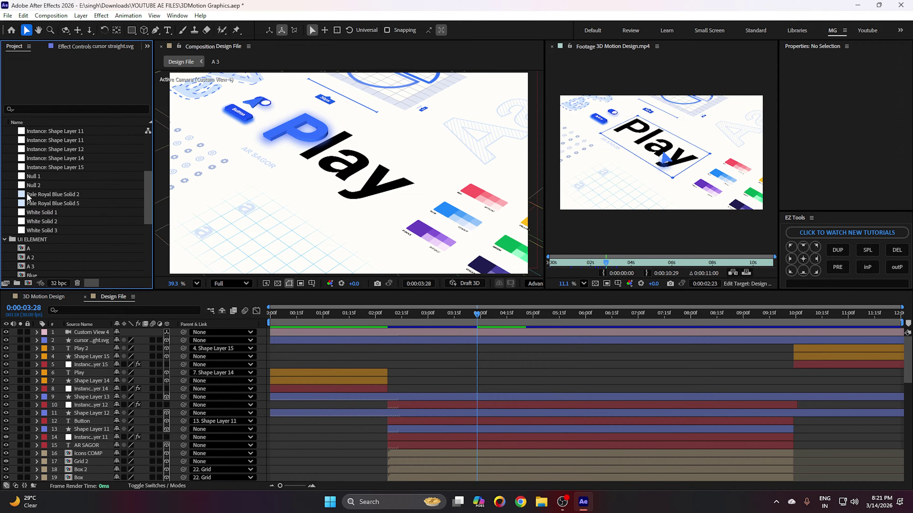
click(57, 197)
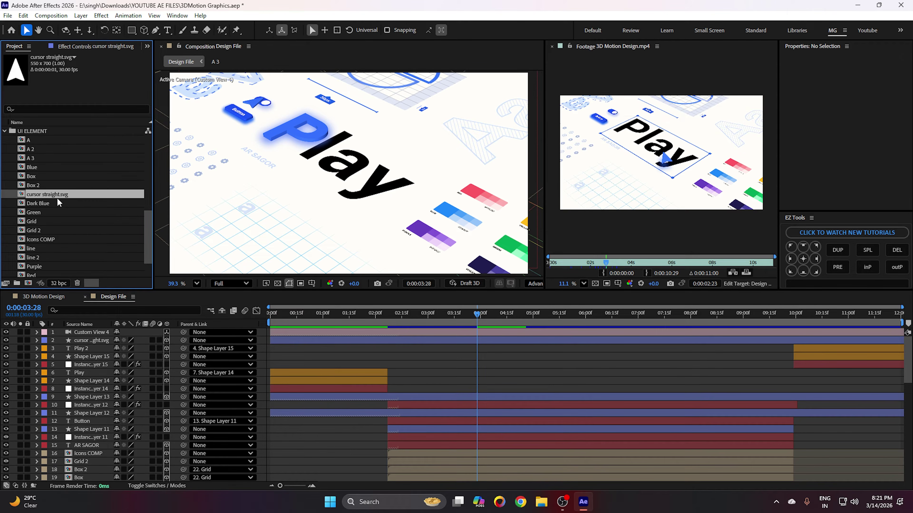
double_click(52, 196)
- Copy the cursor shape layer into the 3D Motion Design composition and reset its position to 960, 540
click(82, 331)
key(s)
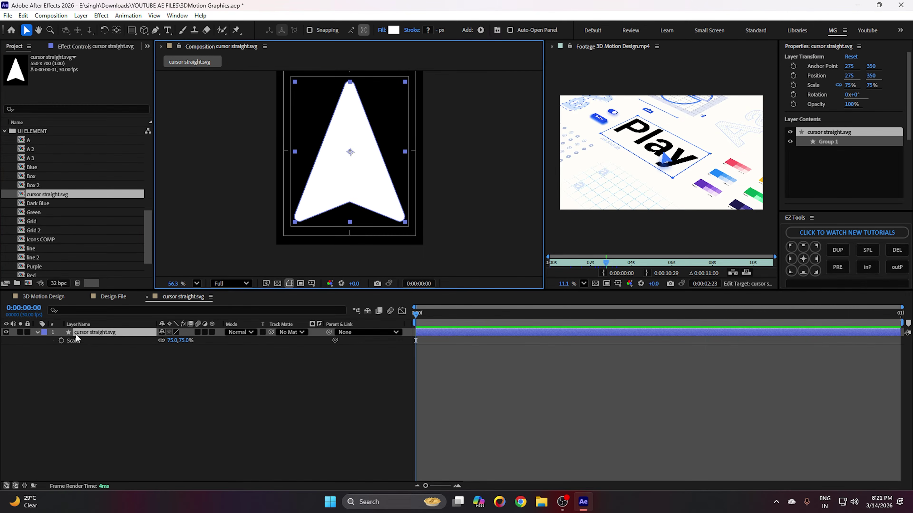
click(38, 300)
key(ctrl+v)
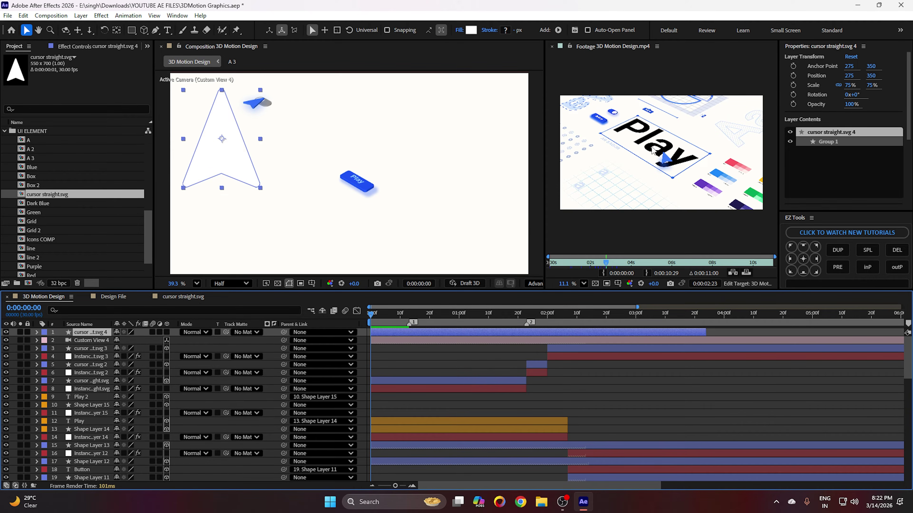
right_click(849, 75)
click(804, 160)
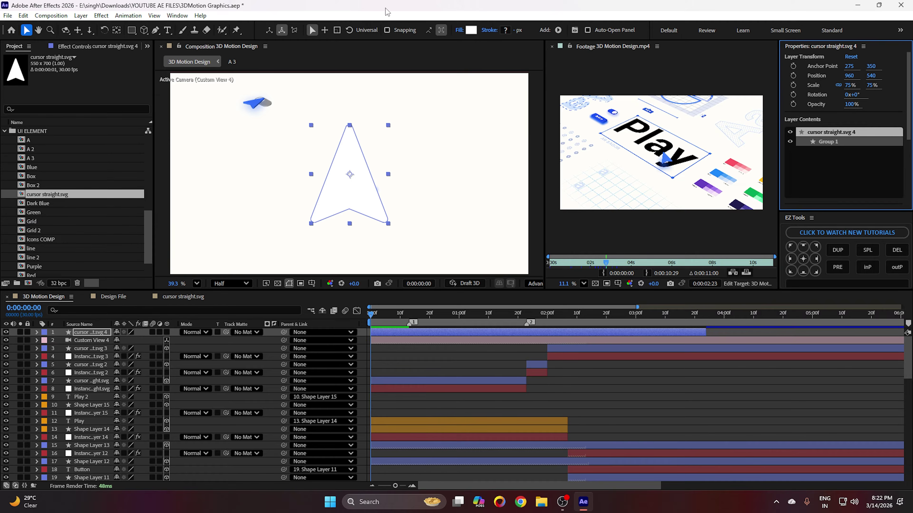
- Fill the pasted cursor shape with blue 2D6BFE, sampled from the existing cursor
click(471, 30)
click(451, 311)
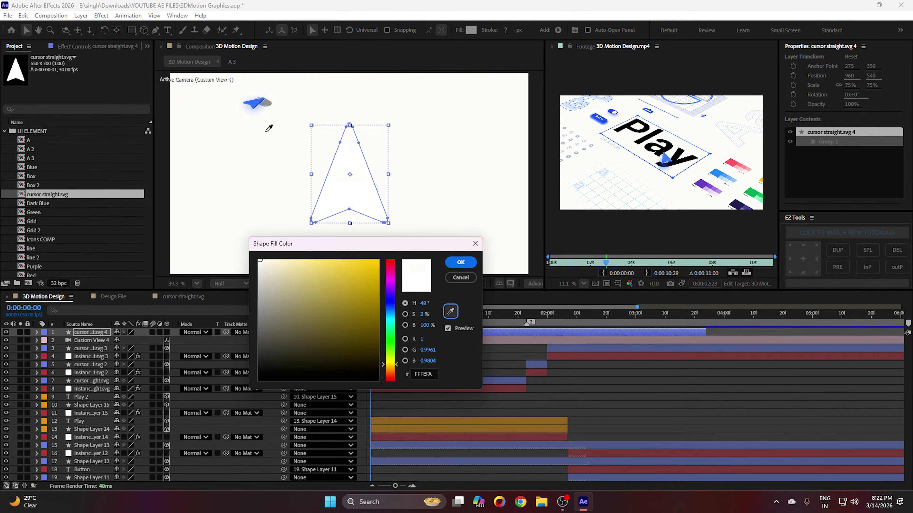
click(256, 103)
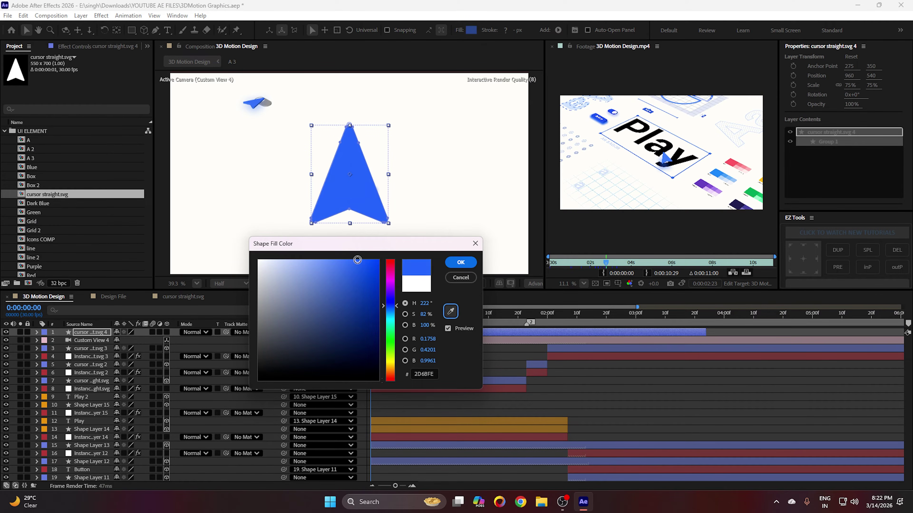
click(460, 262)
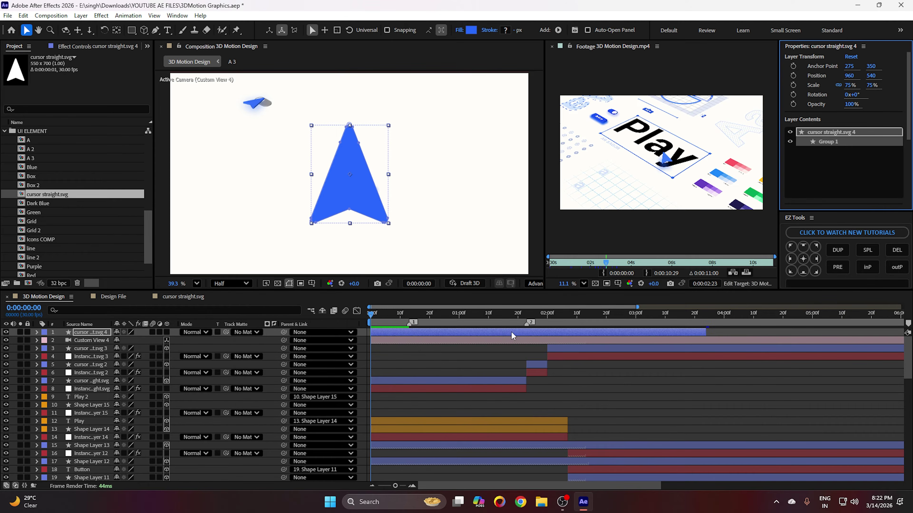
- Make the pasted cursor a 3D layer and set its X orientation to 270°
click(166, 333)
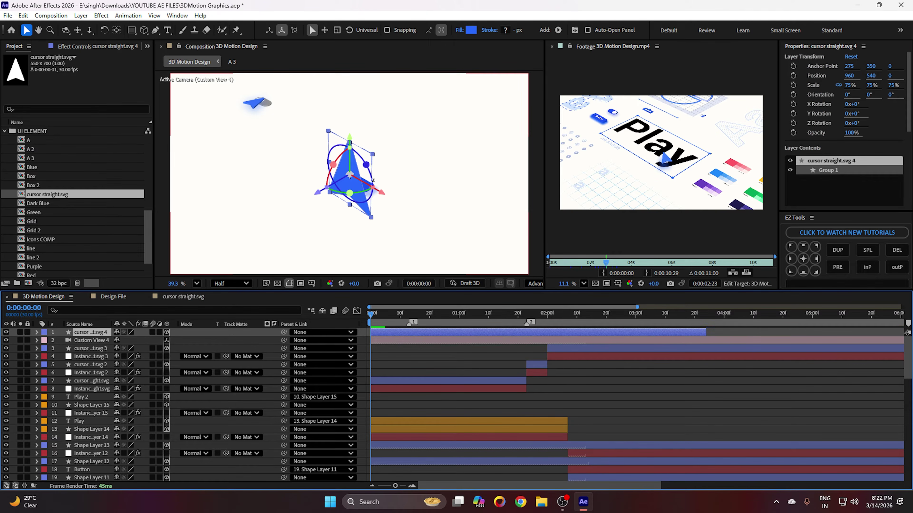
click(849, 94)
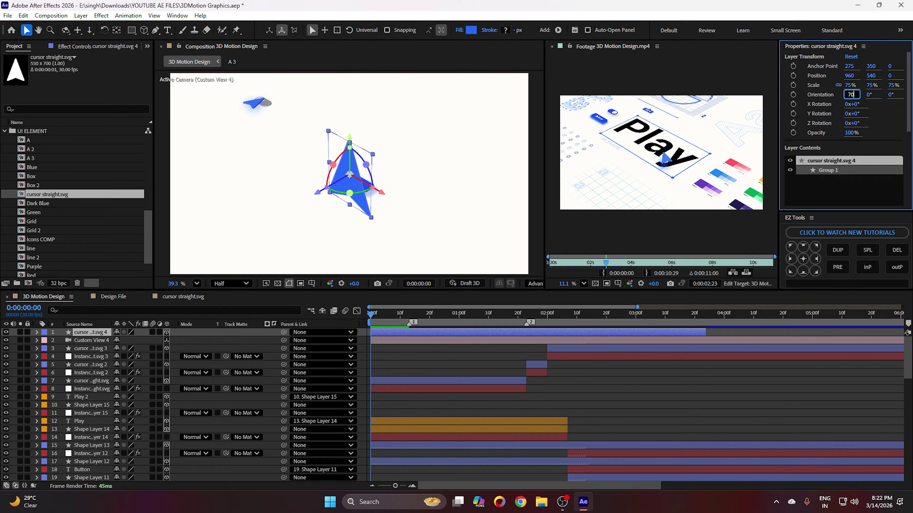
key(BackSpace)
key(BackSpace)
text(270)
key(Return)
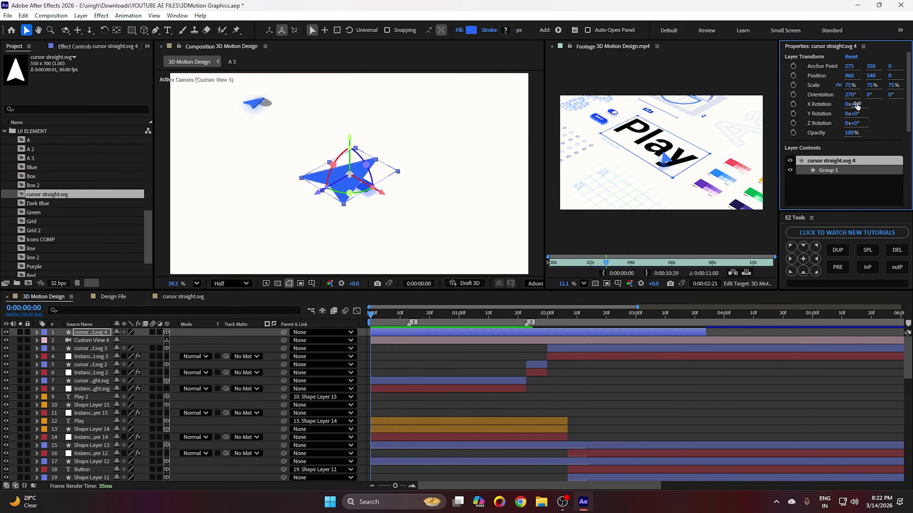
- Set the pasted cursor's extrusion depth to 51 in its geometry options
click(36, 333)
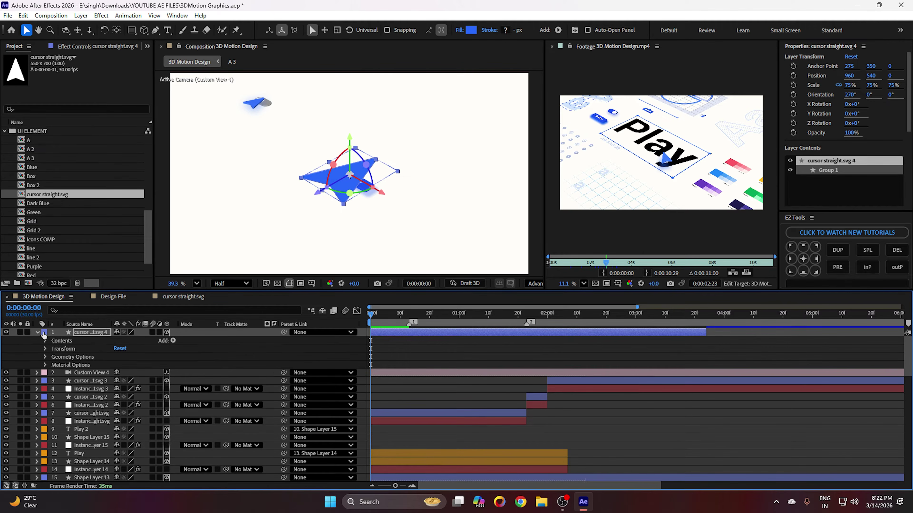
click(45, 357)
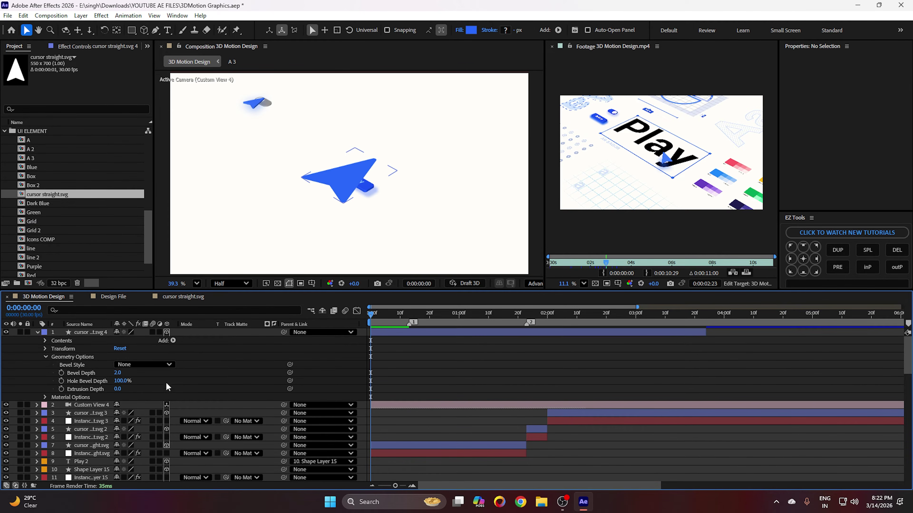
drag(118, 389, 148, 395)
click(453, 148)
scroll(333, 176, up, 5)
click(334, 180)
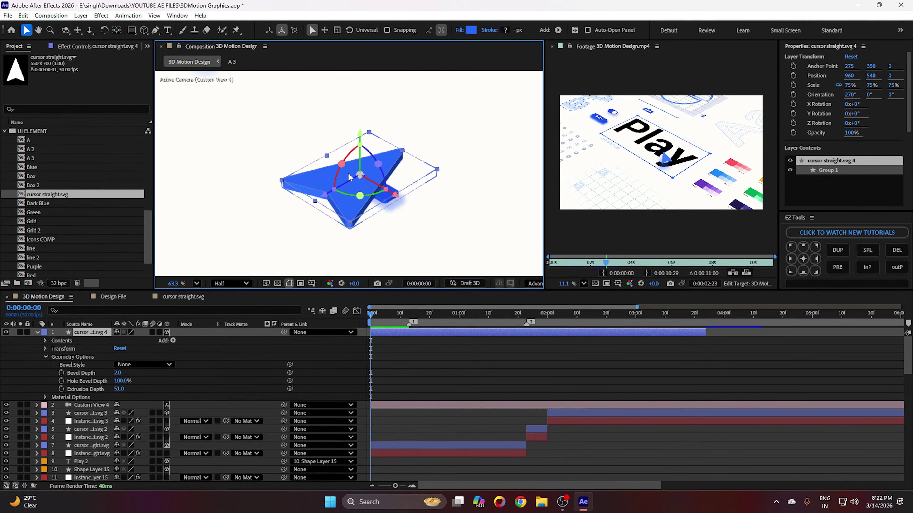
- Rotate the extruded cursor to an orientation of about 269.6°, 340.9°, 0° and delete the layer
drag(363, 173, 313, 192)
scroll(313, 192, down, 2)
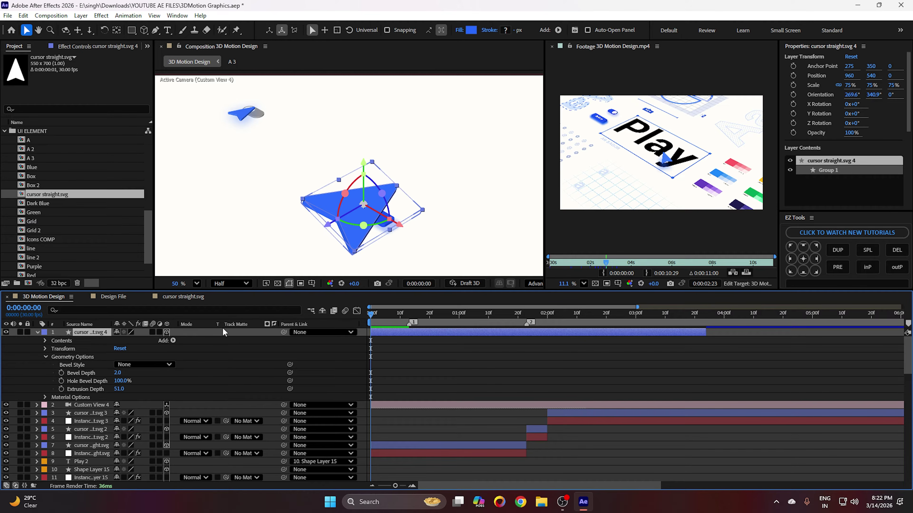
key(Delete)
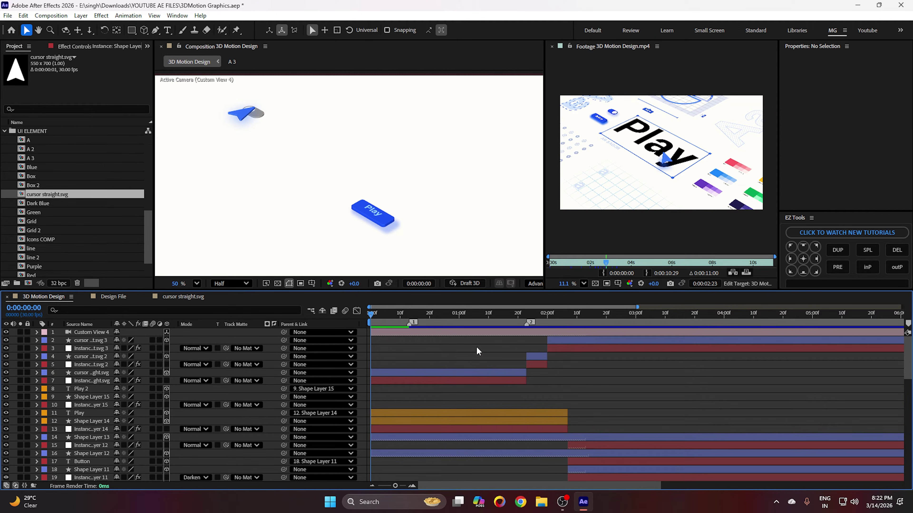
- Delete the composition's timeline markers and reveal the keyframed properties of all layers
right_click(409, 325)
click(453, 377)
click(443, 373)
click(460, 393)
key(u)
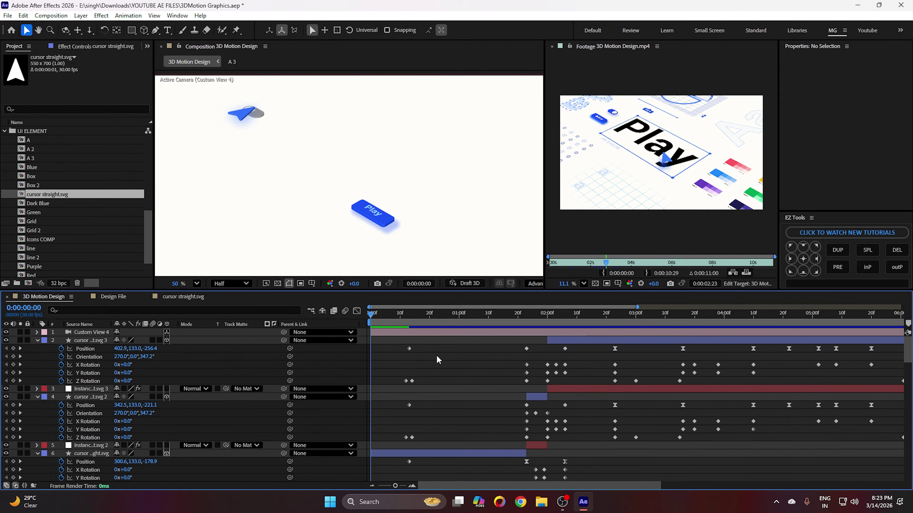
- Open the Design File composition, fit it to the viewer and scrub back to its first frame
click(111, 296)
click(196, 283)
click(210, 308)
drag(294, 315, 255, 313)
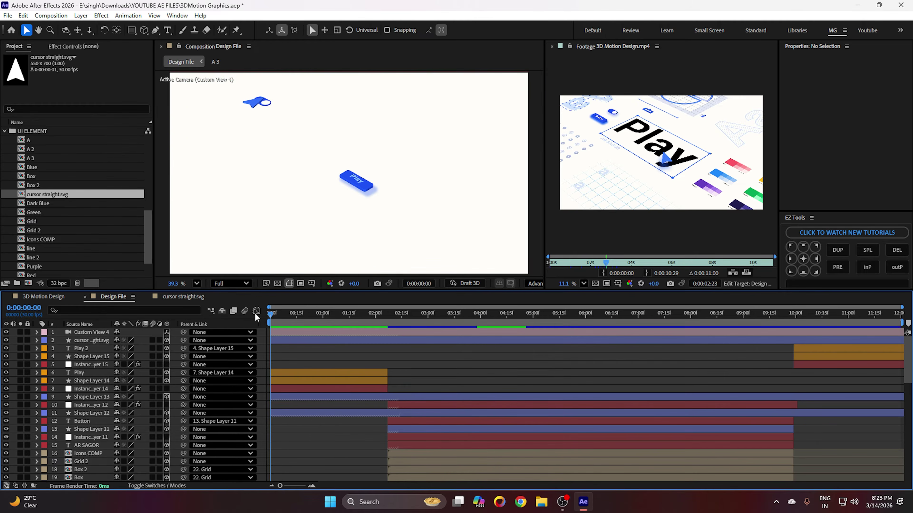
- Return to the 3D Motion Design composition, look through its layers' keyframes and preview the animation
click(51, 296)
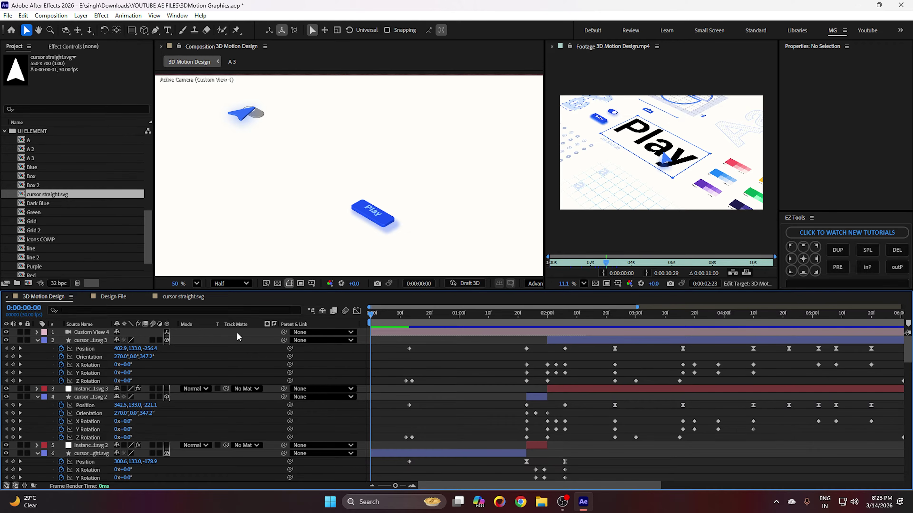
scroll(411, 357, down, 10)
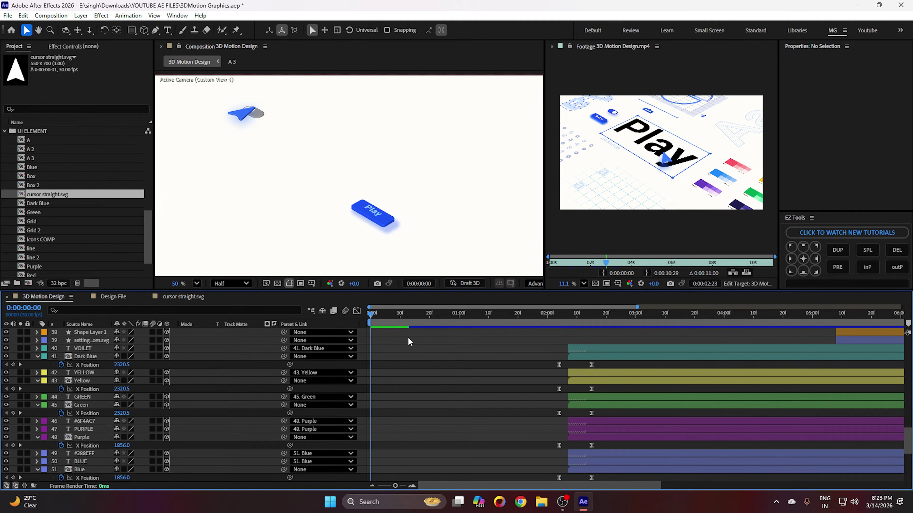
scroll(287, 182, down, 1)
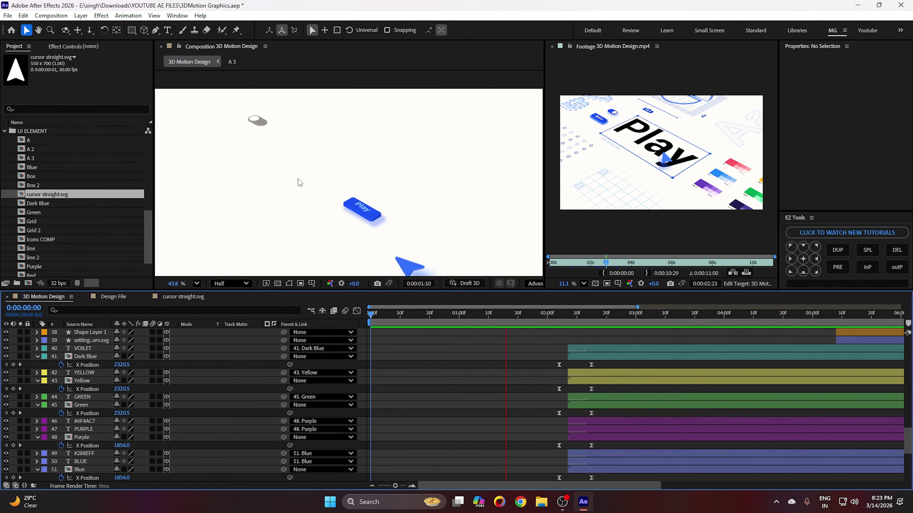
- Close the reference footage viewer and fit the composition to the enlarged viewer
click(552, 47)
scroll(433, 234, down, 3)
click(198, 284)
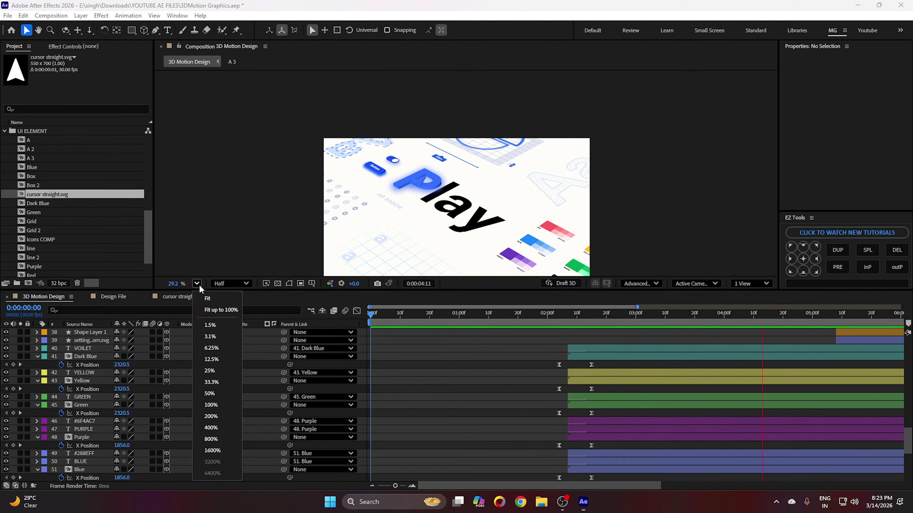
click(221, 298)
- Move the current time to 0:00:03:16, on the topmost cursor layer's position keyframe
scroll(481, 357, up, 10)
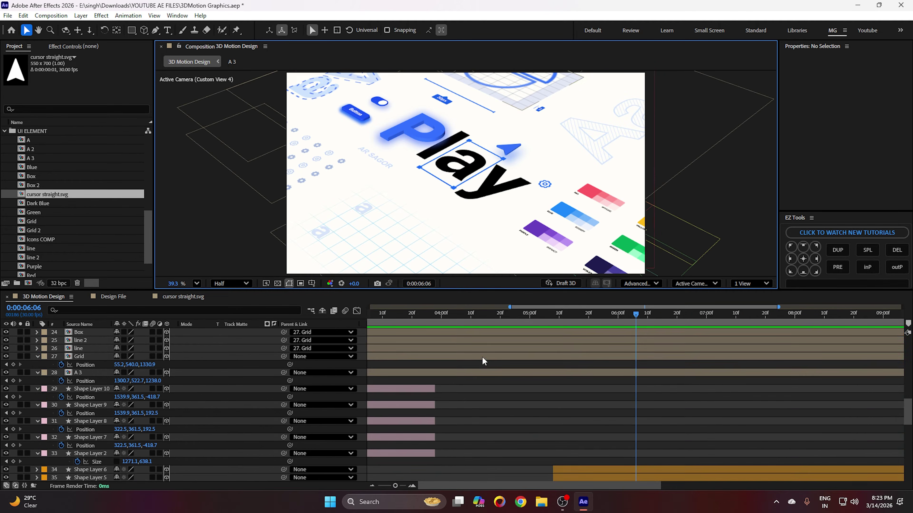
scroll(481, 355, up, 3)
click(399, 315)
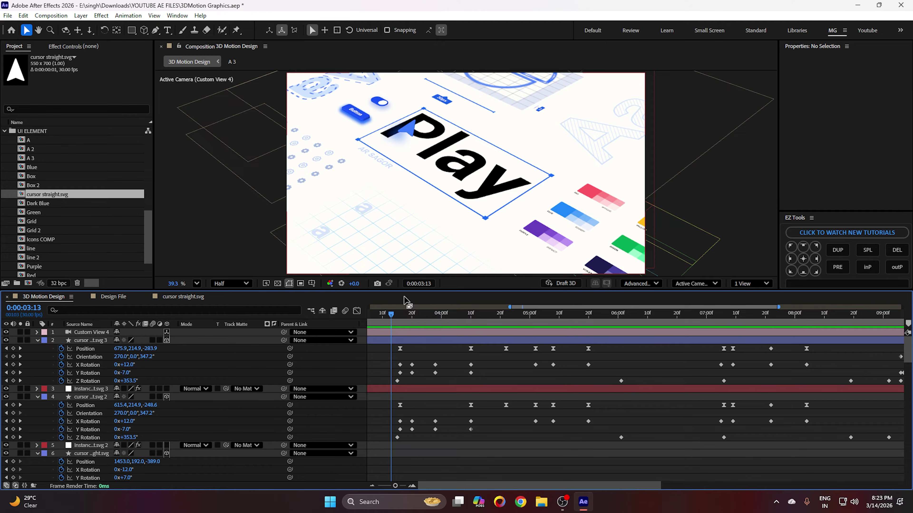
click(399, 318)
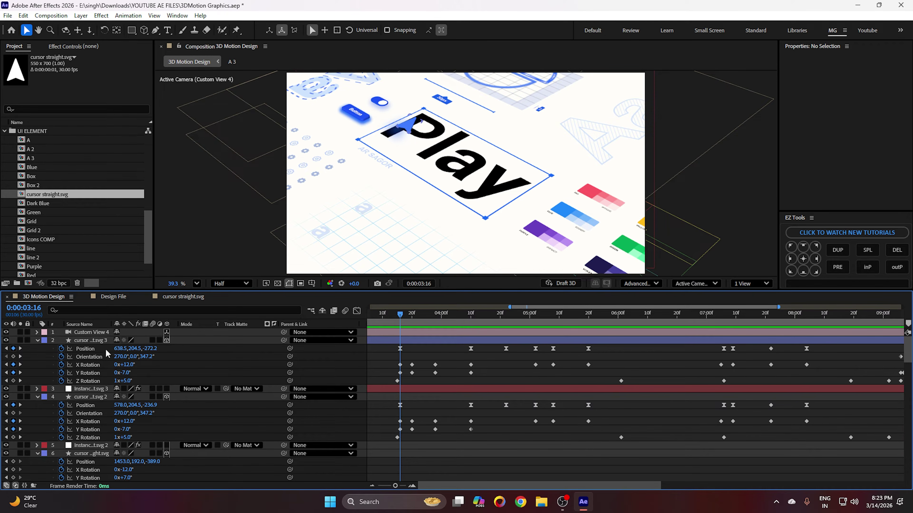
- Show only the Position keyframes of the topmost cursor layer and display the full composition duration in the timeline
click(96, 342)
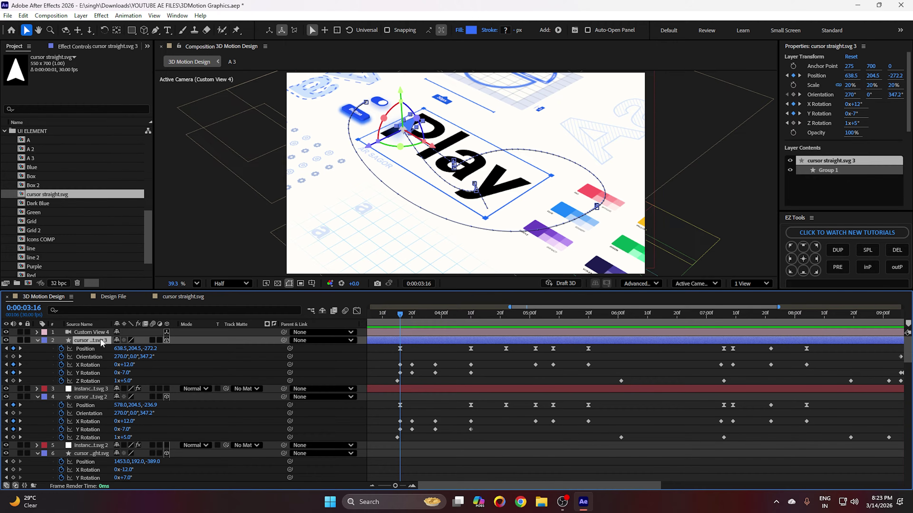
key(u)
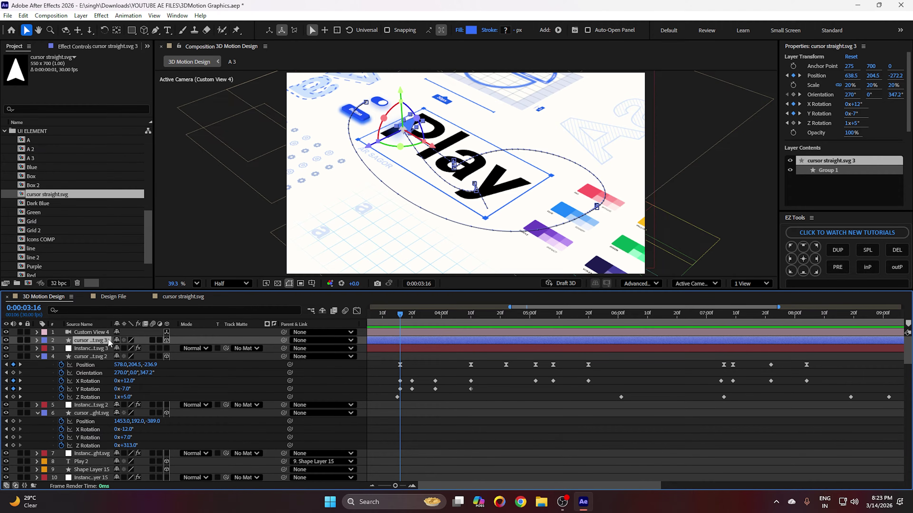
key(p)
click(424, 376)
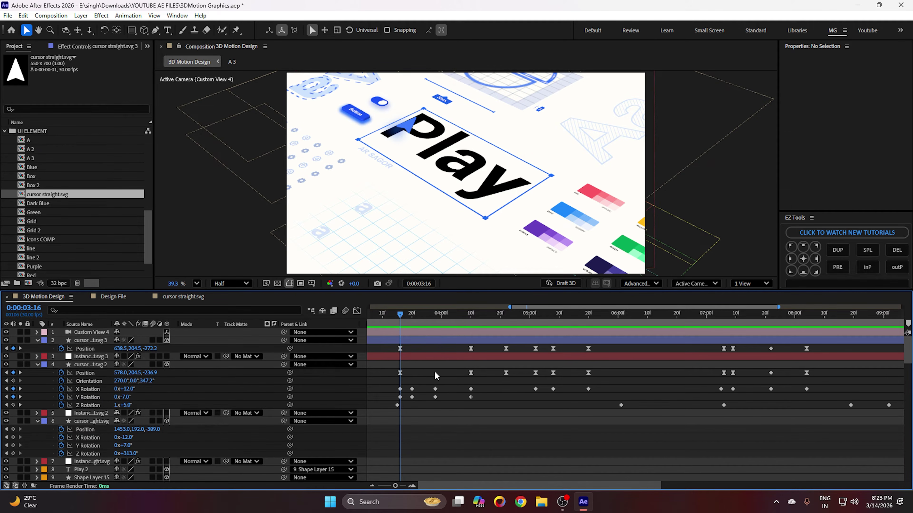
scroll(434, 376, down, 3)
click(414, 422)
click(424, 384)
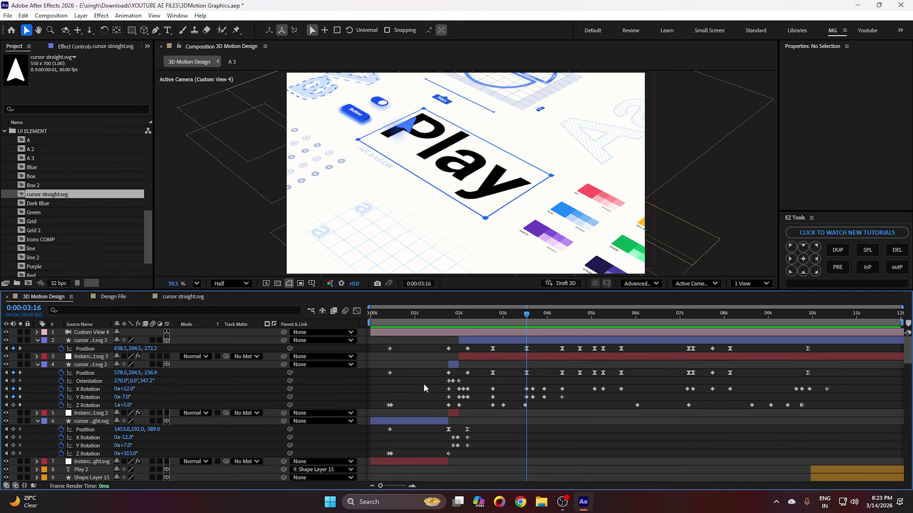
- Reveal only the Position keyframes of the first cursor layer, move to 0:00:00:13 and enlarge the timeline scale
key(u)
click(405, 372)
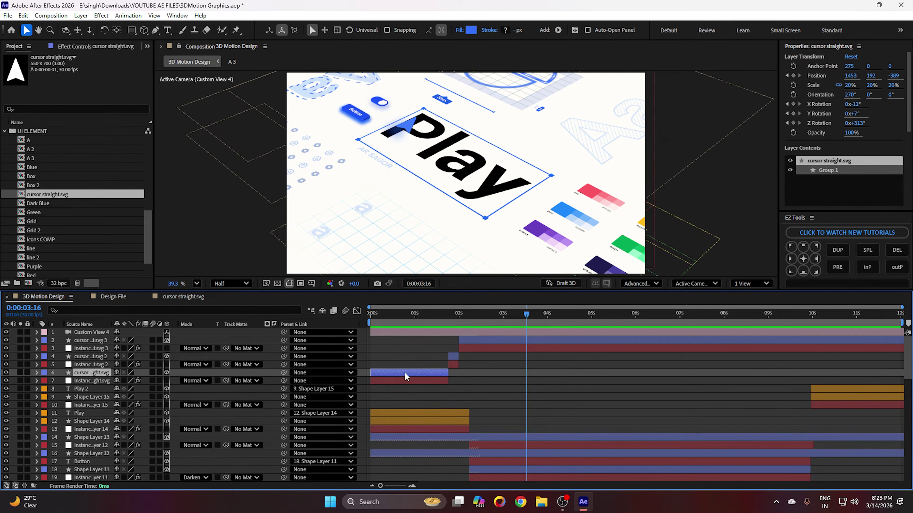
key(p)
click(401, 348)
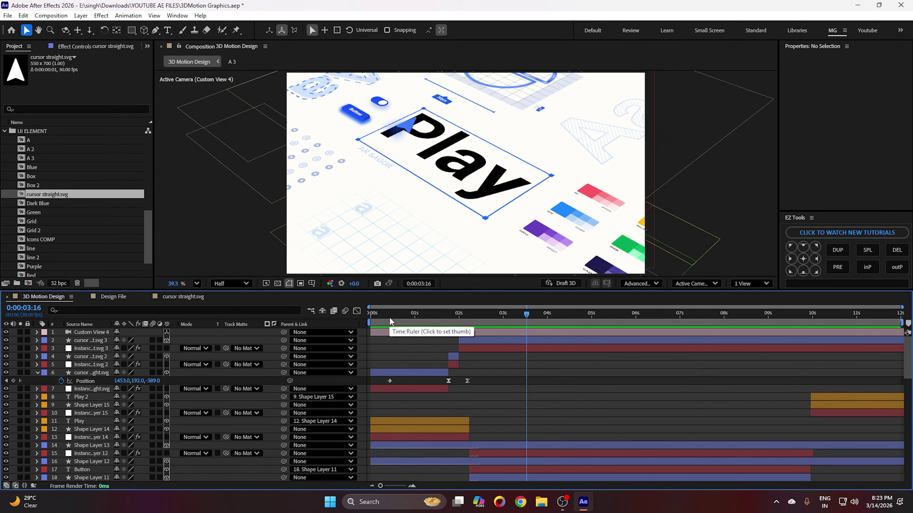
click(389, 317)
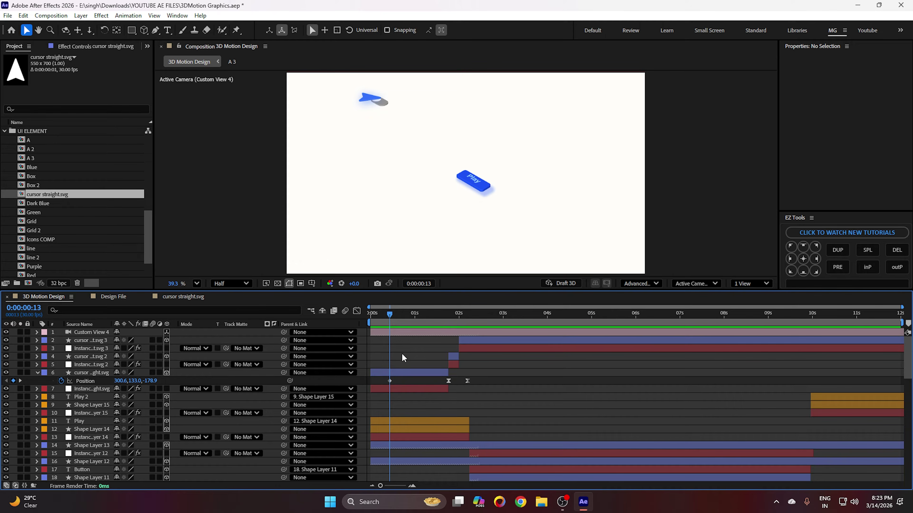
scroll(401, 354, up, 1)
drag(404, 355, 478, 359)
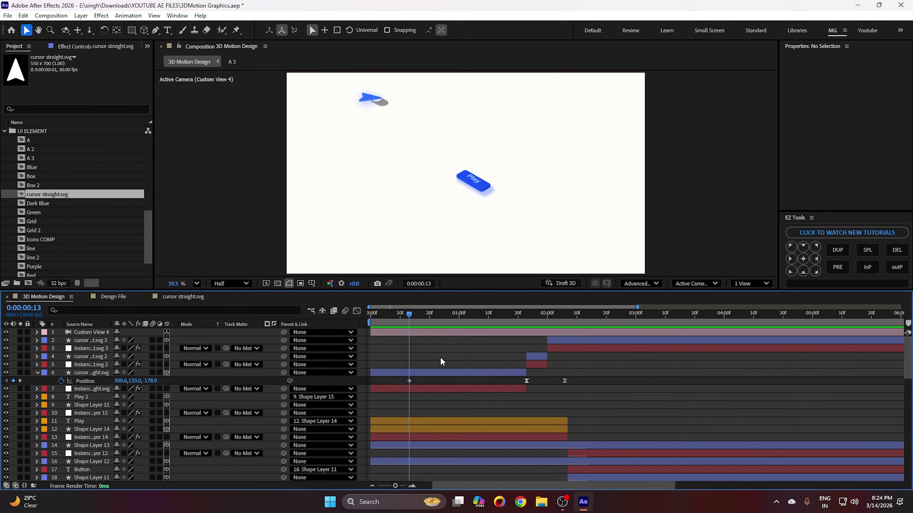
- Examine the first cursor layer's motion path and its Position keyframes at 0:00:00:13 and 0:00:01:23
click(86, 382)
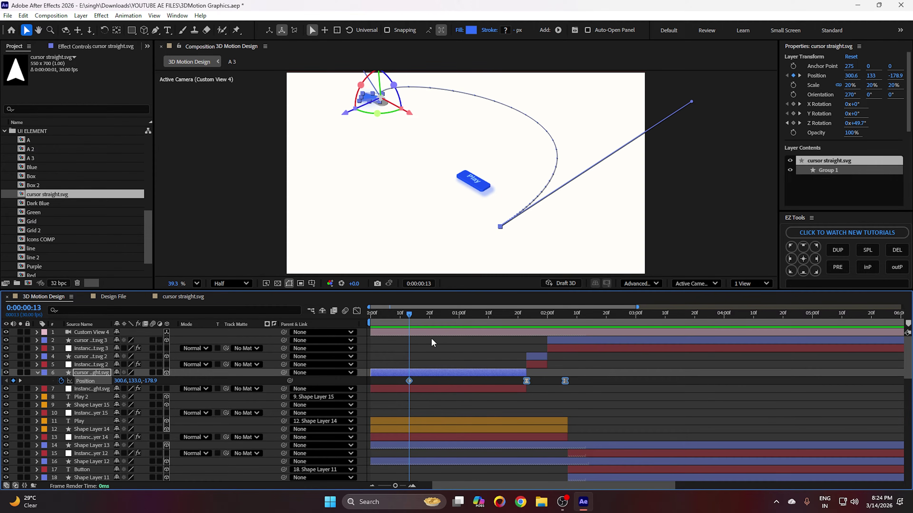
click(412, 341)
click(409, 381)
click(523, 317)
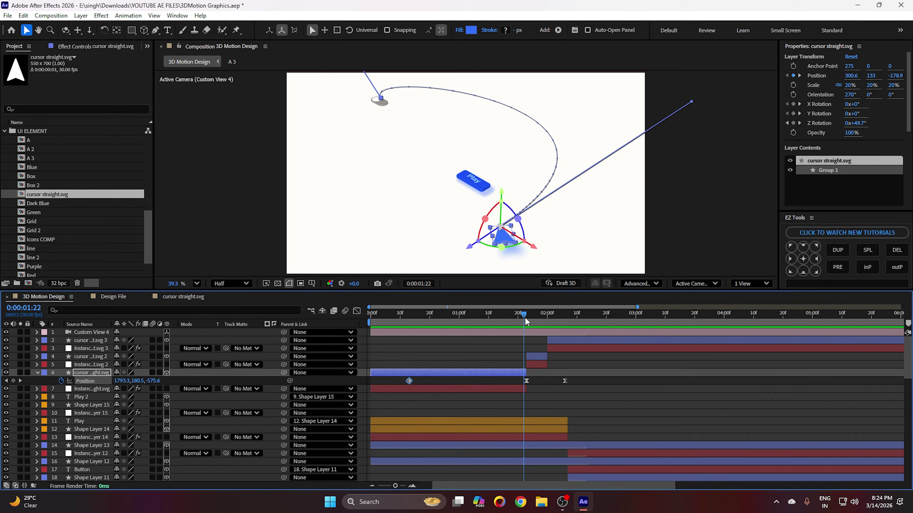
drag(525, 318, 527, 318)
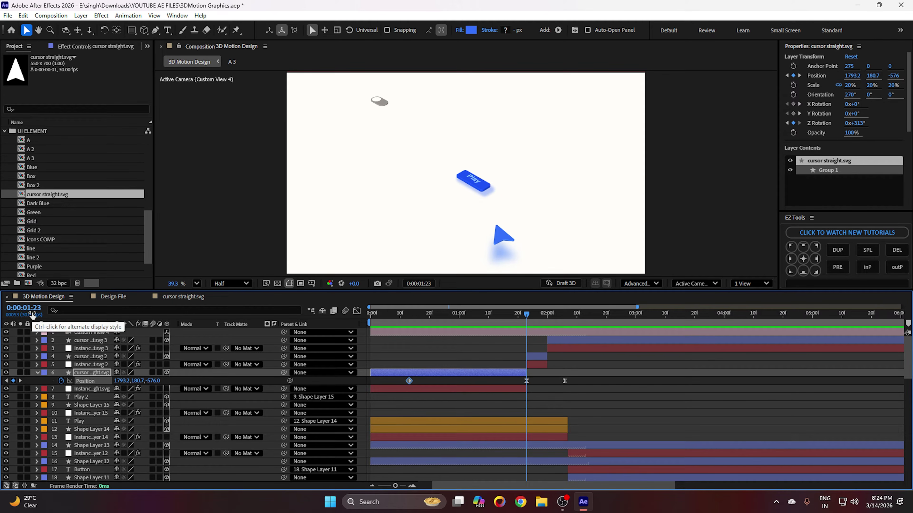
click(418, 354)
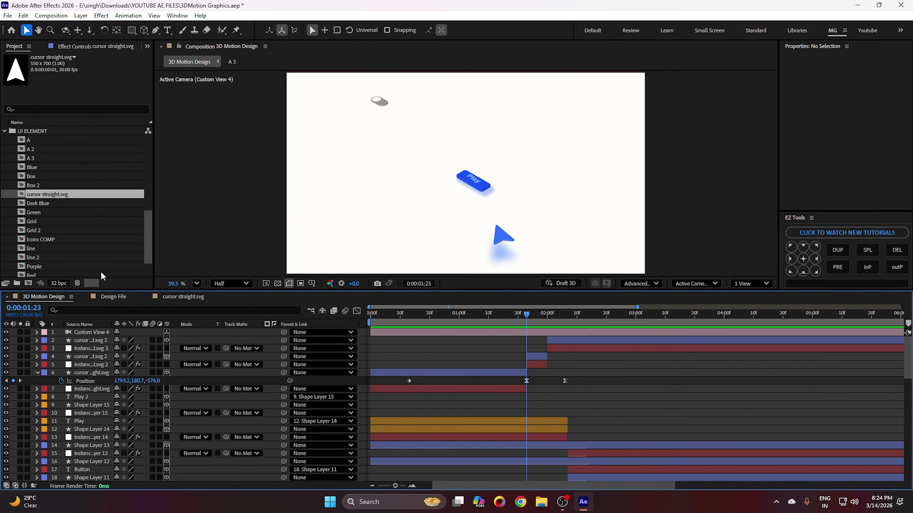
- Close the cursor straight.svg timeline and, in the Design File composition, add markers 1 and 2 at 0:00:00:13 and 0:00:01:23
click(113, 296)
click(147, 297)
click(314, 340)
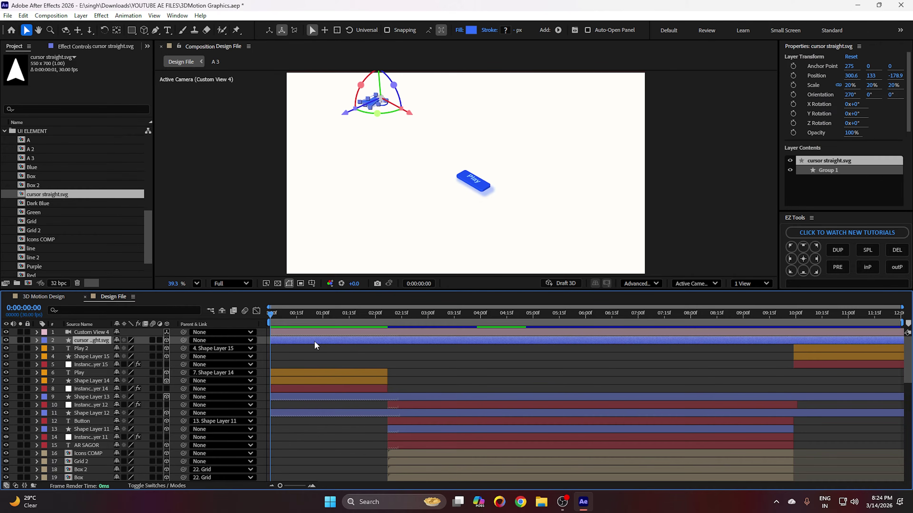
drag(287, 315, 364, 322)
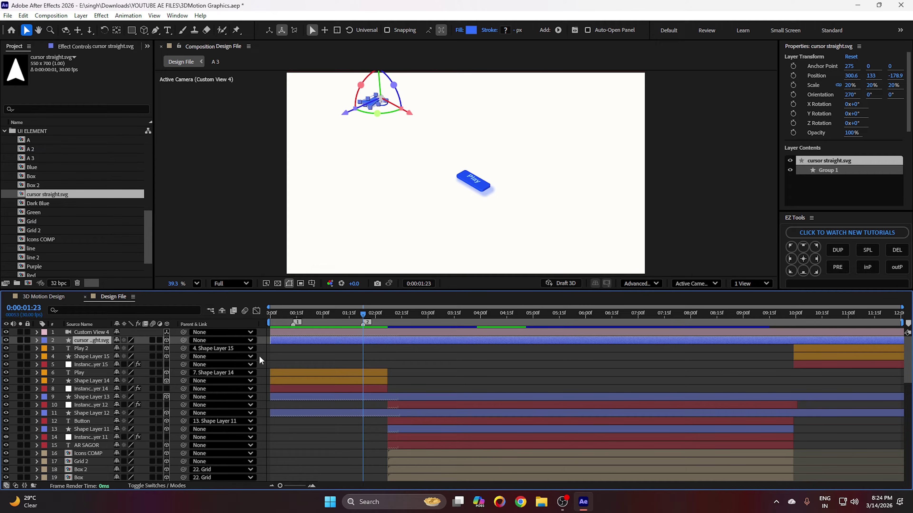
click(376, 350)
scroll(399, 113, up, 1)
- Try centering the cursor layer's anchor point and return it to the middle of the top edge
click(367, 103)
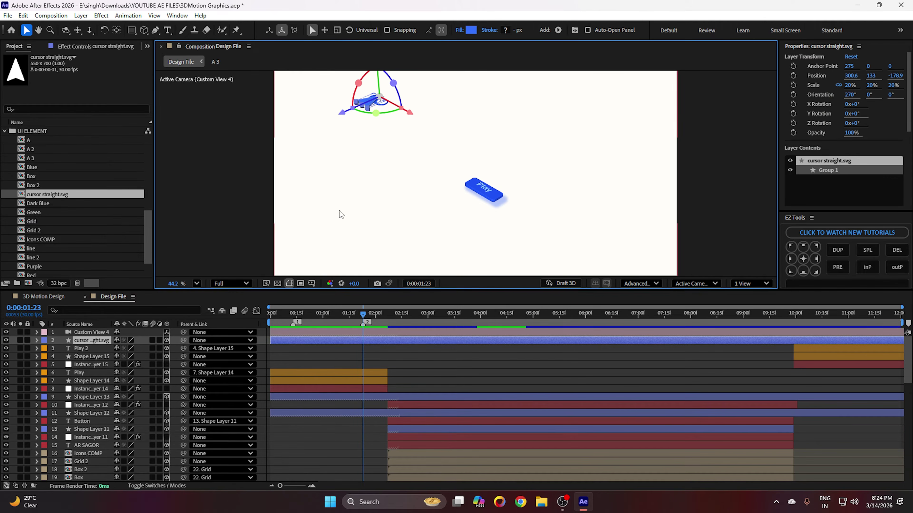
scroll(356, 130, up, 2)
scroll(357, 130, up, 2)
click(804, 259)
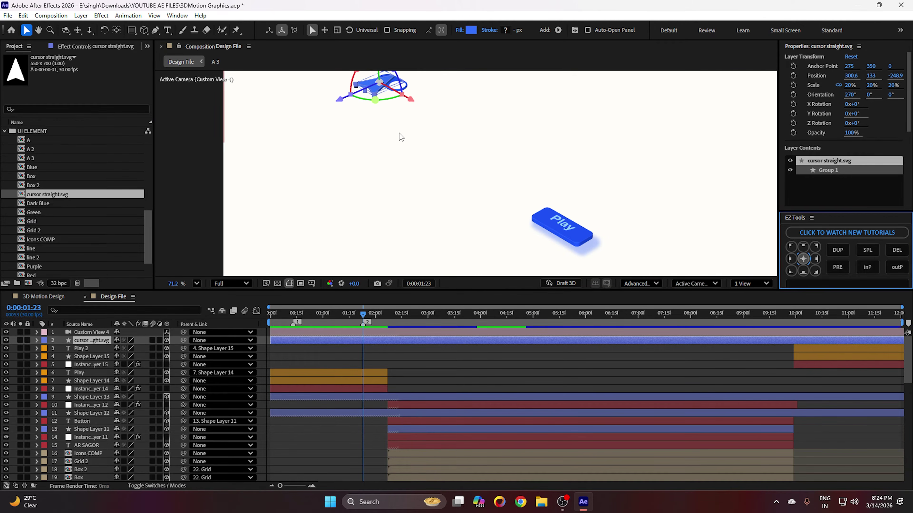
scroll(376, 136, up, 2)
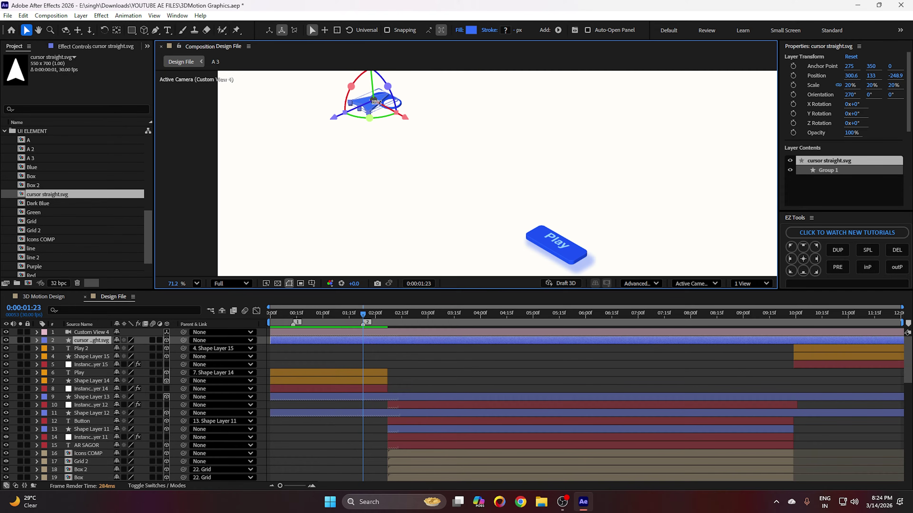
click(804, 248)
scroll(306, 127, down, 4)
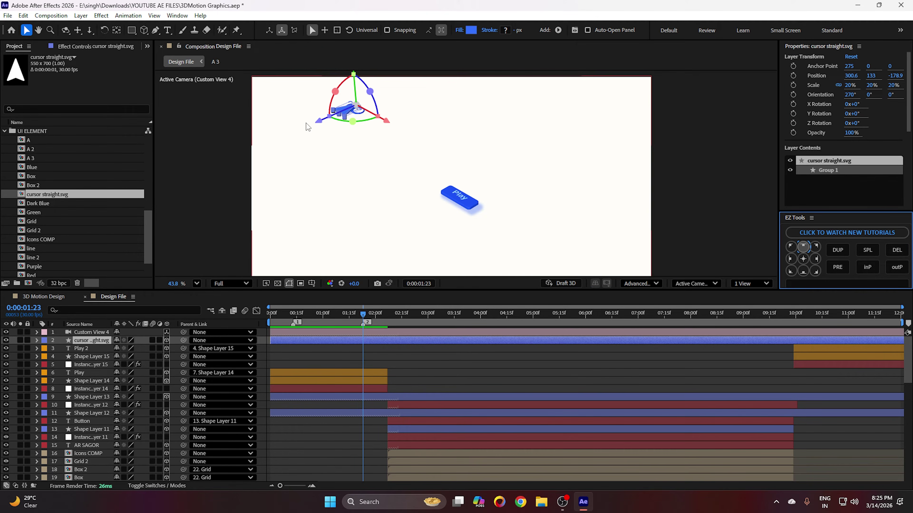
- Enable Position keyframing on the cursor layer and place its first keyframe at marker 1, with the value 291.8, 133, -178.9
click(307, 358)
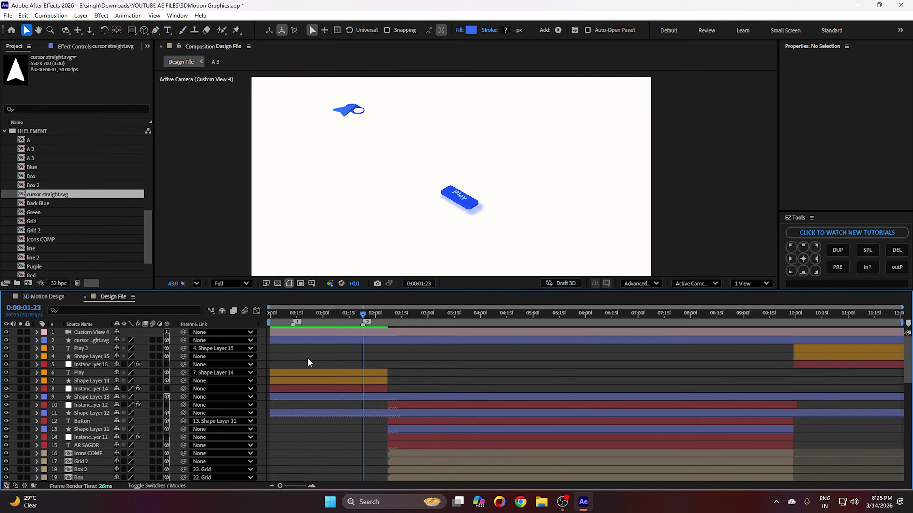
click(81, 341)
key(p)
click(61, 348)
scroll(359, 104, up, 4)
drag(399, 116, 399, 132)
drag(362, 351, 303, 357)
click(293, 314)
scroll(379, 168, down, 3)
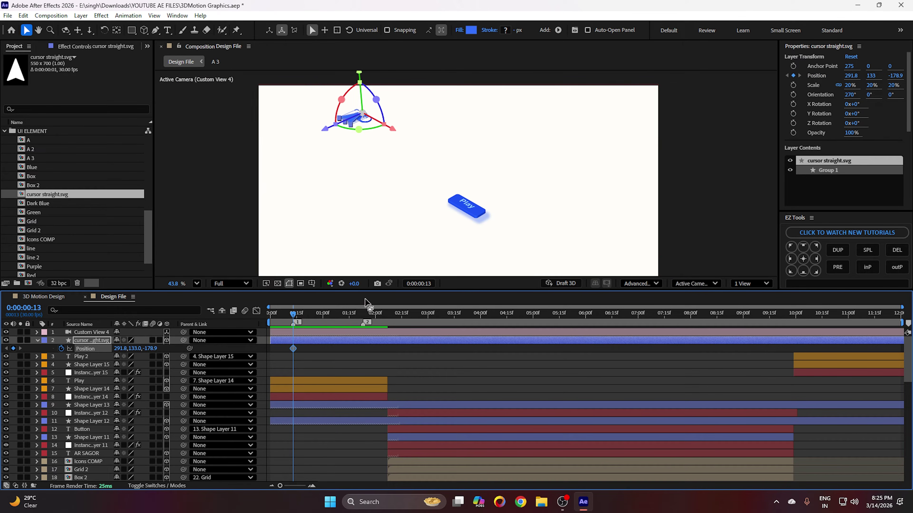
- At 0:00:01:23, move the cursor below the Play button to about 1746, 133, -674 and scrub through the motion
click(364, 314)
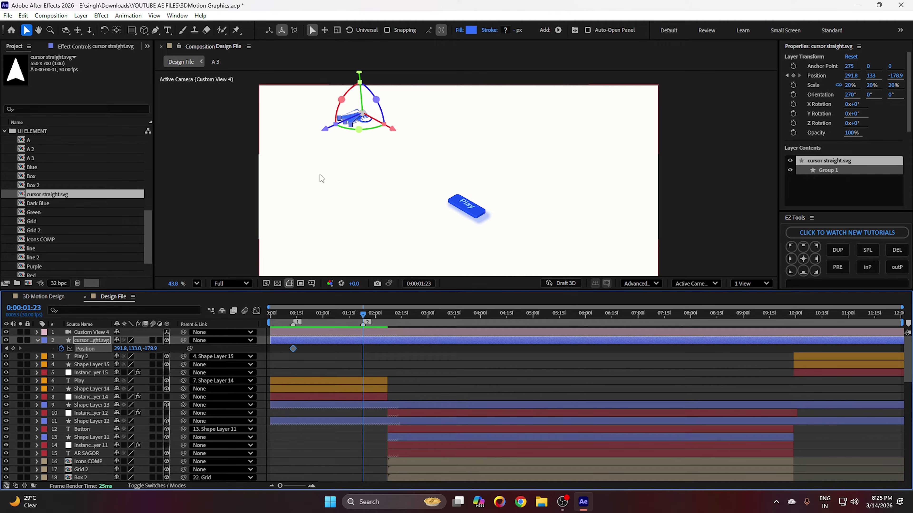
drag(388, 134, 503, 207)
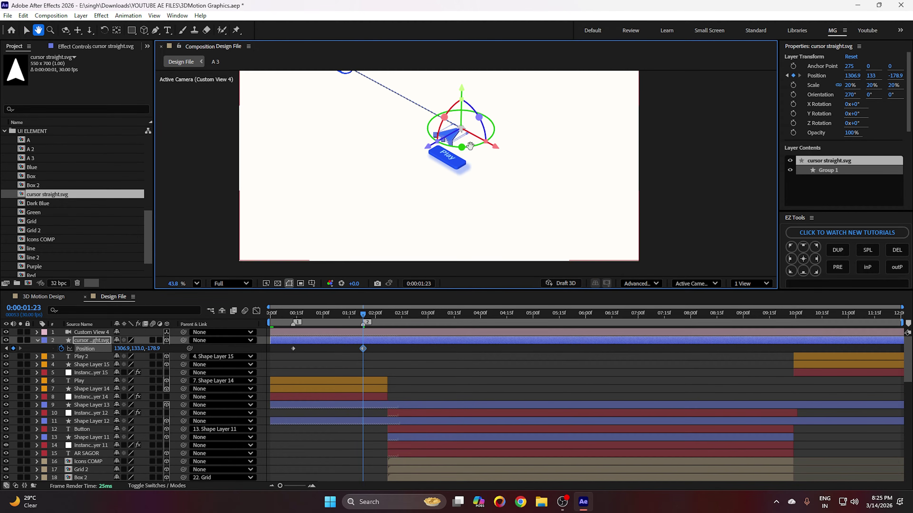
drag(430, 153, 473, 229)
drag(407, 236, 424, 229)
drag(490, 226, 489, 226)
click(393, 366)
click(293, 313)
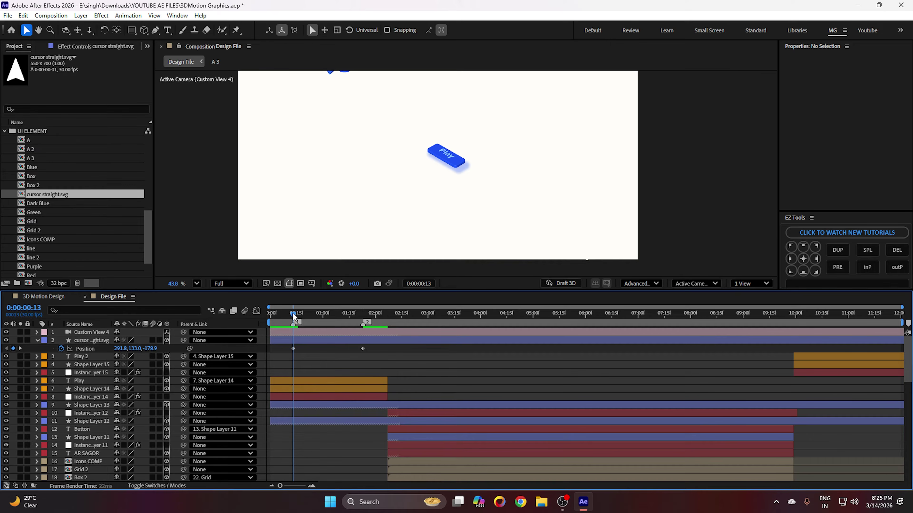
drag(296, 319, 362, 317)
- Apply Easy Ease to both Position keyframes of the cursor and set their spatial interpolation to Bezier
drag(379, 363, 282, 351)
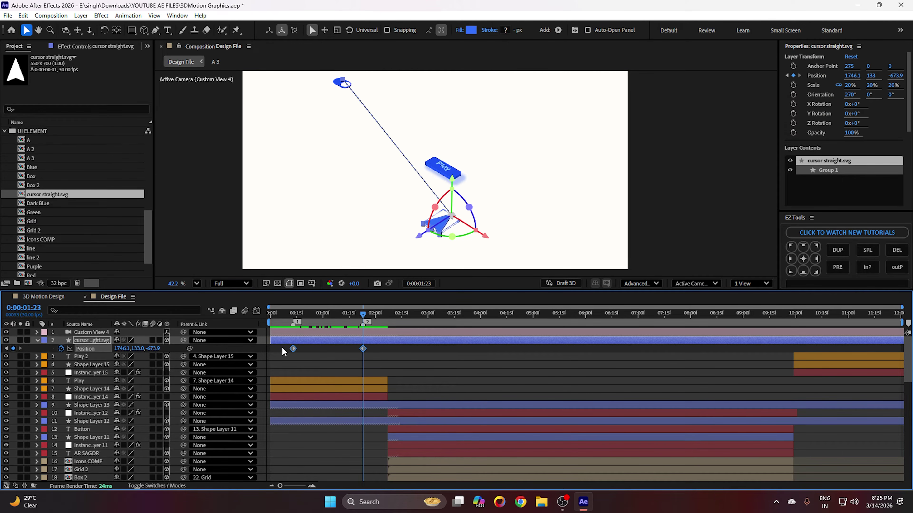
key(F9)
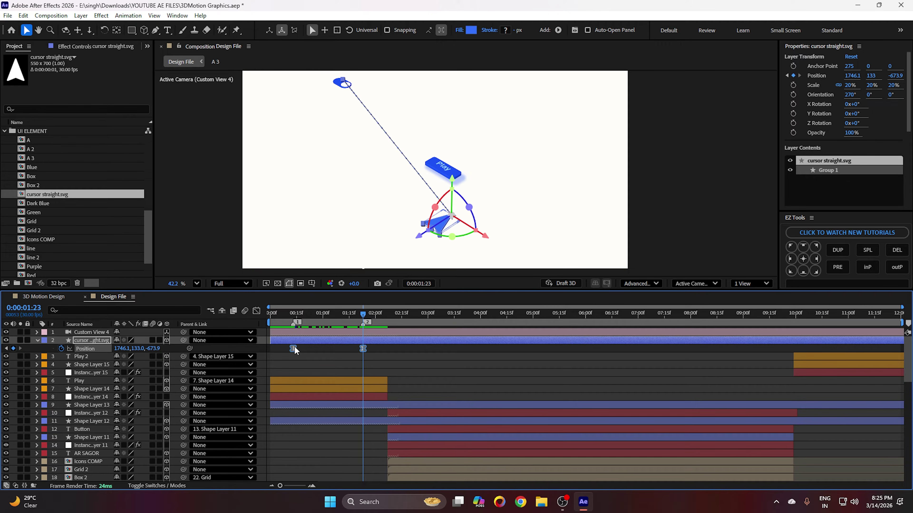
right_click(294, 348)
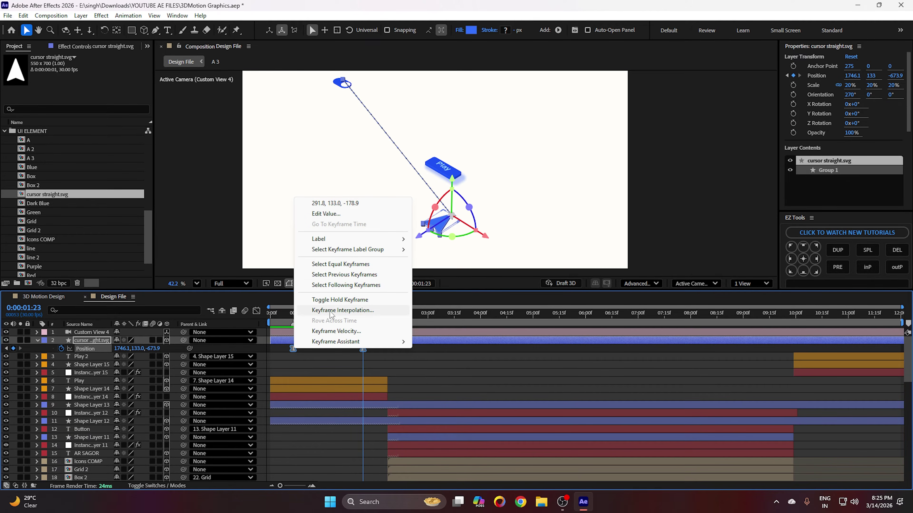
click(341, 310)
click(458, 236)
click(472, 265)
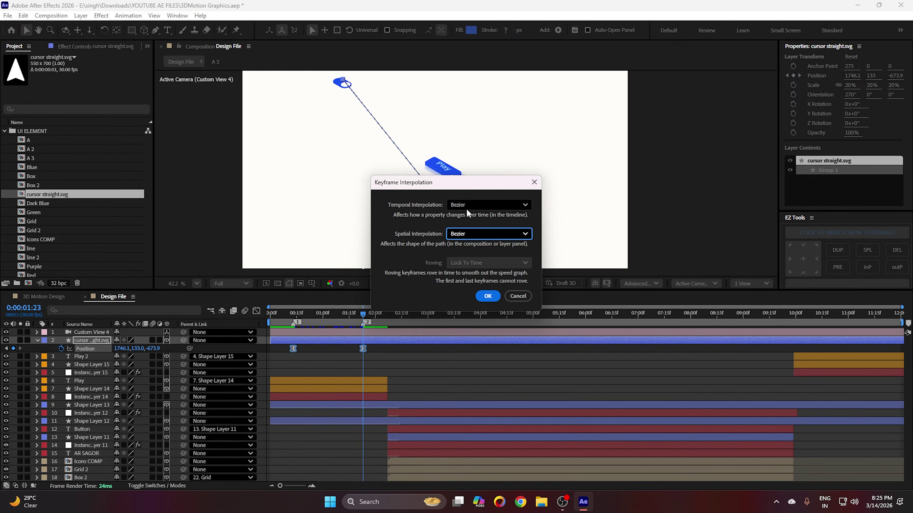
click(488, 295)
click(316, 364)
- Bend the cursor's straight motion path into a curve around the Play button by pulling Bezier handles with the Convert Vertex tool
click(96, 341)
click(158, 33)
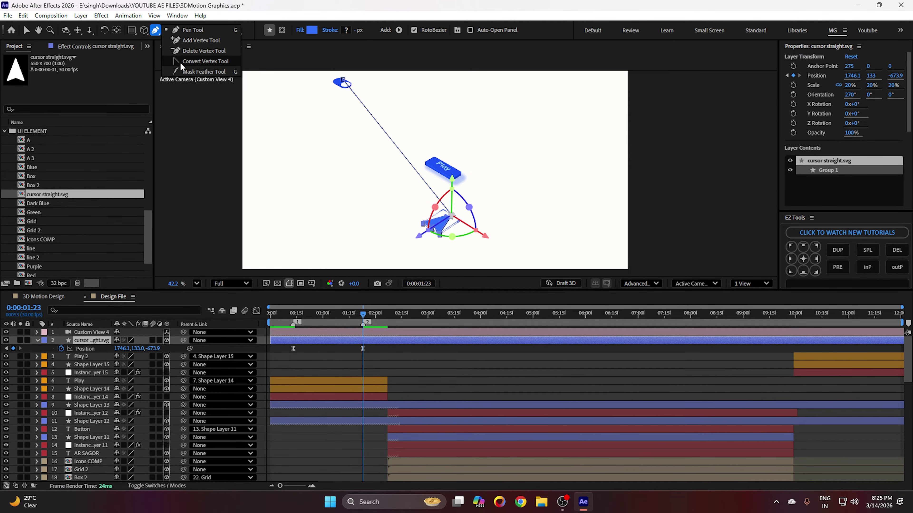
click(179, 62)
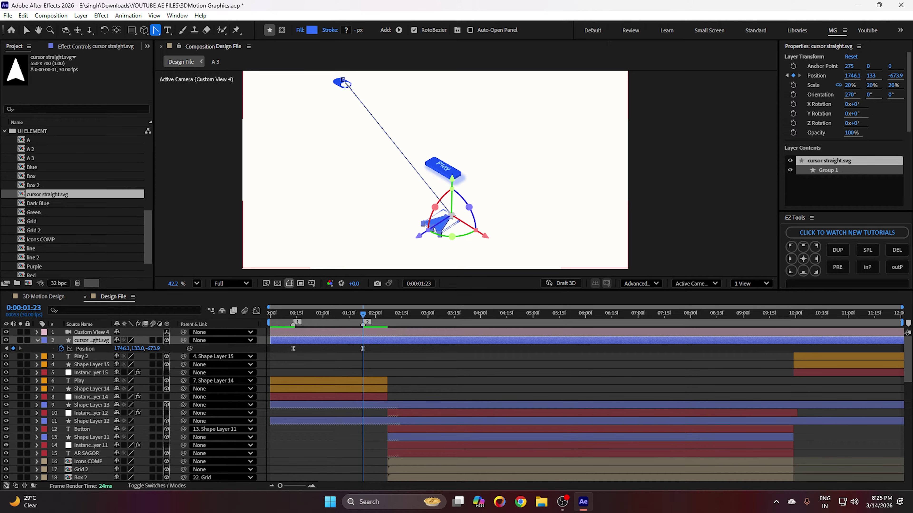
drag(345, 83, 611, 85)
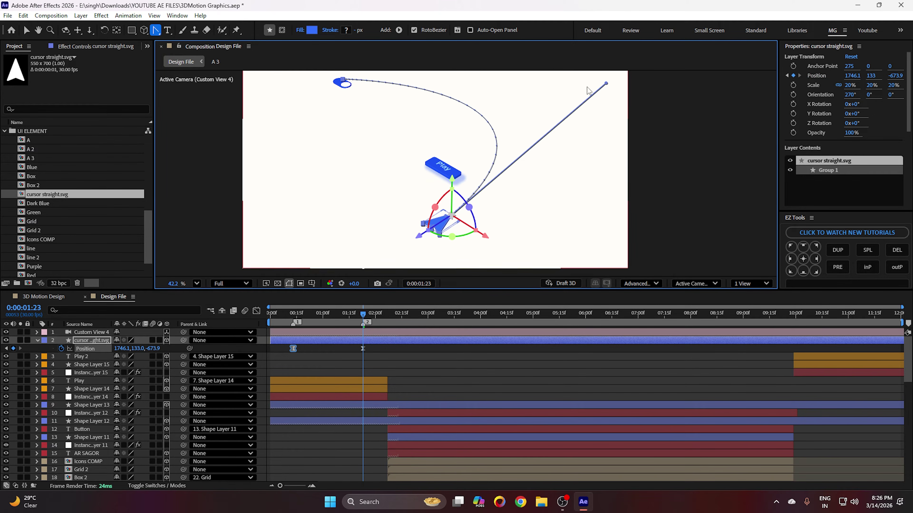
scroll(345, 80, up, 1)
scroll(344, 80, up, 2)
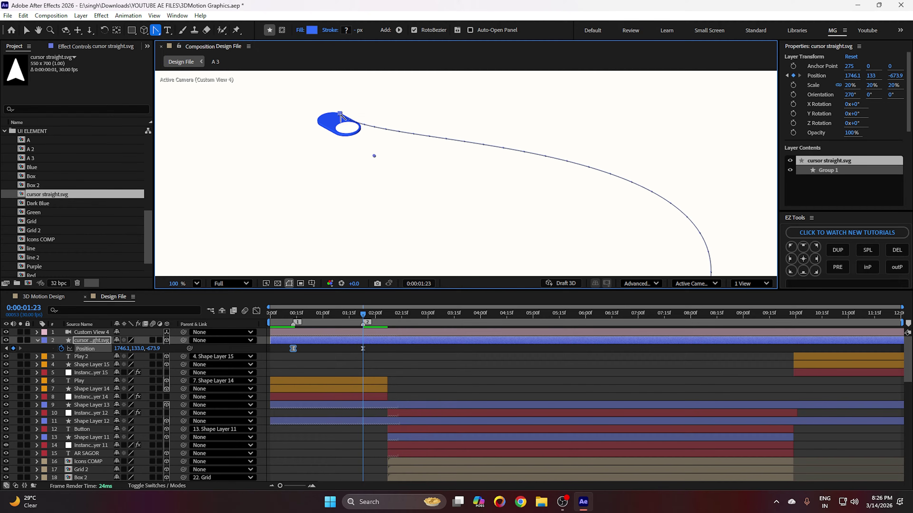
drag(374, 157, 419, 58)
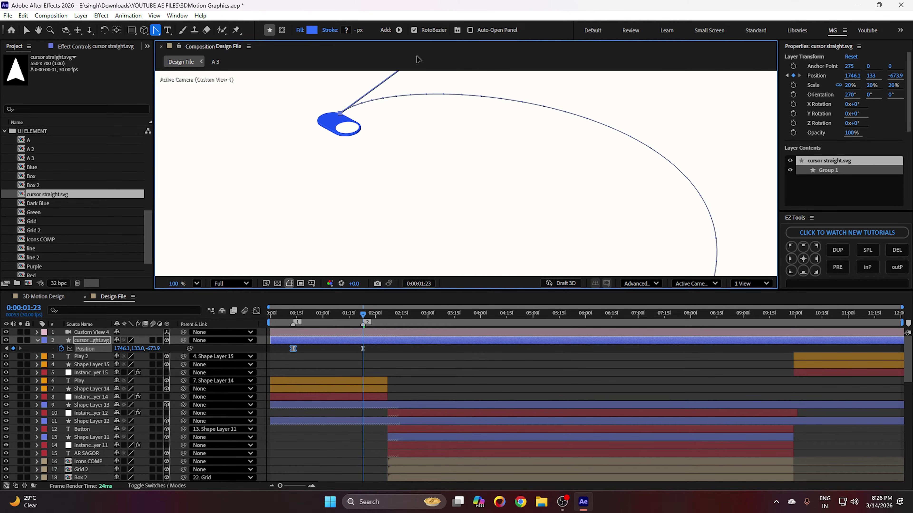
- Refine both motion path handles into a wide, smooth arc around the Play button and scrub through the cursor's move
scroll(383, 127, down, 2)
drag(383, 126, 333, 126)
drag(352, 84, 373, 77)
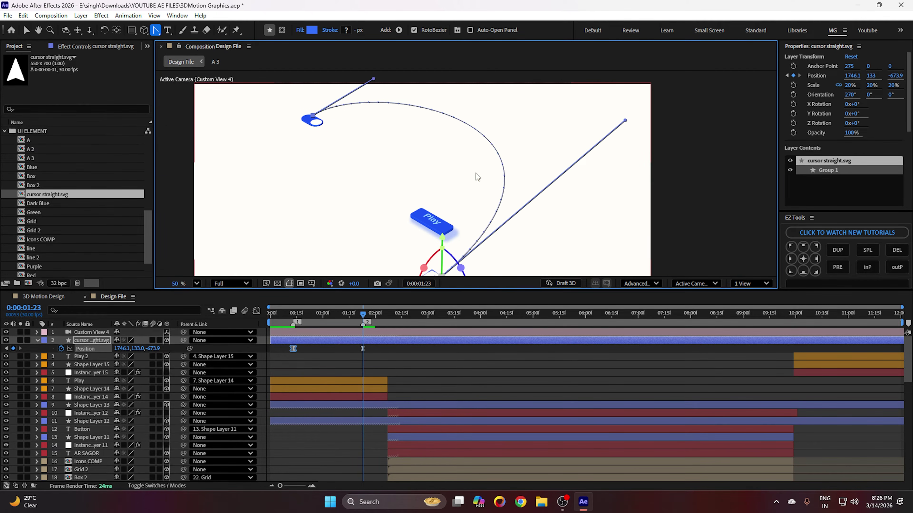
drag(475, 174, 468, 149)
drag(616, 95, 627, 109)
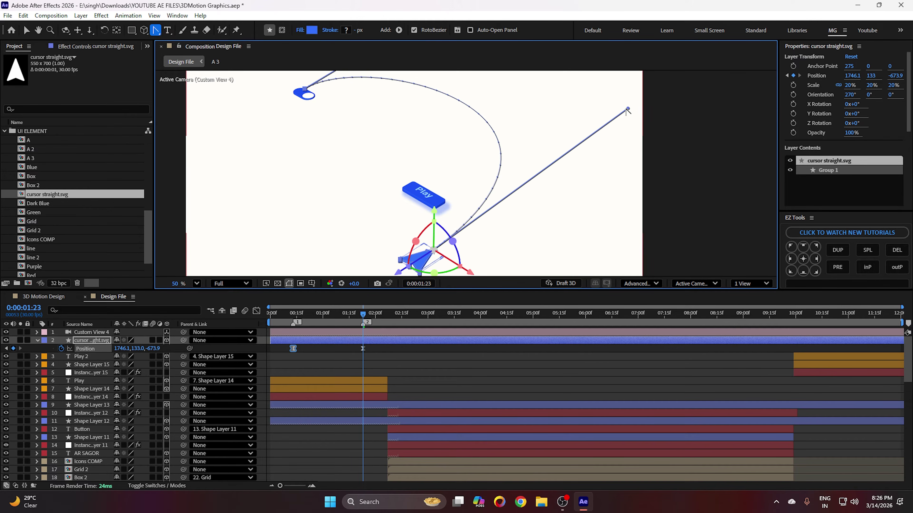
scroll(427, 186, down, 1)
drag(406, 151, 402, 173)
drag(382, 120, 391, 114)
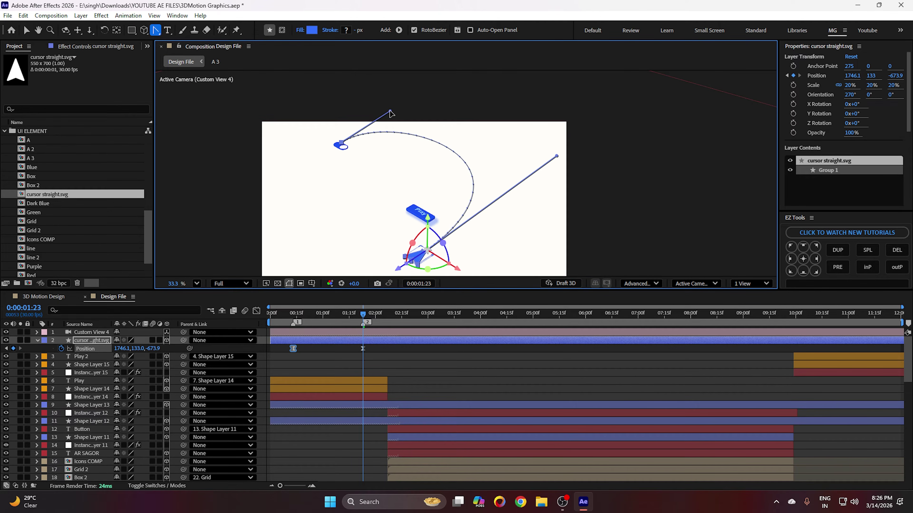
drag(356, 151, 354, 119)
click(460, 347)
drag(279, 318, 361, 327)
- In the Graph Editor, lengthen both Position keyframes' influence handles toward the middle to form a sharp central speed peak
click(374, 340)
click(256, 311)
click(567, 477)
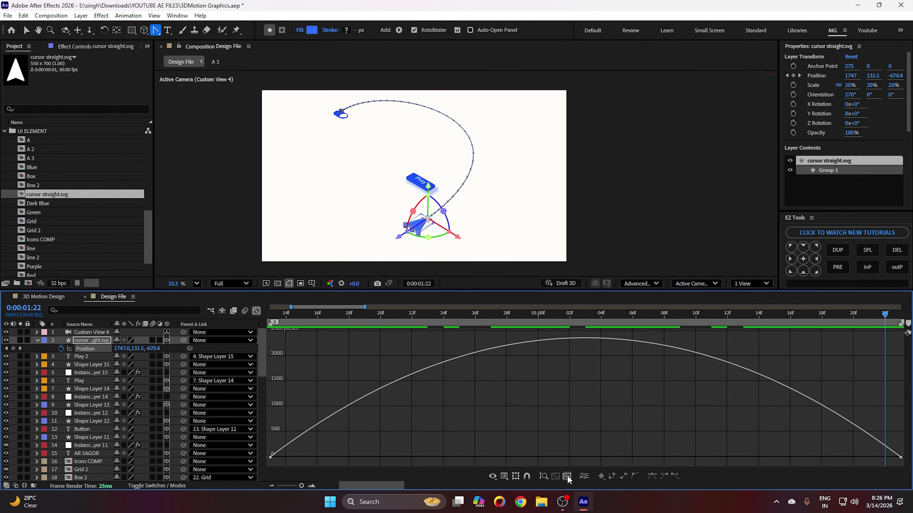
key(v)
click(270, 458)
drag(377, 459, 525, 462)
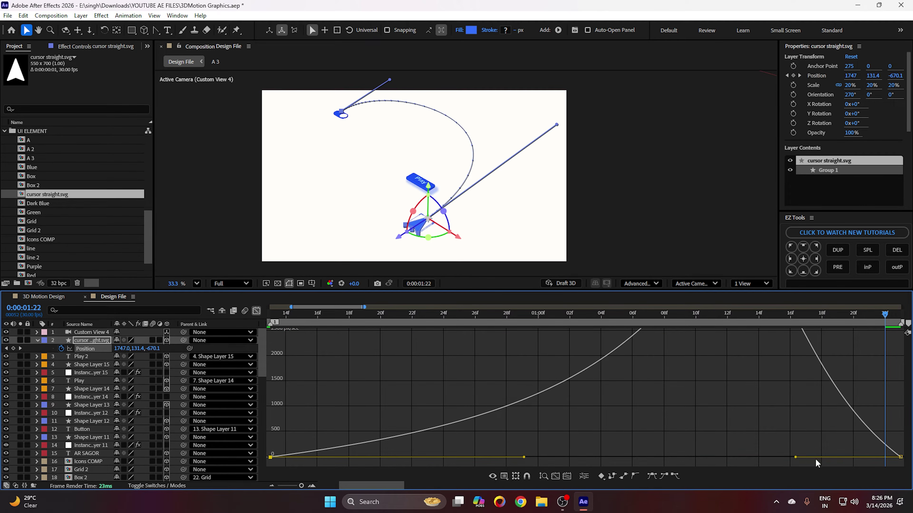
drag(796, 459, 651, 464)
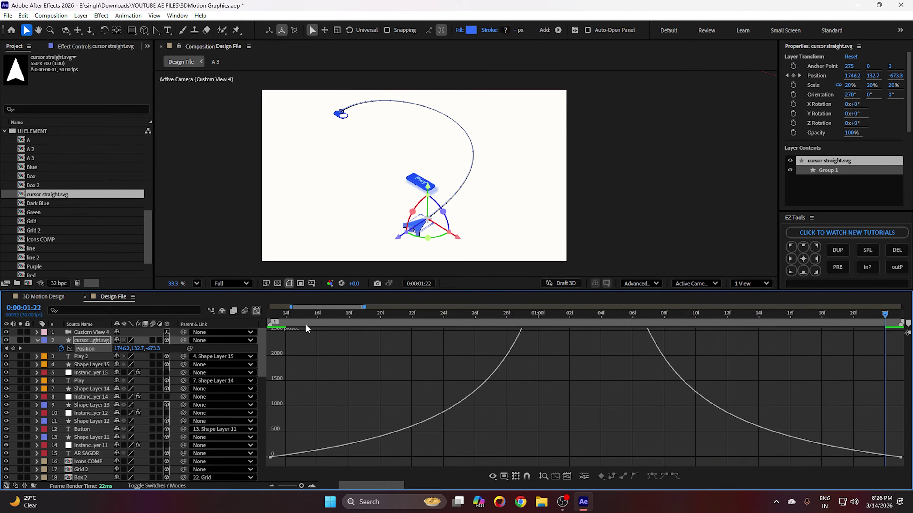
click(567, 477)
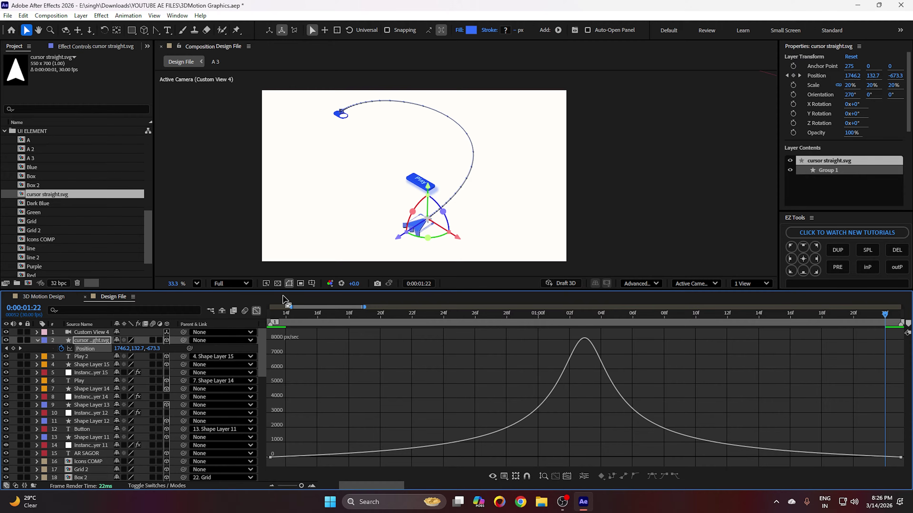
- Preview the cursor's eased move from the start of its path, and close the Graph Editor
click(276, 315)
key(space)
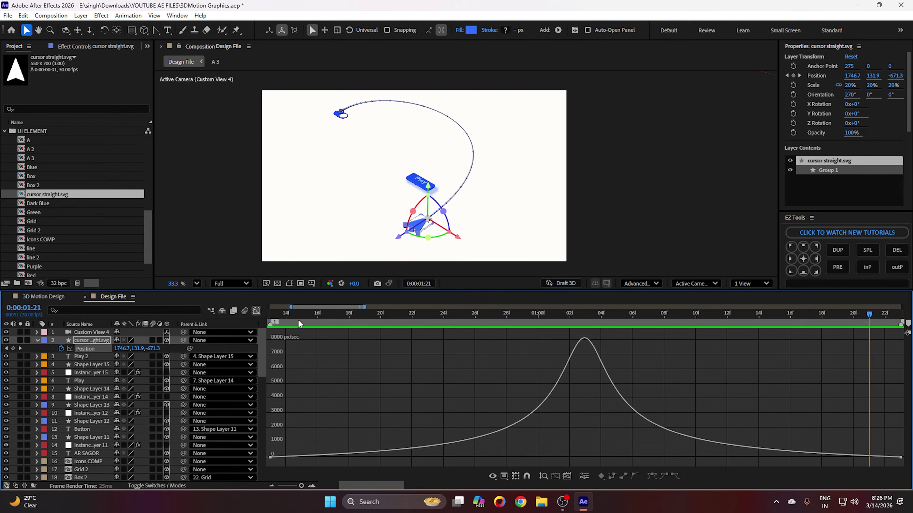
click(256, 311)
key(F2)
- Open the reference video 3D Motion Design.mp4 beside the composition, fit both views, and scrub through its cursor move
click(4, 131)
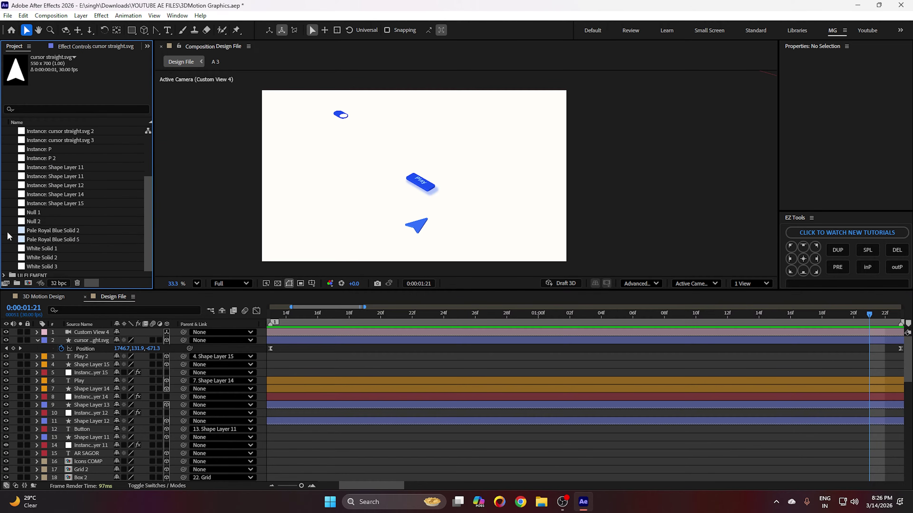
click(5, 158)
double_click(39, 140)
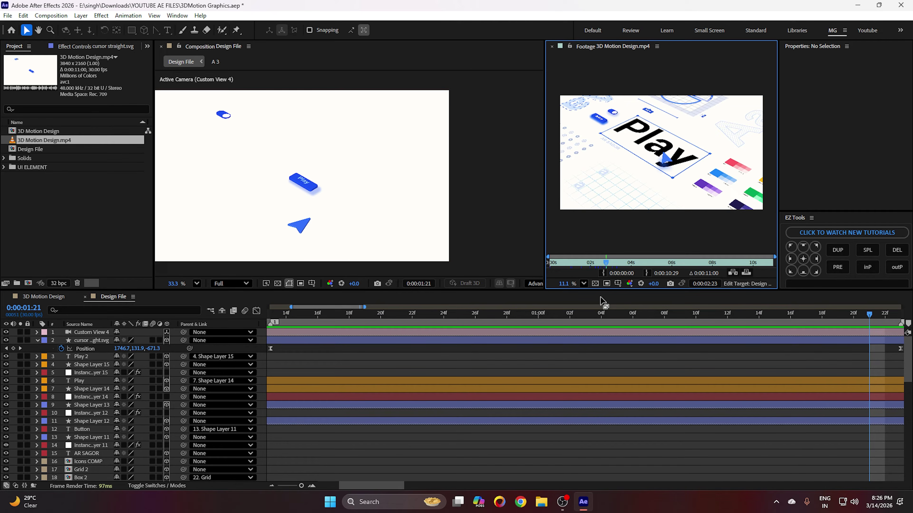
click(585, 283)
click(595, 303)
drag(543, 220, 451, 220)
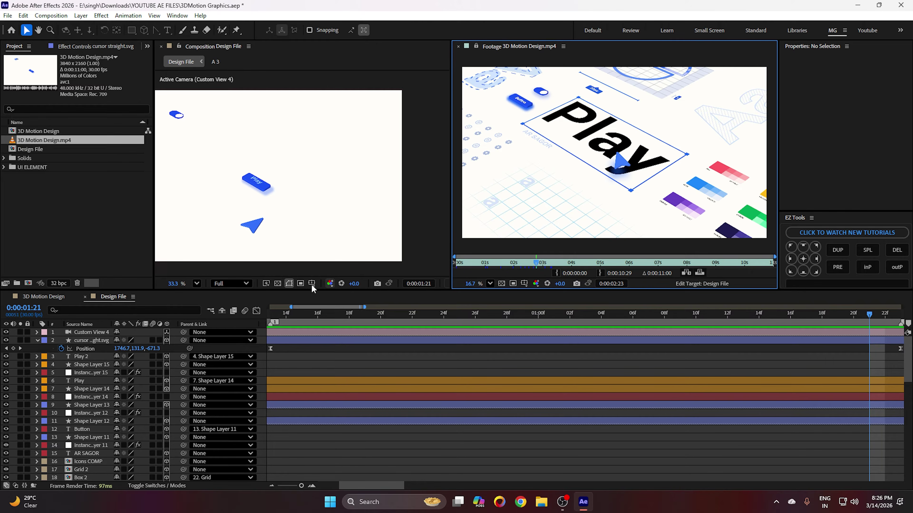
click(197, 284)
click(206, 298)
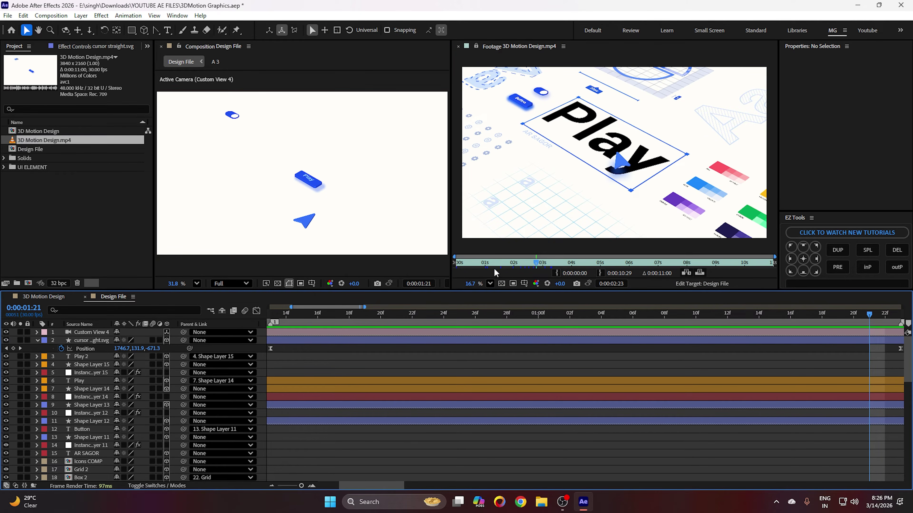
drag(479, 264, 502, 256)
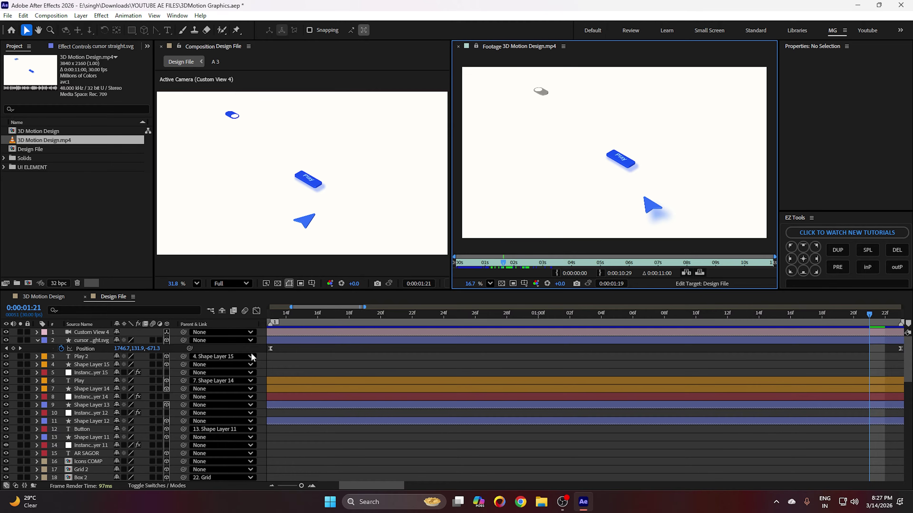
click(87, 340)
key(semicolon)
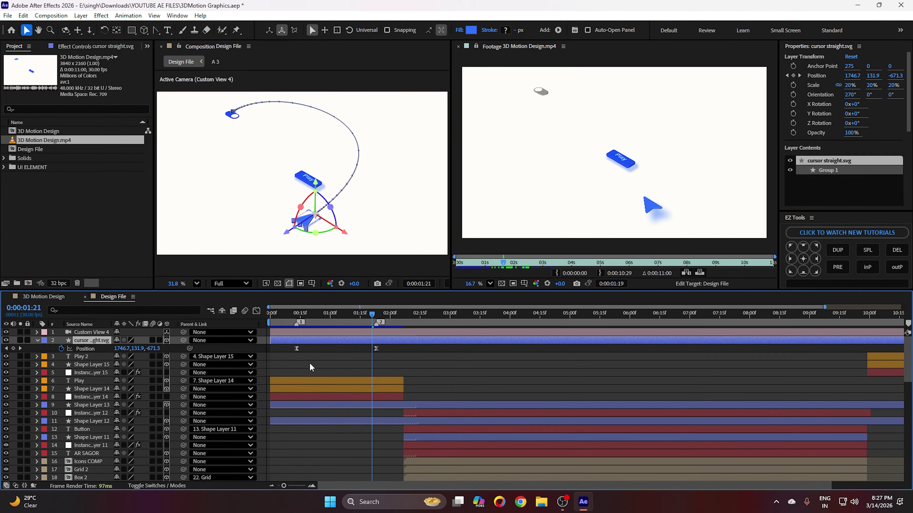
click(77, 16)
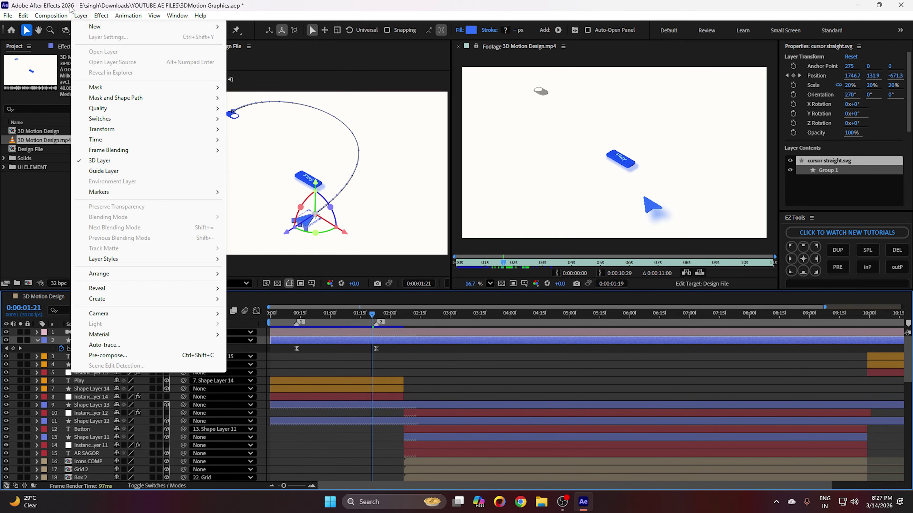
mouse_move(104, 129)
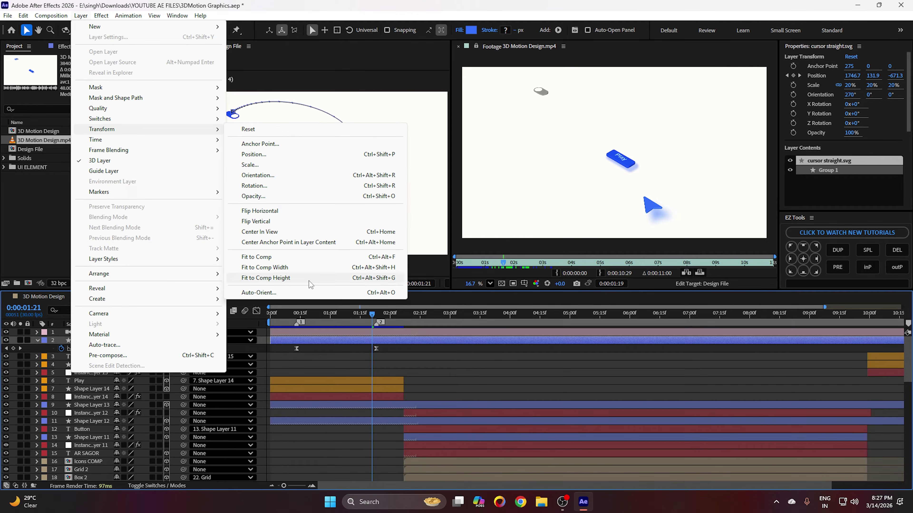
click(258, 292)
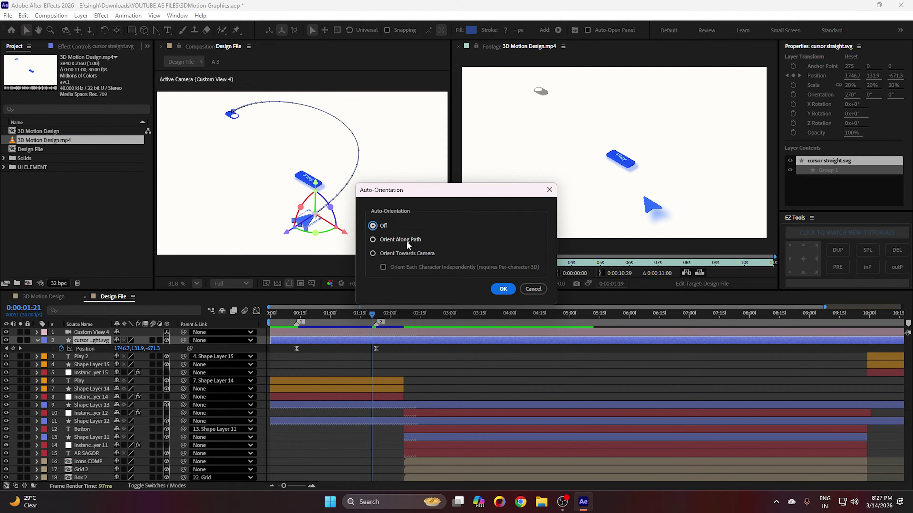
click(533, 291)
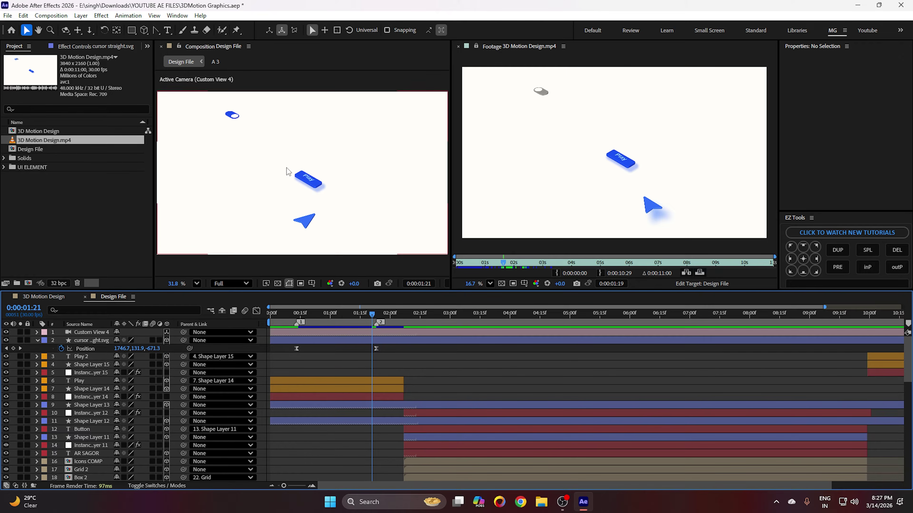
- At 0:00:00:13, test the cursor's X and Z rotation, undo the test, and add a Z Rotation keyframe at 0°
scroll(287, 166, up, 1)
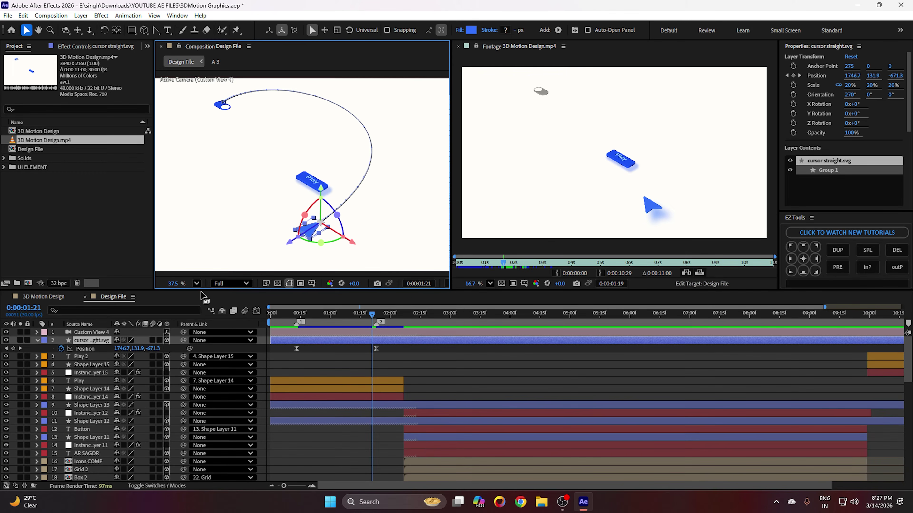
scroll(297, 178, up, 1)
key(r)
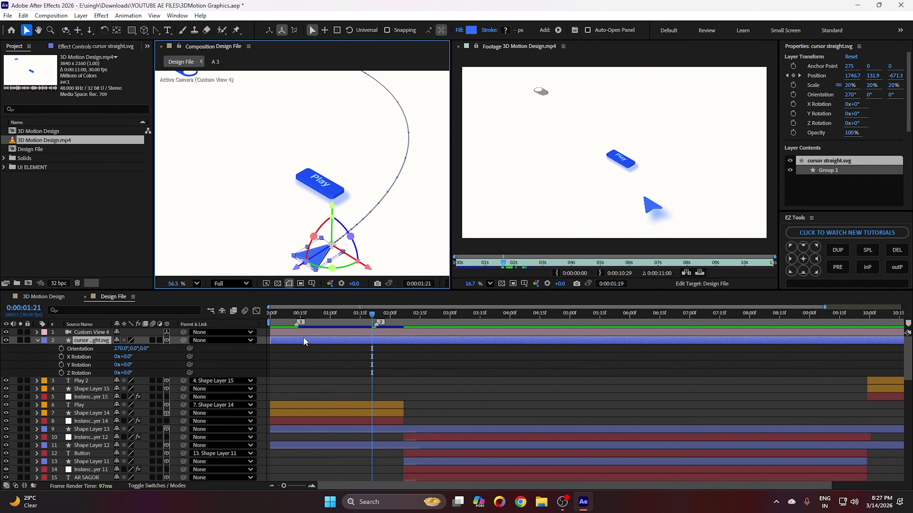
click(298, 320)
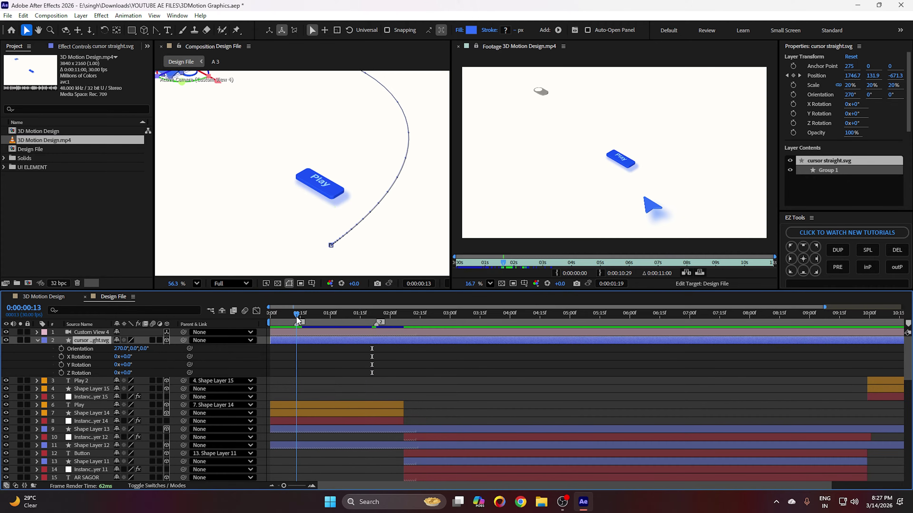
scroll(272, 180, up, 5)
scroll(284, 191, down, 3)
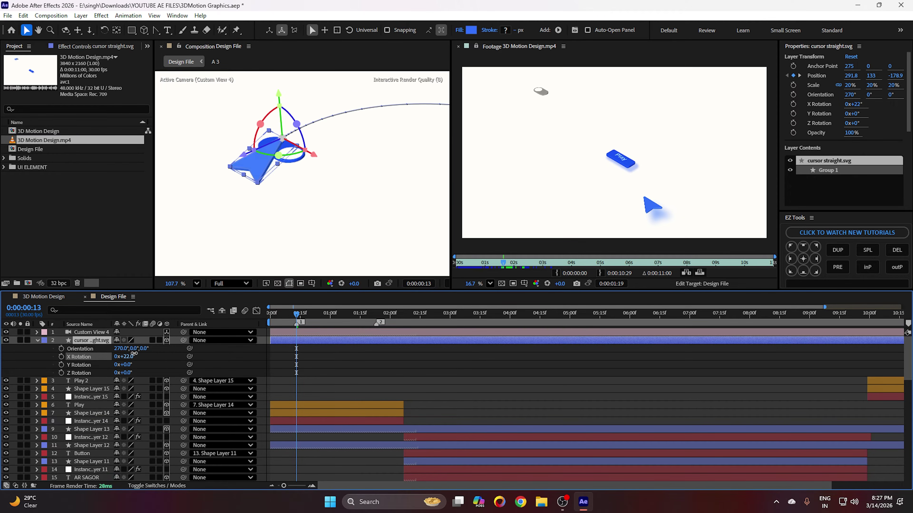
drag(123, 373, 166, 360)
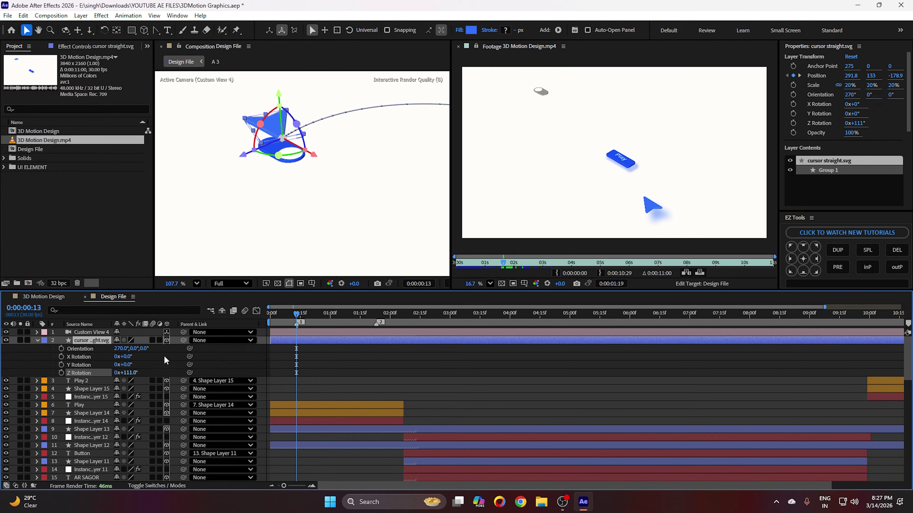
key(ctrl+z)
click(62, 374)
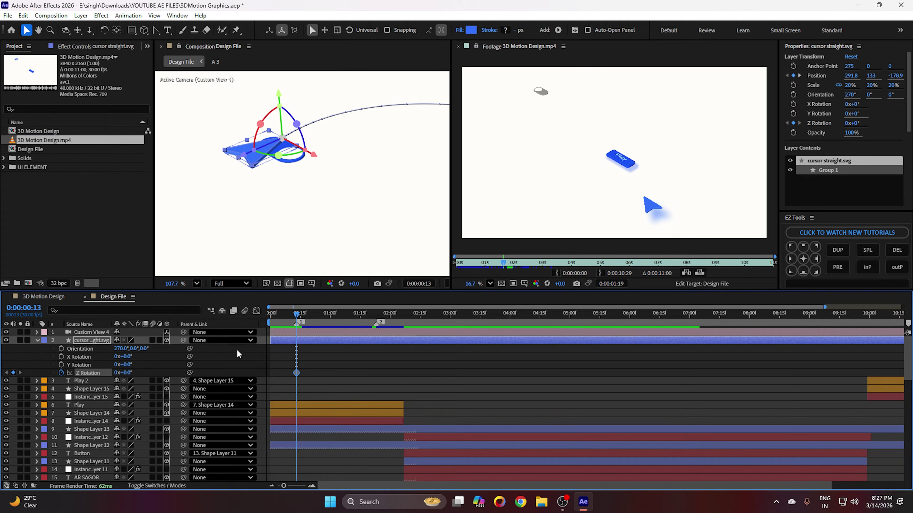
- Move the cursor's Z Rotation keyframe to 0:00:00:10 and set Z Rotation to 119° at 0:00:00:15
click(76, 338)
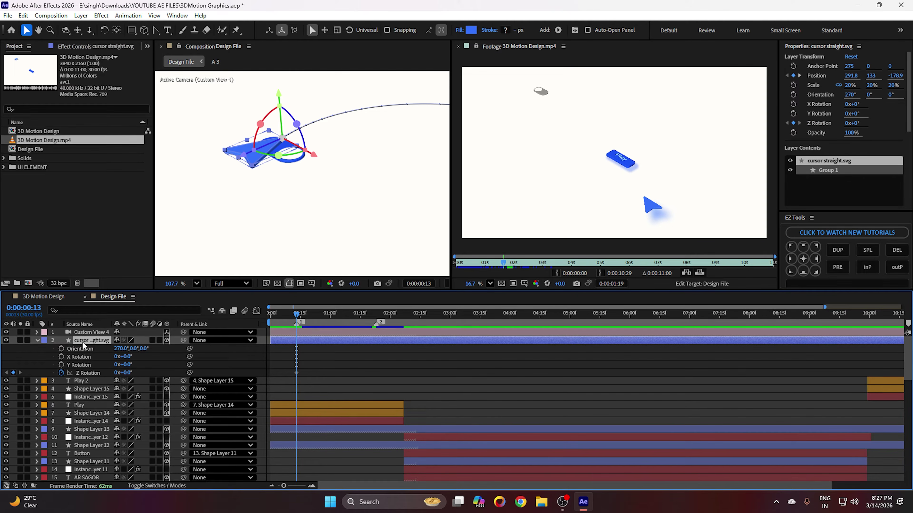
key(u)
scroll(301, 355, up, 5)
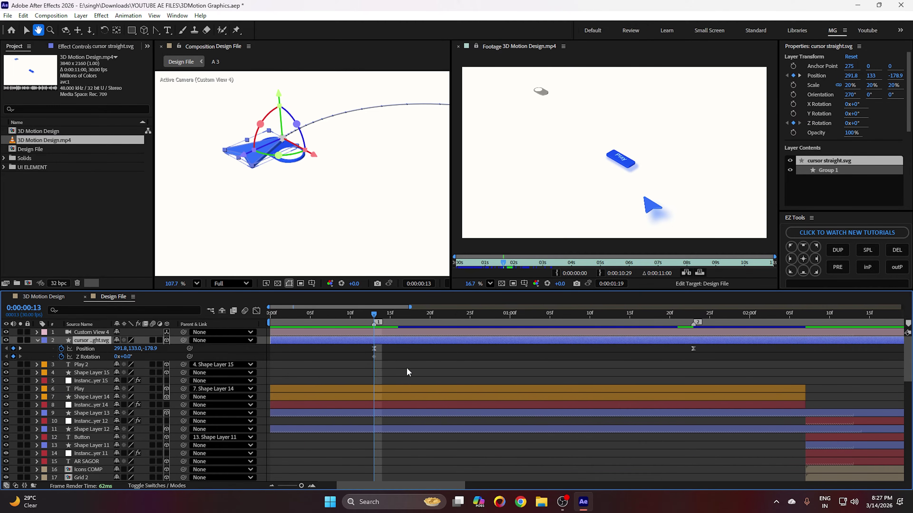
drag(374, 357, 350, 357)
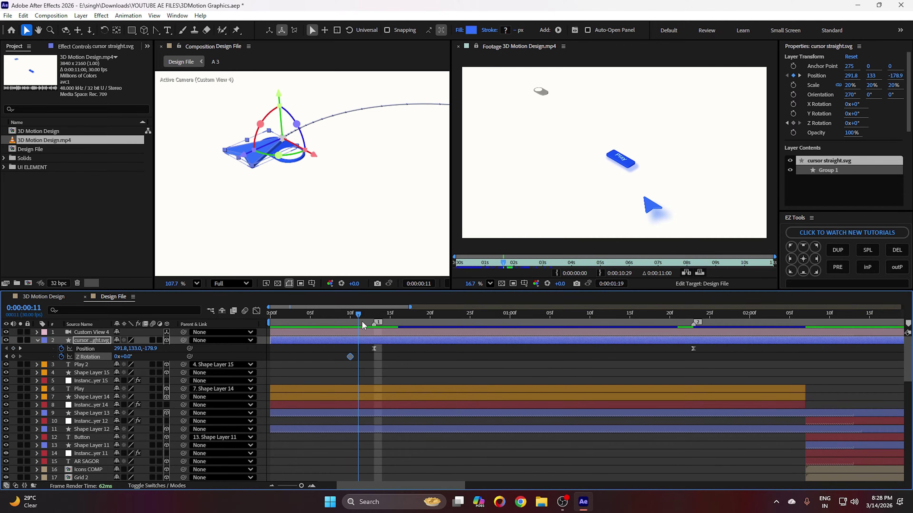
click(390, 323)
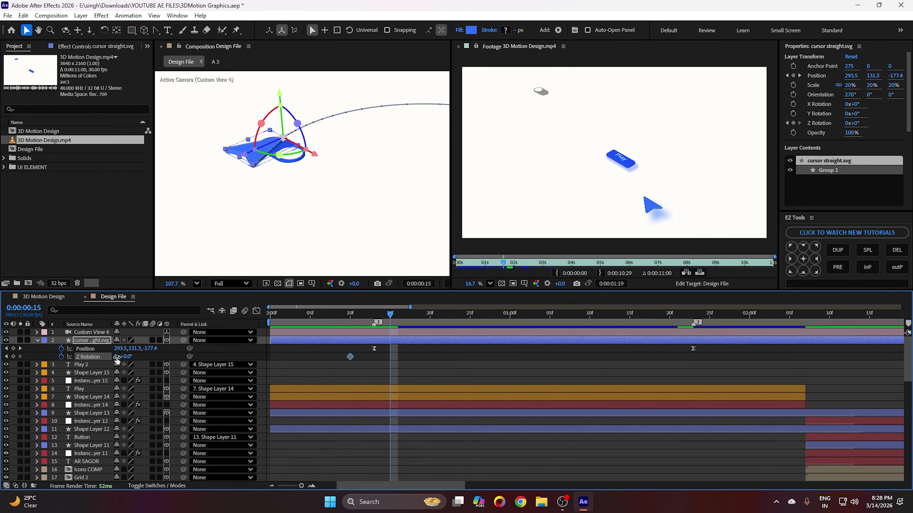
drag(130, 356, 174, 347)
- Apply Easy Ease to both Z Rotation keyframes of the cursor
drag(415, 366, 331, 354)
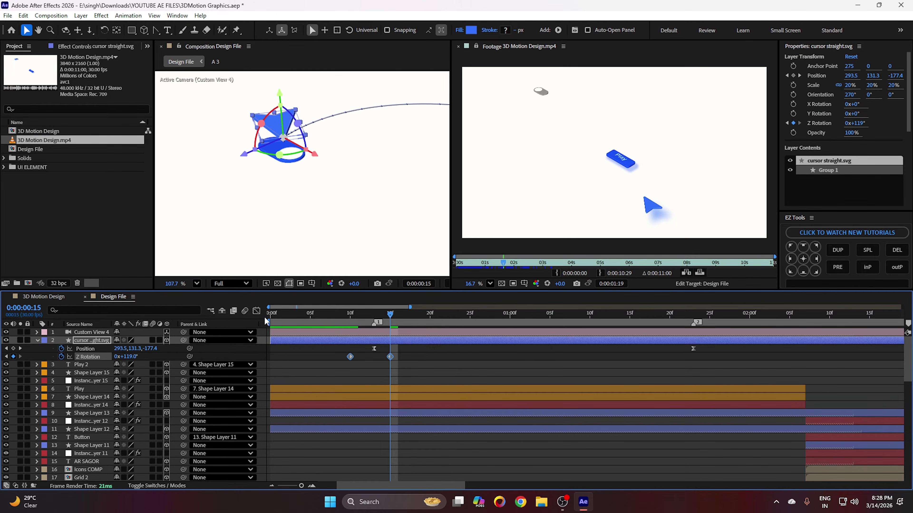
click(257, 311)
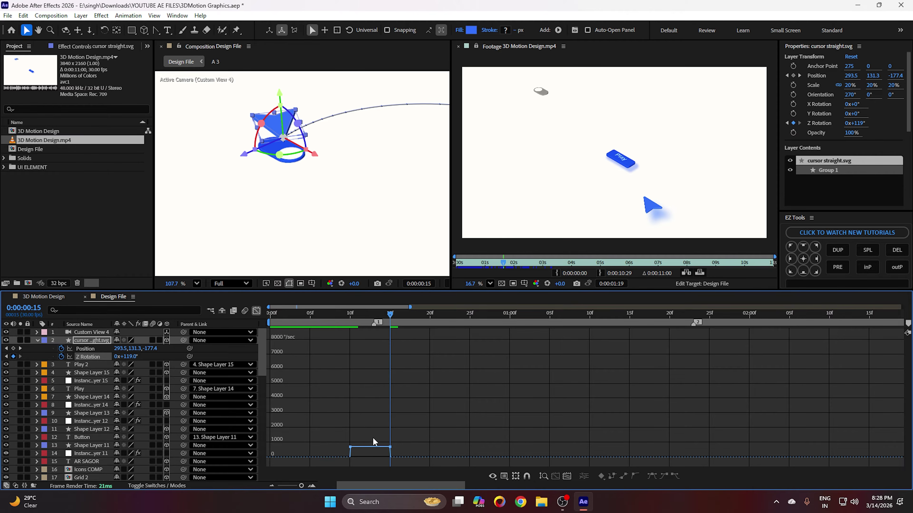
click(256, 311)
mouse_move(403, 368)
mouse_down()
mouse_move(328, 358)
mouse_move(398, 354)
mouse_up()
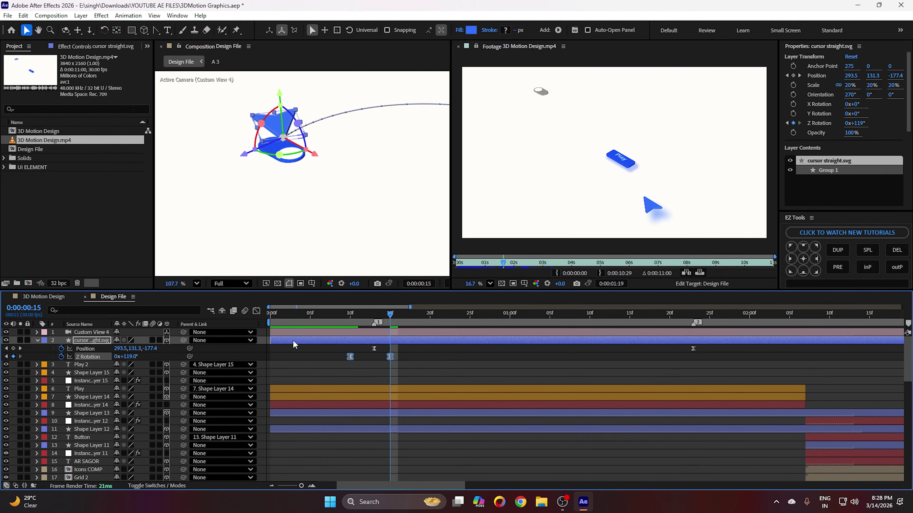
- In the Graph Editor, lengthen the first Z Rotation keyframe's outgoing influence handle toward the second keyframe
click(256, 312)
click(555, 476)
click(508, 458)
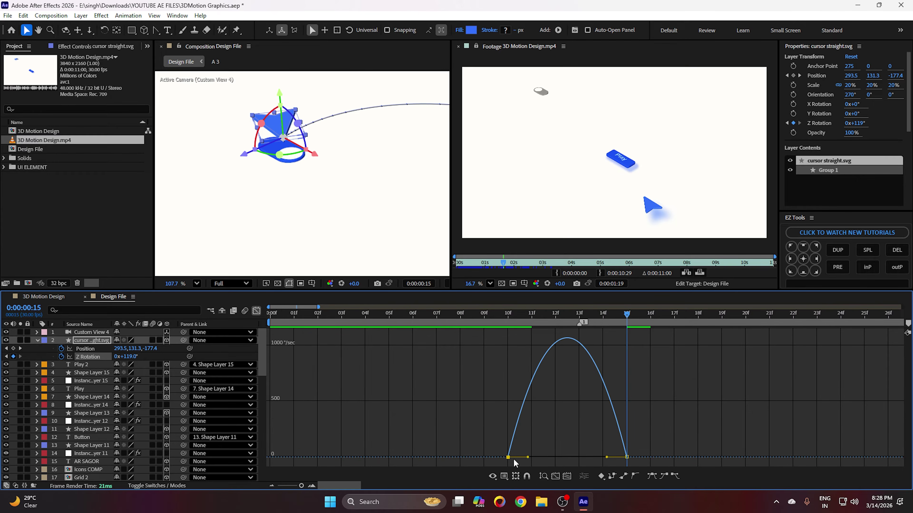
drag(528, 457, 599, 457)
click(256, 311)
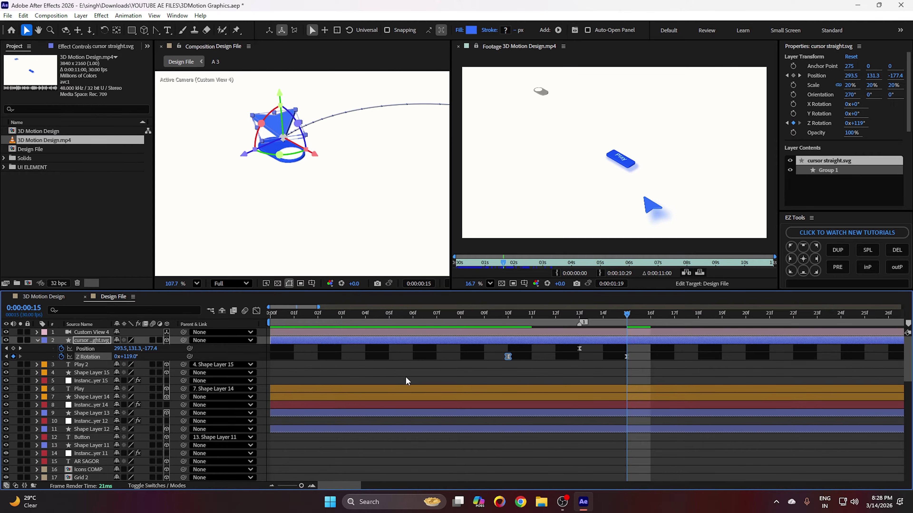
click(404, 375)
- Try moving the cursor's first Position keyframe to 0:00:00:12, and undo the move
scroll(384, 369, down, 3)
drag(335, 319, 356, 349)
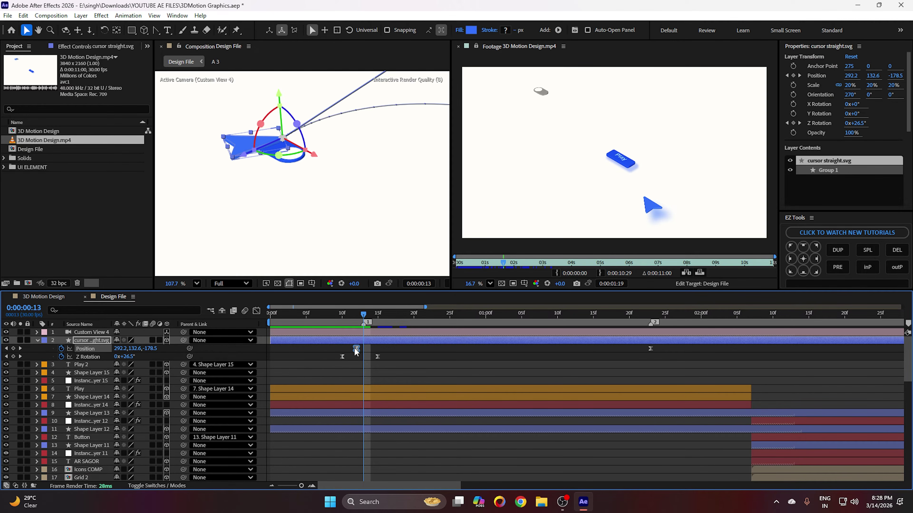
click(355, 354)
scroll(342, 267, down, 3)
key(ctrl+z)
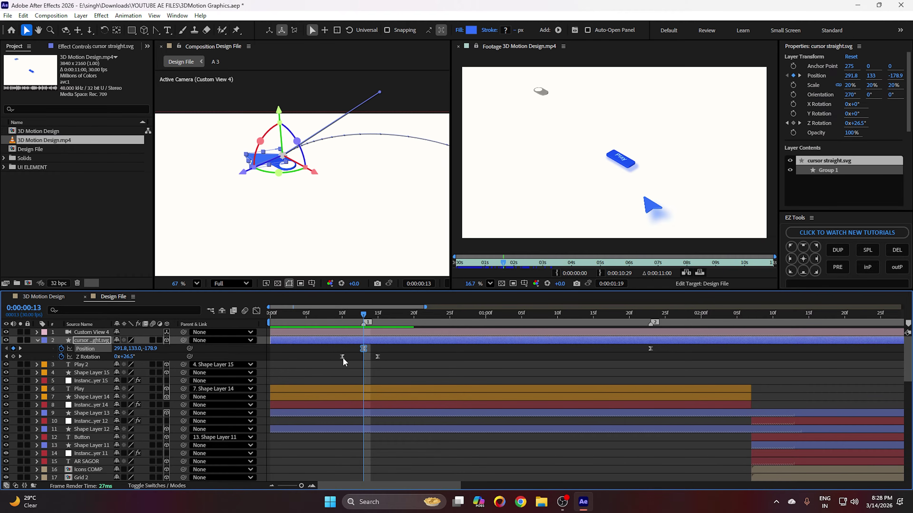
- Move the cursor's first Z Rotation keyframe to 0:00:00:12, keep the second at 0:00:00:15, and scrub through the turn
drag(342, 357, 356, 358)
click(370, 359)
click(378, 356)
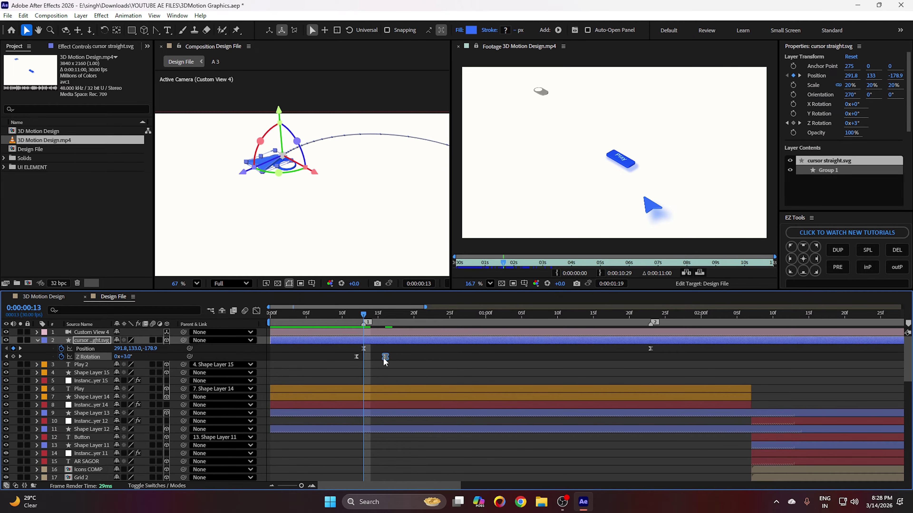
drag(368, 312, 342, 315)
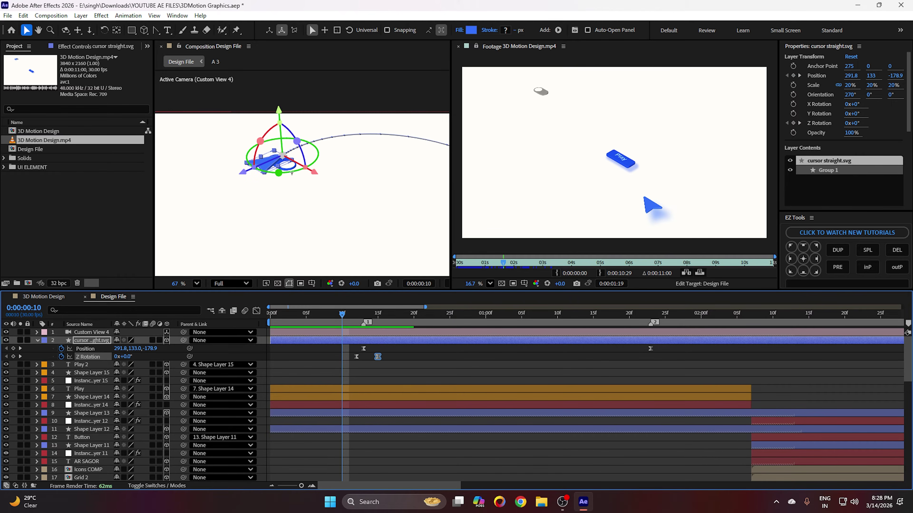
key(F2)
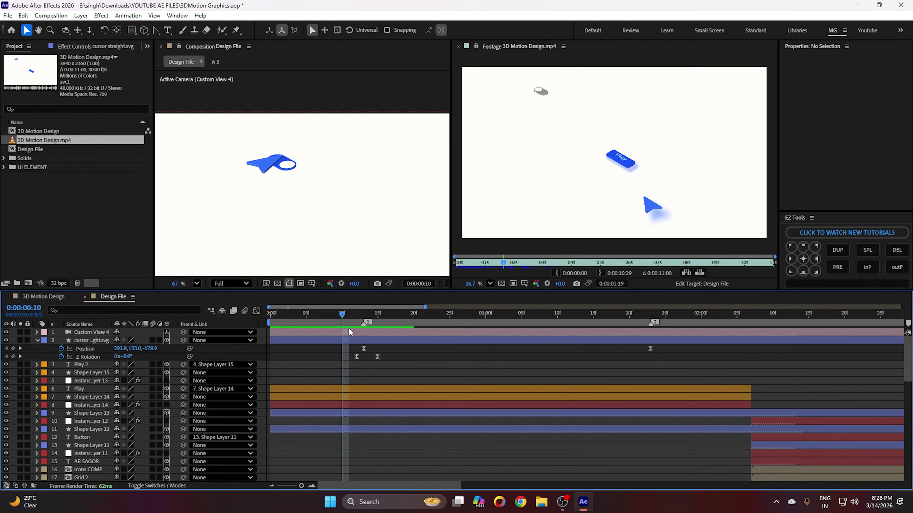
drag(351, 319, 378, 320)
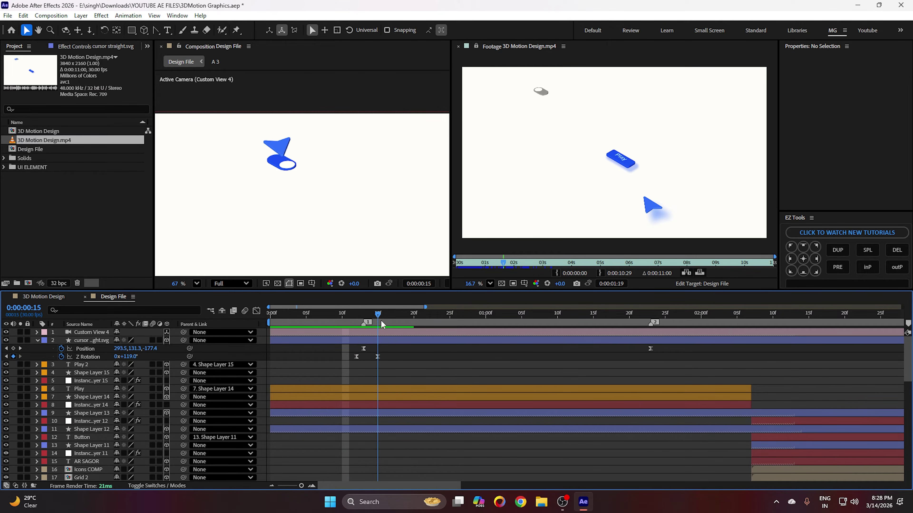
scroll(237, 132, down, 2)
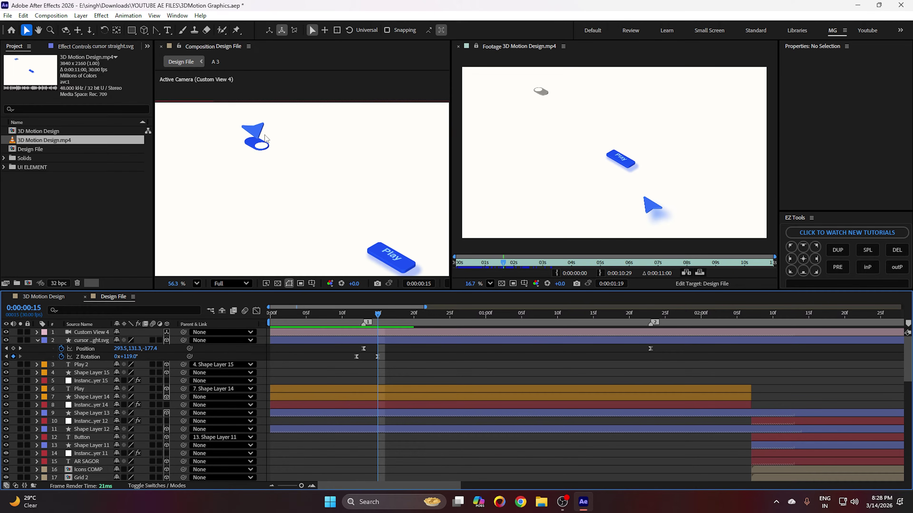
- Set the cursor's Z Rotation to 315° at 0:00:01:23, where its path ends below the Play button
click(256, 138)
scroll(473, 373, right, 1)
drag(398, 317, 637, 333)
scroll(358, 238, up, 3)
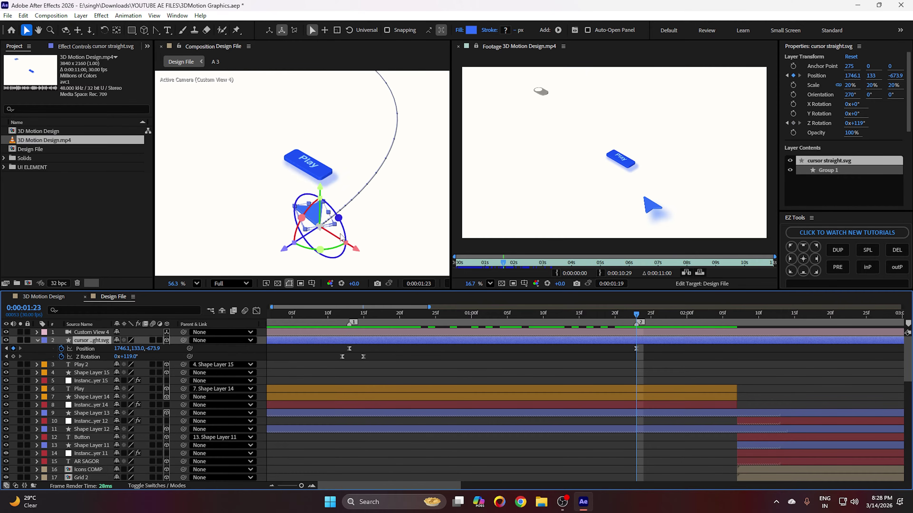
drag(129, 356, 218, 351)
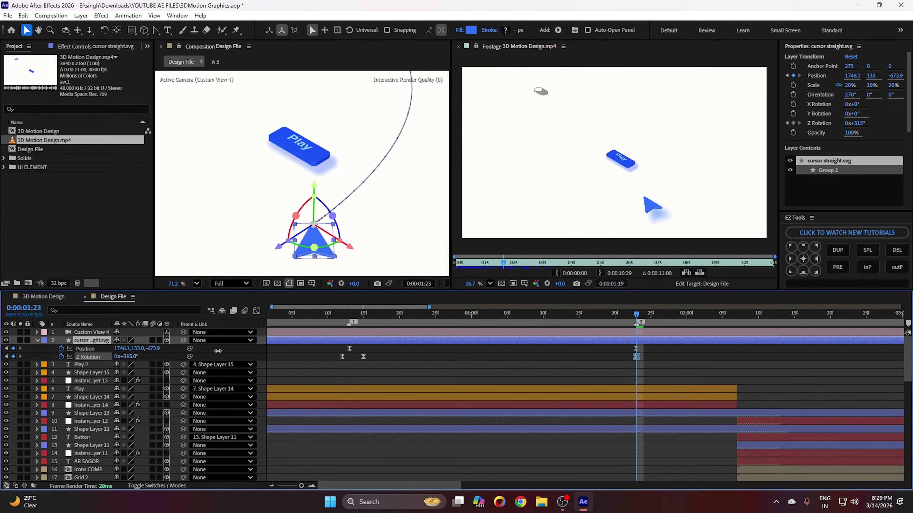
- In the Graph Editor, lengthen the influence handles between the cursor's last two Z Rotation keyframes until they nearly meet, sharpening the speed peak
click(594, 384)
click(303, 253)
click(577, 383)
drag(653, 373, 350, 360)
click(257, 311)
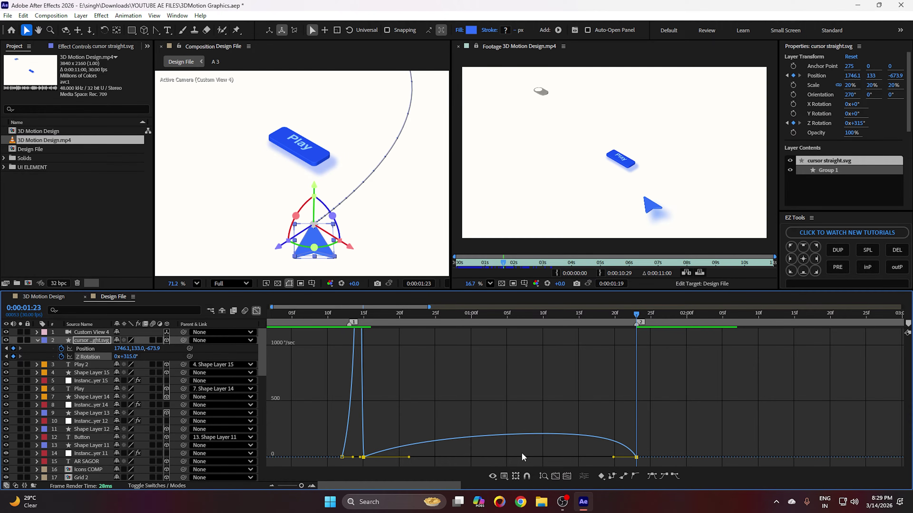
click(543, 476)
click(571, 476)
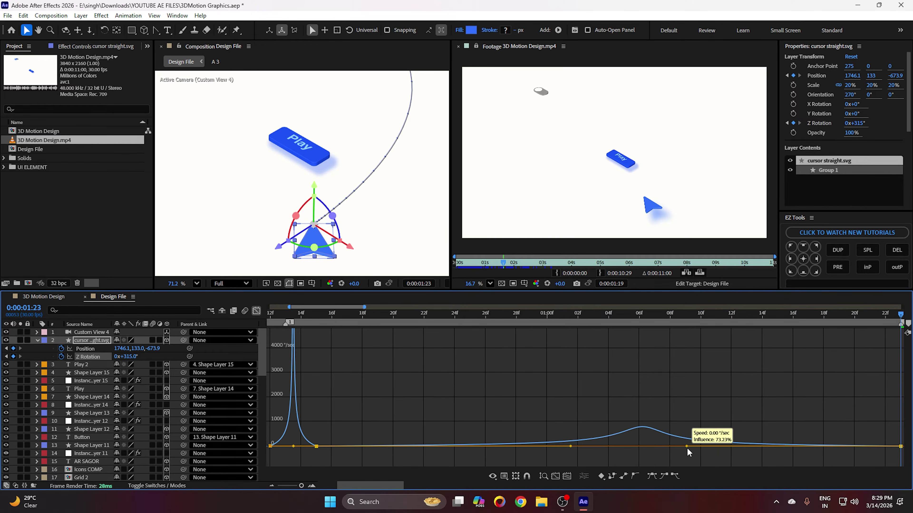
scroll(719, 402, right, 3)
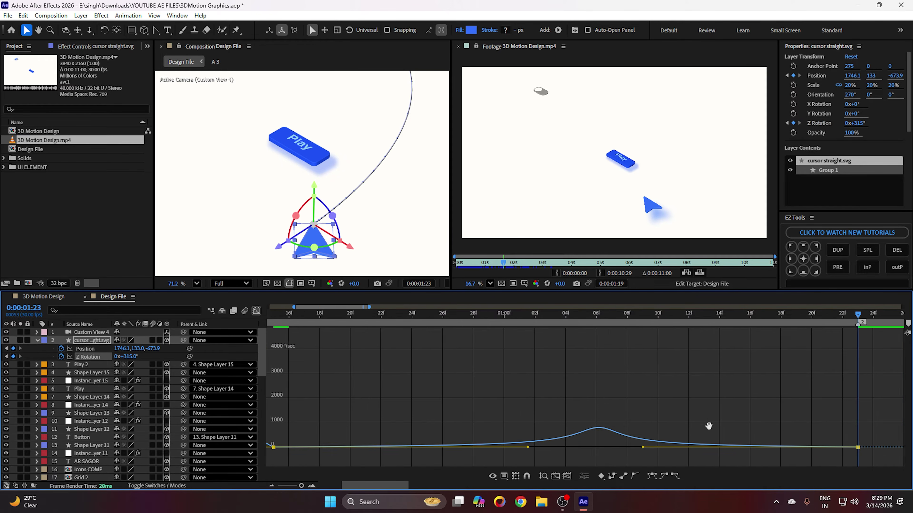
drag(578, 447, 525, 452)
drag(505, 450, 500, 450)
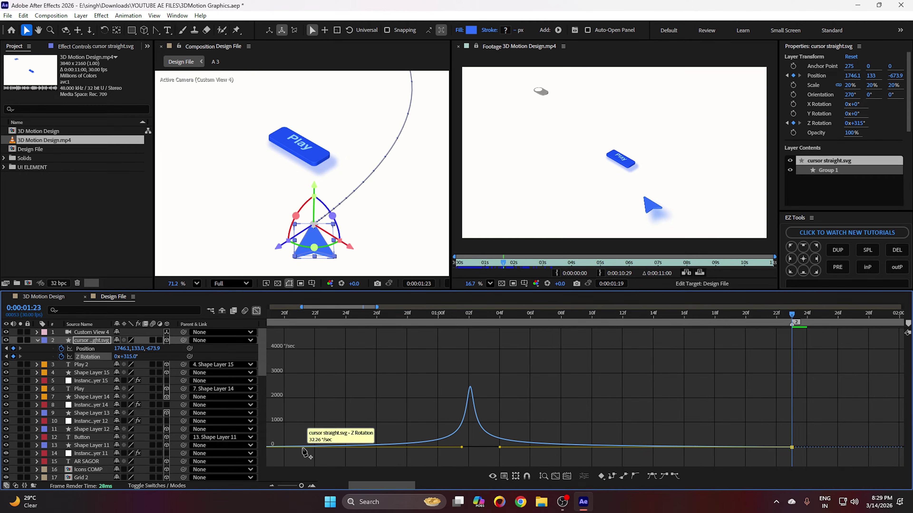
scroll(284, 433, left, 2)
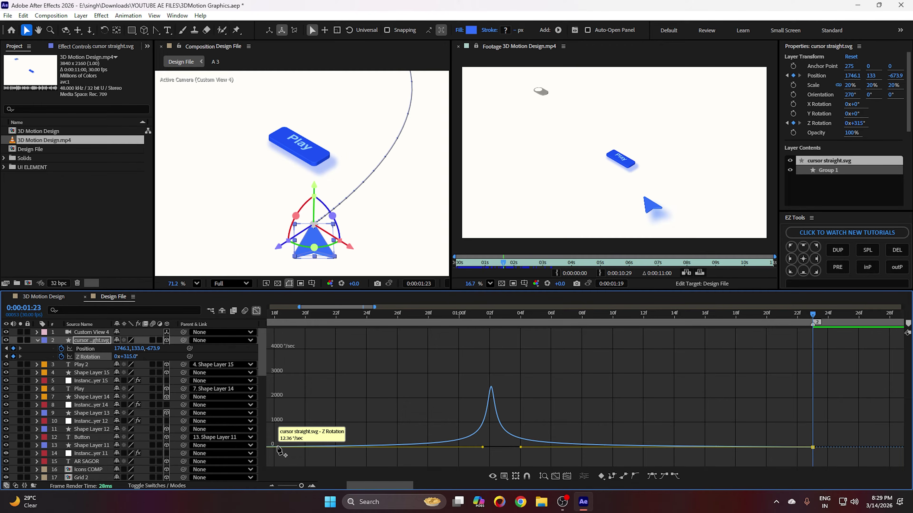
drag(521, 448, 513, 445)
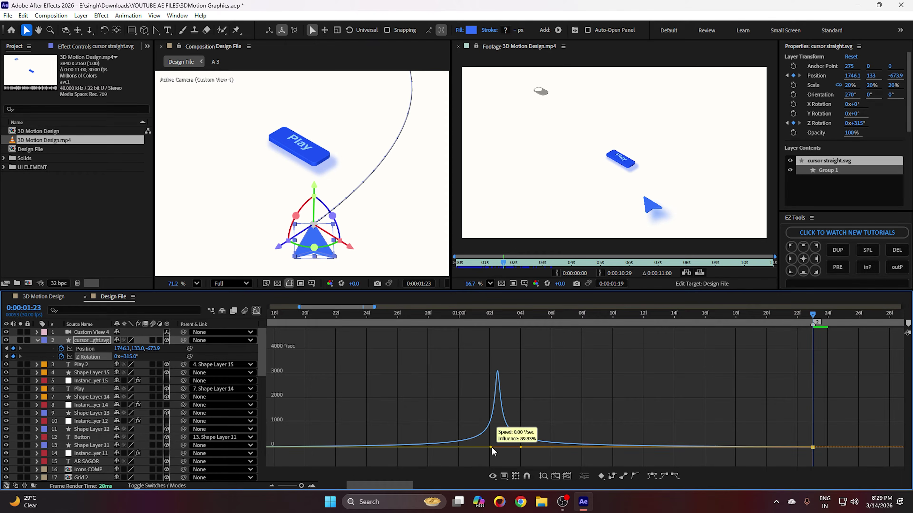
mouse_move(483, 447)
mouse_down()
mouse_move(475, 446)
mouse_move(487, 435)
mouse_move(494, 447)
mouse_up()
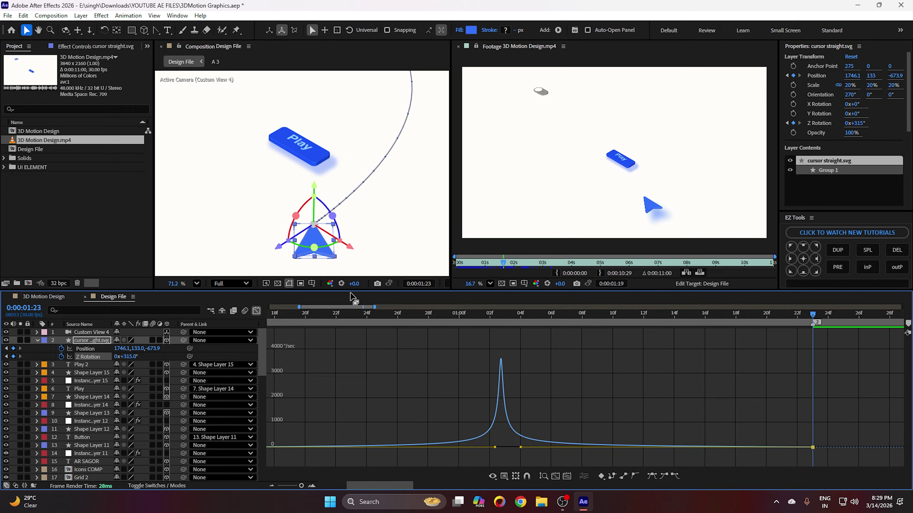
- Preview the cursor's full motion from the start with the whole composition fitted in the viewer
click(256, 312)
scroll(465, 374, down, 3)
click(418, 367)
scroll(314, 194, down, 2)
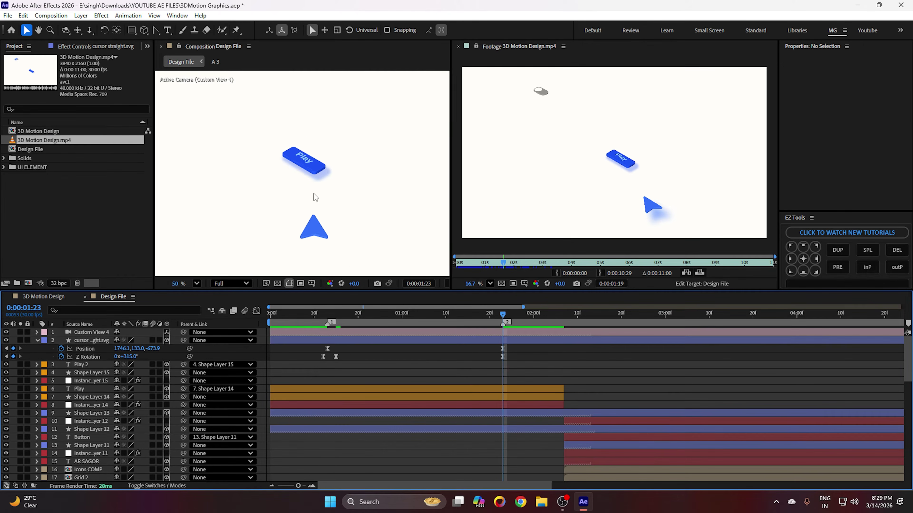
scroll(374, 342, down, 5)
key(space)
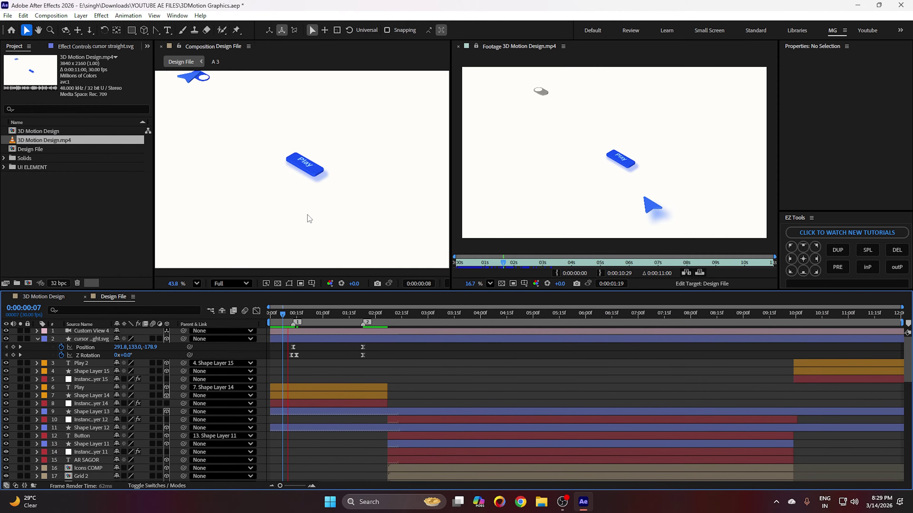
click(197, 284)
click(206, 298)
click(285, 308)
click(287, 312)
key(space)
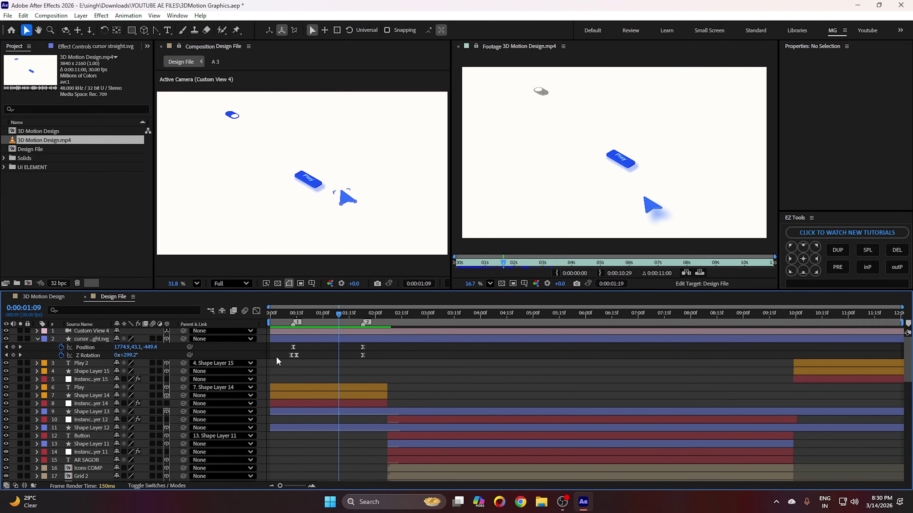
- Convert the cursor's first two Z Rotation keyframes, at 0:00:00:12 and 0:00:00:15, from eased to linear
scroll(277, 361, up, 3)
drag(323, 355, 311, 349)
click(309, 314)
key(space)
key(space)
click(310, 314)
mouse_move(336, 350)
mouse_down()
mouse_move(307, 360)
mouse_move(345, 355)
mouse_up()
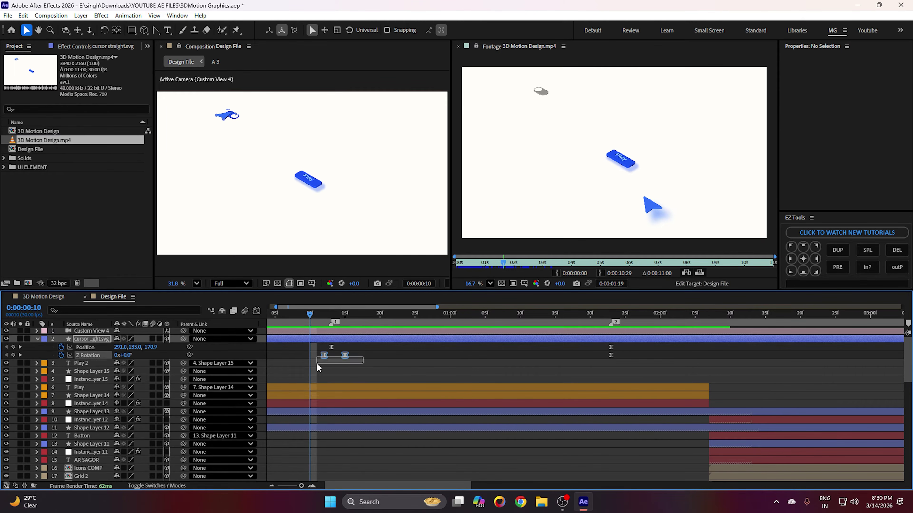
click(368, 372)
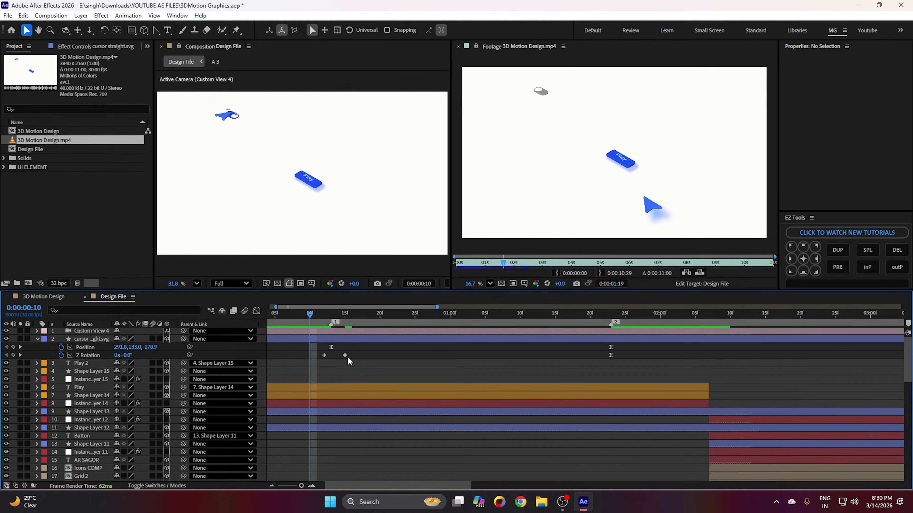
- Preview the turn and slightly lower the cursor's Z Rotation value at the 0:00:00:15 keyframe
key(space)
drag(332, 327, 346, 354)
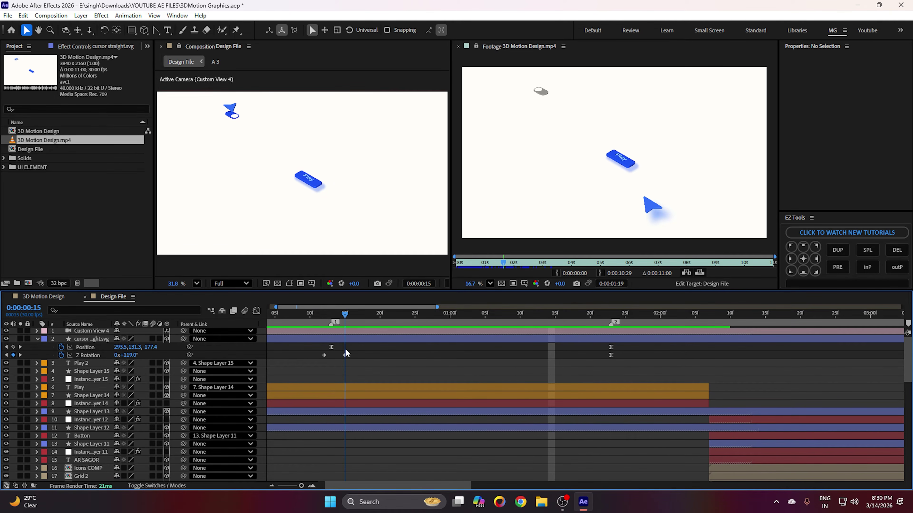
click(345, 354)
drag(130, 355, 118, 355)
click(302, 372)
scroll(344, 310, left, 1)
- Convert the cursor's last Z Rotation keyframe, at 0:00:01:23, to linear and preview the motion from 0:00:00:11
drag(345, 315, 369, 320)
ctrl+click(634, 355)
click(611, 372)
click(339, 313)
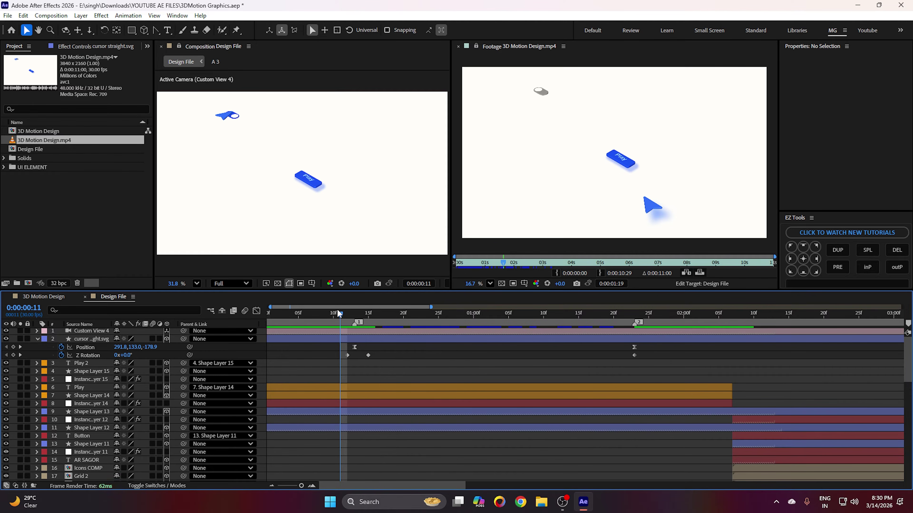
key(space)
key(space)
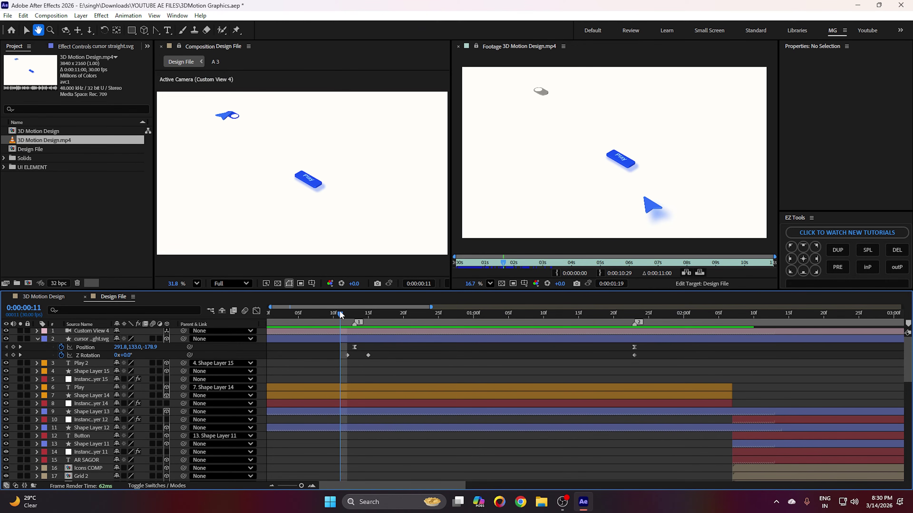
key(space)
key(space)
- Move the cursor's first Z Rotation keyframe to 0:00:00:11 and the second to 0:00:00:16
drag(347, 355, 341, 358)
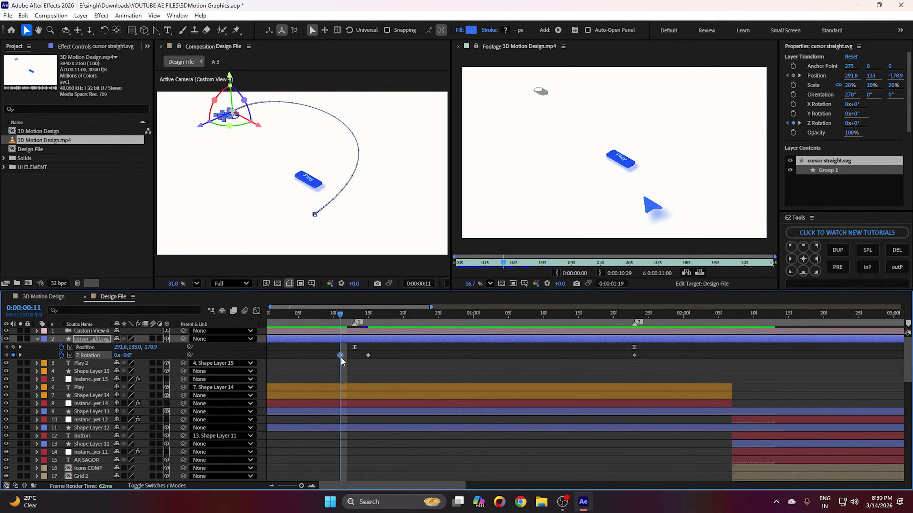
click(383, 375)
click(354, 347)
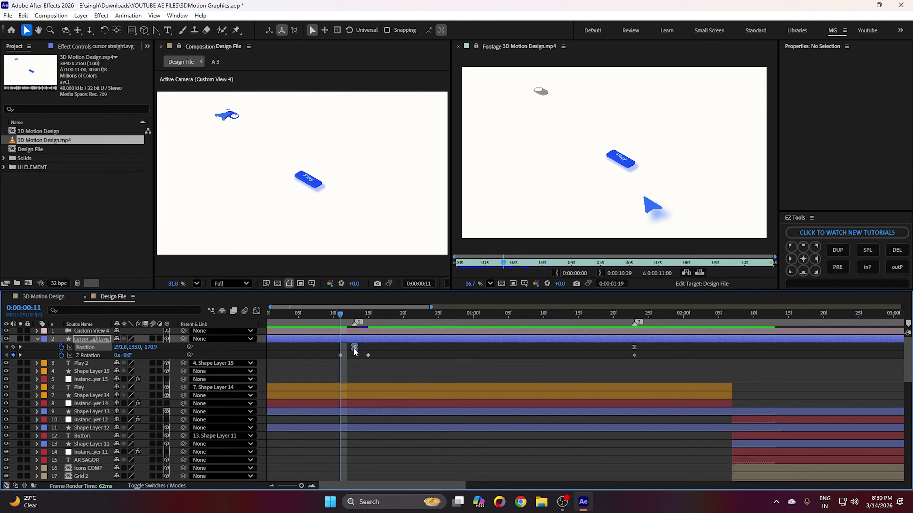
click(361, 372)
drag(352, 348, 375, 357)
click(366, 372)
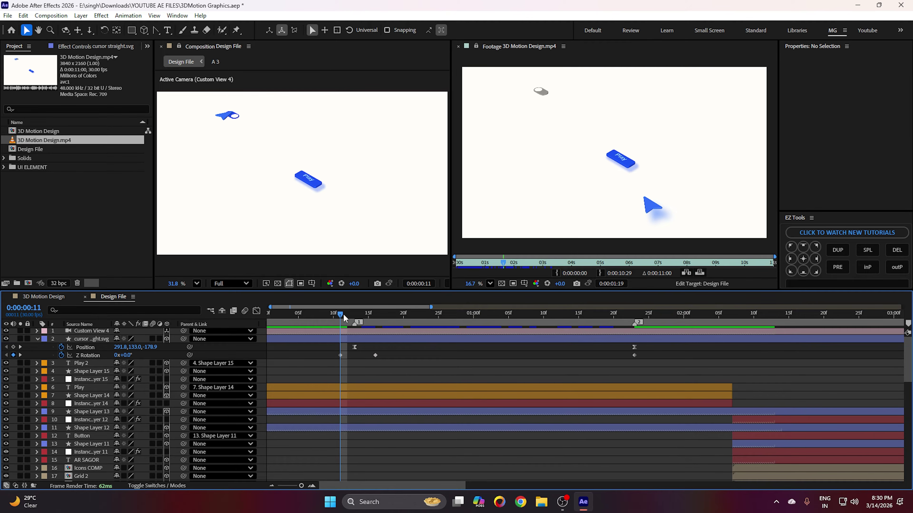
- Play back the retimed cursor turn and compare the cursor's end pose with the enlarged reference footage
key(space)
drag(346, 318, 341, 317)
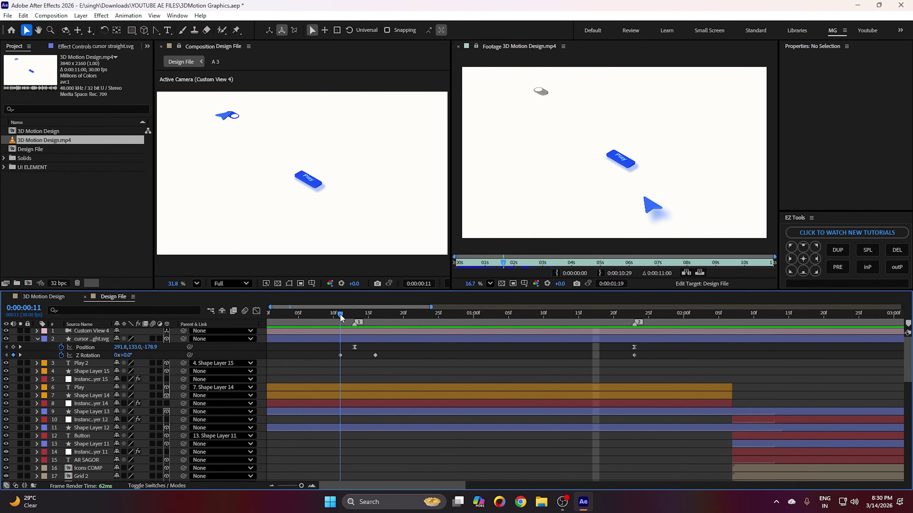
key(space)
key(space)
click(332, 320)
key(space)
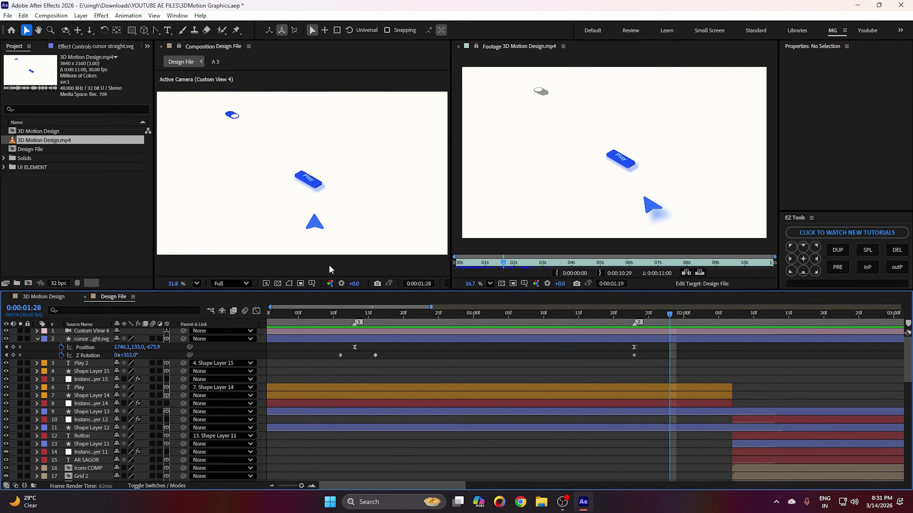
click(315, 221)
scroll(607, 197, up, 2)
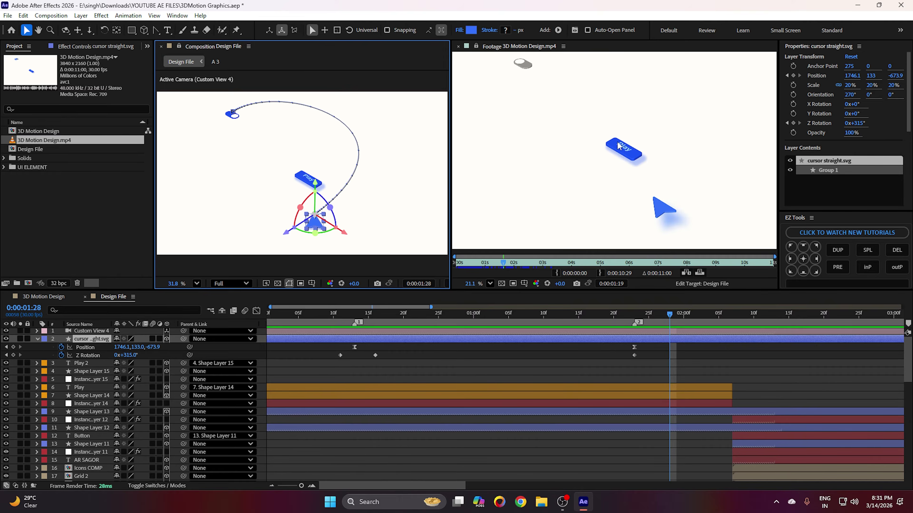
click(419, 374)
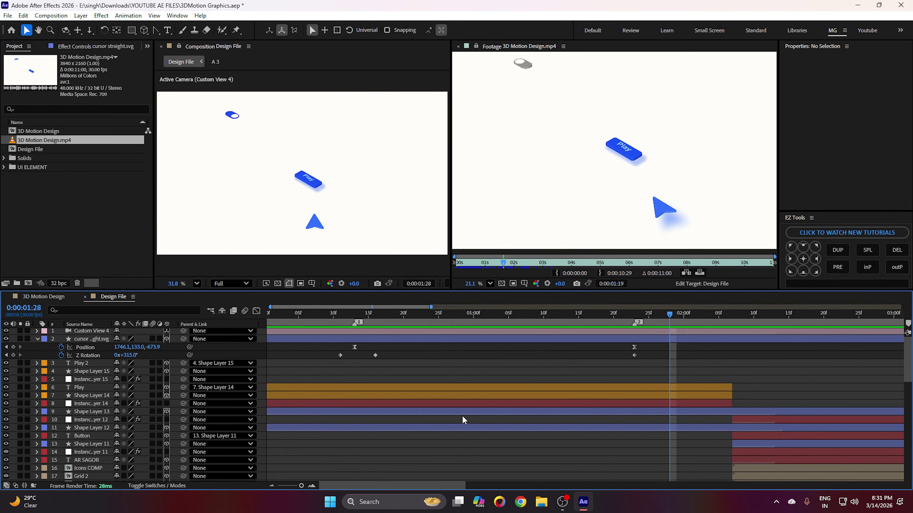
- In the 3D Motion Design composition, examine the second cursor layer's Position keyframes and its motion from 0:00:01:23 to 0:00:02:06
scroll(471, 363, down, 3)
click(45, 297)
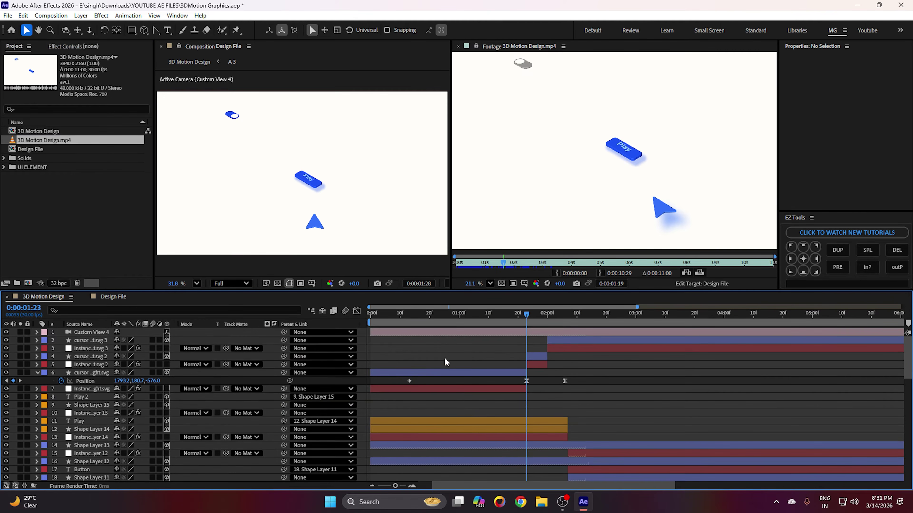
click(536, 357)
key(p)
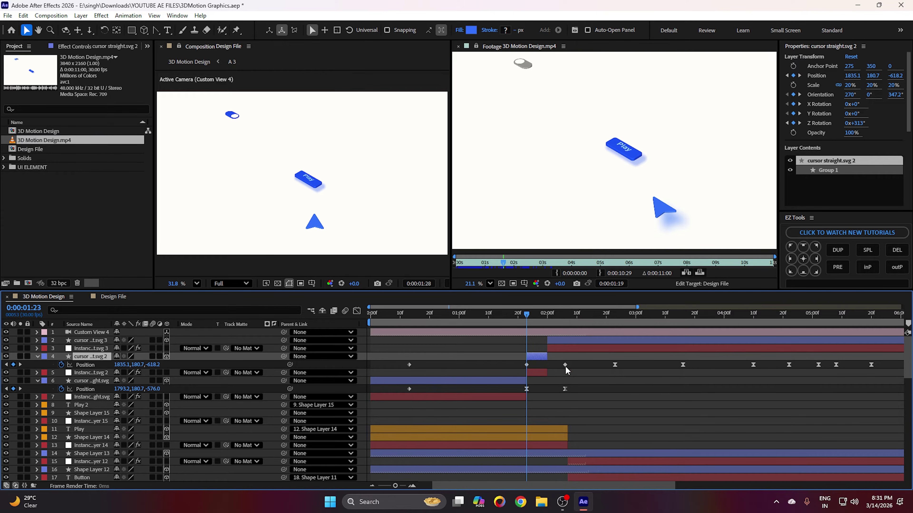
scroll(565, 367, up, 2)
drag(523, 315, 487, 321)
click(189, 61)
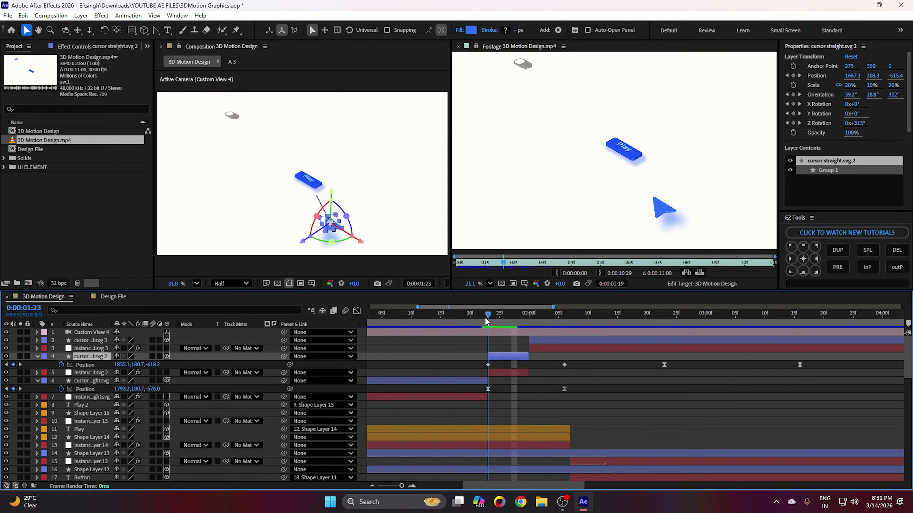
drag(486, 318, 566, 318)
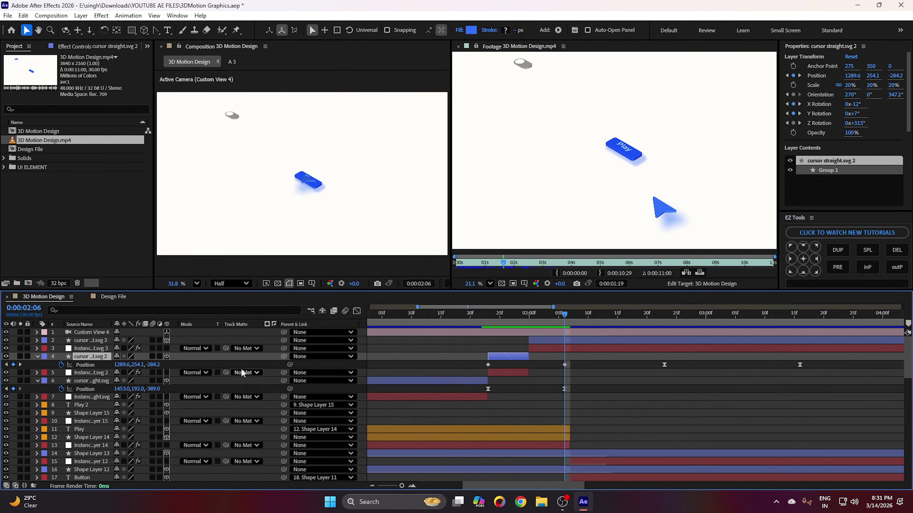
click(565, 365)
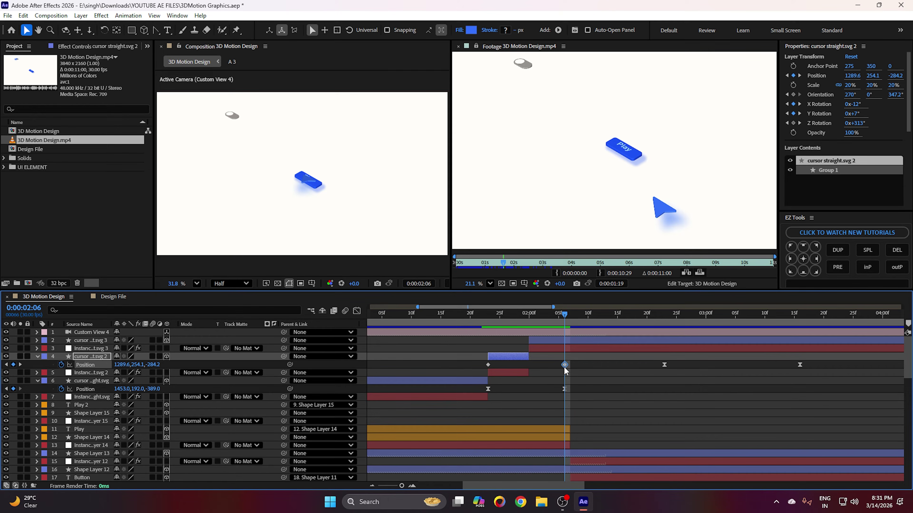
- Reveal all animated properties of the third cursor layer to examine its position and rotation keyframes around 0:00:02:06
click(153, 16)
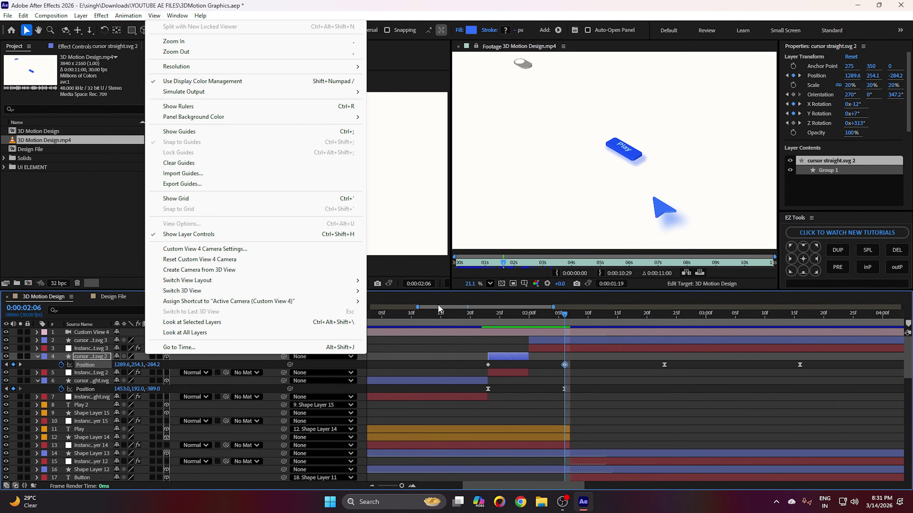
click(541, 389)
scroll(307, 187, up, 3)
click(309, 190)
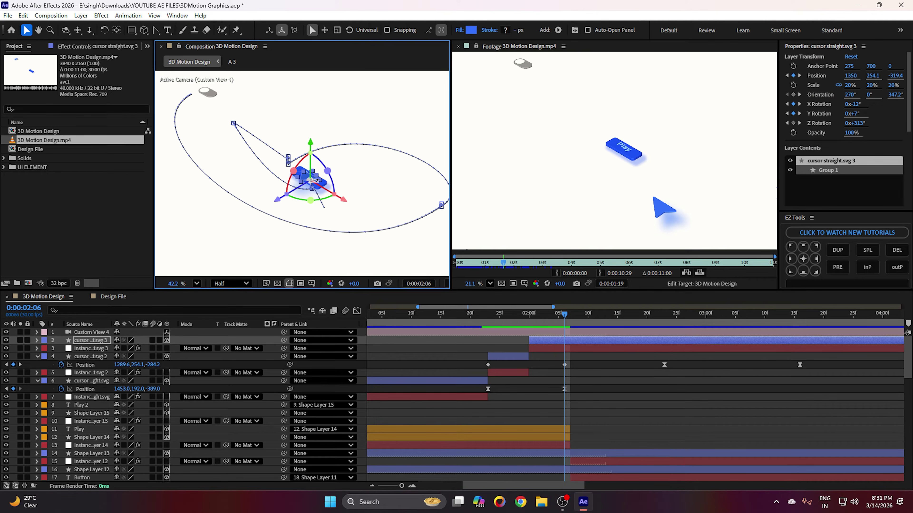
click(554, 343)
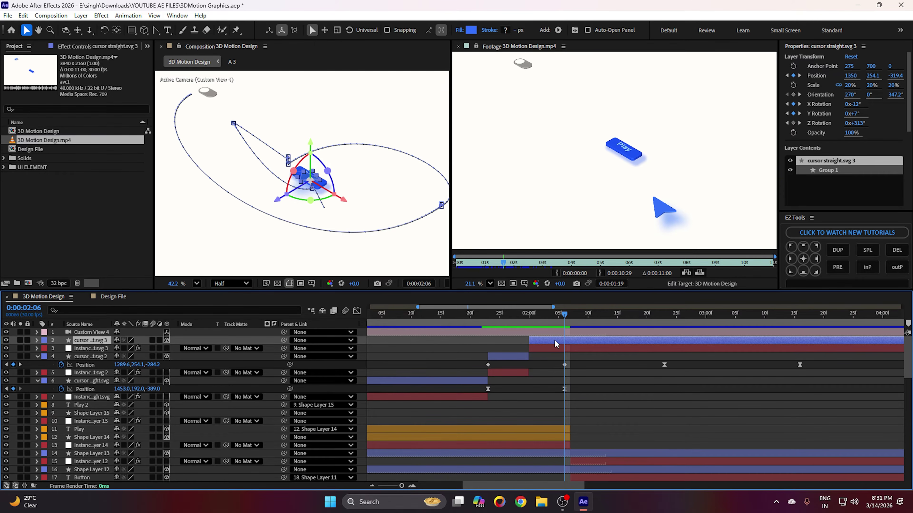
key(u)
click(505, 377)
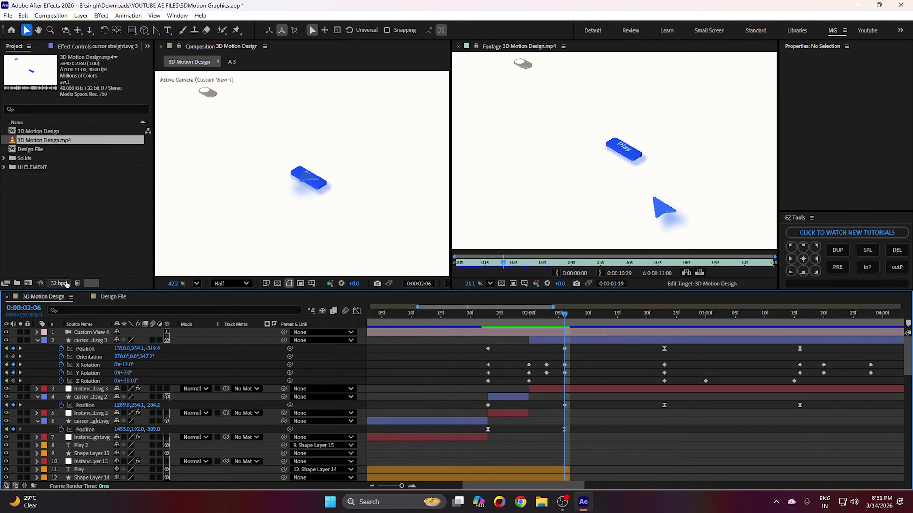
- In the Design File composition, mark 0:00:02:06 with marker 3 and move the cursor up to the Play button, Position 1545.9, 133, -435.2
click(114, 297)
drag(420, 313, 440, 316)
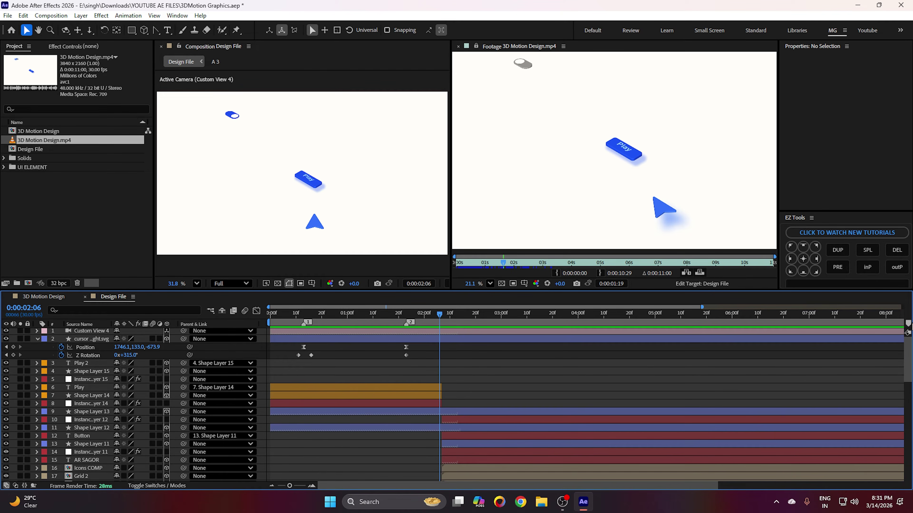
click(85, 347)
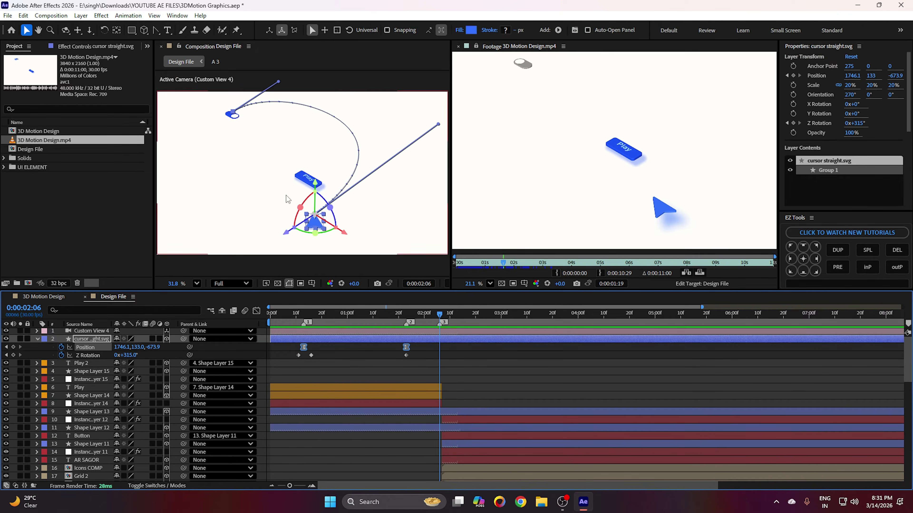
scroll(327, 237, up, 2)
click(97, 357)
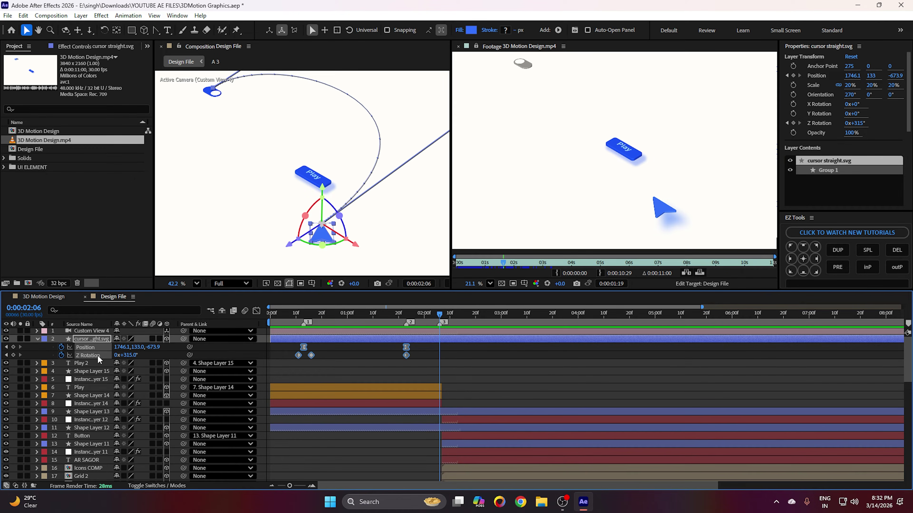
click(98, 350)
drag(354, 248, 300, 204)
scroll(333, 196, up, 3)
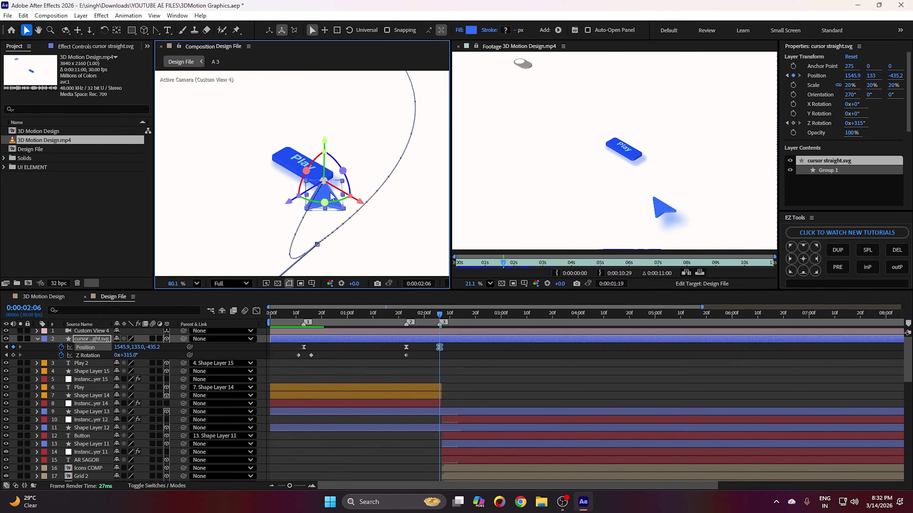
- Move the cursor further onto the Play button at 0:00:02:06, to Position 1419.1, 133, -414
drag(355, 187, 315, 163)
drag(280, 262, 285, 213)
scroll(259, 247, down, 1)
drag(244, 233, 273, 195)
- Pull the outgoing motion path handle at the marker 2 keyframe towards the Play button so the cursor travels there in a straight line
key(v)
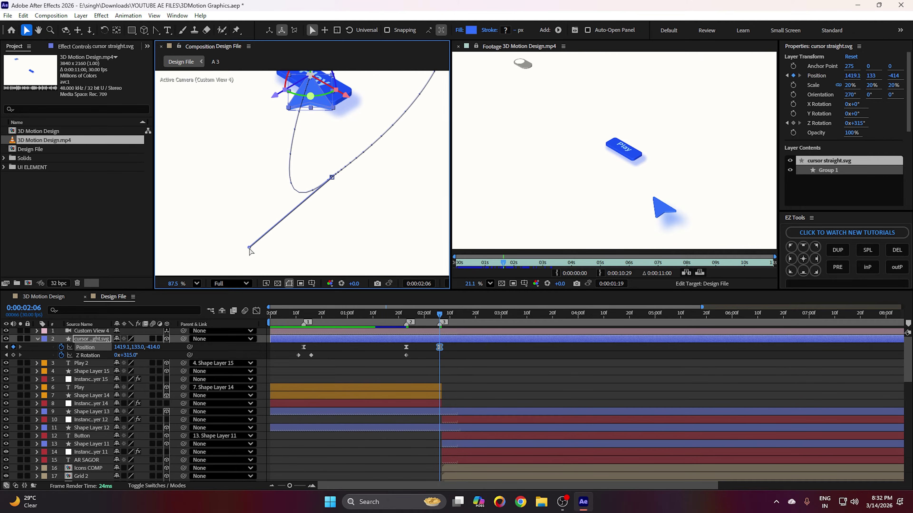
drag(250, 248, 308, 210)
key(h)
scroll(308, 209, up, 3)
key(v)
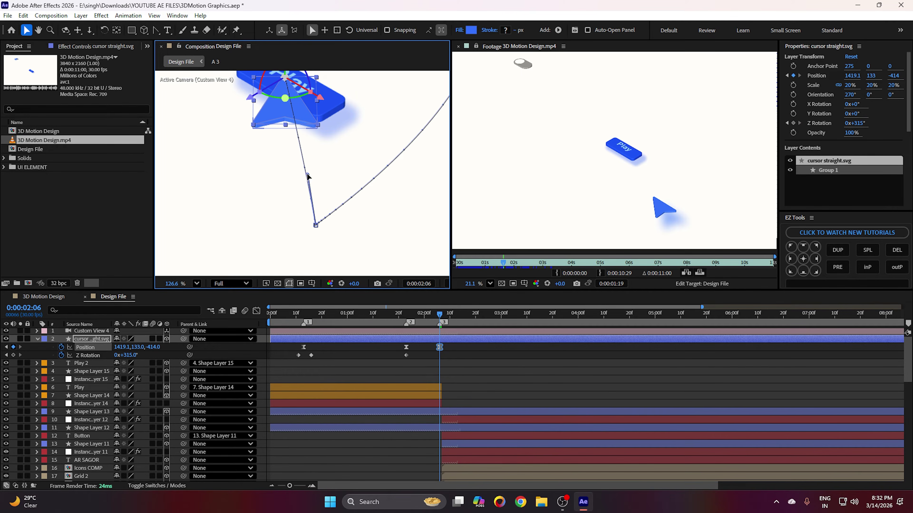
scroll(309, 180, down, 9)
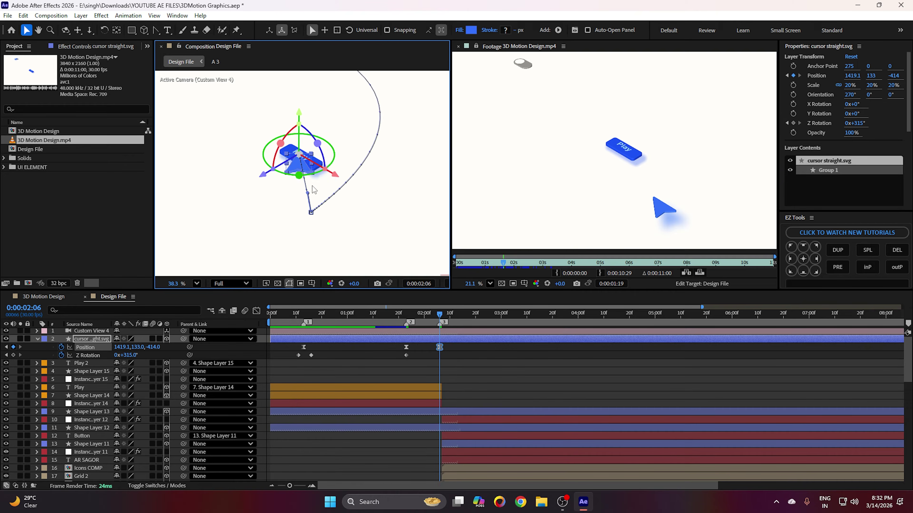
click(312, 206)
drag(310, 207, 315, 222)
click(463, 347)
- Play back the cursor motion from 0:00:00:10 and again from marker 2 to check the move onto the Play button
scroll(297, 177, down, 3)
click(296, 313)
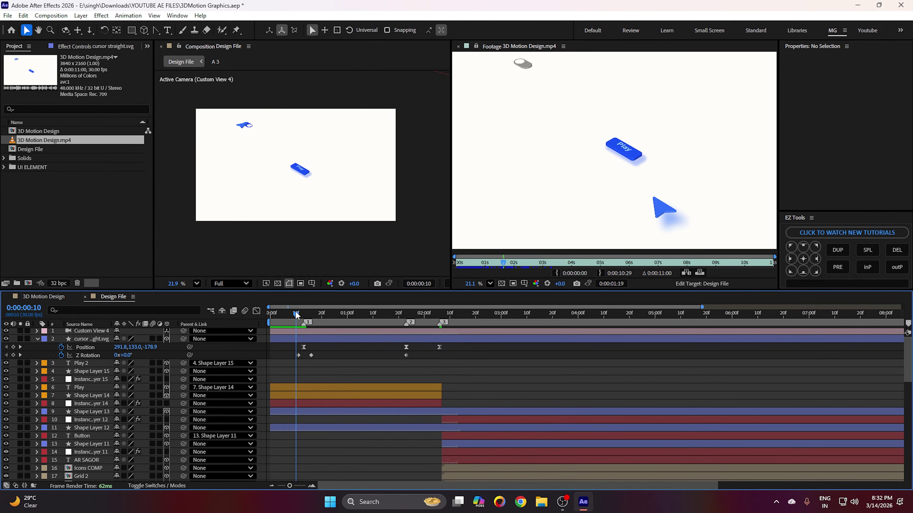
key(space)
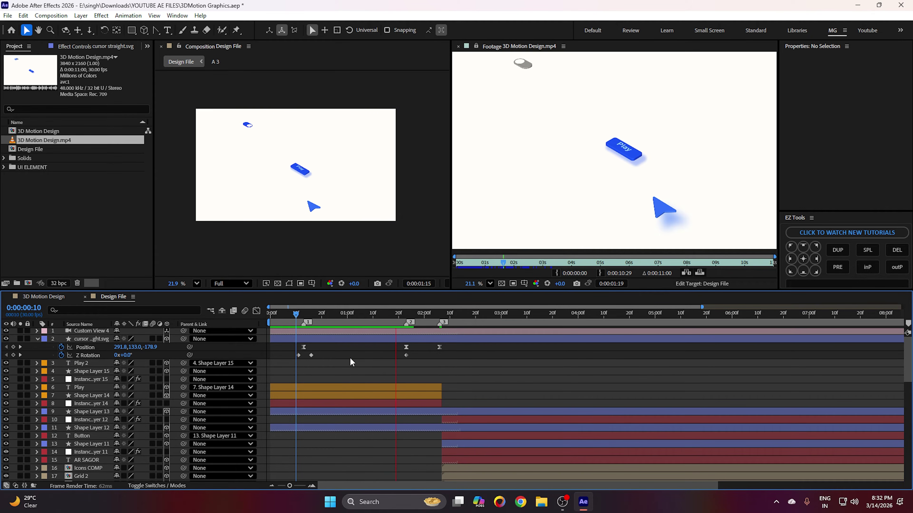
key(space)
click(407, 311)
key(space)
key(space)
- Reshape the speed graph between the cursor's last two Position keyframes into a slow start and a steep peak near 0:00:02:00
drag(453, 345, 392, 349)
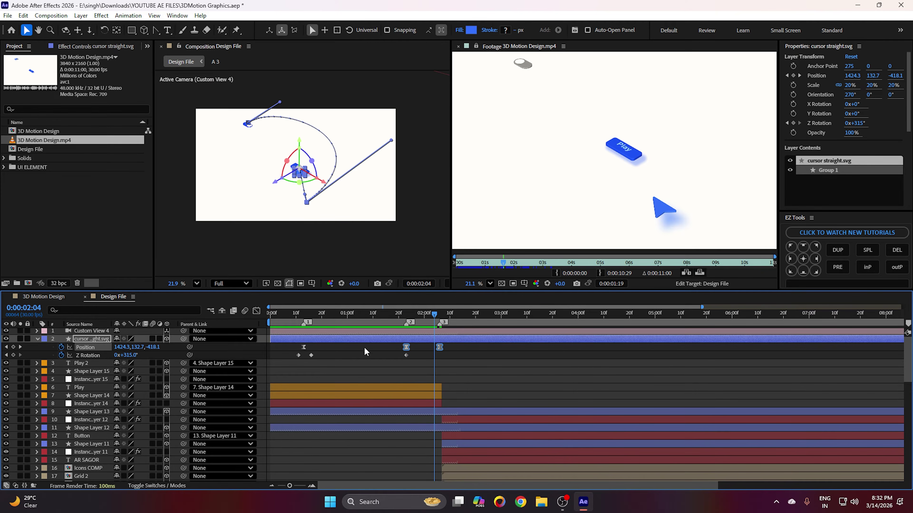
click(256, 311)
click(555, 477)
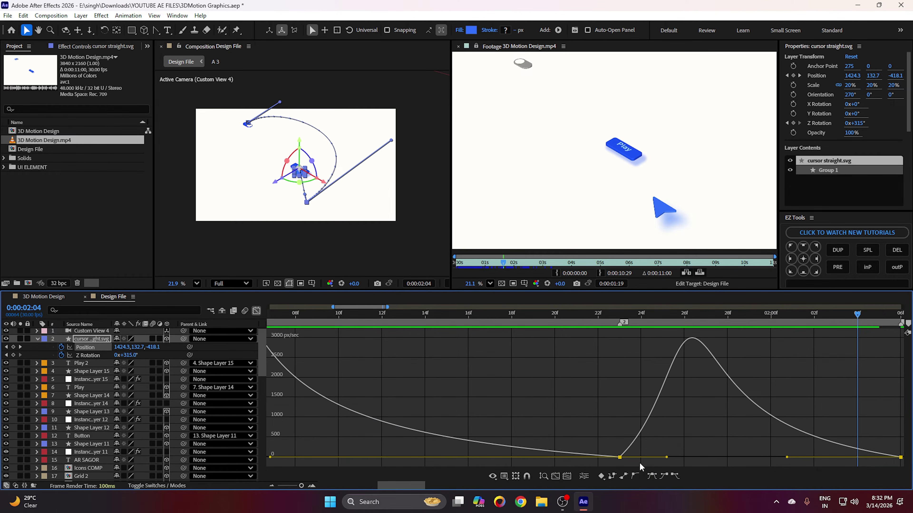
drag(666, 459, 706, 435)
click(564, 456)
drag(663, 457, 669, 462)
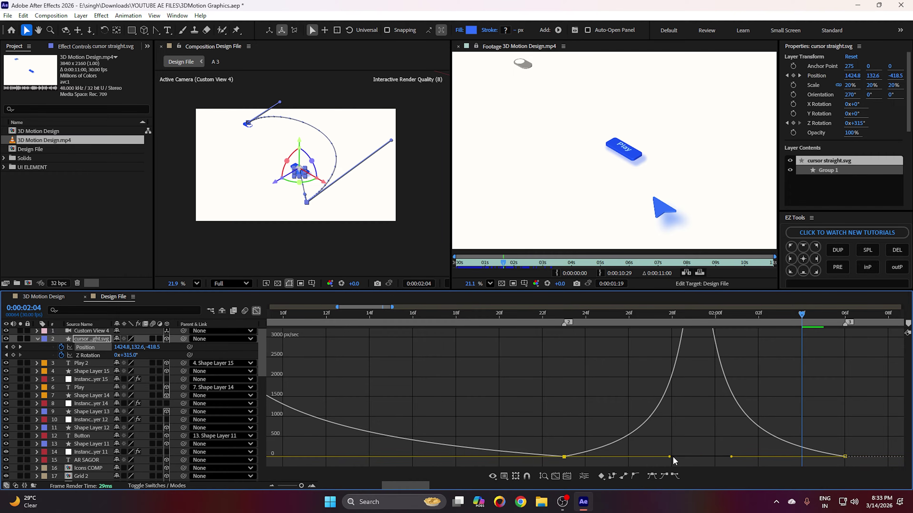
drag(730, 461, 765, 460)
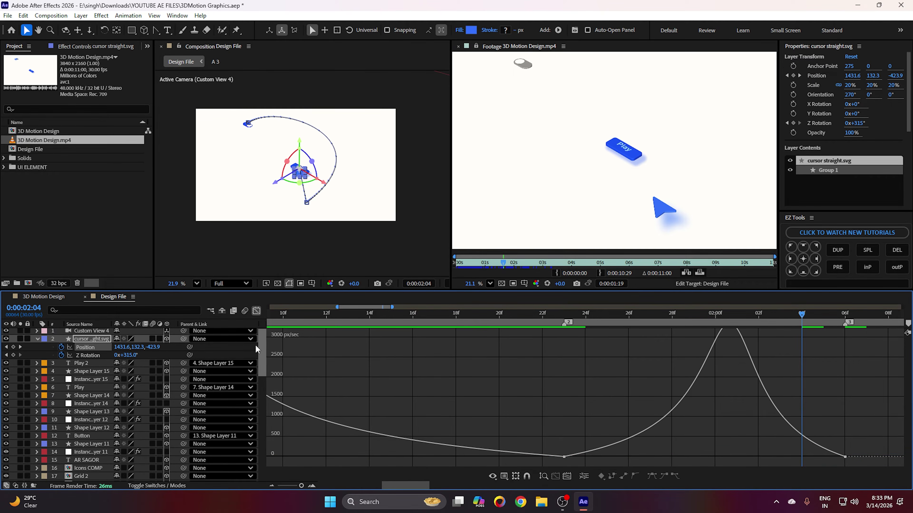
click(256, 310)
- Examine the cursor's placement over the Play button around 0:00:02:03 and 0:00:02:04, just before the last Position keyframe
scroll(514, 365, down, 2)
scroll(599, 358, up, 1)
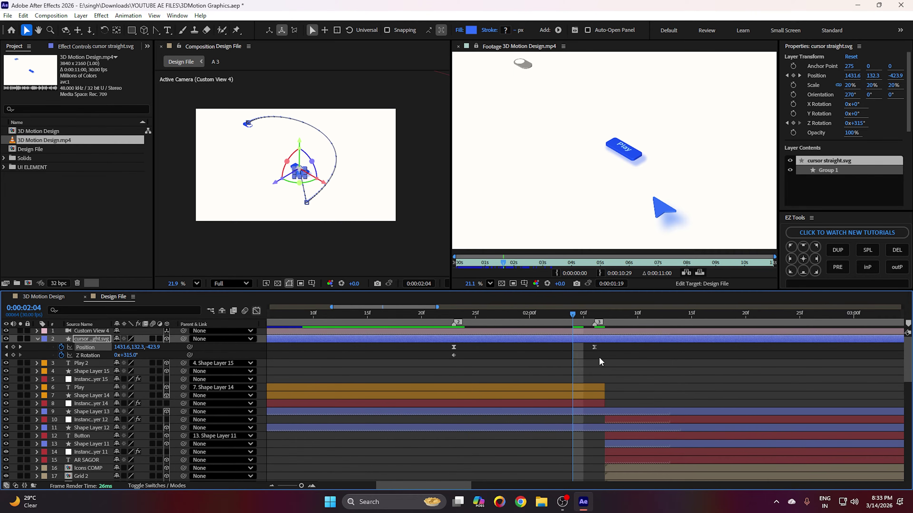
scroll(584, 338, up, 1)
drag(574, 318, 564, 314)
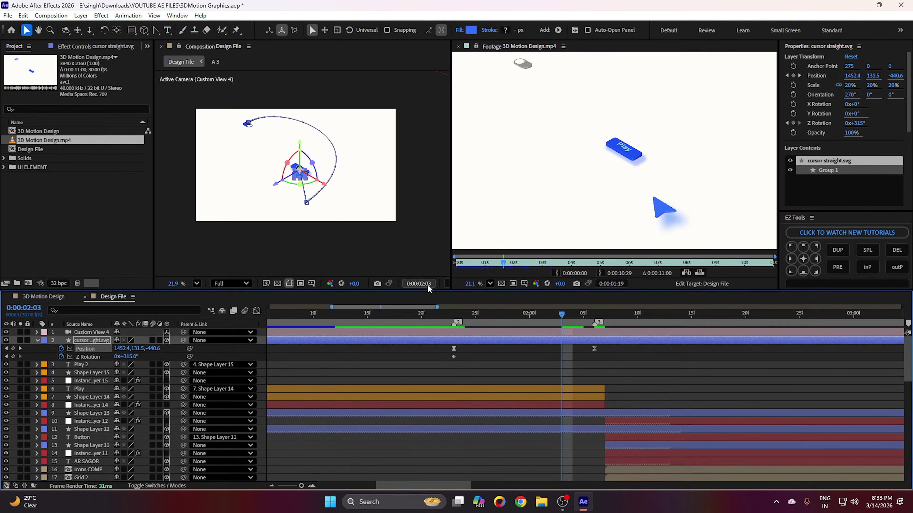
click(540, 354)
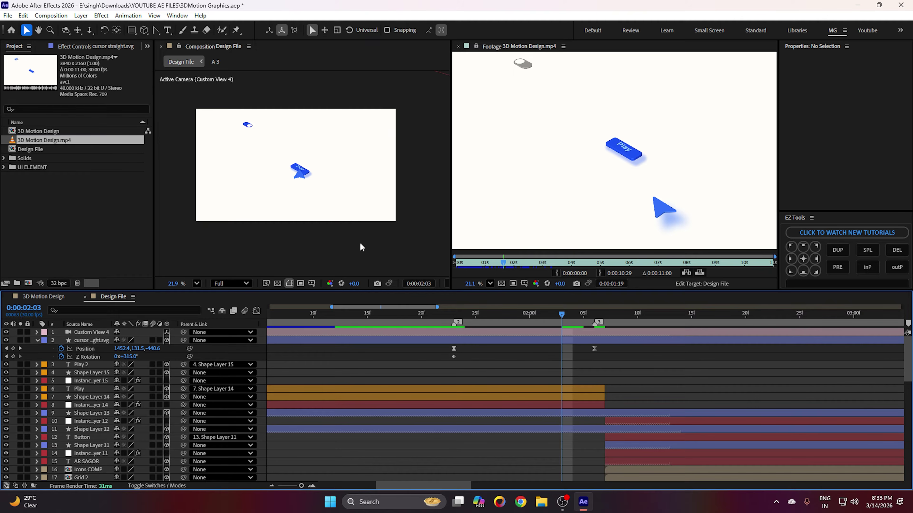
scroll(306, 195, up, 3)
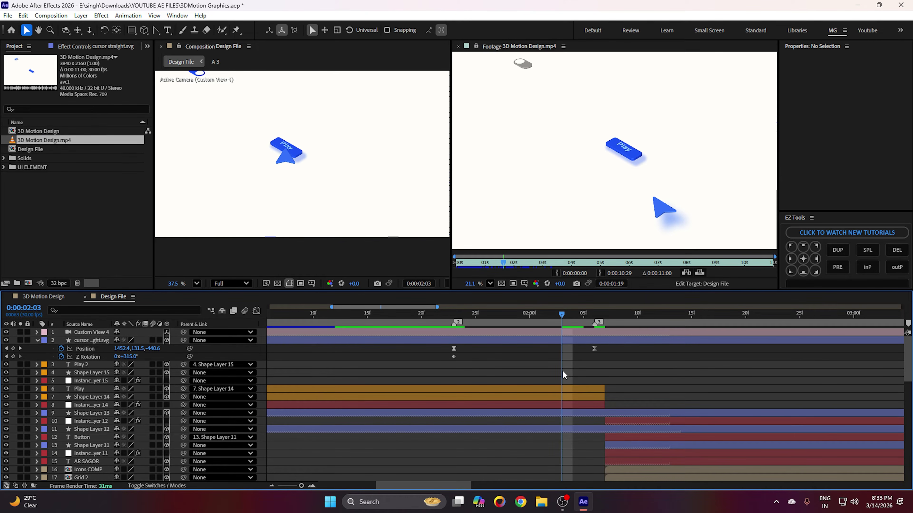
scroll(287, 154, up, 2)
click(286, 157)
click(576, 359)
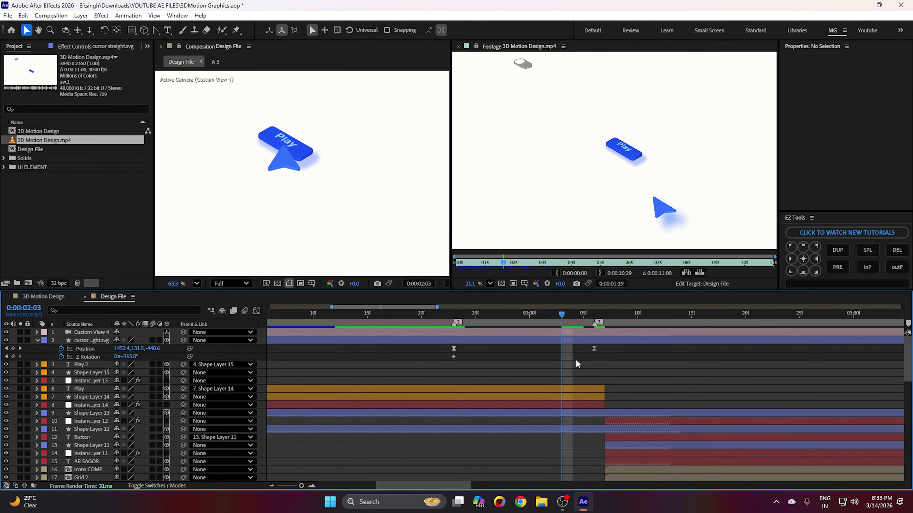
scroll(575, 358, up, 2)
click(571, 317)
mouse_move(543, 314)
mouse_down()
mouse_move(501, 319)
mouse_move(561, 318)
mouse_up()
click(614, 348)
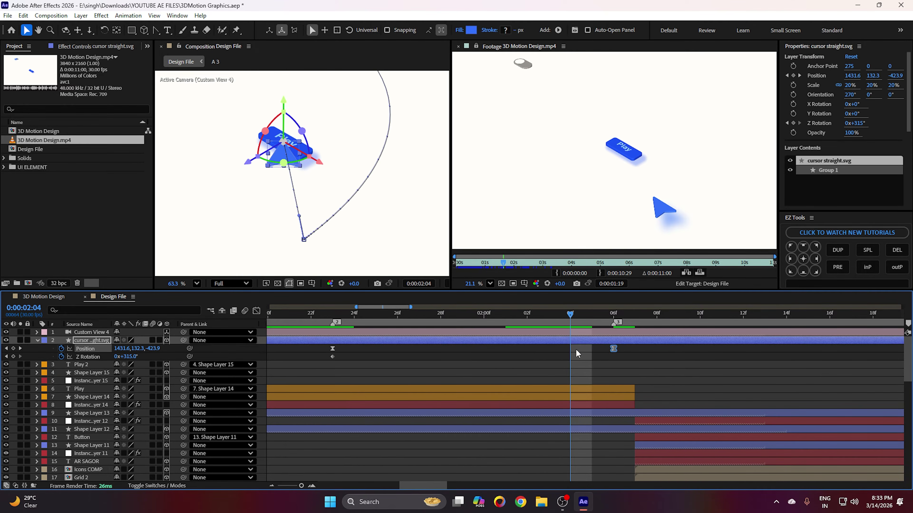
- Clear all Windows notifications
click(879, 502)
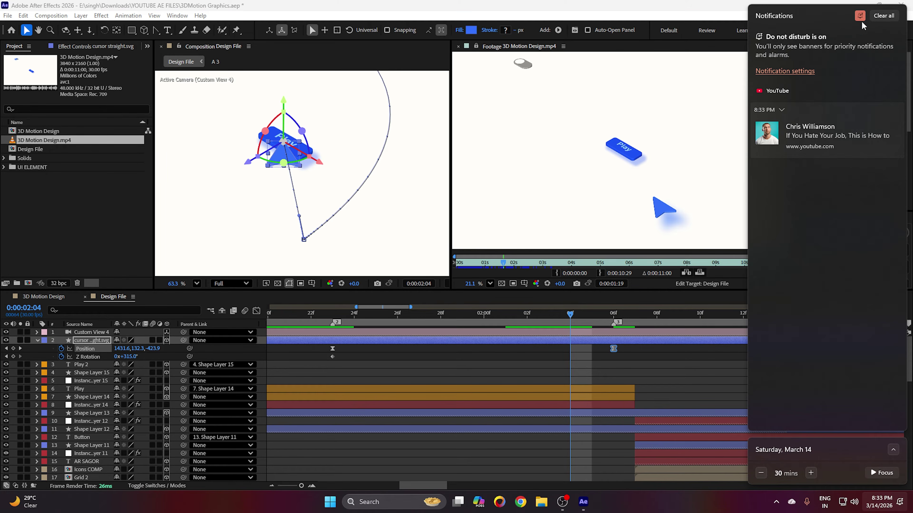
click(883, 15)
click(651, 387)
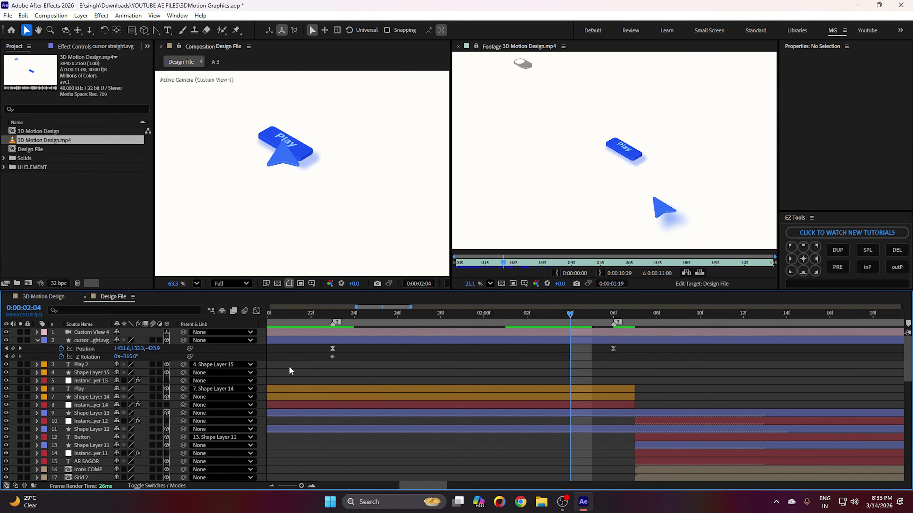
- Try adding a cursor Position keyframe at 0:00:02:04, shifting it to 0:00:02:06 and the last keyframe to 0:00:02:10
click(117, 349)
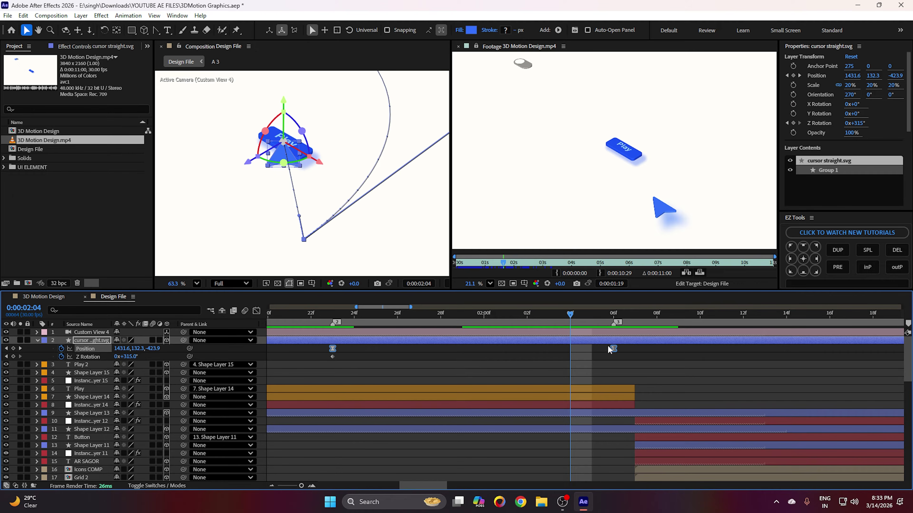
click(39, 352)
click(14, 348)
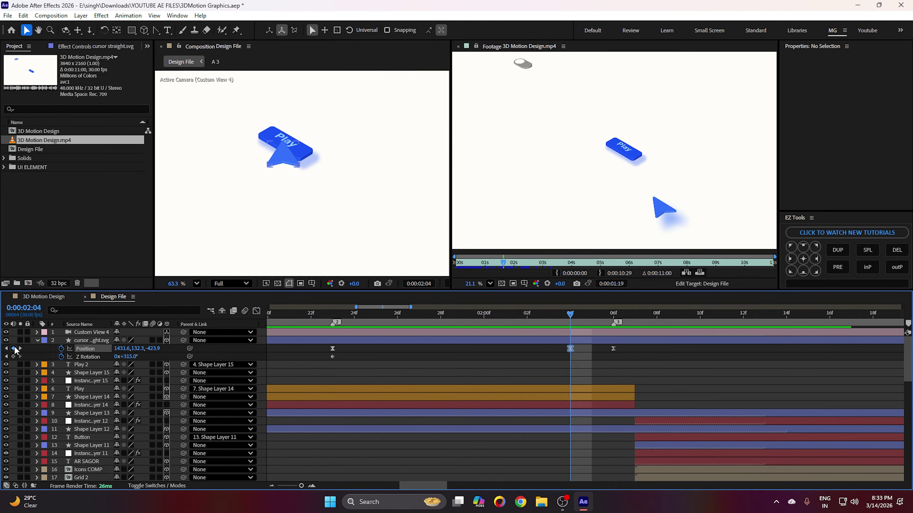
drag(614, 348, 700, 347)
drag(569, 349, 622, 350)
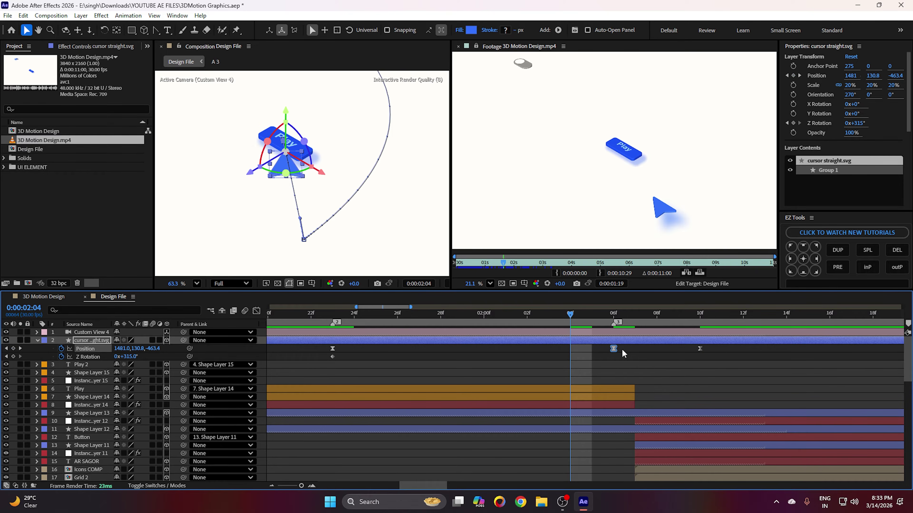
- Play back the cursor's move from marker 2 with the keyframe spacing extended to 0:00:02:10
click(621, 363)
scroll(393, 240, down, 5)
scroll(329, 207, down, 2)
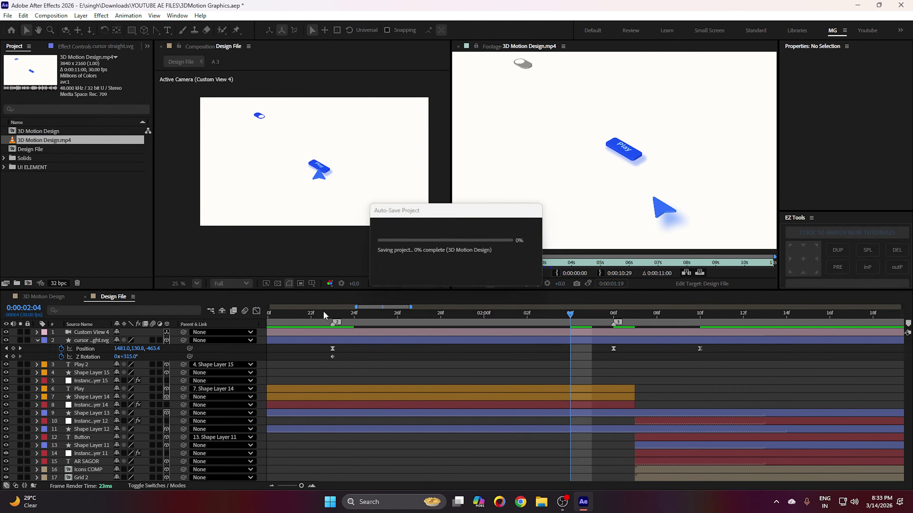
click(332, 315)
key(space)
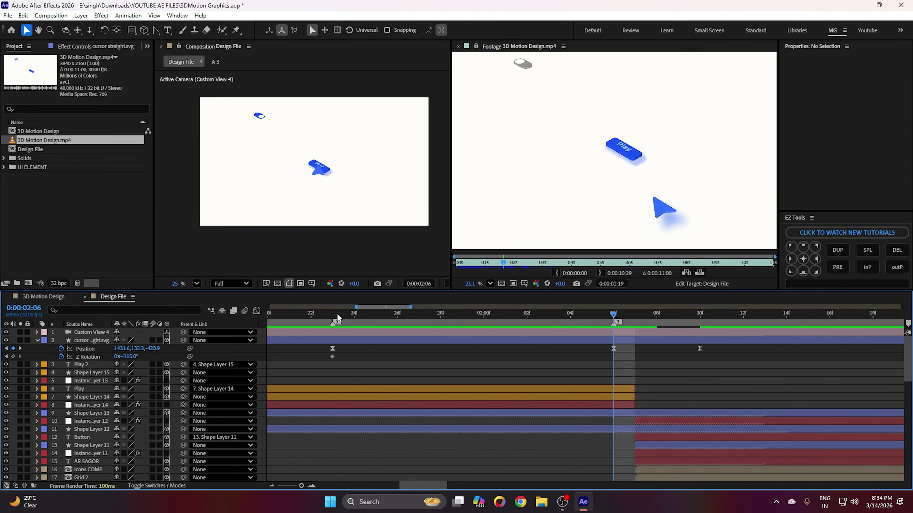
scroll(260, 168, up, 2)
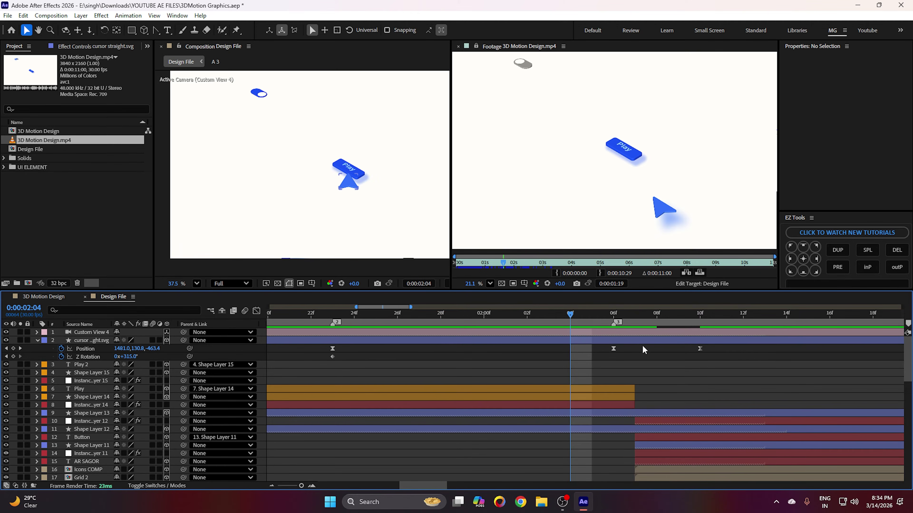
- Delete the added Position keyframe at 0:00:02:06 and move the last keyframe back to 0:00:02:06
click(613, 350)
key(Delete)
drag(699, 350, 619, 351)
- Try adding a cursor Position keyframe at 0:00:02:02, shifting it to 0:00:02:06 and the last keyframe to 0:00:02:12
drag(570, 315, 484, 314)
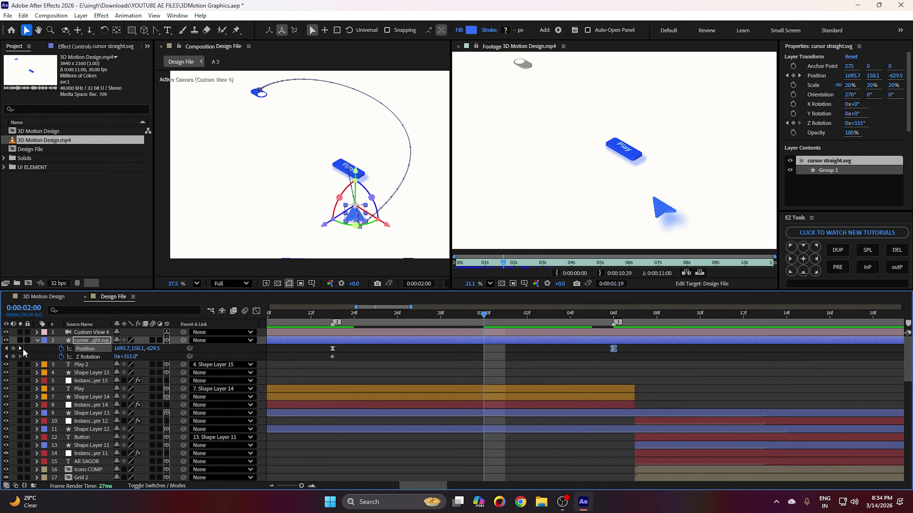
key(Page_Down)
key(Page_Down)
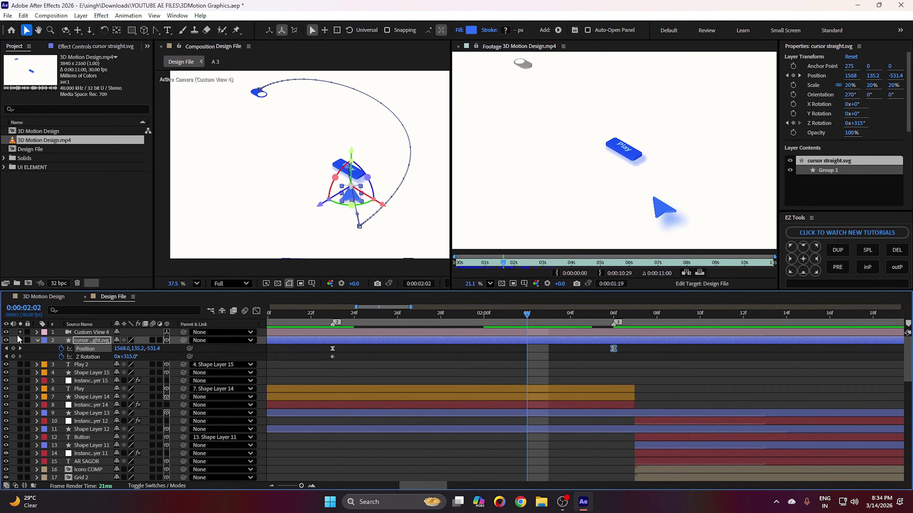
click(553, 363)
drag(616, 351, 684, 350)
drag(527, 350, 613, 351)
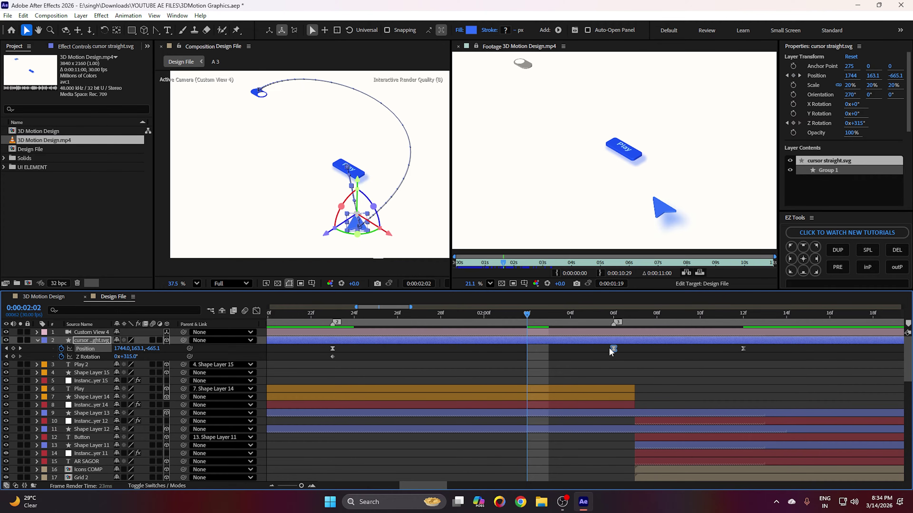
- Play back and scrub the cursor's move from marker 2 past marker 3 to judge the slower approach to the Play button
click(610, 362)
scroll(328, 192, down, 3)
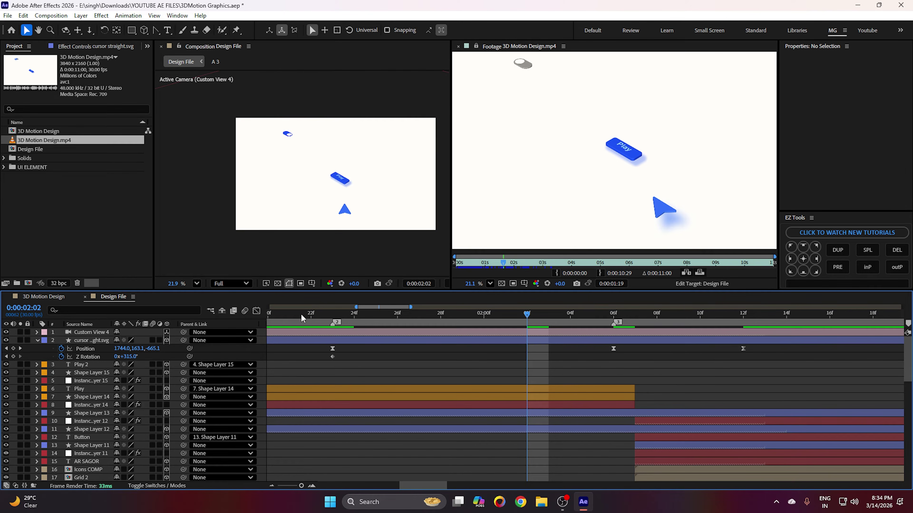
click(333, 316)
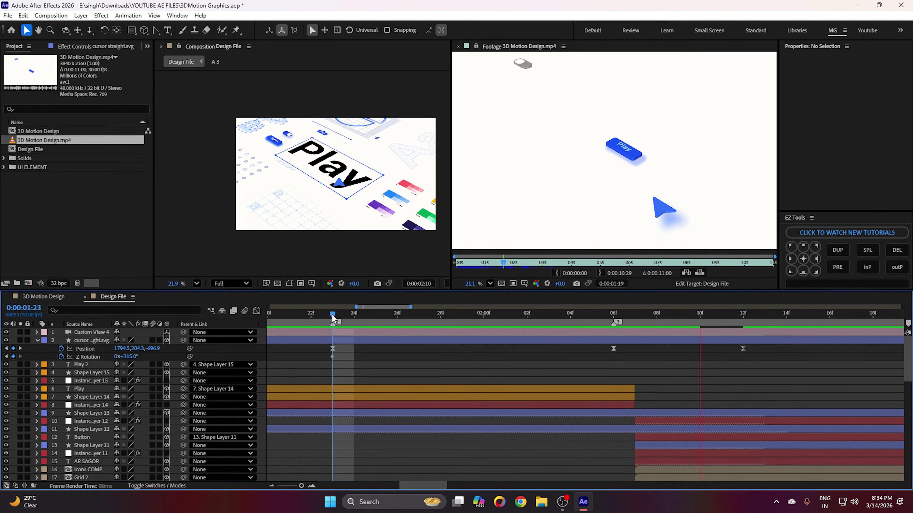
key(space)
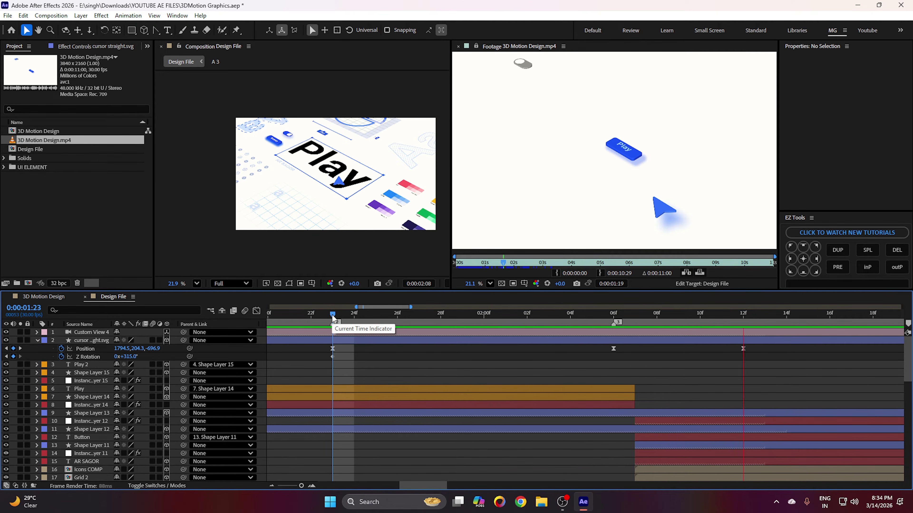
drag(332, 319, 397, 336)
drag(339, 373, 517, 373)
drag(428, 374, 532, 373)
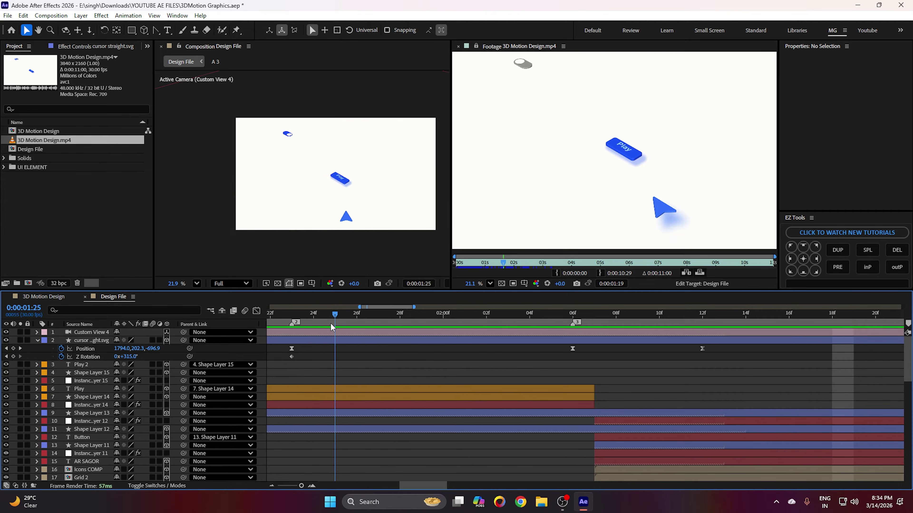
alt+scroll(489, 389, down, 1)
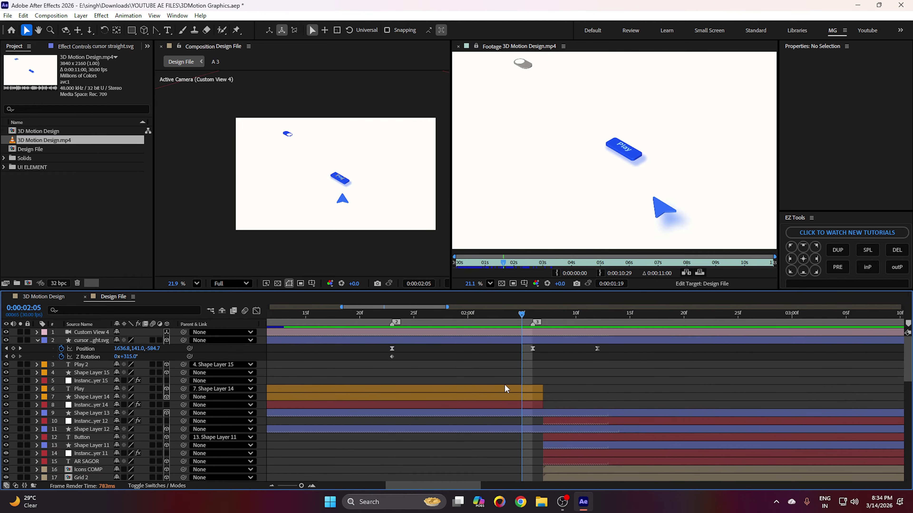
drag(524, 317, 512, 319)
- Remove the extra Position keyframe at marker 3 and return the last Position keyframe to 0:00:02:06
alt+scroll(538, 356, up, 1)
mouse_move(526, 348)
mouse_down()
mouse_move(657, 349)
mouse_move(527, 349)
mouse_up()
scroll(340, 187, up, 3)
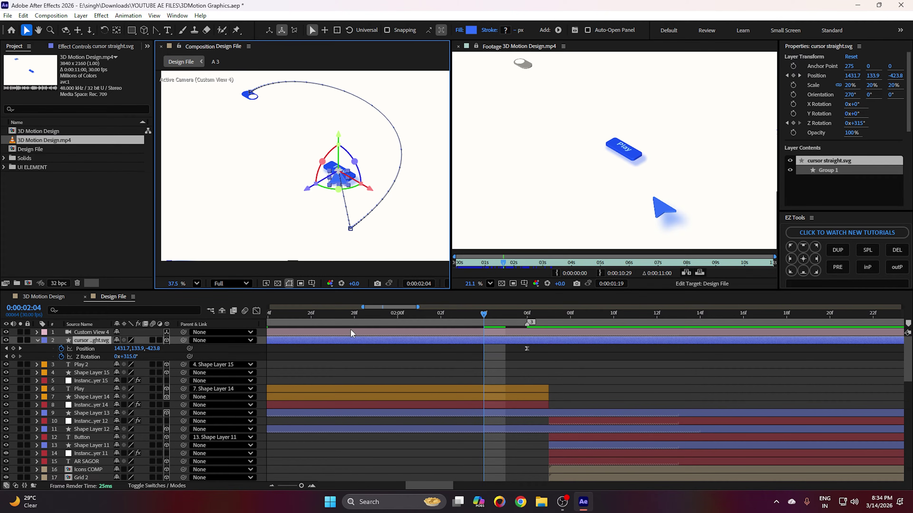
click(359, 347)
alt+scroll(355, 347, down, 3)
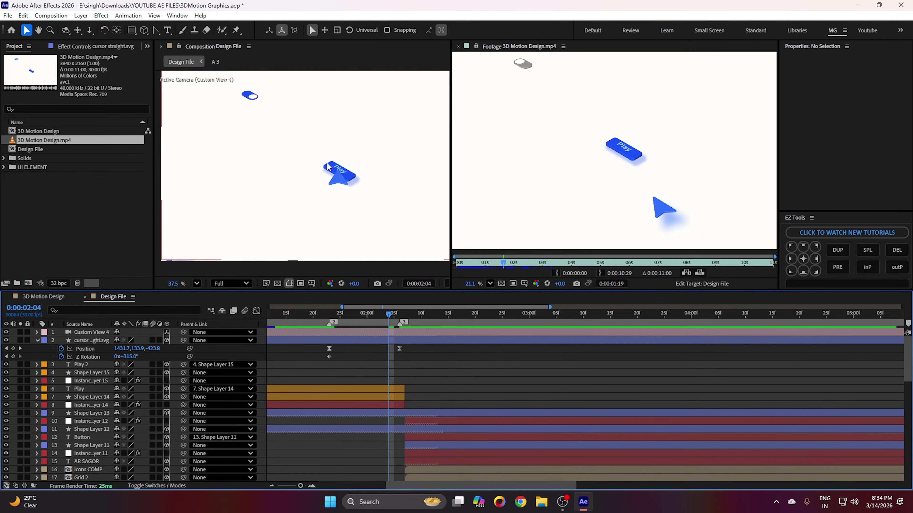
- Compare the cursor's position and angle at 0:00:02:02 with the reference footage at 0:00:02:01, and select the cursor layer
scroll(342, 201, up, 1)
click(339, 193)
click(367, 391)
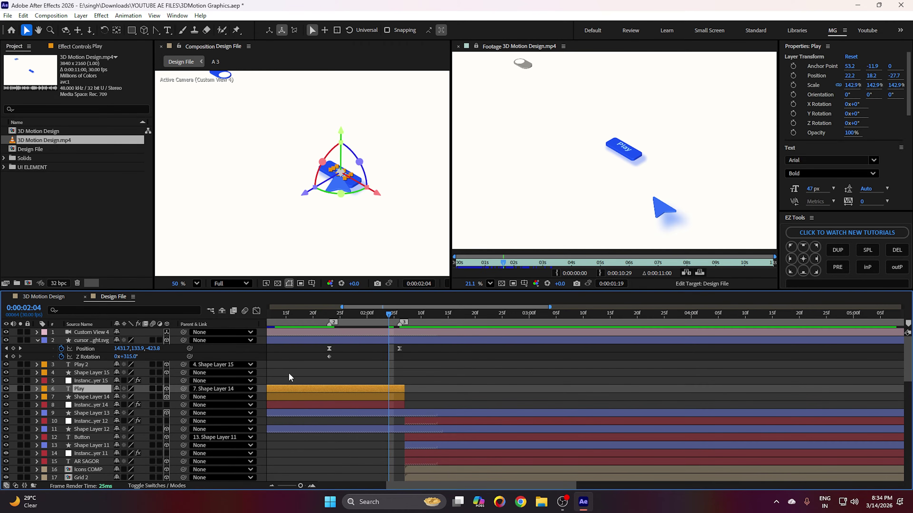
click(90, 348)
click(352, 372)
scroll(341, 182, up, 1)
drag(370, 369, 434, 367)
drag(390, 320, 442, 323)
click(88, 355)
drag(507, 264, 514, 245)
scroll(398, 176, up, 3)
click(397, 367)
click(86, 339)
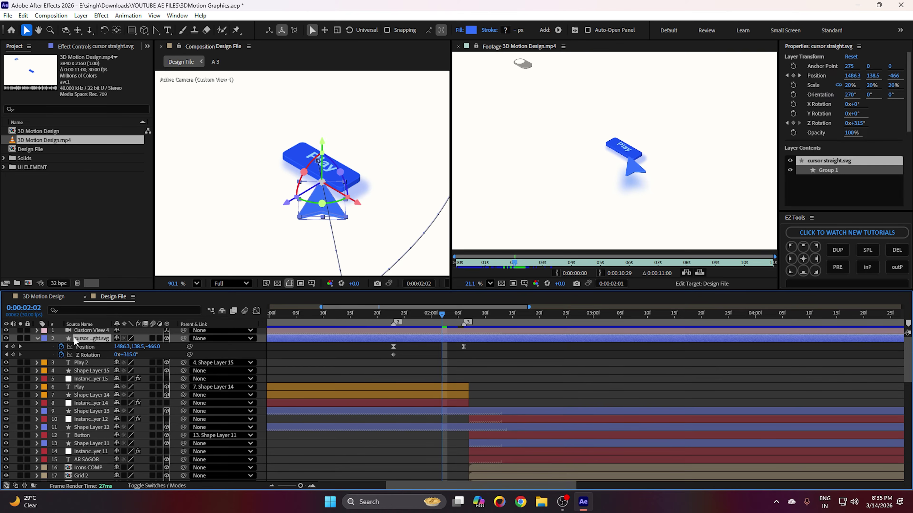
- Try tilting the cursor about 13° with an X Rotation keyframe at 0:00:02:02
key(r)
click(61, 355)
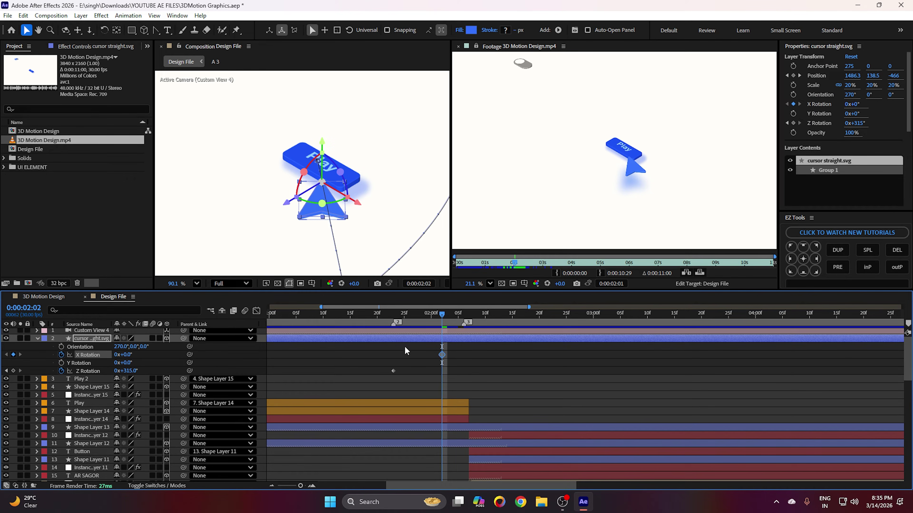
click(98, 340)
key(u)
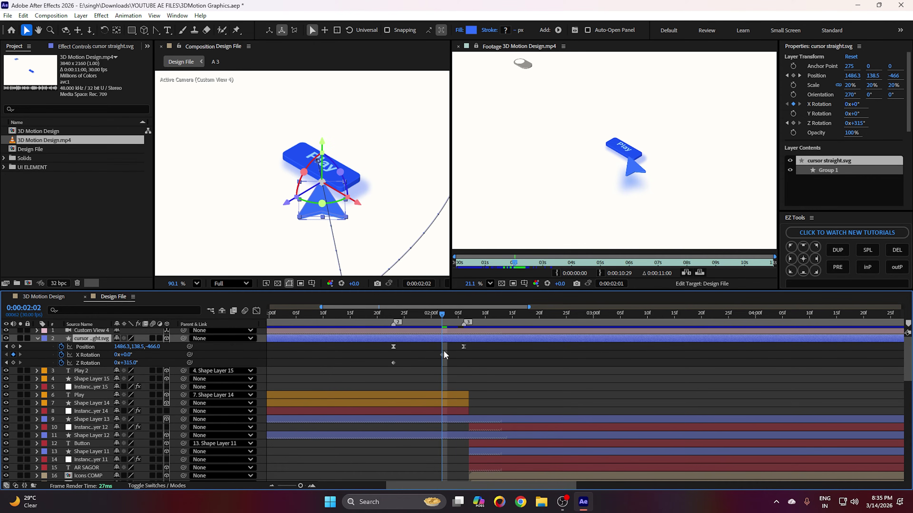
click(442, 355)
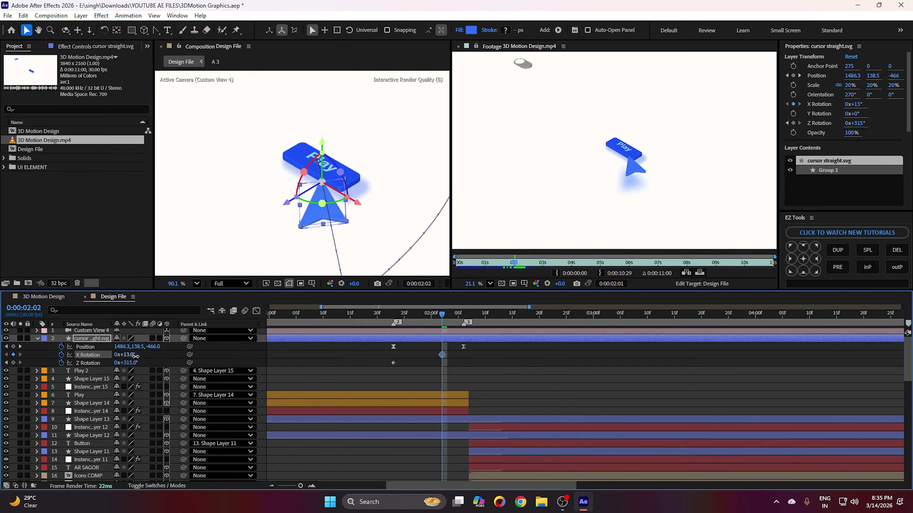
click(515, 379)
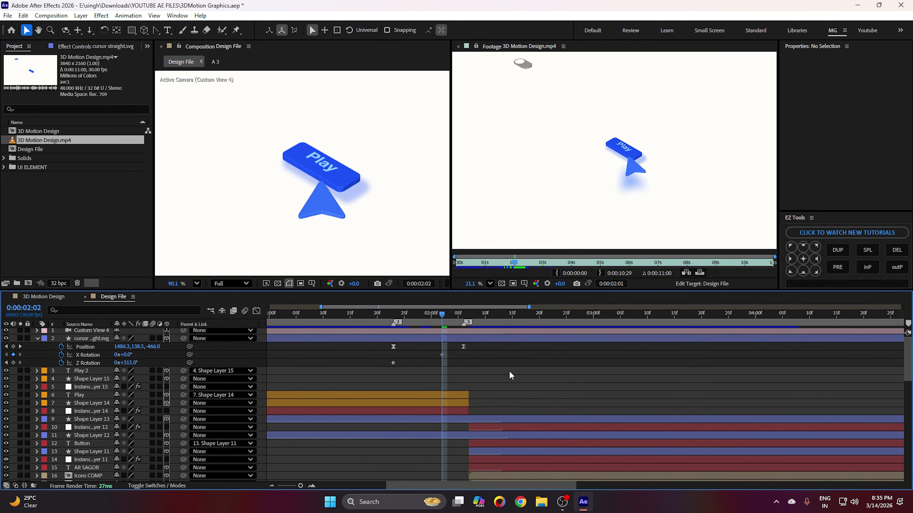
- Try a stronger X Rotation of about 43° on the cursor, undo it and delete the X Rotation keyframe
click(442, 355)
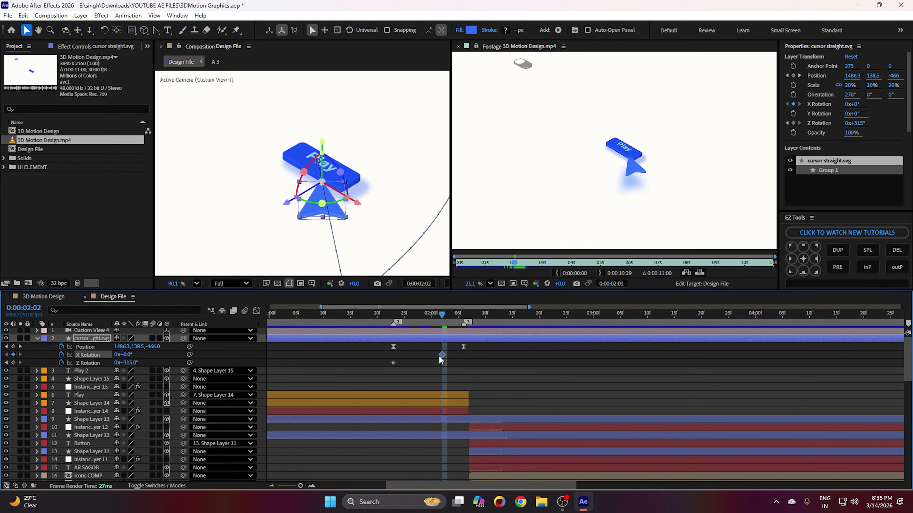
drag(129, 355, 151, 357)
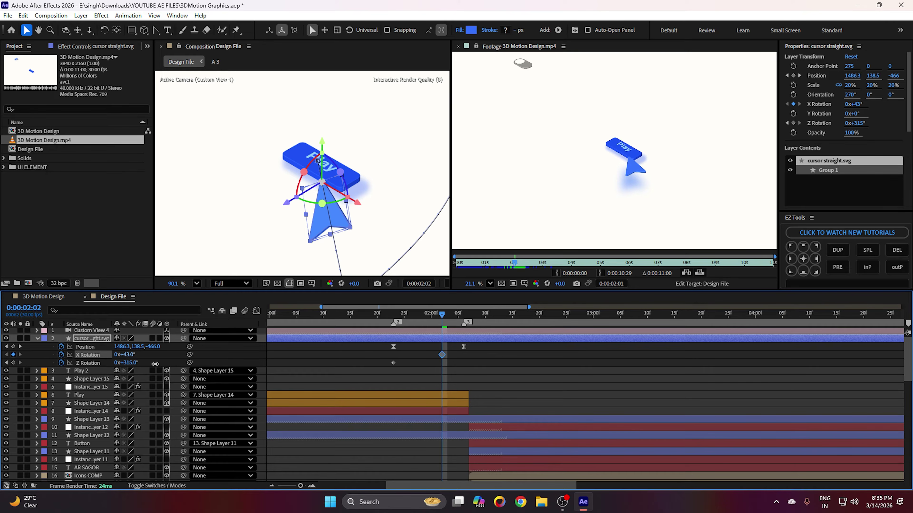
key(ctrl+z)
click(444, 376)
click(442, 355)
key(Delete)
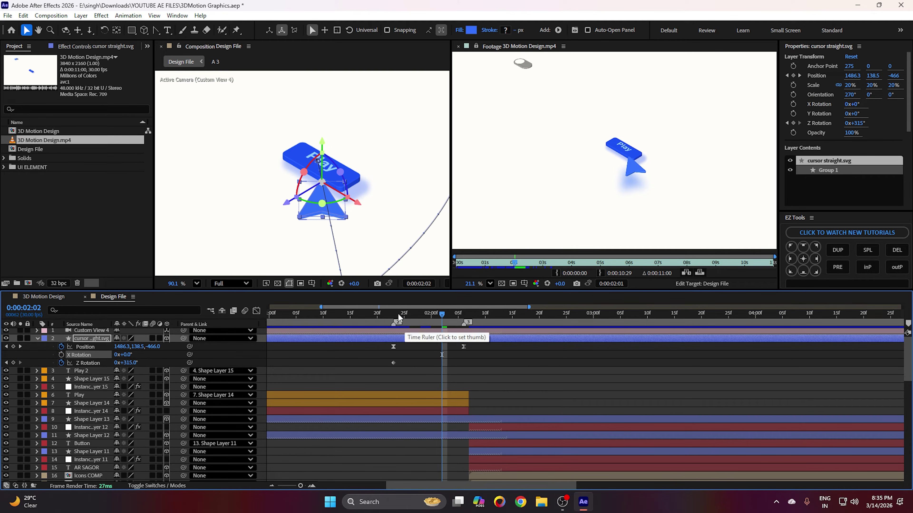
- Split the cursor layer at 0:00:01:23 and 0:00:02:03, and place the last piece's anchor point at its bottom centre
key(j)
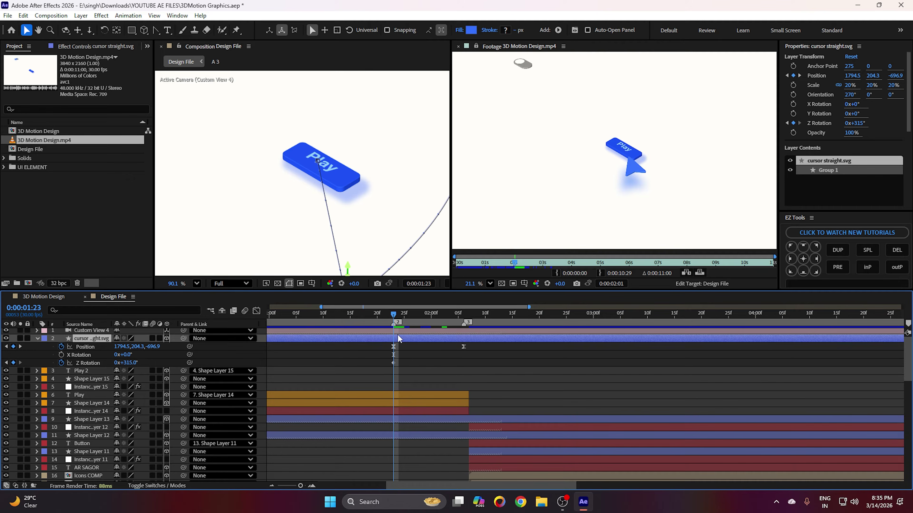
key(ctrl+shift+d)
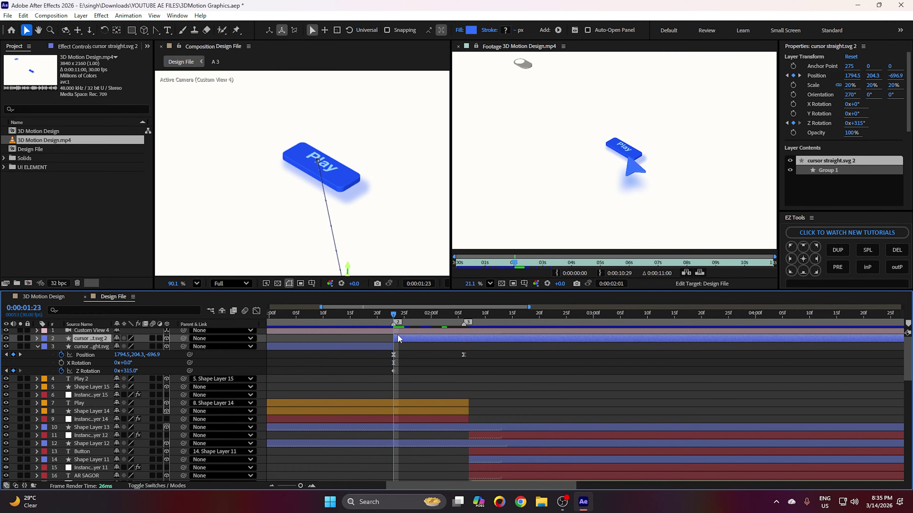
drag(427, 316, 447, 317)
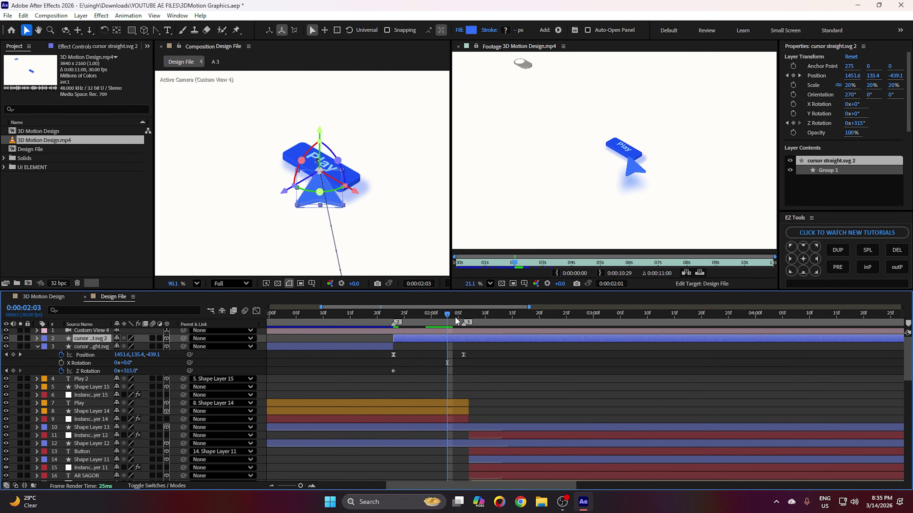
key(ctrl+shift+d)
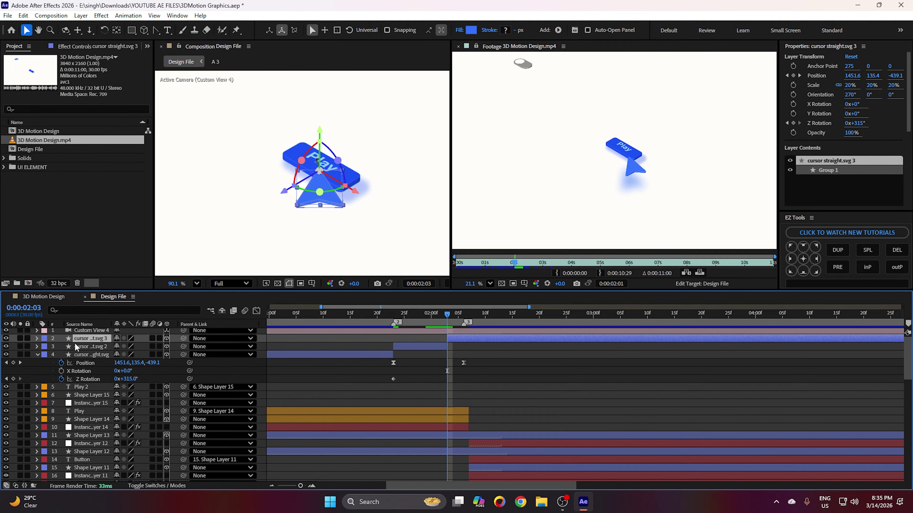
click(803, 271)
click(84, 340)
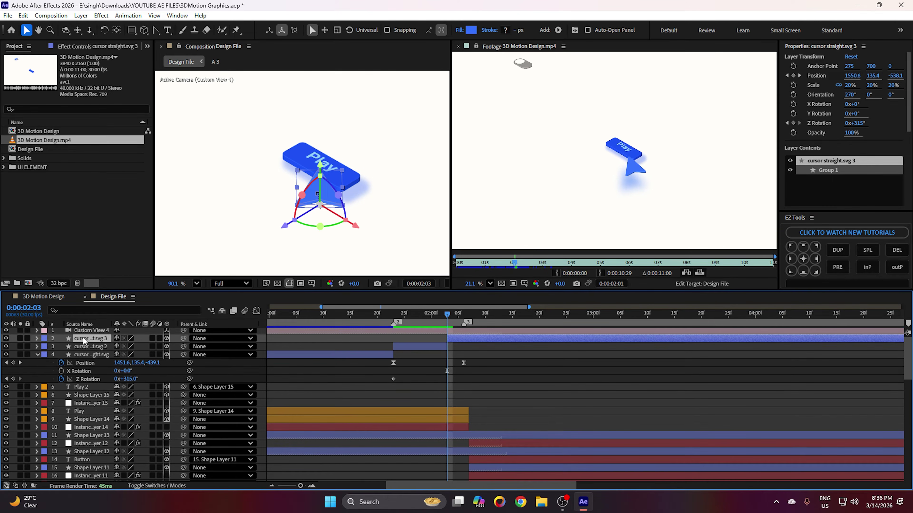
- Try rotating the last cursor piece to X 27°, Y -20° and Z 323°, and undo the rotations
key(r)
mouse_move(129, 358)
mouse_down()
mouse_move(139, 363)
mouse_move(116, 362)
mouse_up()
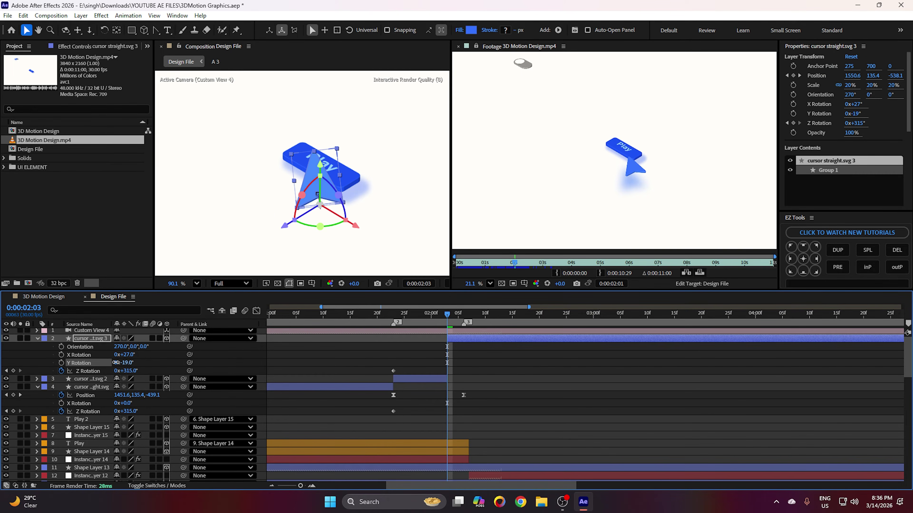
drag(133, 374, 140, 373)
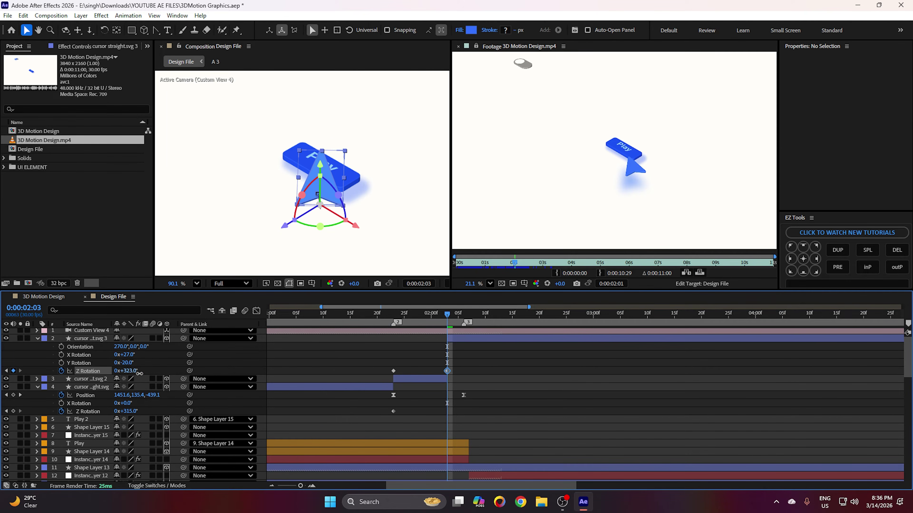
key(ctrl+z)
key(ctrl+z)
key(ctrl+z)
key(ctrl+z)
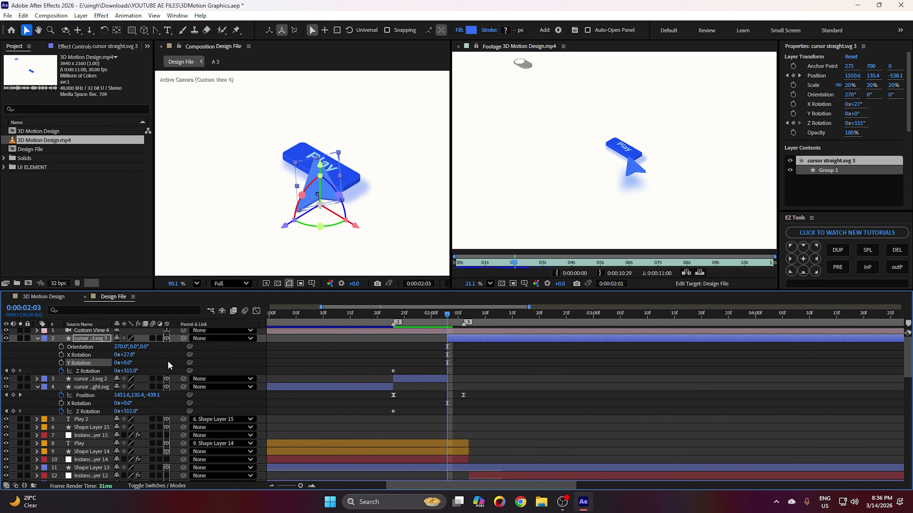
key(ctrl+z)
key(ctrl+z)
key(ctrl+z)
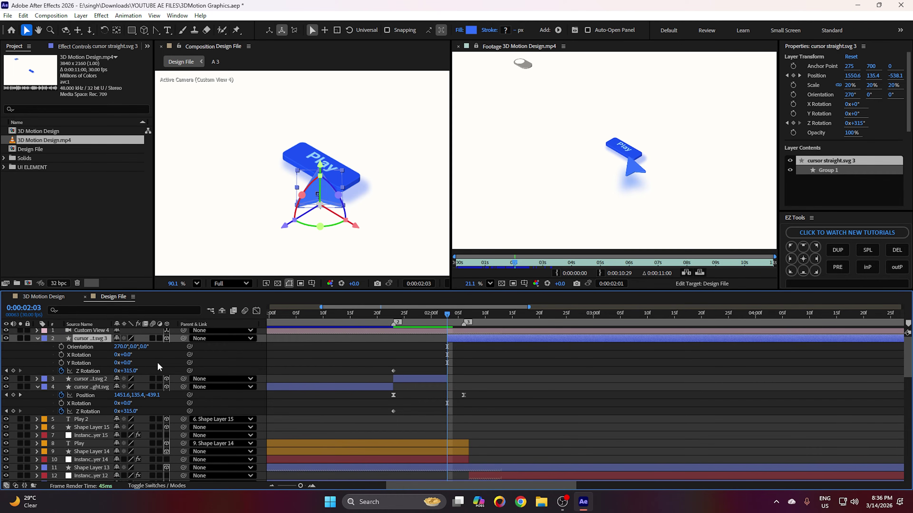
- Try adjusting the last cursor piece's Orientation and undo the change
drag(136, 348, 143, 348)
key(ctrl+z)
key(z)
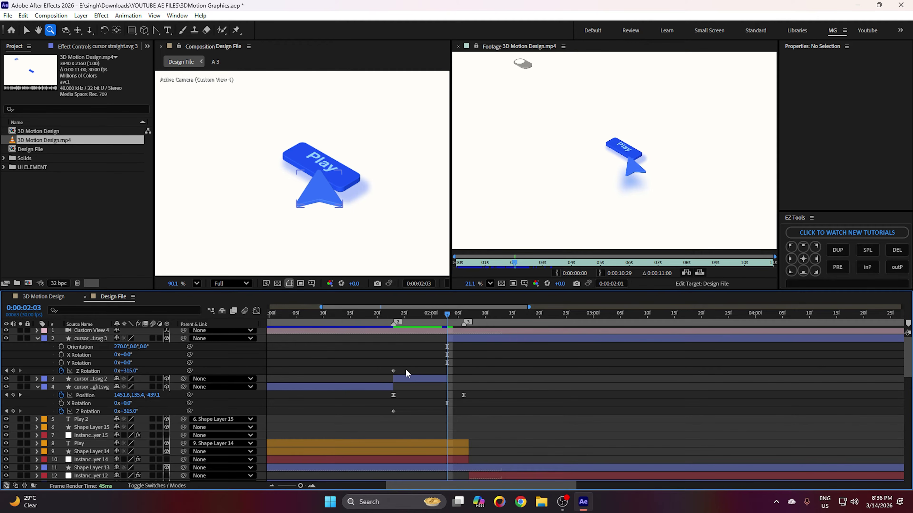
- Add X Rotation and Y Rotation keyframes to the last cursor piece at 0:00:02:03
click(80, 356)
click(61, 362)
click(61, 355)
click(340, 369)
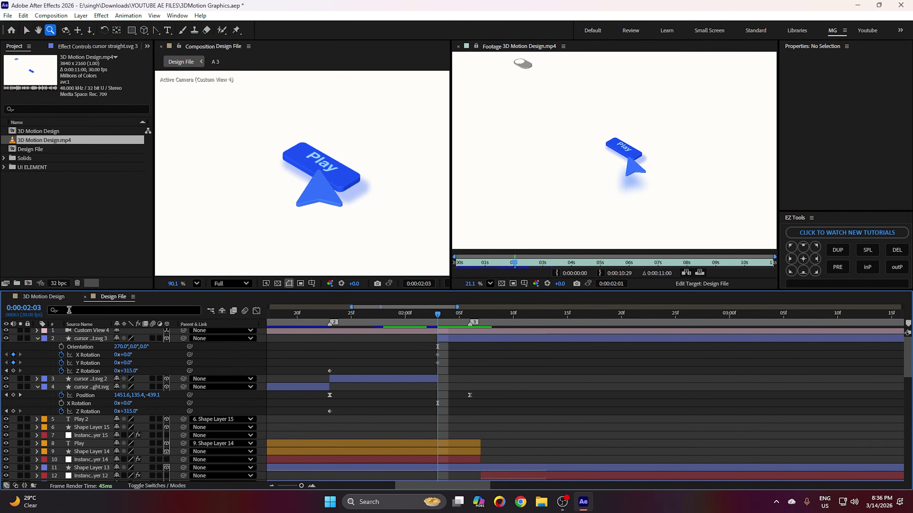
- Check the cursor layers' splits and rotation keyframes around 0:00:02:00 in the finished 3D Motion Design composition
click(42, 297)
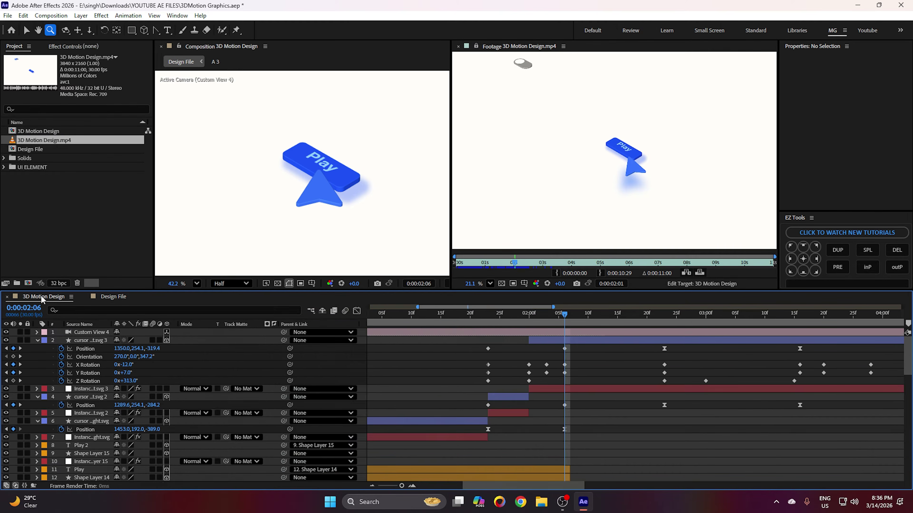
click(529, 326)
mouse_move(530, 326)
mouse_down()
mouse_move(571, 330)
mouse_move(539, 332)
mouse_up()
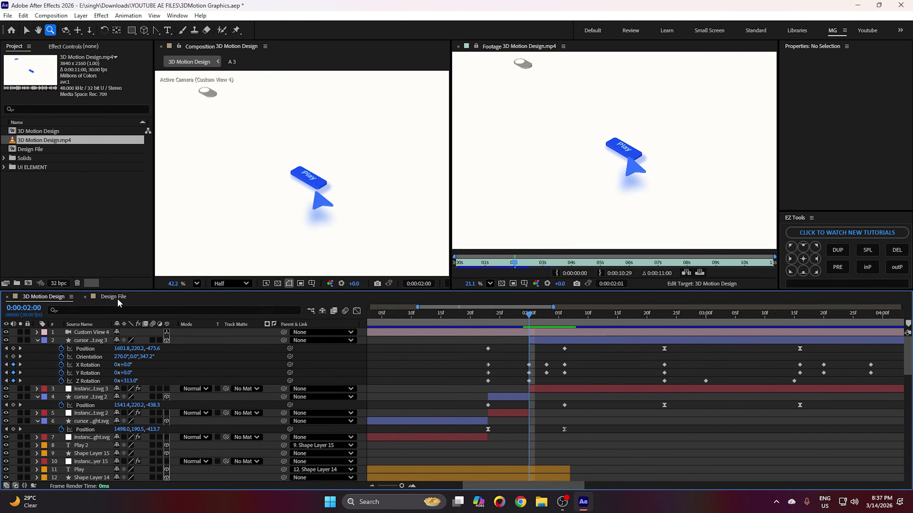
- In the Design File composition, move the cut between the second and third cursor pieces and the X and Y Rotation keyframes to 0:00:02:00
click(113, 296)
drag(427, 323, 405, 340)
click(430, 377)
drag(437, 380, 403, 384)
drag(430, 351, 406, 361)
click(423, 360)
- Keyframe the last cursor piece at 0:00:02:03 with X Rotation 39°, Y Rotation -23° and Z Rotation 322°
drag(406, 315, 441, 317)
mouse_move(125, 363)
mouse_down()
mouse_move(145, 357)
mouse_move(122, 362)
mouse_move(135, 369)
mouse_move(113, 362)
mouse_up()
key(ctrl+z)
click(160, 363)
click(149, 361)
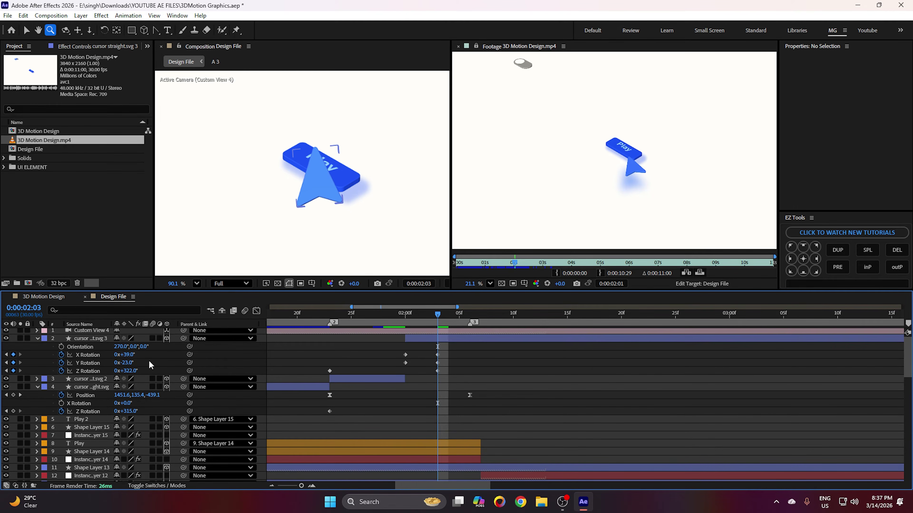
- Copy the cursor's first Z Rotation keyframe of 315° to 0:00:02:00
click(328, 371)
click(404, 314)
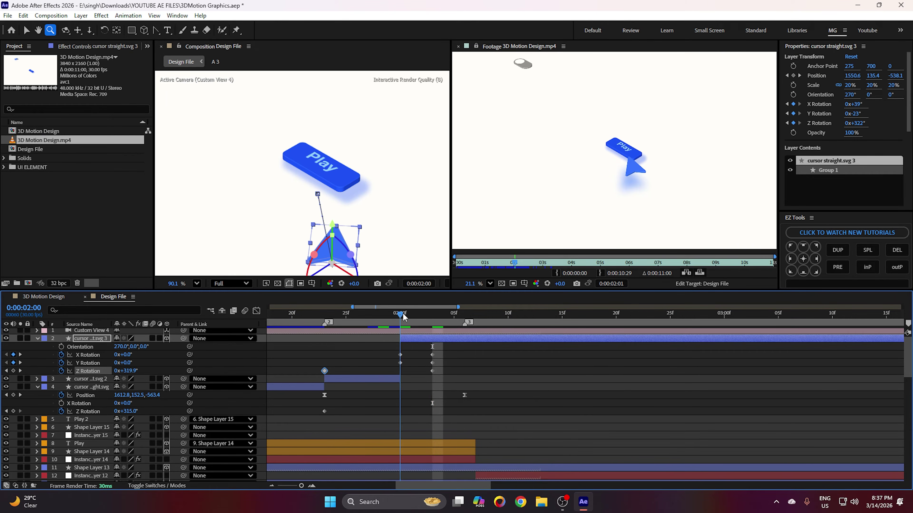
key(ctrl+v)
click(369, 340)
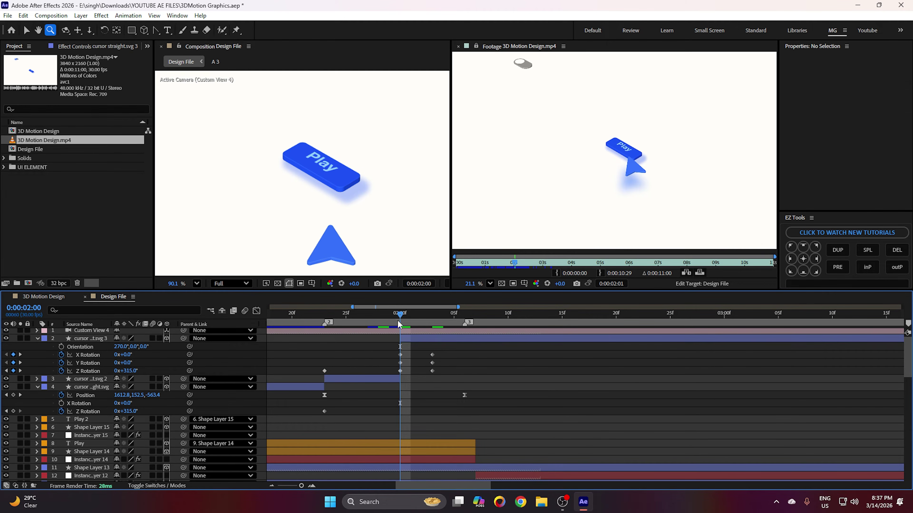
- Adjust the cursor's rotation at 0:00:02:03 to X 21°, Y -26° and Z 318°
drag(399, 319, 432, 315)
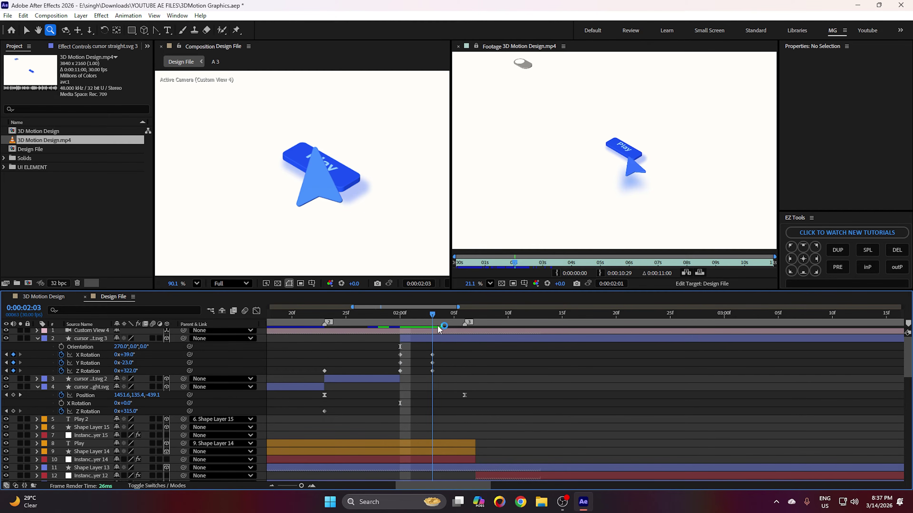
drag(129, 358, 130, 371)
click(439, 368)
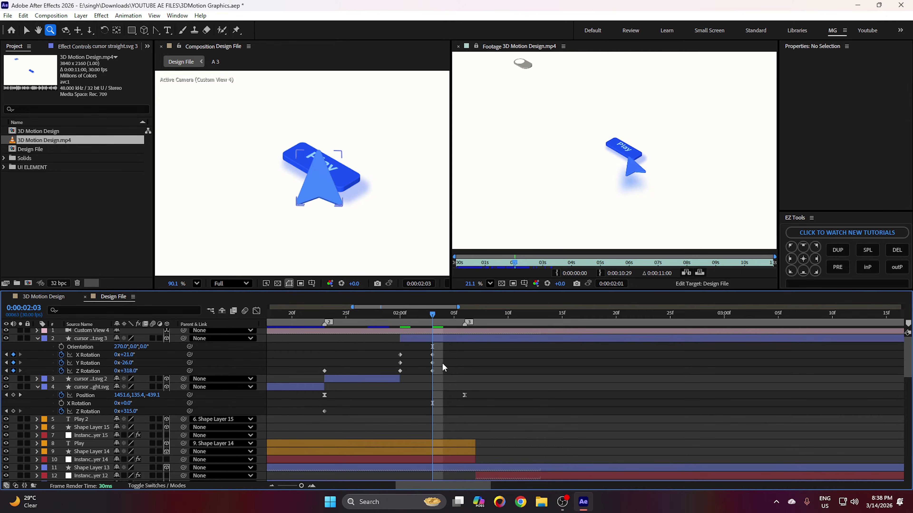
- Add an X Rotation keyframe of -21° to the last cursor piece at 0:00:02:06
key(comma)
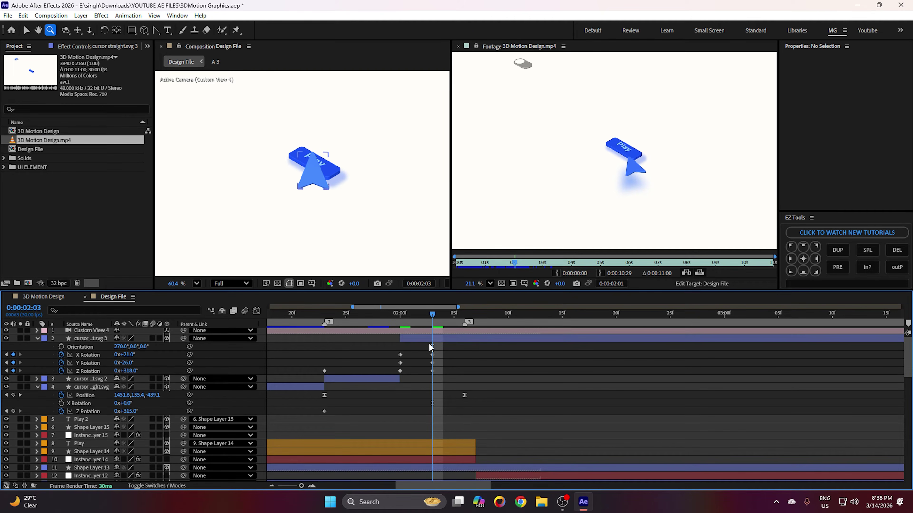
key(k)
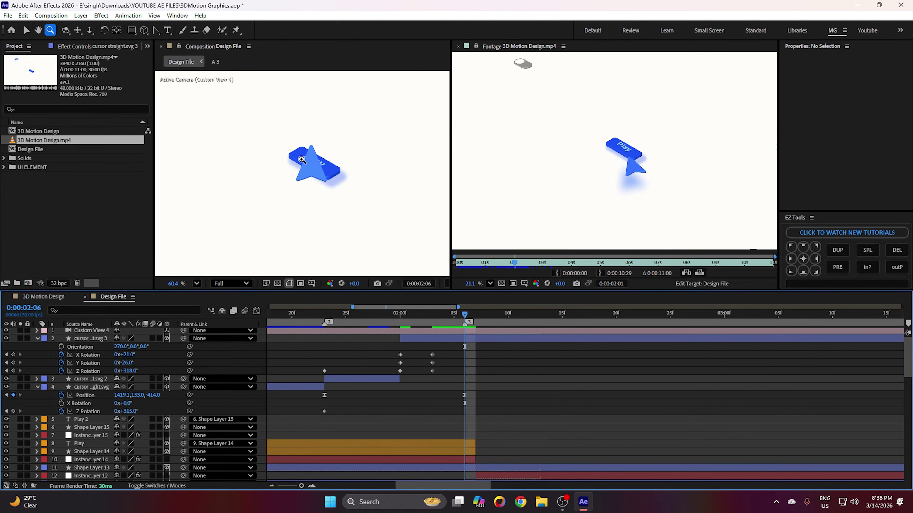
key(slash)
click(26, 29)
drag(129, 355, 124, 355)
click(124, 355)
text(7)
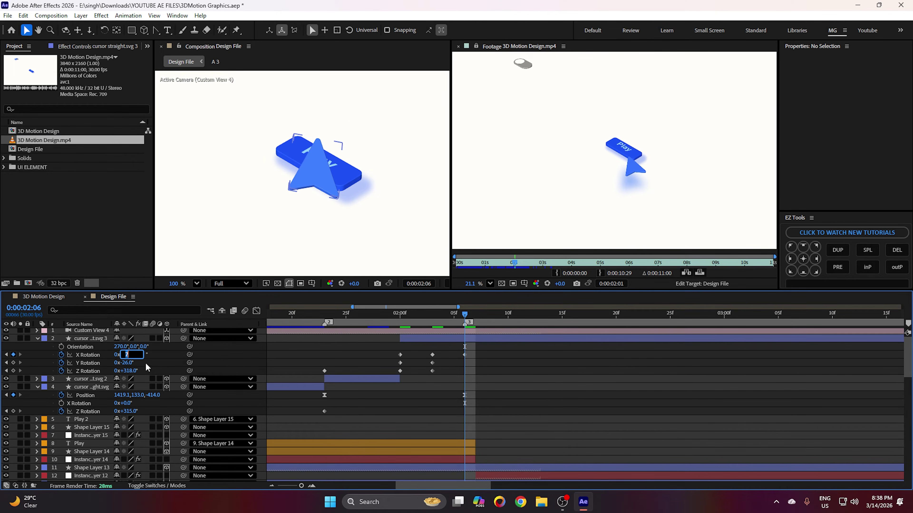
text(1)
key(Return)
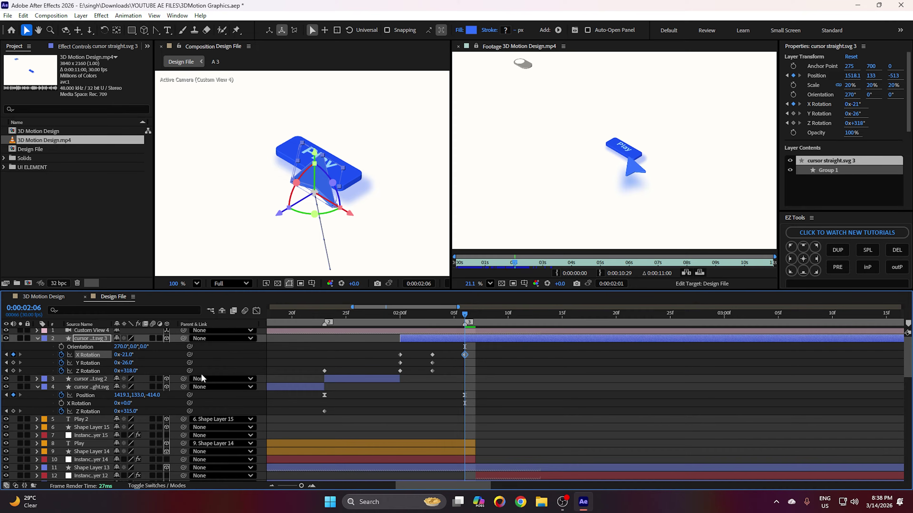
- Try a Y Rotation of 26° on the cursor at 0:00:02:06, and undo the last rotation changes
click(129, 364)
text(26)
key(Return)
key(ctrl+z)
key(ctrl+z)
- Set the cursor's X Rotation to -22° and Y Rotation to 14° at 0:00:02:06, keeping Z Rotation at 318°
mouse_move(128, 356)
mouse_down()
mouse_move(122, 363)
mouse_move(130, 371)
mouse_up()
click(155, 366)
key(ctrl+z)
click(155, 367)
mouse_move(125, 355)
mouse_down()
mouse_move(118, 355)
mouse_move(128, 362)
mouse_up()
drag(132, 371, 131, 371)
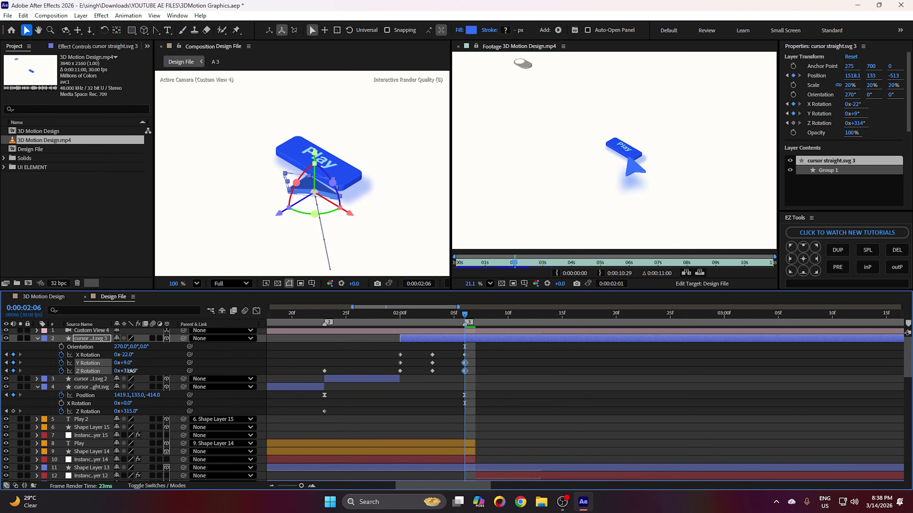
key(ctrl+z)
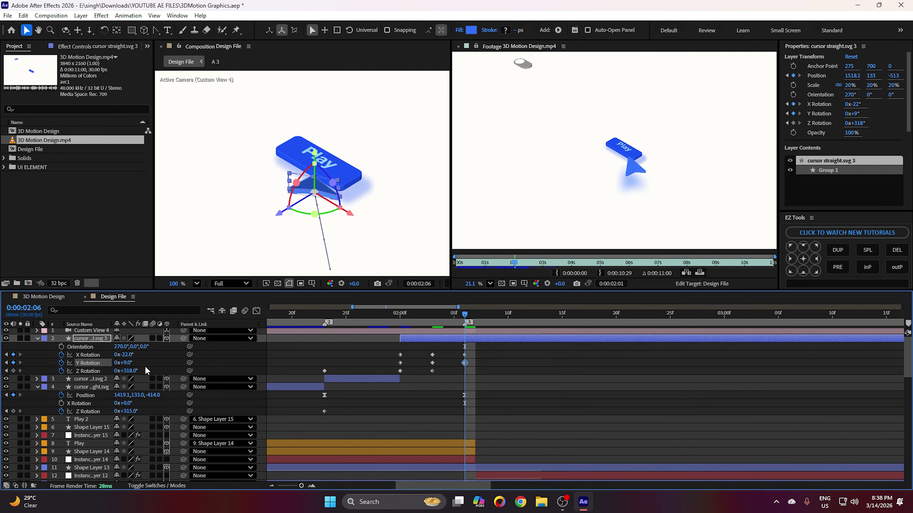
drag(126, 363, 128, 363)
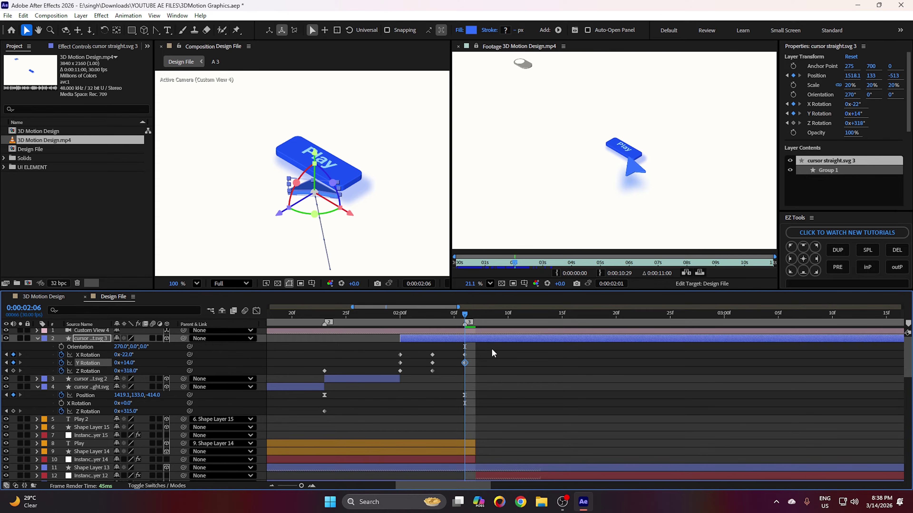
- Inspect the cursor's tilt against the Play button at 0:00:02:06 and back at 0:00:02:00
click(394, 340)
click(318, 187)
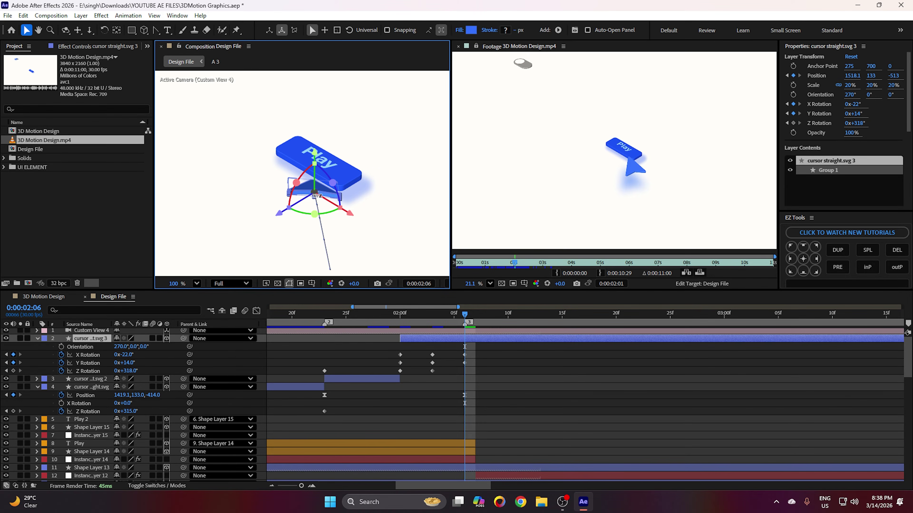
scroll(314, 212, up, 1)
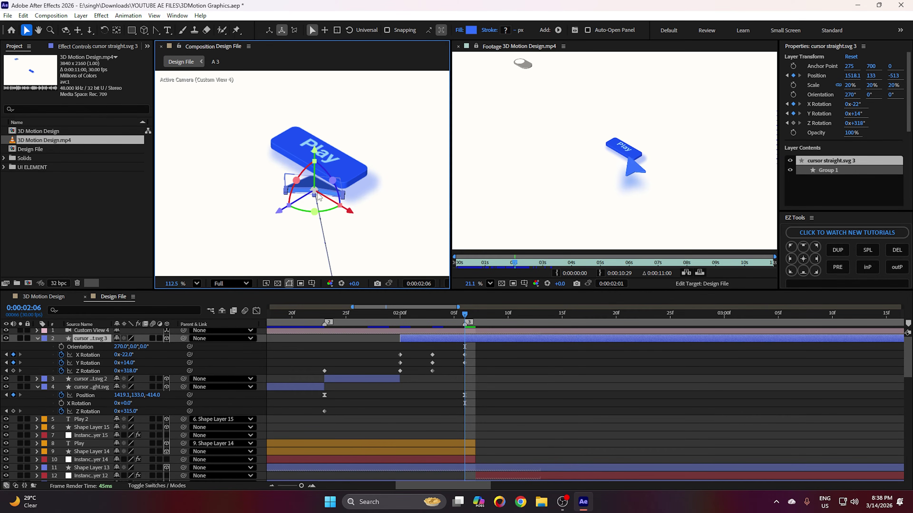
click(443, 314)
click(398, 312)
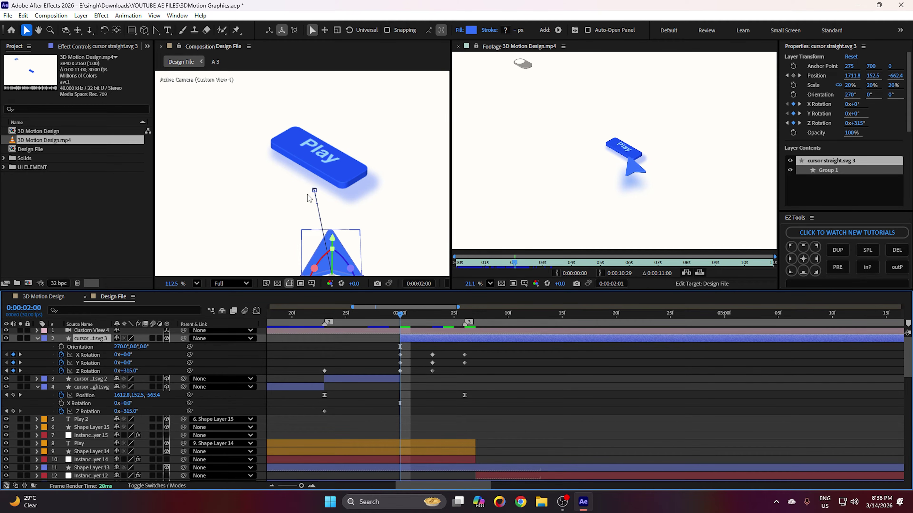
- Examine the cursor's tilt over the Play button at 0:00:02:06
drag(314, 195, 318, 175)
drag(430, 319, 475, 326)
drag(448, 316, 463, 316)
scroll(319, 207, up, 1)
click(512, 364)
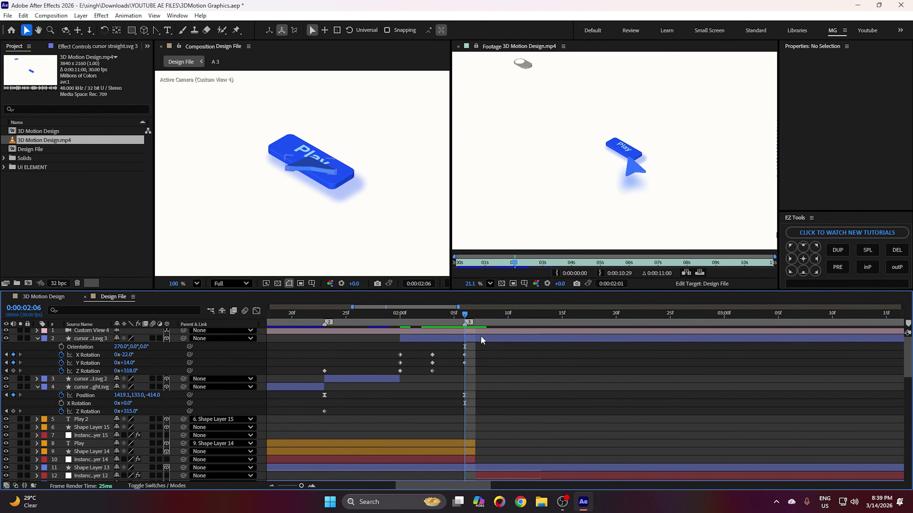
scroll(441, 372, down, 2)
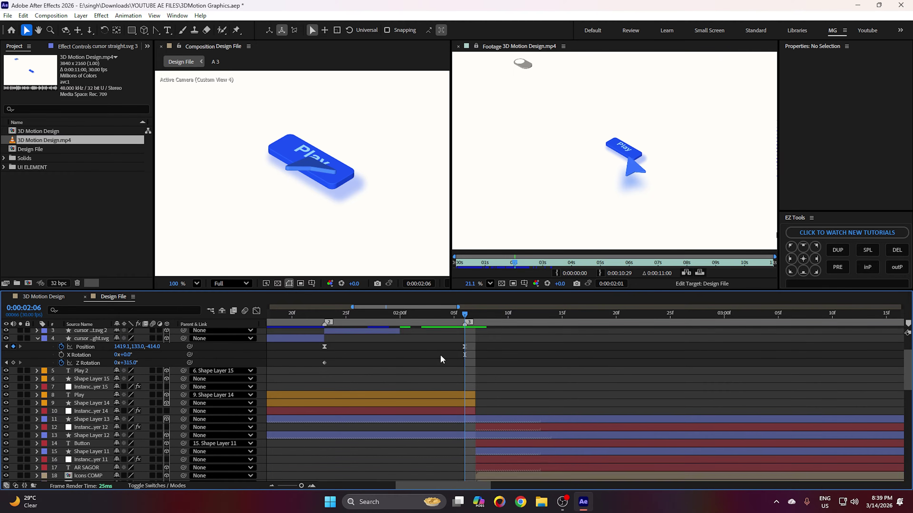
scroll(439, 355, up, 3)
scroll(325, 198, down, 1)
scroll(324, 199, down, 2)
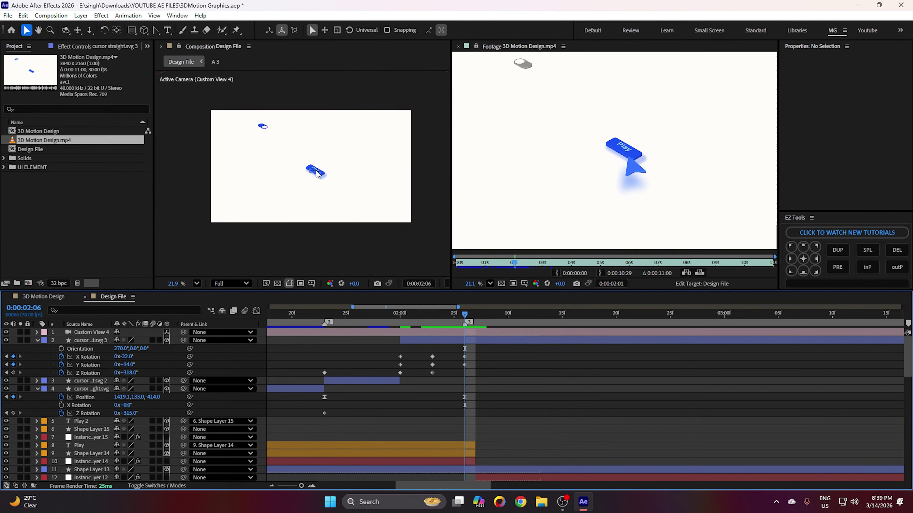
- Fit the composition in view and preview the cursor's landing on the Play button from 0:00:01:23
click(196, 283)
click(208, 298)
drag(413, 317, 324, 317)
key(space)
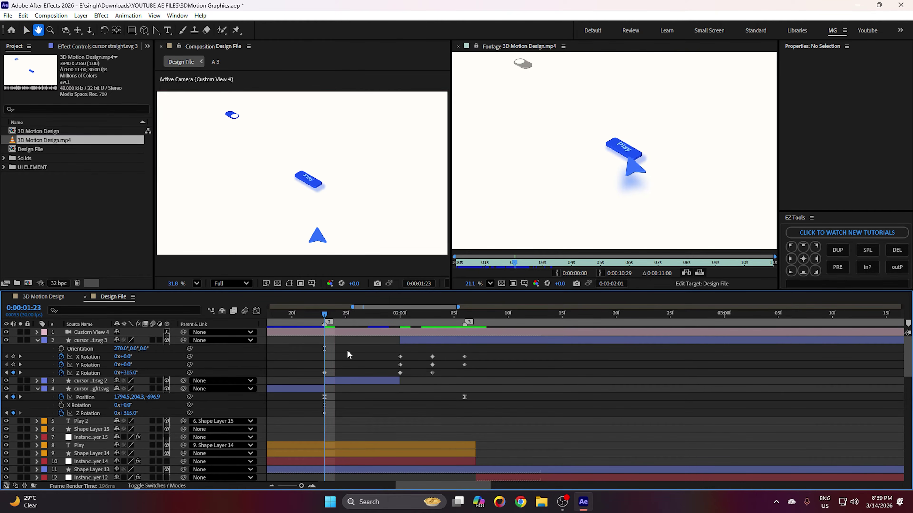
click(397, 315)
key(space)
mouse_move(455, 329)
mouse_down()
mouse_move(444, 331)
mouse_move(469, 332)
mouse_up()
- Try an X Rotation of -11° and a Y Rotation of 6° on the cursor at 0:00:02:06, previewing the landing from 0:00:02:00
scroll(299, 182, up, 4)
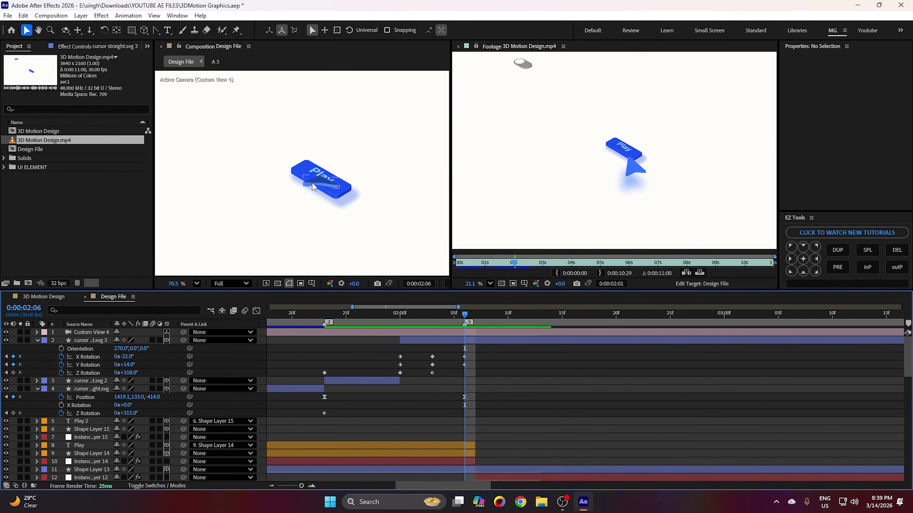
click(313, 187)
drag(122, 357, 128, 353)
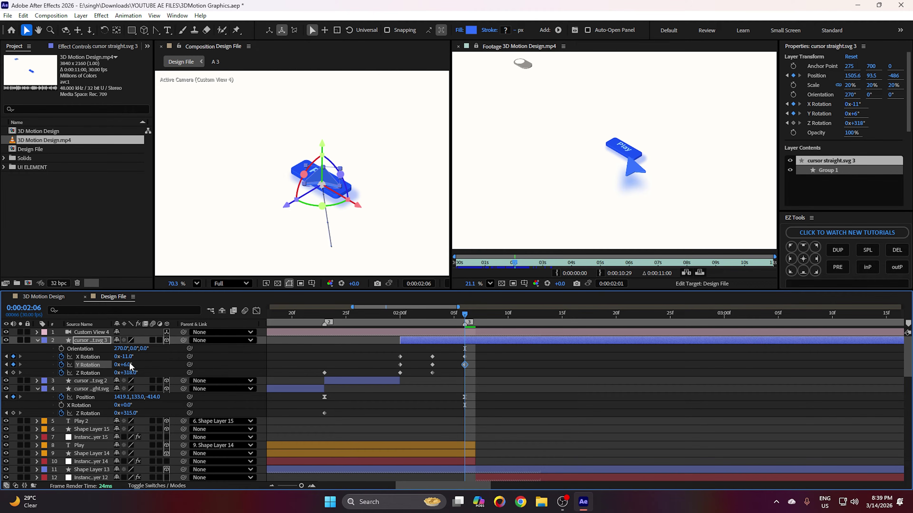
click(465, 370)
click(399, 315)
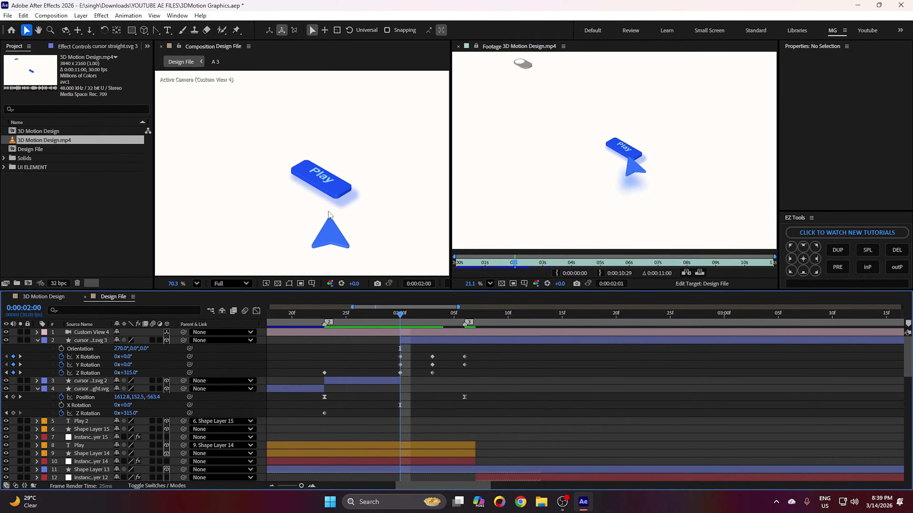
key(space)
key(space)
scroll(323, 190, down, 1)
- Set the last cursor piece's X Rotation to -18.5° and Y Rotation to 8.4° at 0:00:02:06
click(462, 317)
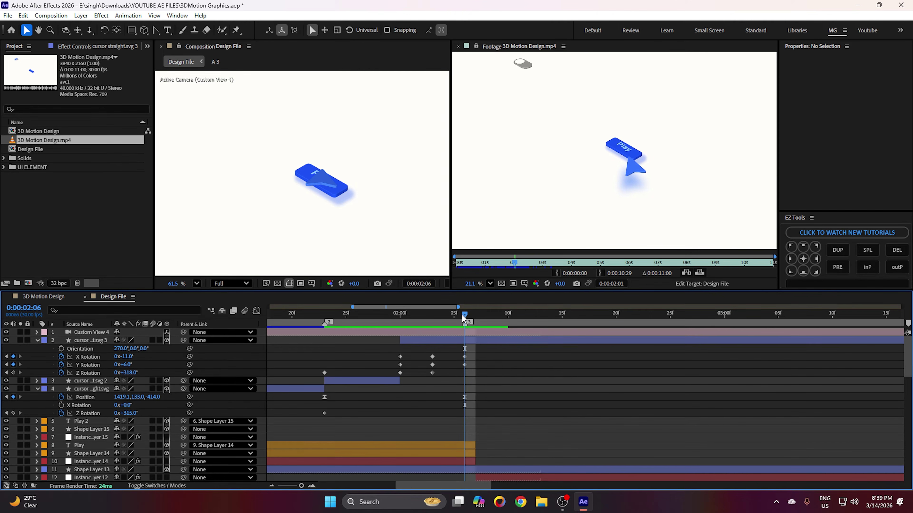
drag(126, 358, 129, 357)
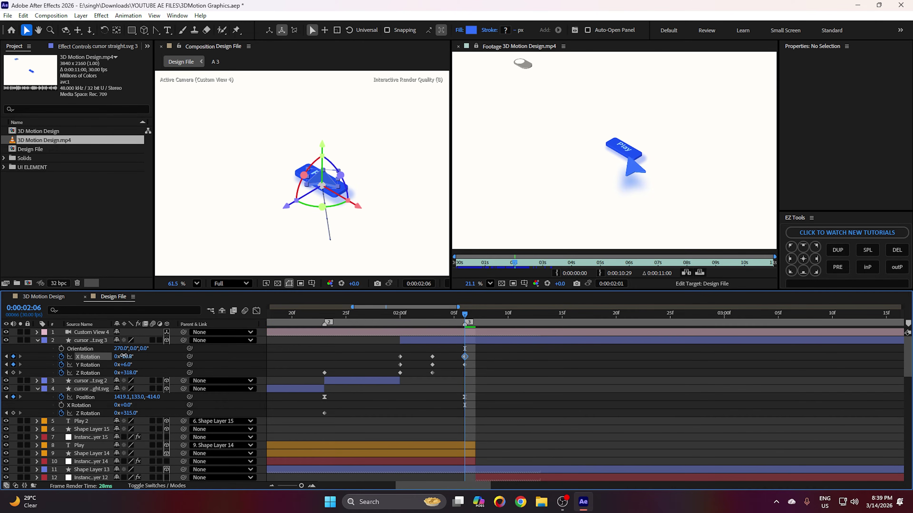
click(90, 357)
drag(126, 364, 118, 366)
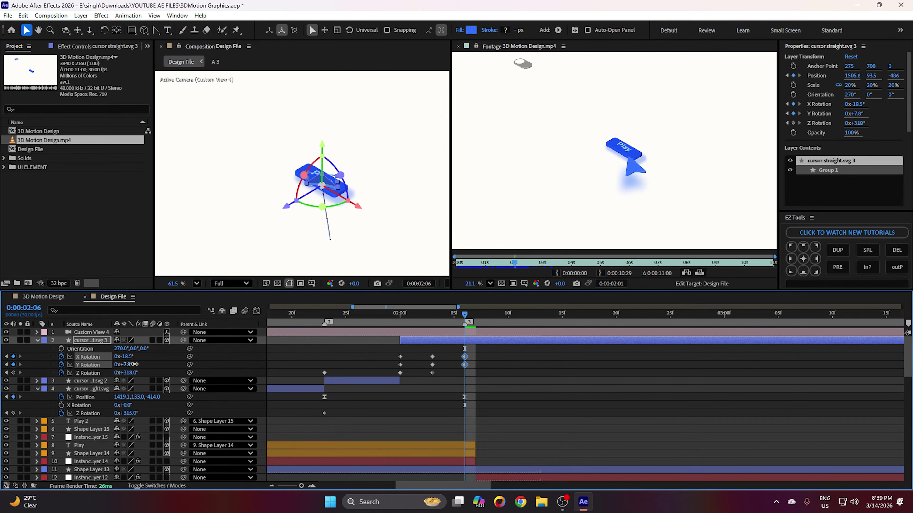
click(493, 361)
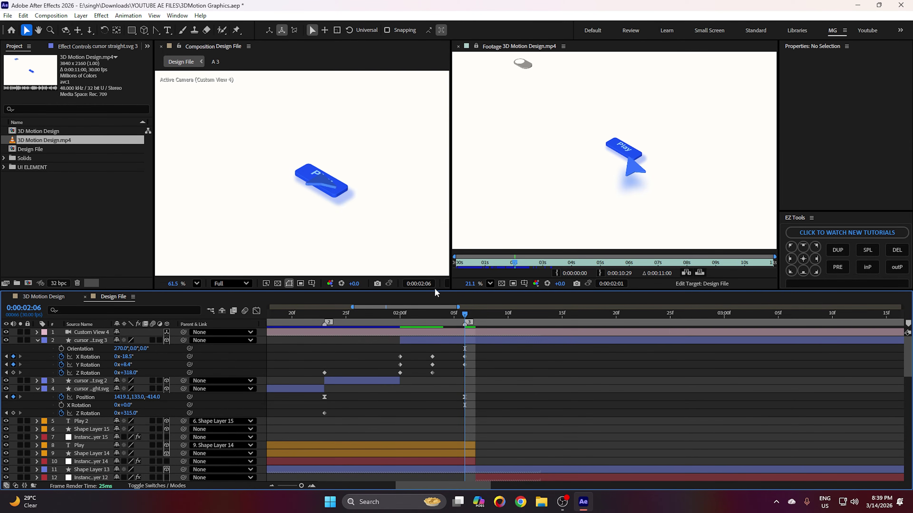
- Preview the cursor's flight and landing repeatedly, starting from 0:00:01:28, 0:00:01:22 and 0:00:01:23
click(378, 314)
key(shift+slash)
key(space)
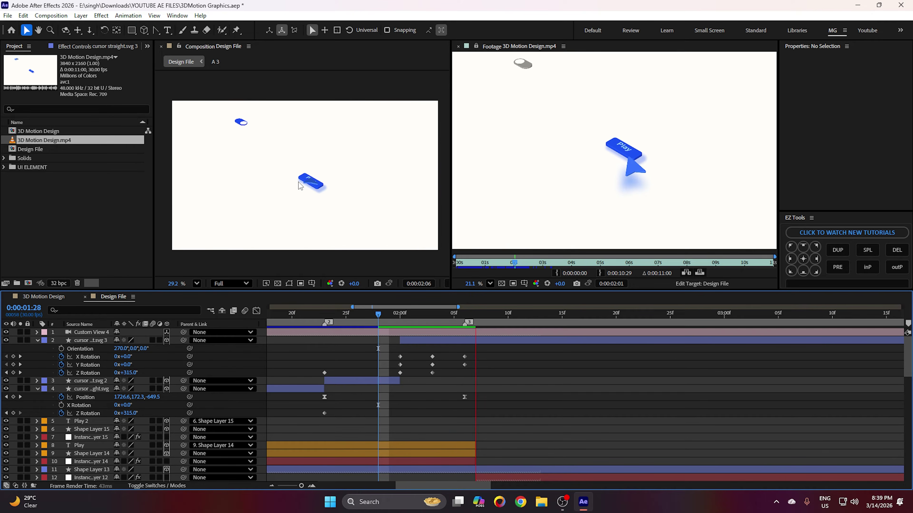
key(space)
drag(381, 314, 335, 274)
scroll(321, 203, down, 3)
scroll(321, 203, up, 1)
click(316, 313)
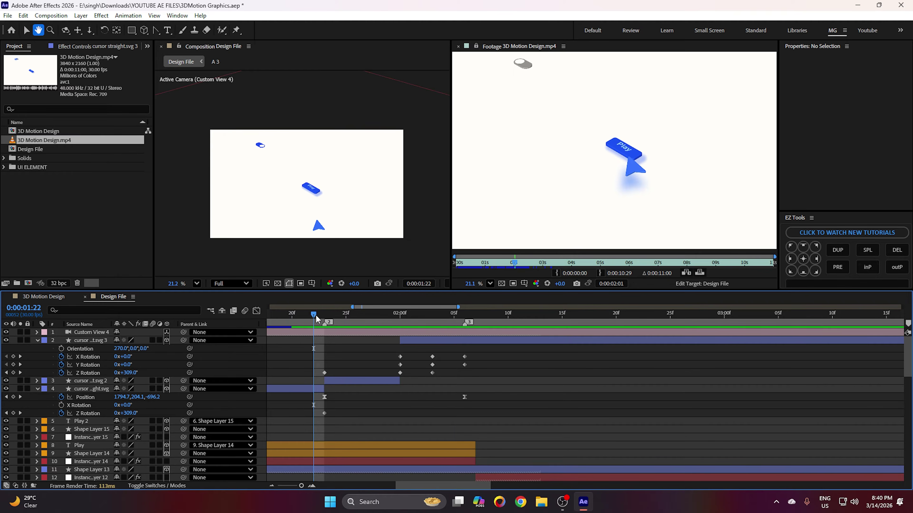
key(space)
key(space)
drag(387, 317, 320, 319)
key(space)
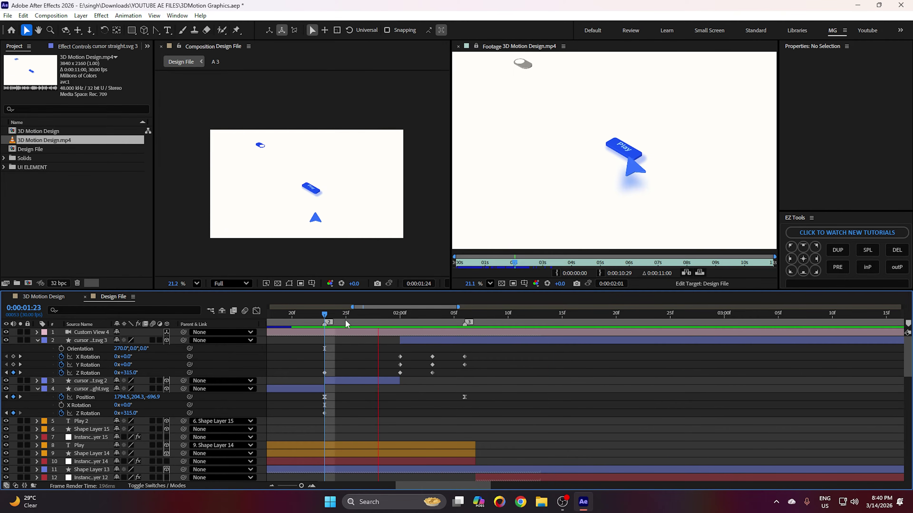
key(space)
- Centre the anchor point of the second cursor piece (cursor straight.svg 2) at 0:00:01:25
scroll(317, 189, up, 4)
click(345, 318)
drag(325, 252, 330, 174)
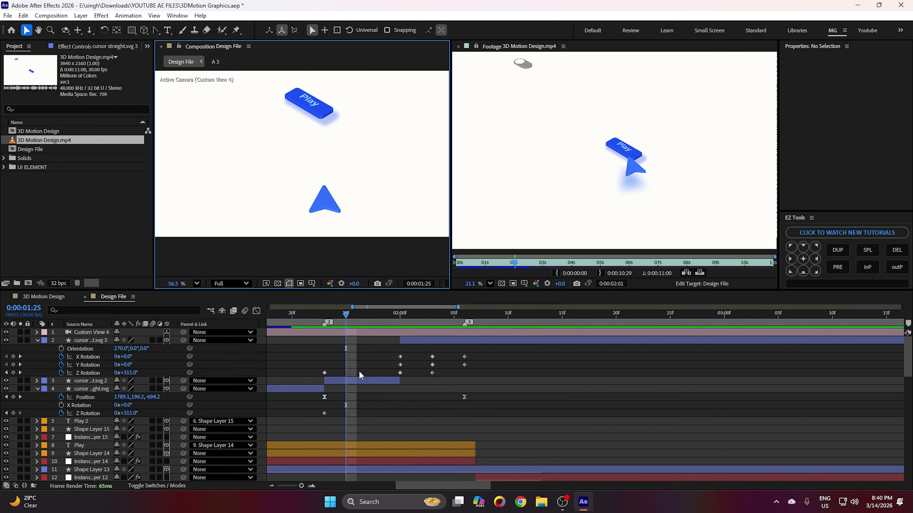
click(360, 380)
click(803, 259)
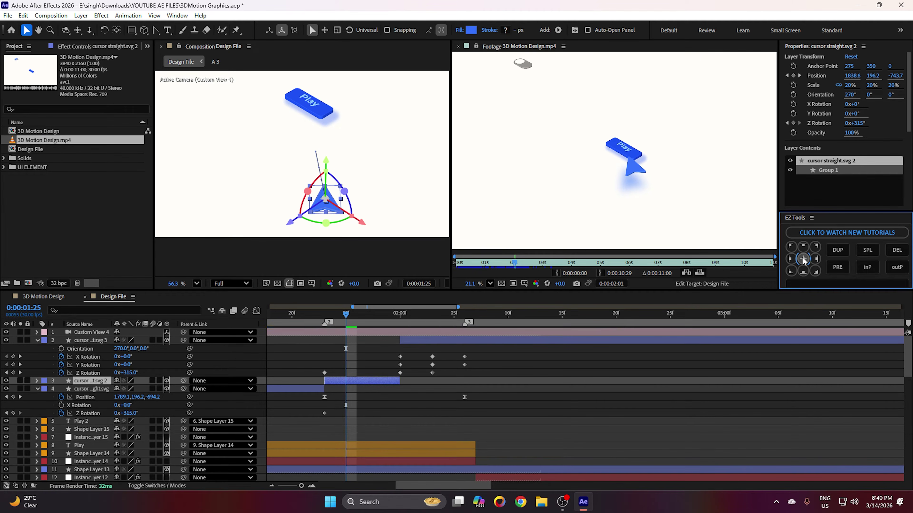
scroll(326, 191, up, 3)
scroll(316, 162, down, 2)
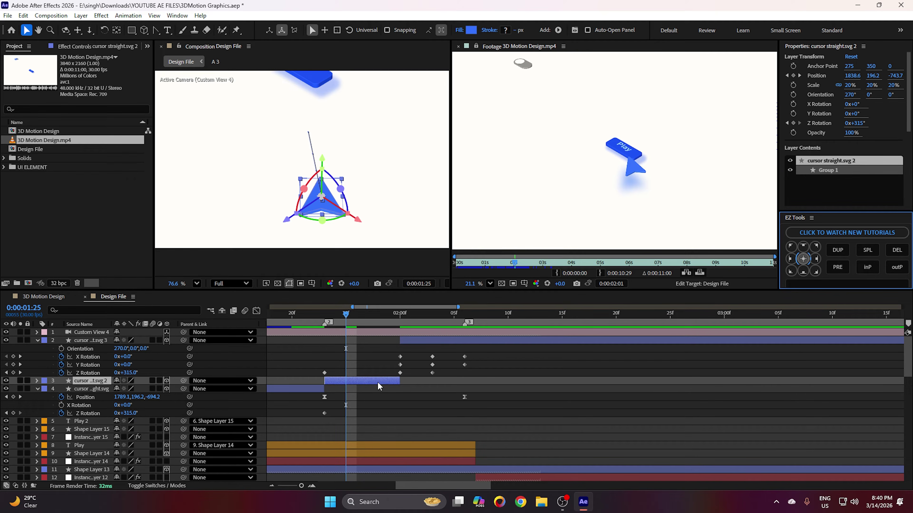
- Replace the second cursor piece's Position keyframe at 0:00:02:06 with a copy of the third piece's end Position keyframe (1505.6, 93.5, -486)
key(u)
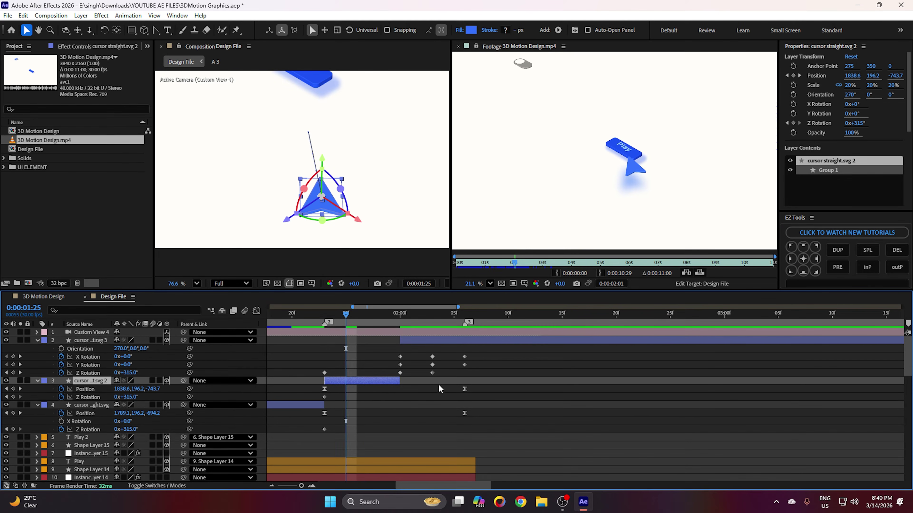
click(446, 340)
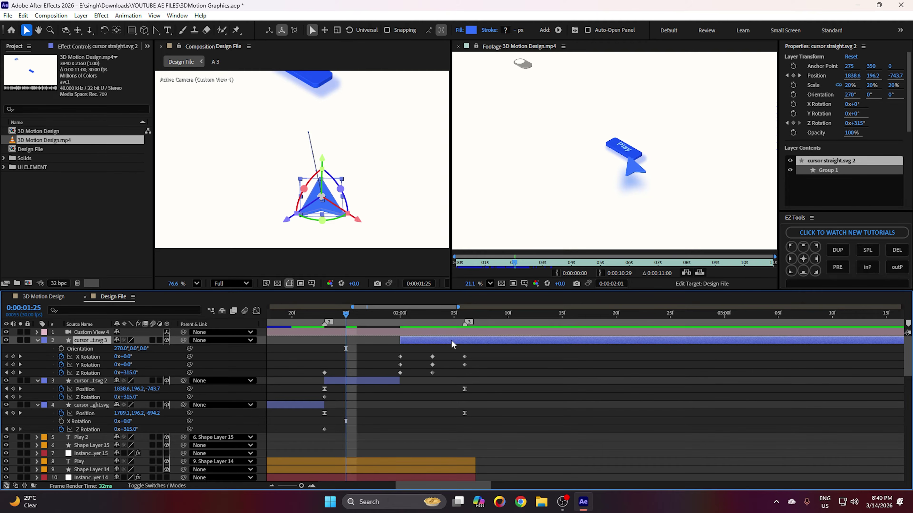
key(p)
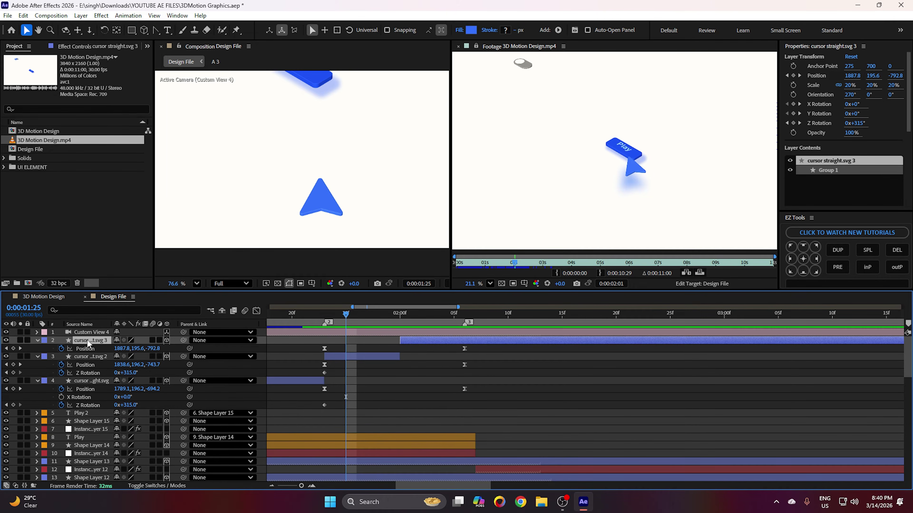
right_click(464, 349)
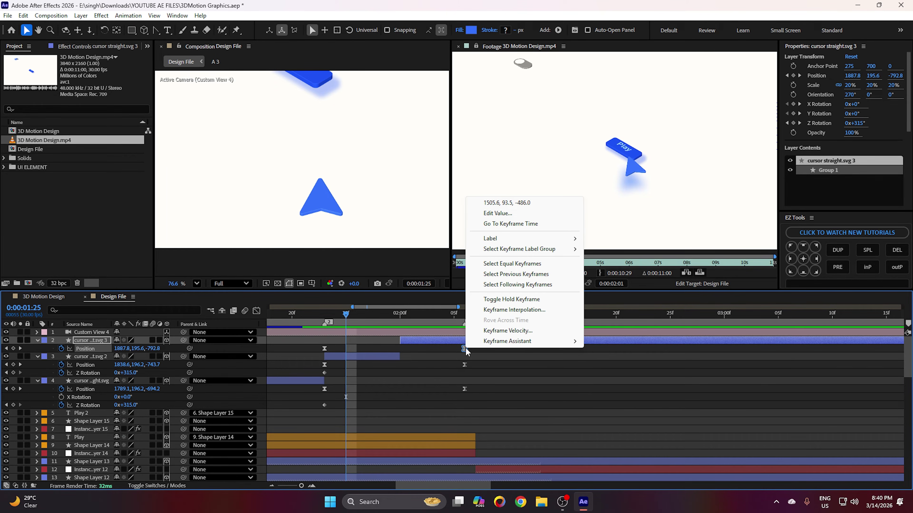
key(Escape)
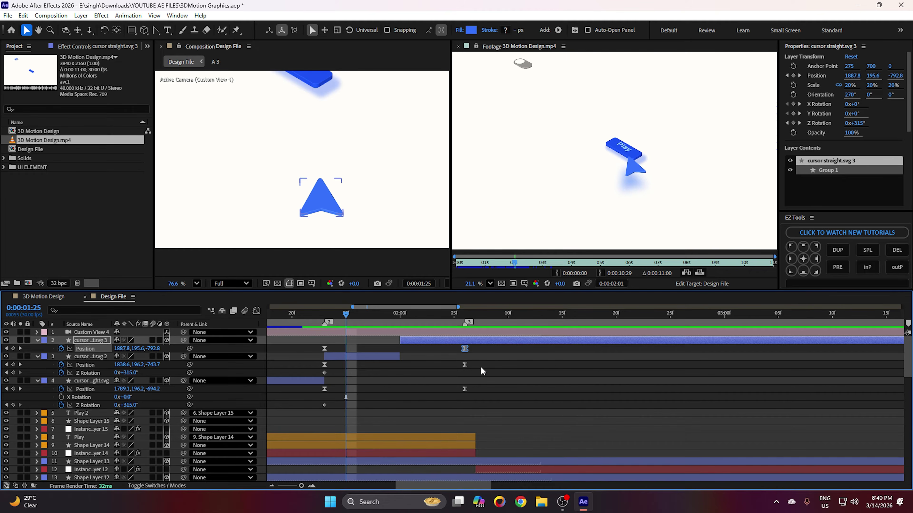
click(479, 366)
click(464, 315)
click(465, 364)
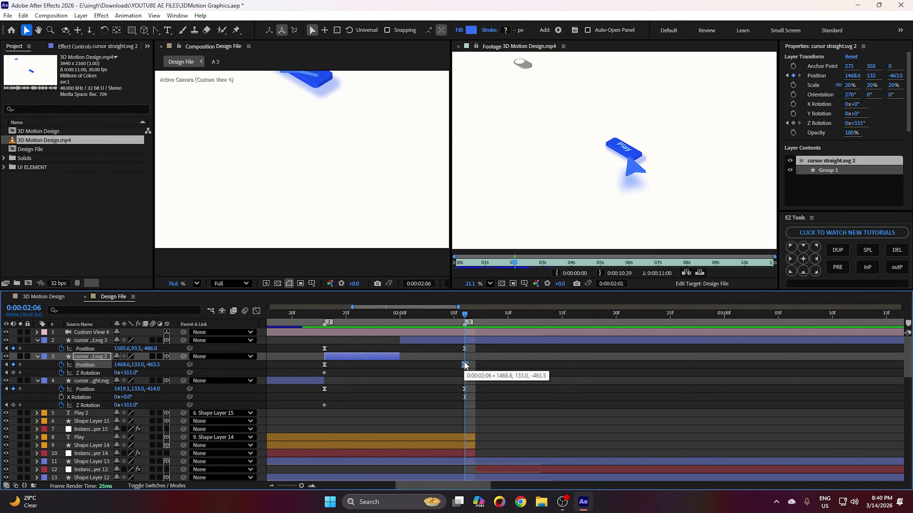
key(Delete)
key(ctrl+v)
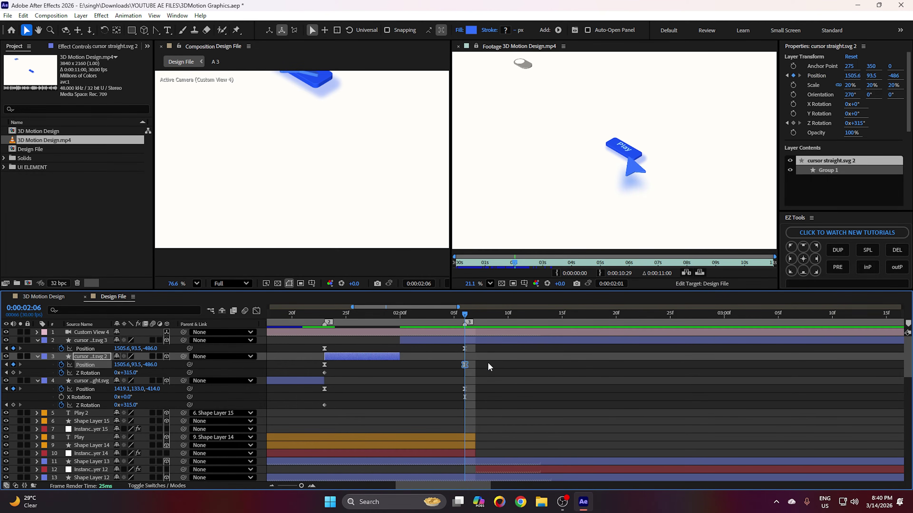
click(489, 367)
- Add an Orientation keyframe to the second cursor piece at 0:00:01:28 and move it to 0:00:01:23
scroll(355, 188, down, 3)
scroll(354, 188, up, 2)
click(379, 317)
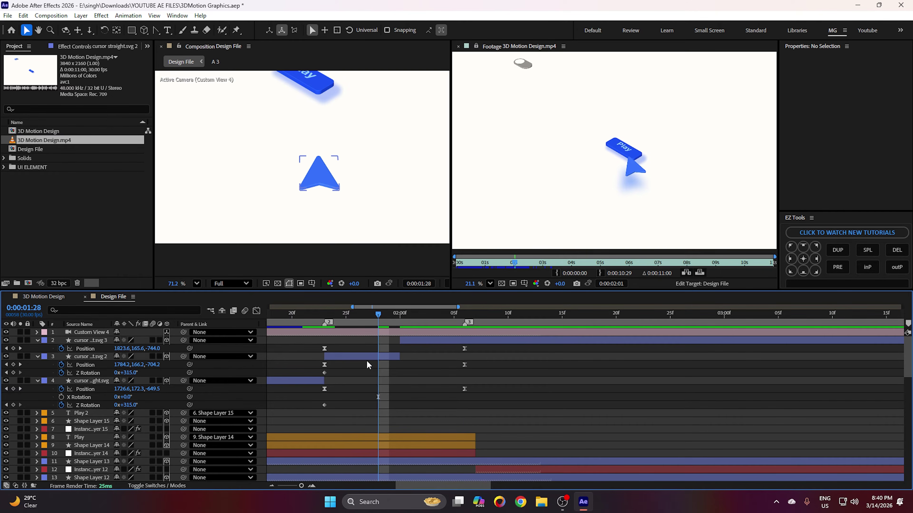
click(90, 356)
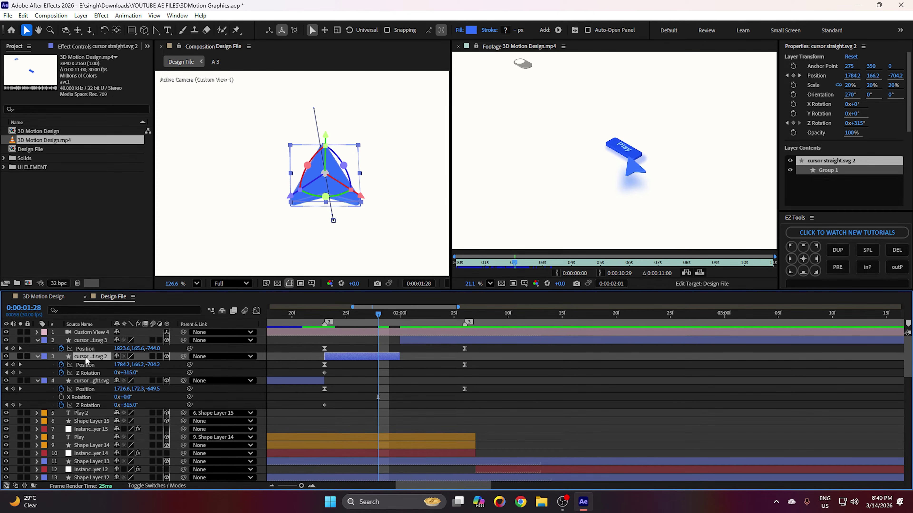
key(alt+shift+r)
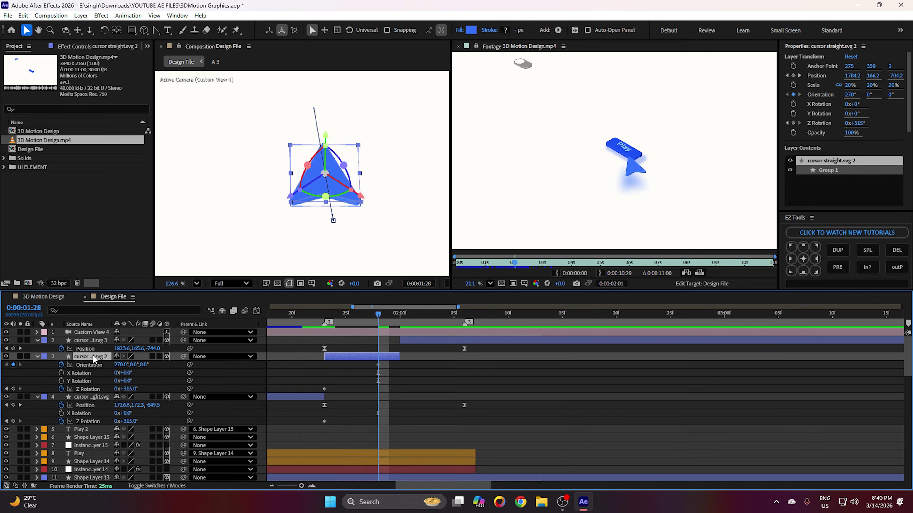
key(u)
drag(378, 374, 329, 377)
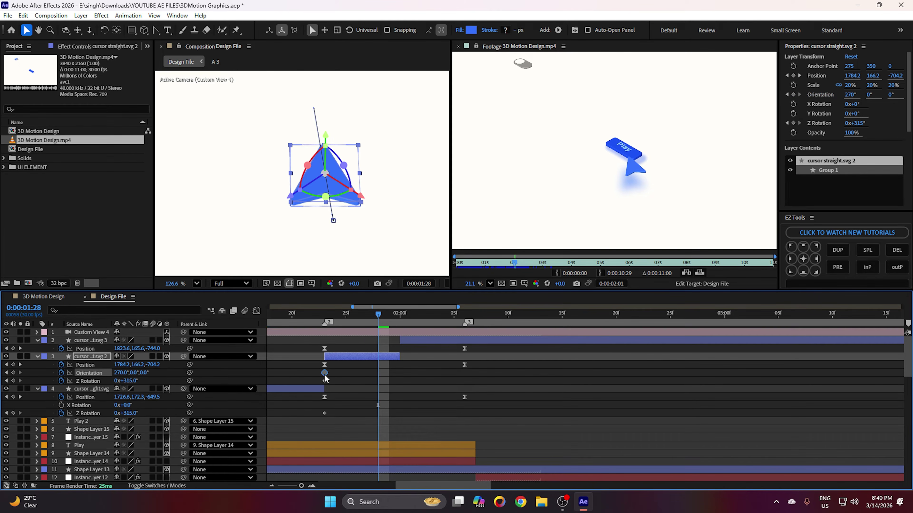
- Set the second cursor piece's Orientation to 0°, 32°, 339° at 0:00:01:28
drag(120, 374, 153, 380)
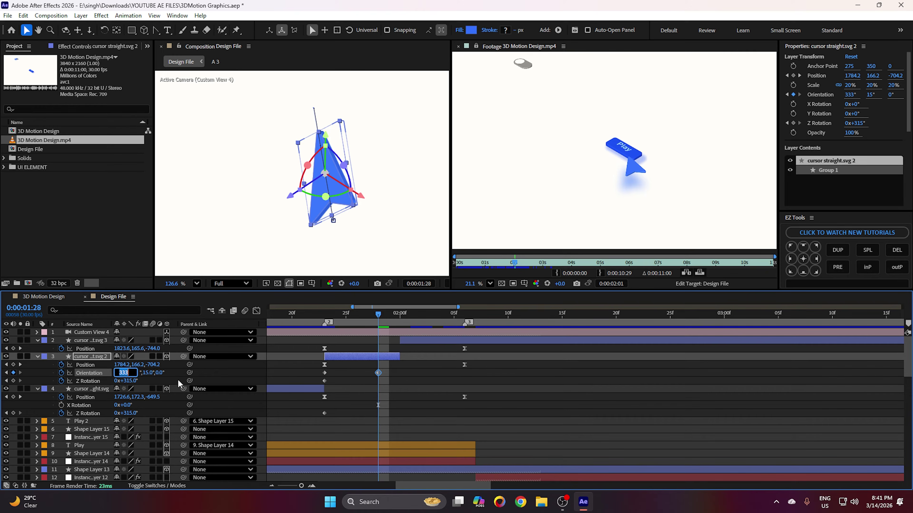
click(157, 379)
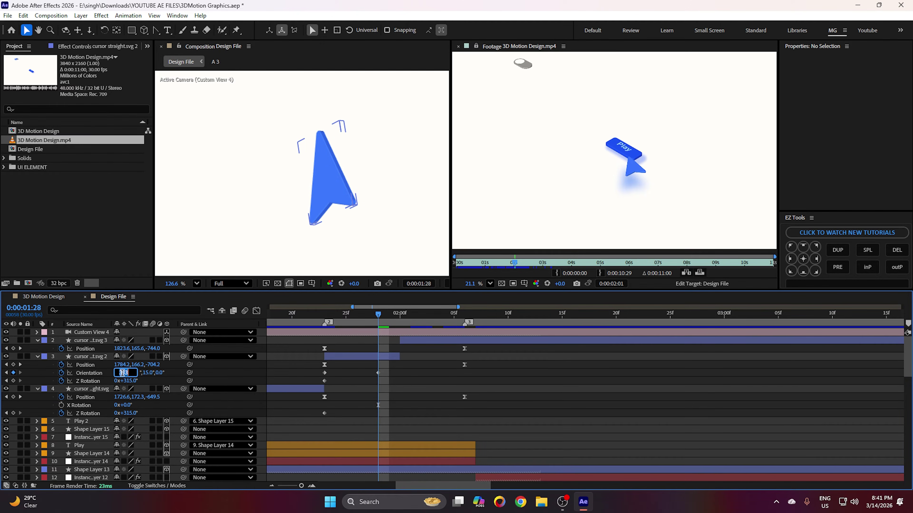
key(Return)
click(169, 382)
mouse_move(128, 373)
mouse_down()
mouse_move(151, 374)
mouse_move(140, 373)
mouse_up()
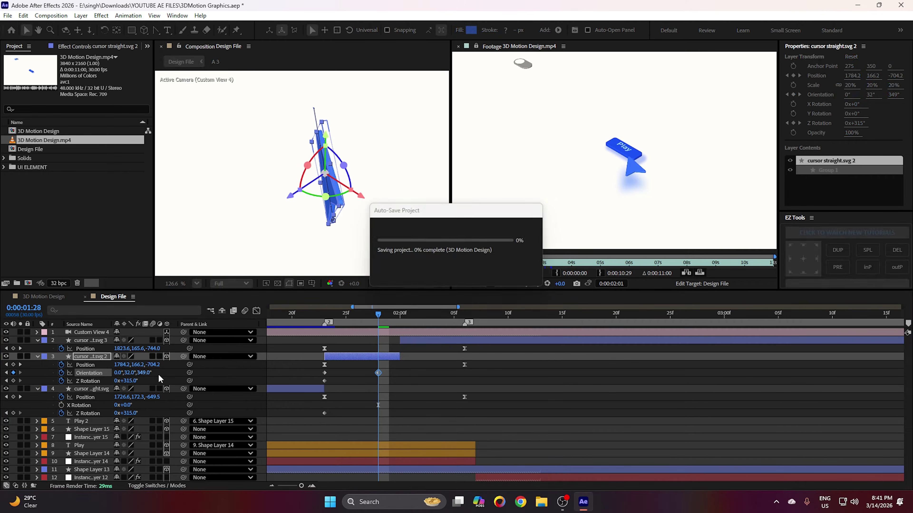
click(166, 381)
drag(142, 374, 139, 373)
click(391, 368)
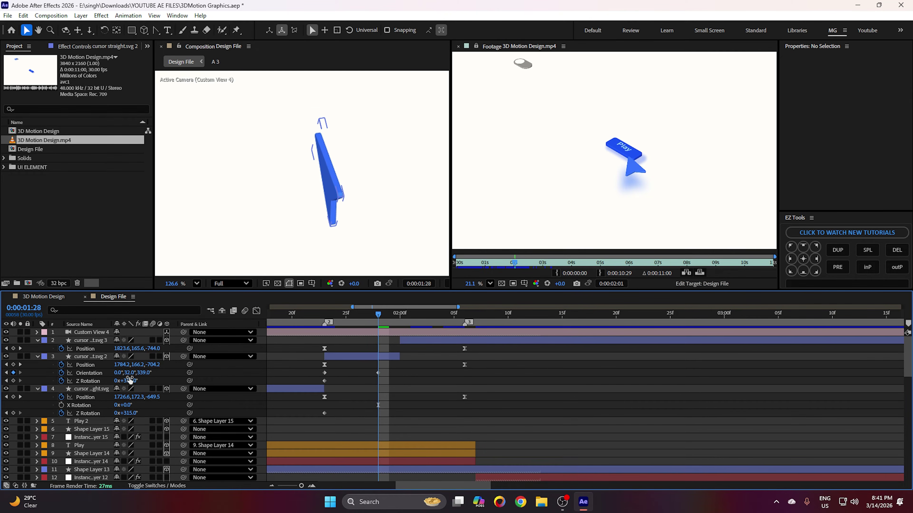
- Move the second cursor piece's tilted Orientation keyframe from 0:00:01:28 to 0:00:01:26
click(339, 169)
mouse_move(387, 320)
mouse_down()
mouse_move(399, 321)
mouse_move(389, 321)
mouse_up()
drag(377, 373, 357, 374)
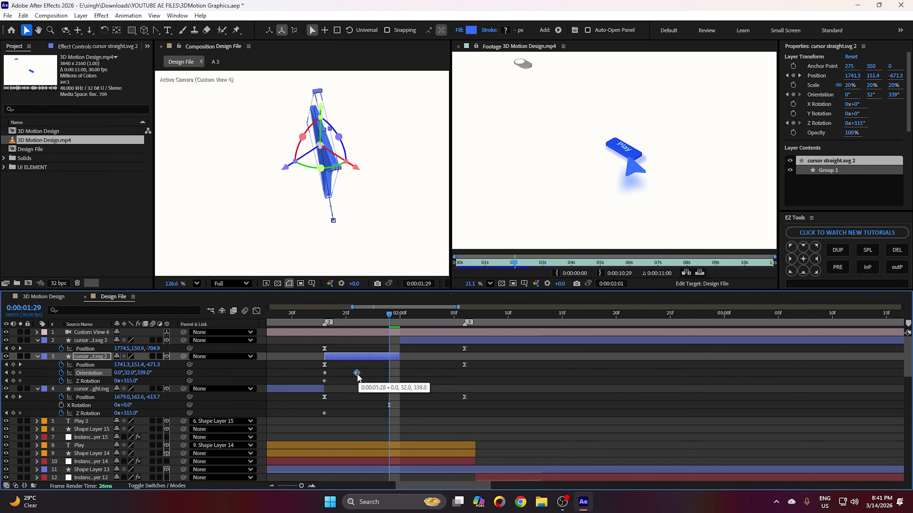
- Hide the third cursor piece at 0:00:02:00 and shift the cut between the second and third pieces one frame later to 0:00:02:01
key(Page_Down)
click(375, 374)
click(138, 342)
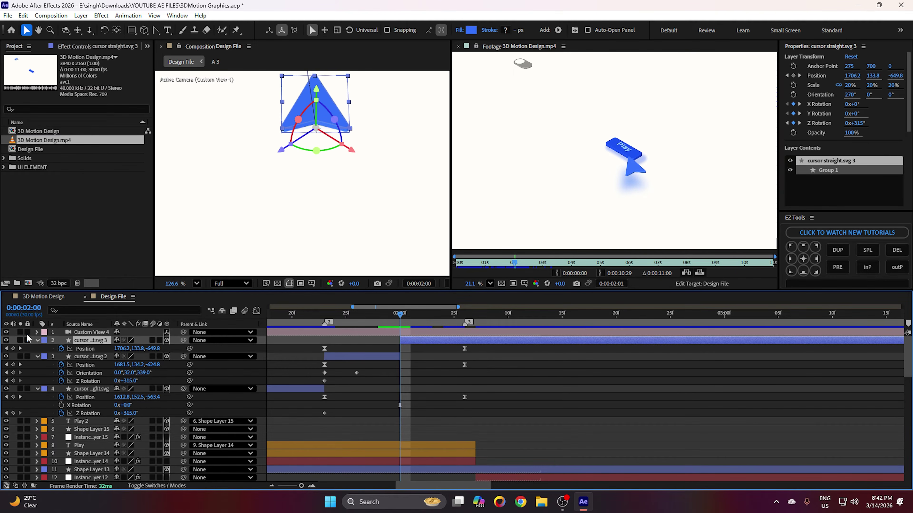
click(6, 341)
drag(400, 357, 408, 338)
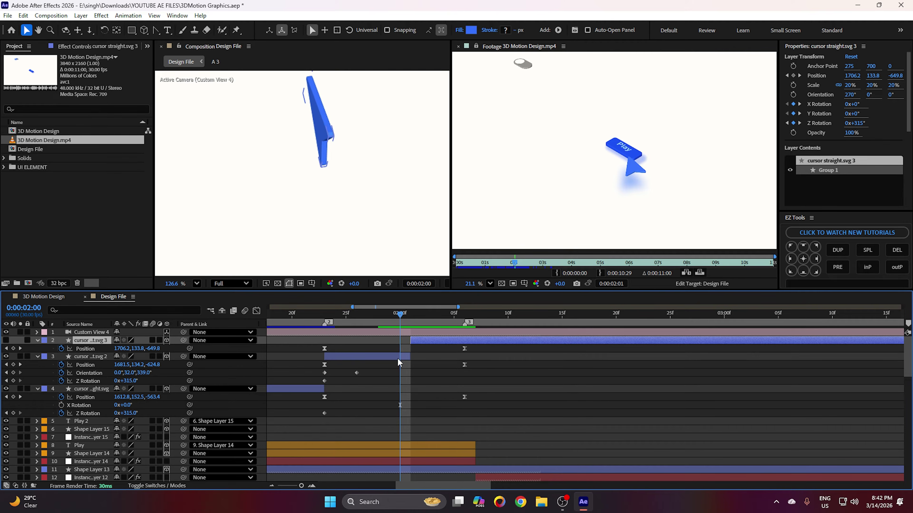
- Set the second cursor piece's Orientation to 180°, 215°, 217° at 0:00:02:00
click(398, 357)
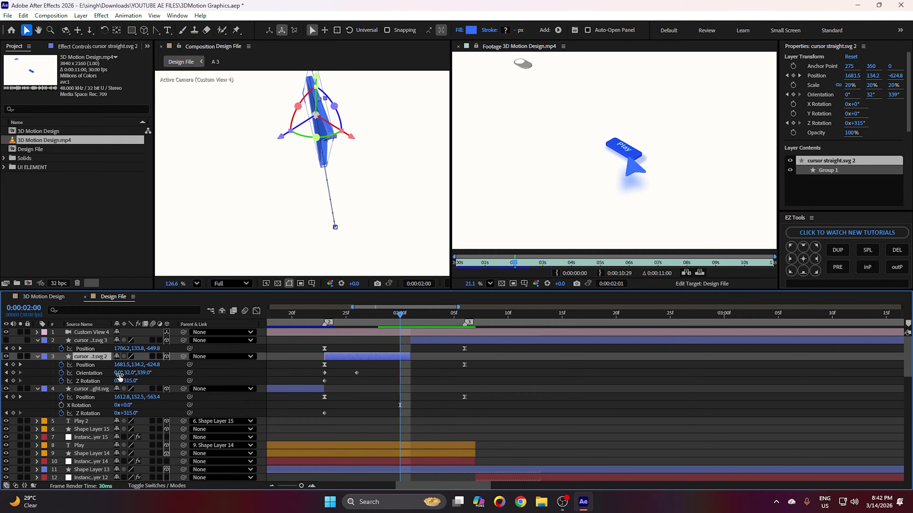
drag(122, 374, 160, 373)
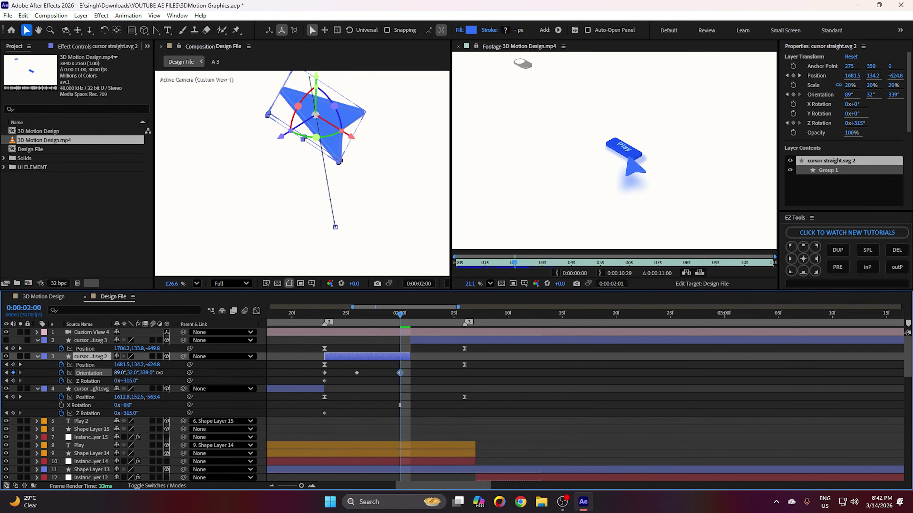
key(F2)
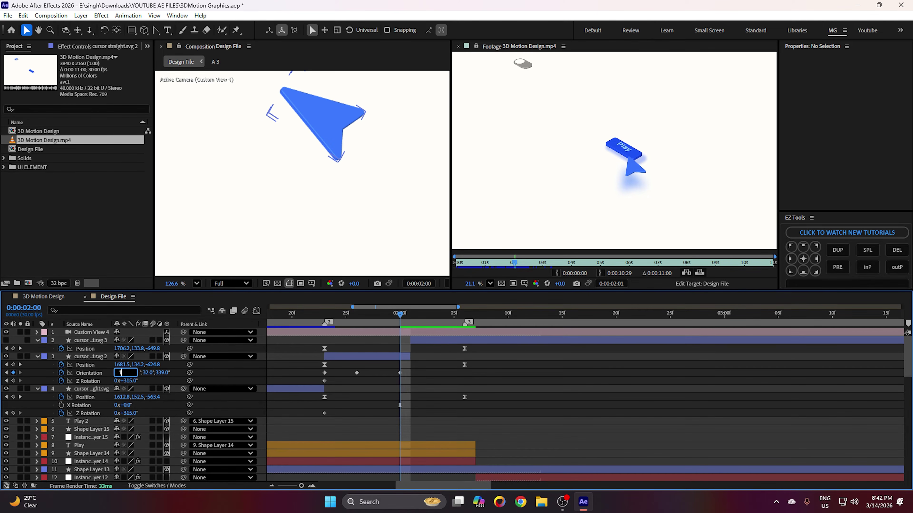
key(Return)
drag(130, 373, 70, 365)
click(228, 383)
click(72, 372)
drag(133, 375, 231, 370)
drag(153, 373, 146, 373)
- Preview the cursor's mid-flight turn from 0:00:01:23 and check the frames up to 0:00:01:28
scroll(282, 211, down, 3)
click(492, 349)
drag(422, 318, 325, 321)
scroll(337, 172, down, 3)
key(space)
key(space)
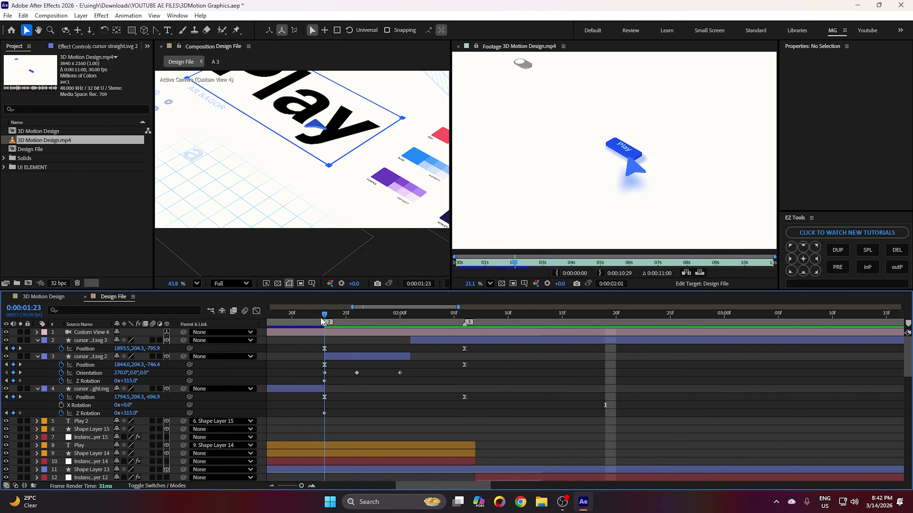
click(325, 321)
drag(330, 318, 320, 337)
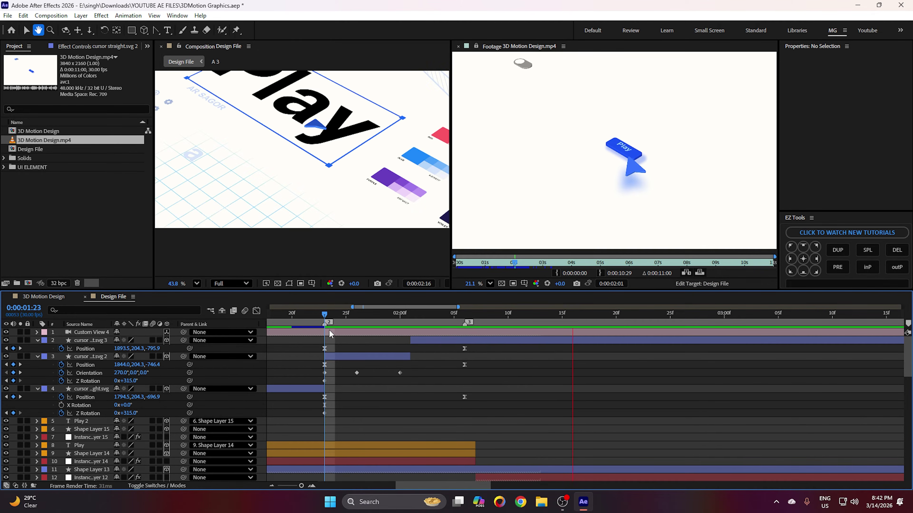
click(368, 322)
key(Page_Down)
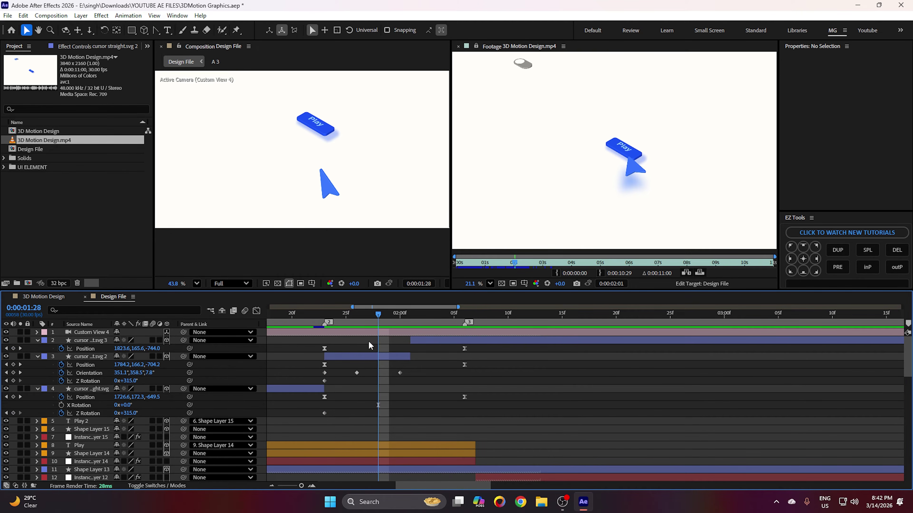
- Inspect the second cursor piece's Orientation keyframe at 0:00:01:26 and replay the turn from just before the cut
click(356, 322)
click(357, 373)
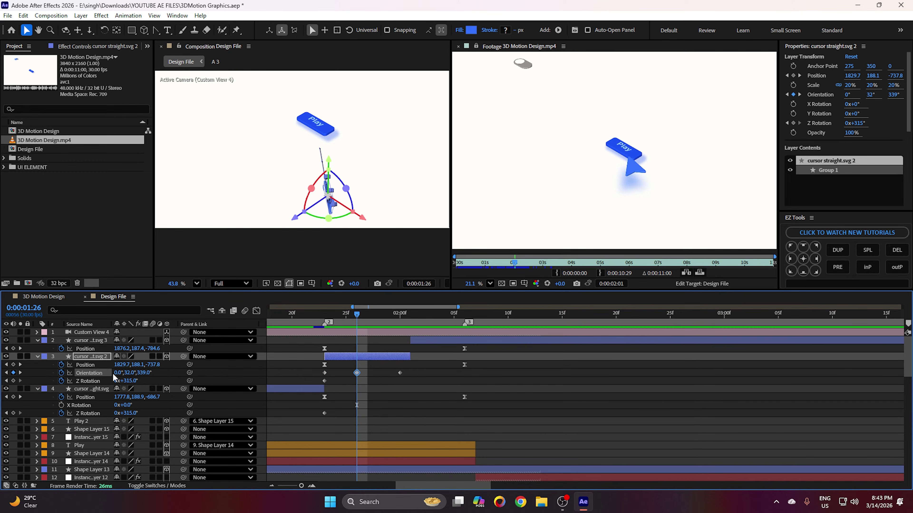
click(422, 271)
drag(357, 316, 303, 329)
key(space)
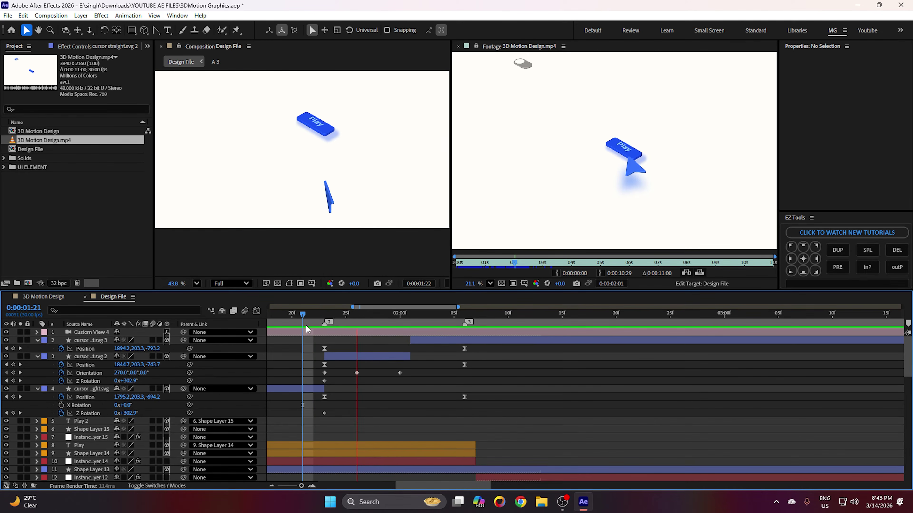
key(space)
click(323, 318)
key(space)
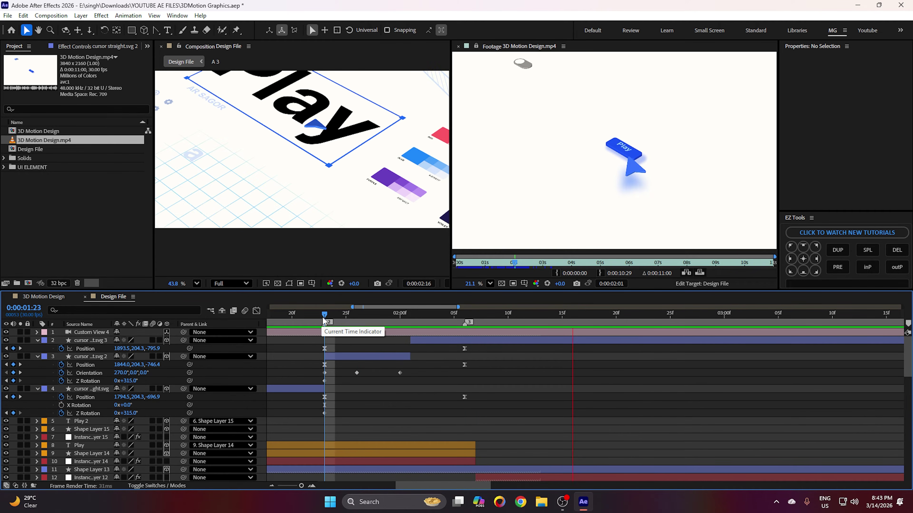
key(space)
- Replay the cursor's turn and landing from 0:00:01:22 with the whole composition in view
scroll(310, 154, down, 1)
key(shift+Page_Up)
key(shift+Page_Up)
key(shift+Page_Up)
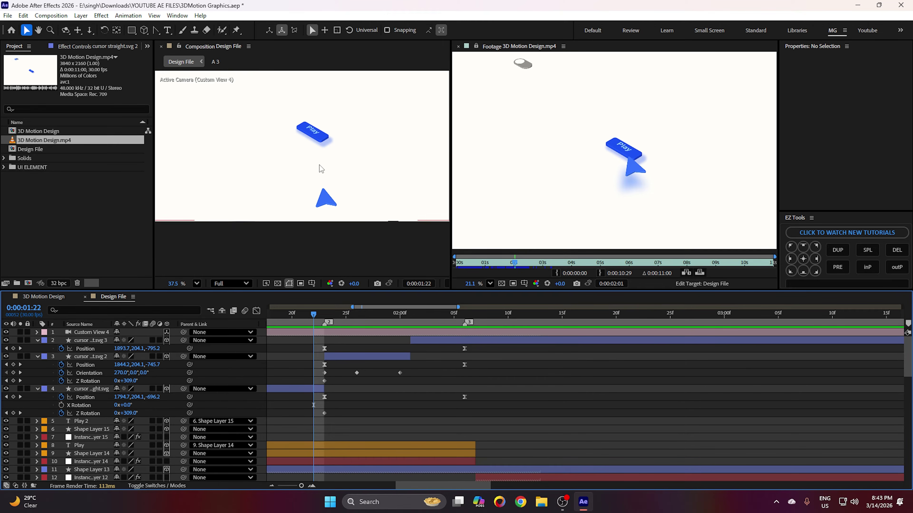
click(196, 283)
click(207, 297)
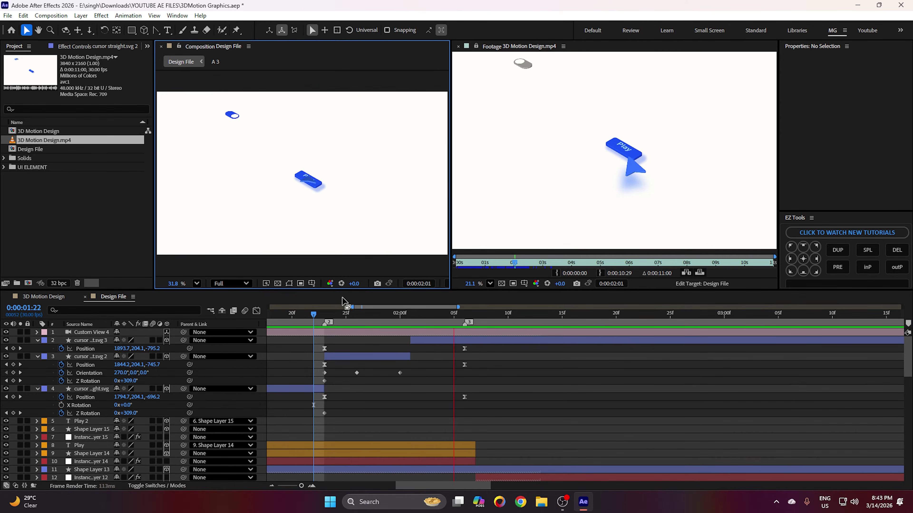
- Check the cursor's landing up to 0:00:02:07 and save the project
drag(313, 317, 476, 322)
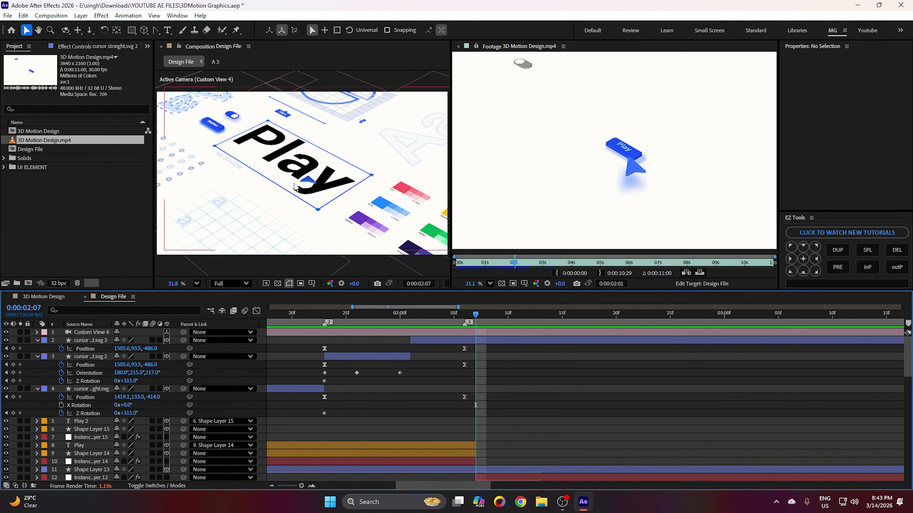
click(8, 15)
click(50, 107)
- Examine how the third cursor piece tilts up to 0:00:02:23 in the 3D Motion Design reference composition
click(51, 300)
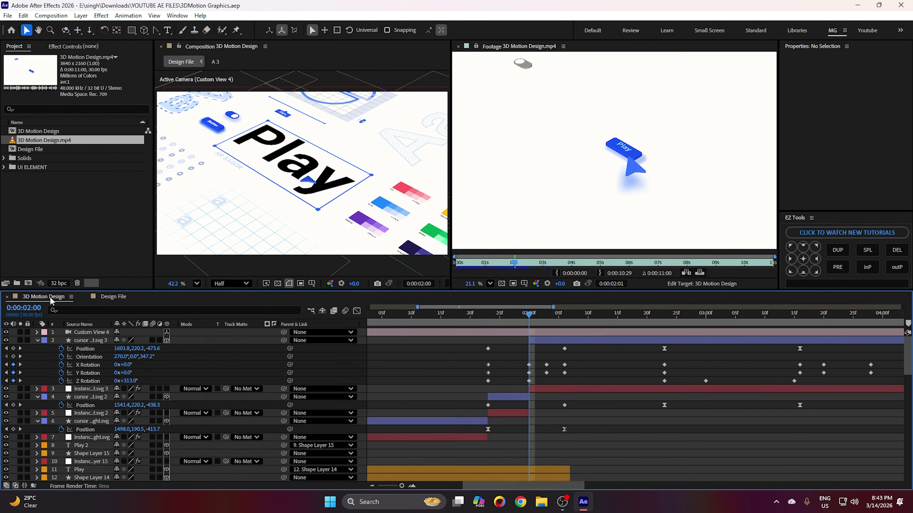
drag(533, 317, 573, 318)
drag(610, 360, 537, 354)
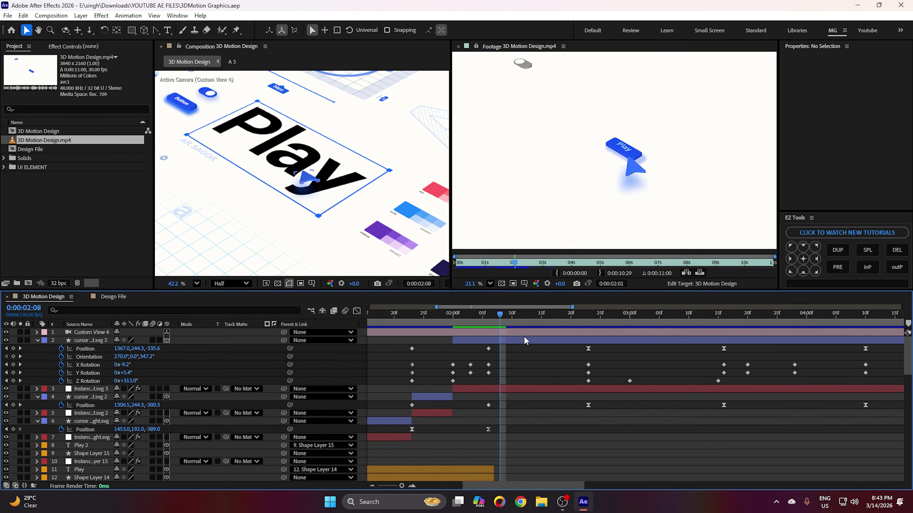
click(523, 339)
drag(502, 316, 589, 330)
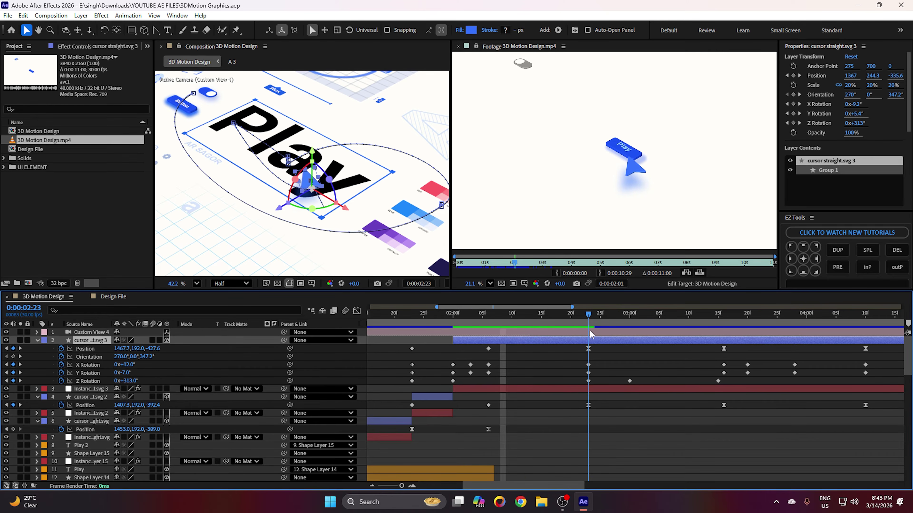
drag(484, 317, 590, 319)
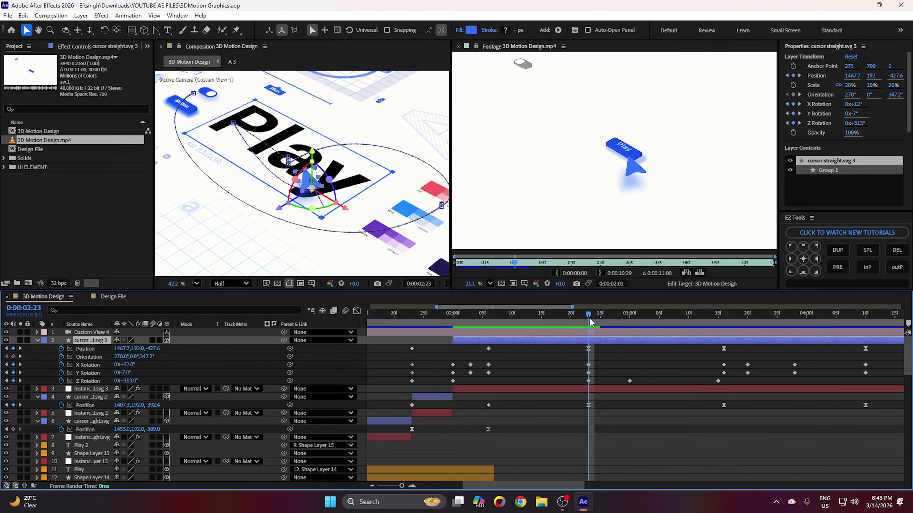
- In the Design File composition, go to 0:00:02:23 and reveal the third cursor piece's keyframed properties
click(108, 297)
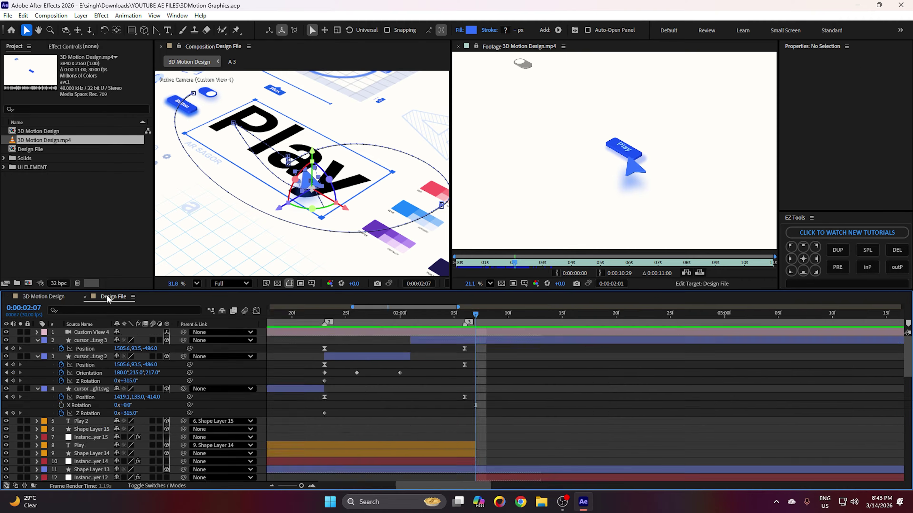
drag(463, 318, 626, 331)
key(Page_Down)
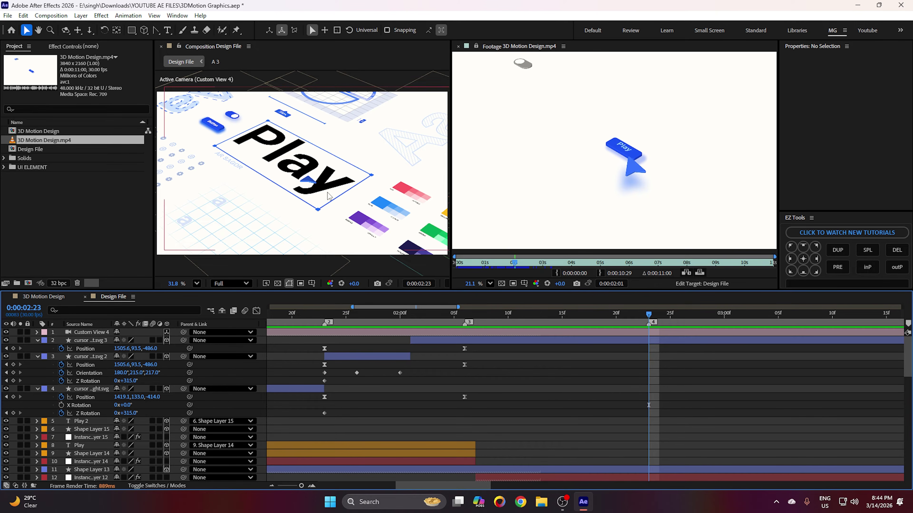
scroll(318, 178, up, 3)
click(301, 182)
key(u)
key(u)
key(u)
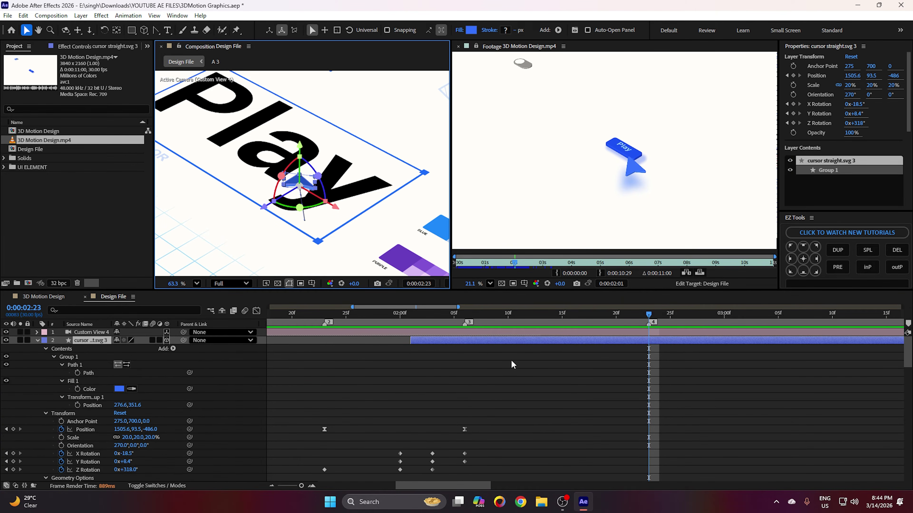
click(462, 344)
key(u)
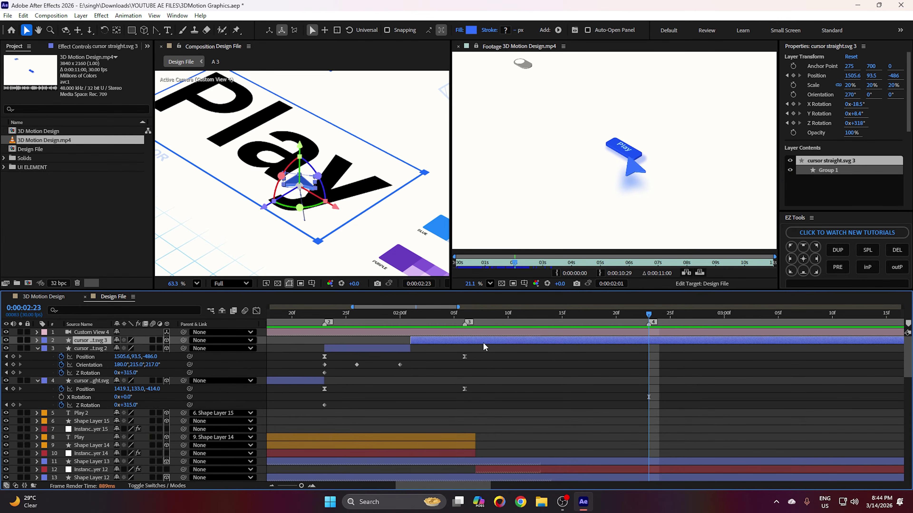
key(u)
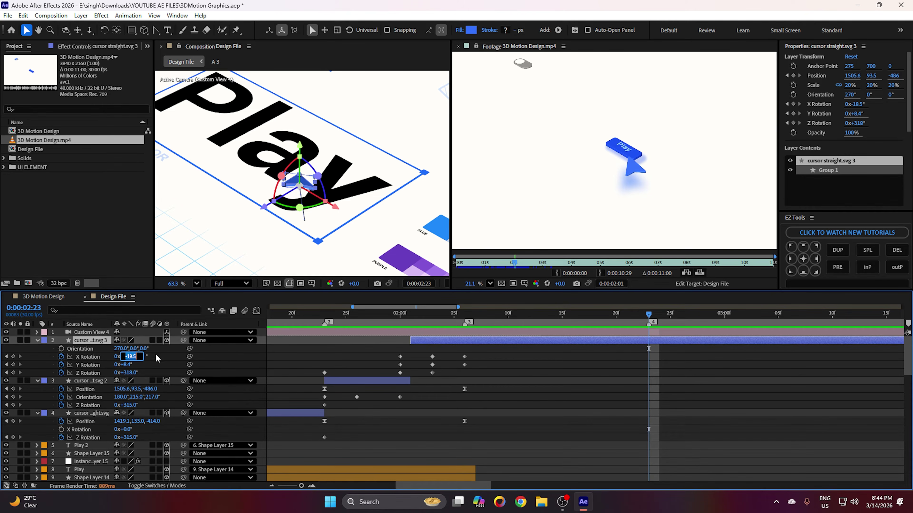
- Set the third cursor piece's X Rotation and Y Rotation to 0° at 0:00:02:23
text(0)
click(175, 358)
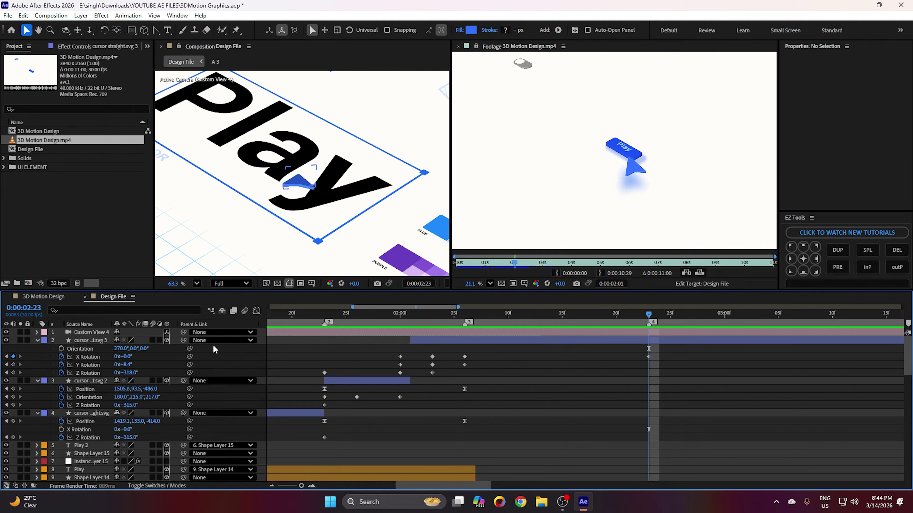
text(0)
click(177, 367)
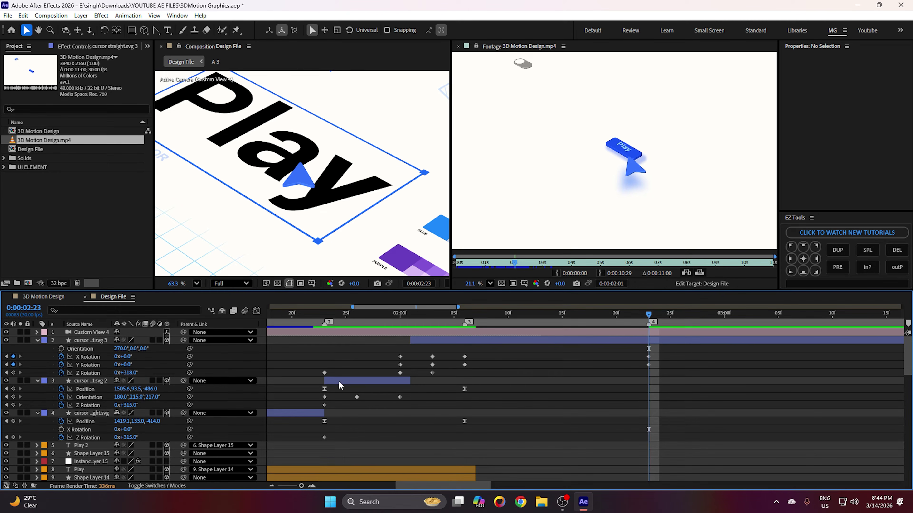
- Try a Z Rotation of 0° on the third cursor piece at 0:00:02:23
text(0)
click(157, 371)
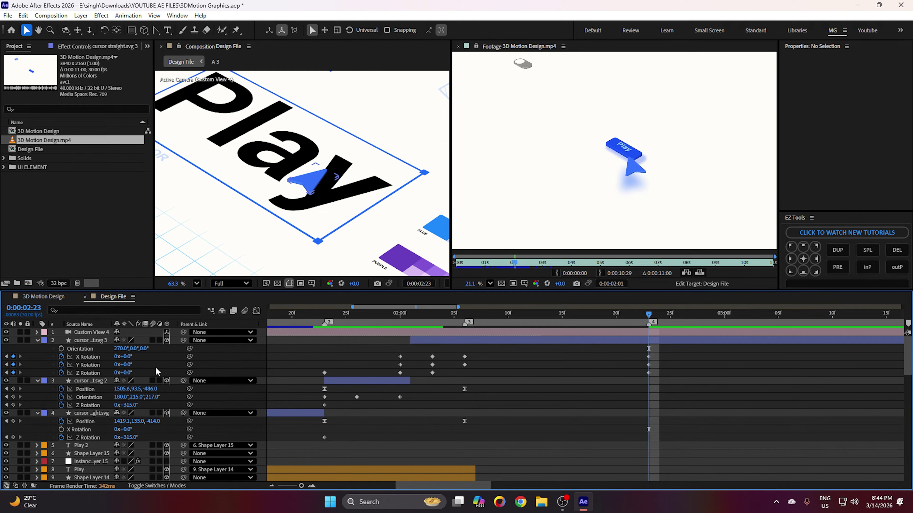
key(ctrl+z)
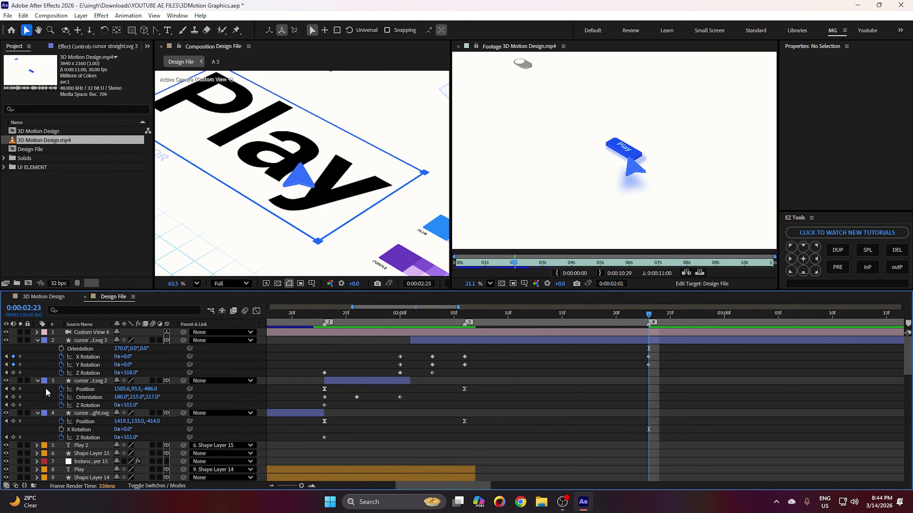
- Add a Z Rotation keyframe to the third cursor piece at 0:00:02:23 and scrub through its levelling motion
click(14, 372)
click(670, 365)
click(649, 373)
drag(454, 314, 638, 335)
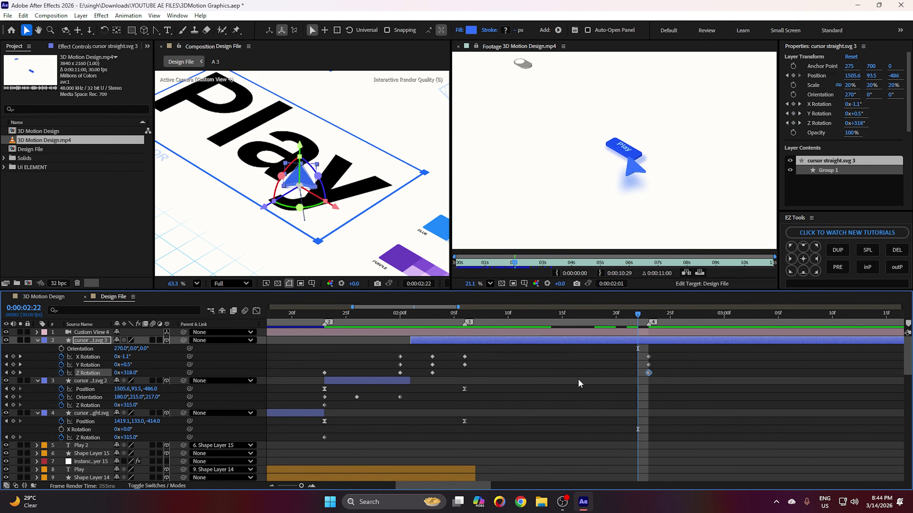
click(579, 383)
- Preview the whole cursor animation from the start, then check the cursor's pose at 0:00:02:23
scroll(302, 173, down, 5)
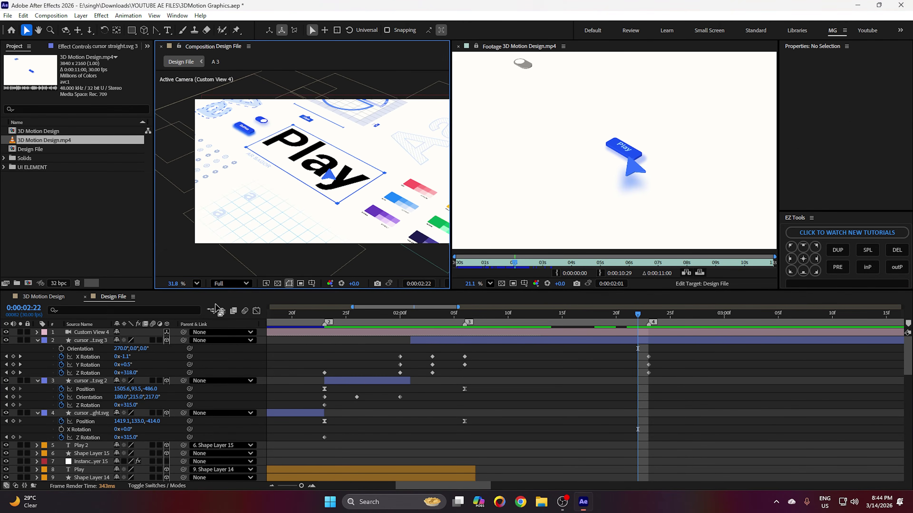
key(Home)
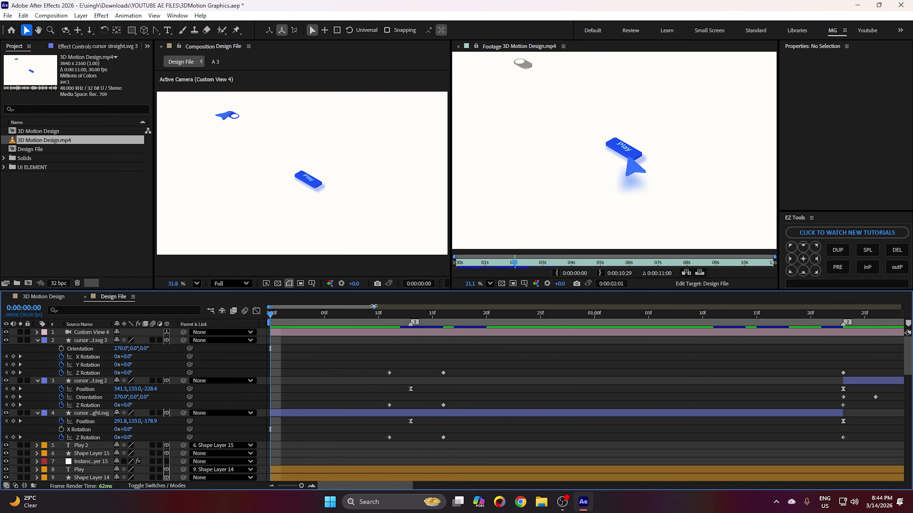
drag(374, 306, 605, 306)
key(space)
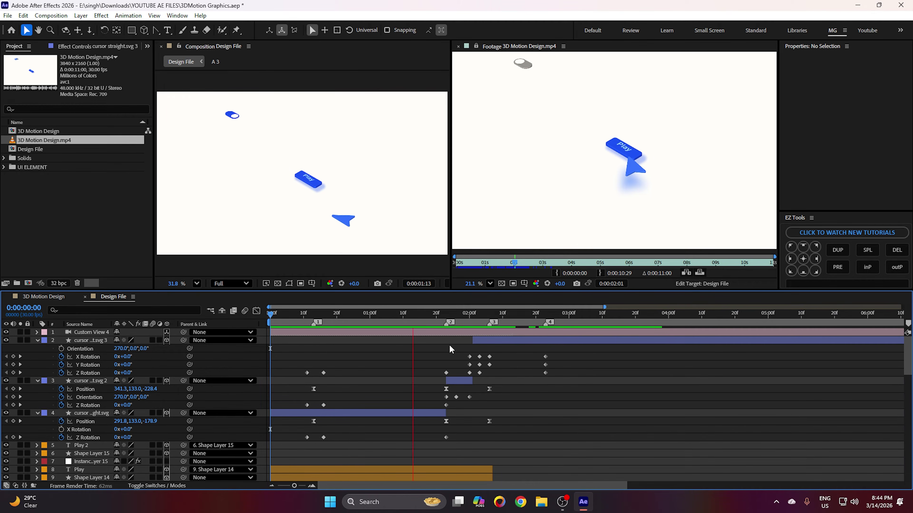
key(space)
drag(517, 317, 260, 322)
key(Home)
key(space)
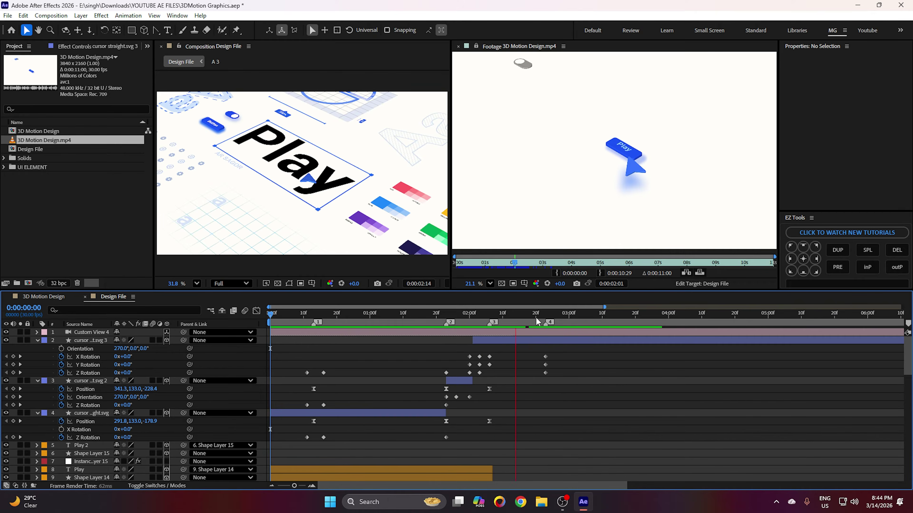
drag(533, 316, 542, 316)
click(545, 324)
scroll(306, 180, up, 2)
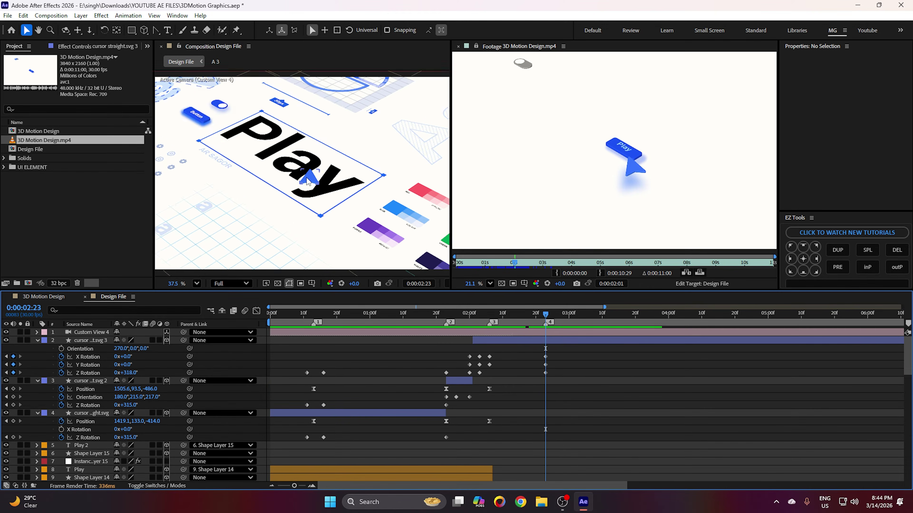
- Examine the third cursor piece's motion path and Position keyframes from 0:00:02:23 to 0:00:03:16 in the 3D Motion Design composition
click(43, 296)
click(487, 347)
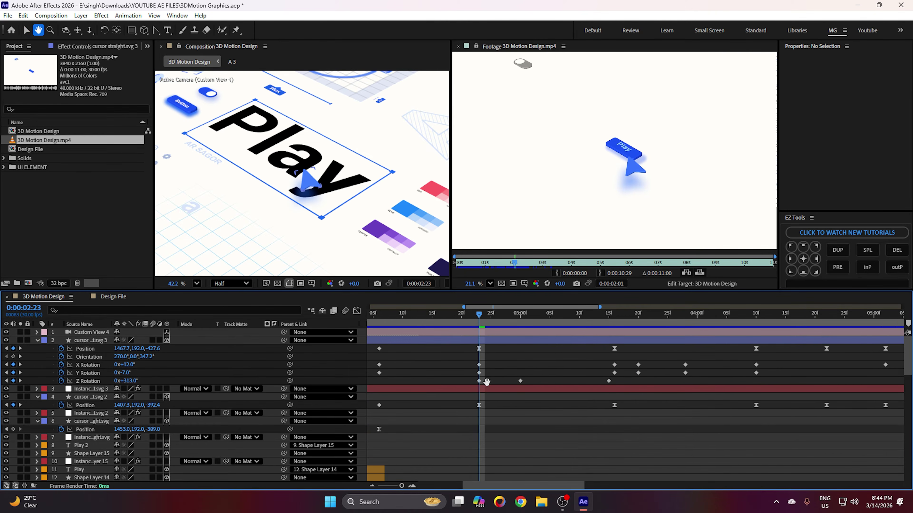
click(483, 340)
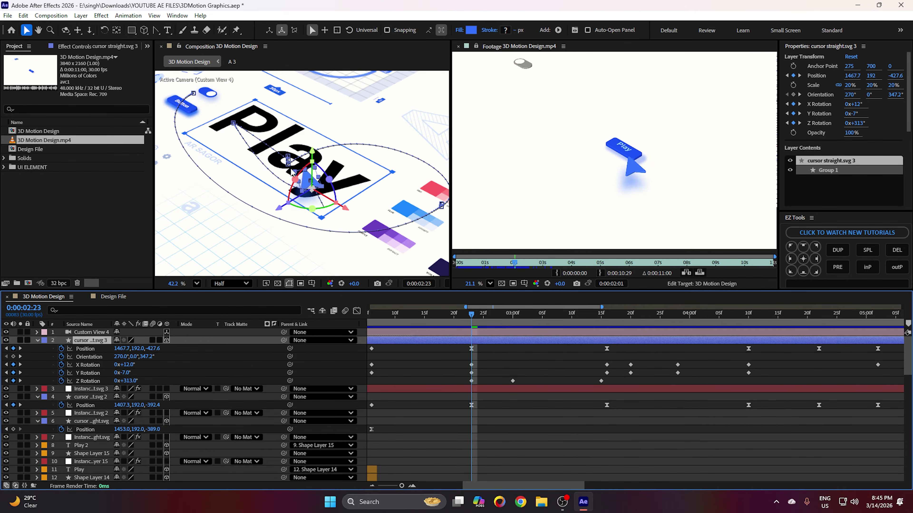
scroll(282, 147, up, 7)
drag(474, 319, 598, 355)
click(96, 350)
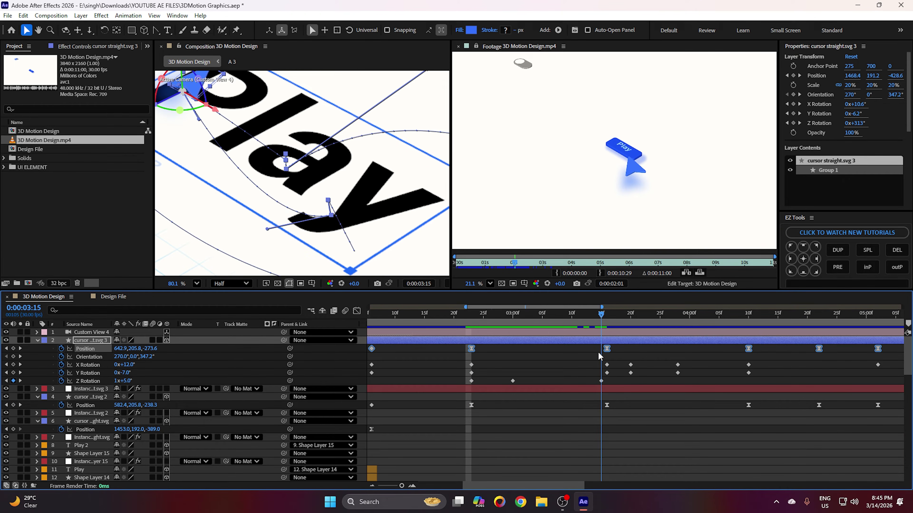
drag(598, 355, 609, 354)
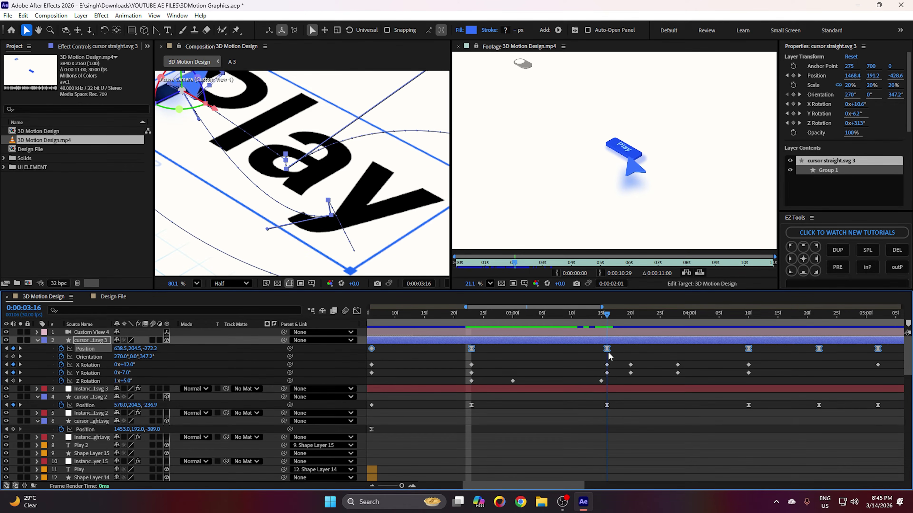
- Mark the time 0:00:03:16 with numbered marker 5 in the Design File composition
click(580, 363)
click(108, 297)
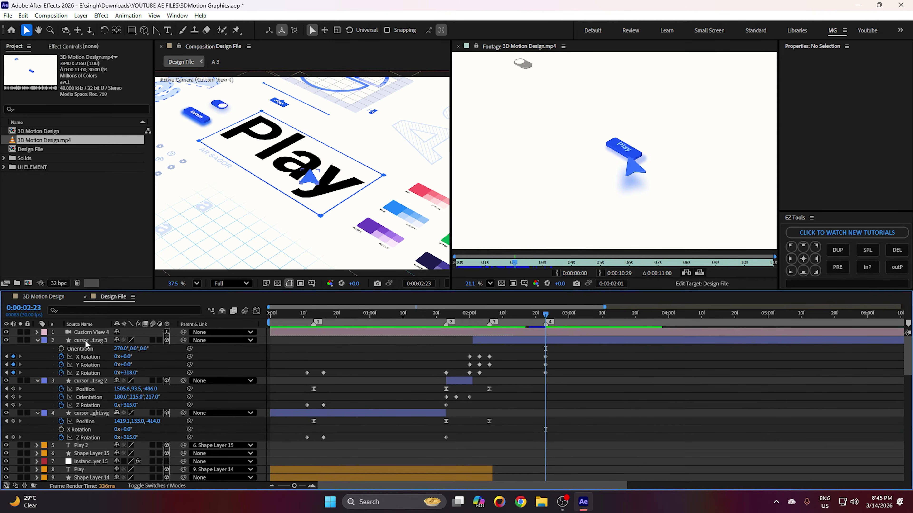
drag(548, 315, 593, 325)
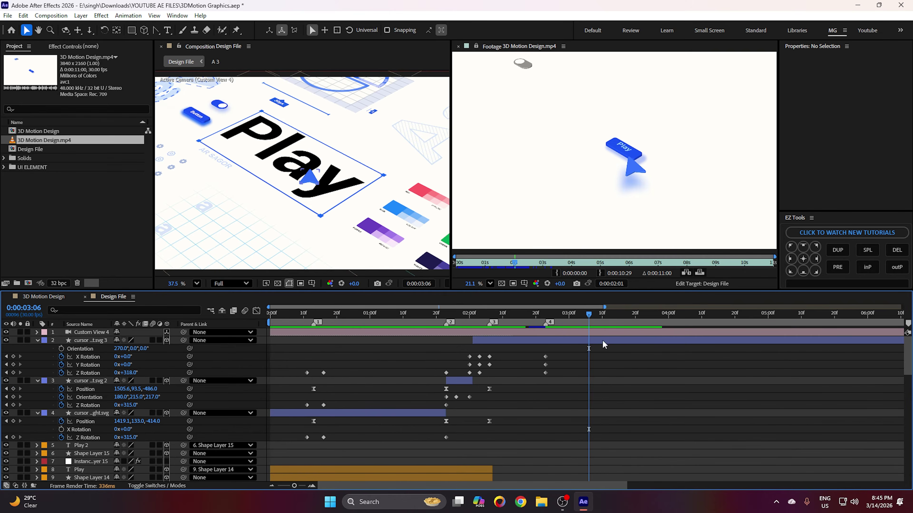
mouse_move(618, 316)
mouse_down()
mouse_move(605, 316)
mouse_move(623, 317)
mouse_up()
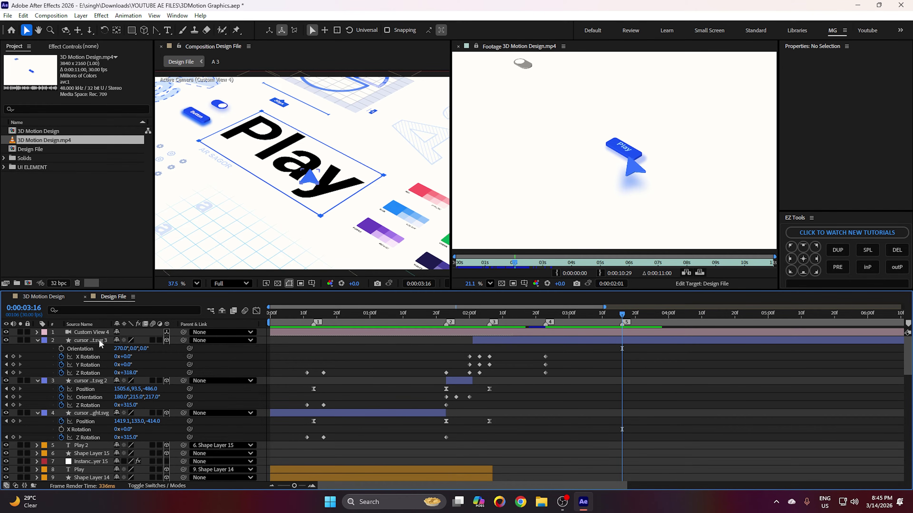
- Reveal the third cursor piece's animated properties and add a Position keyframe at 0:00:02:23
click(109, 341)
key(p)
key(period)
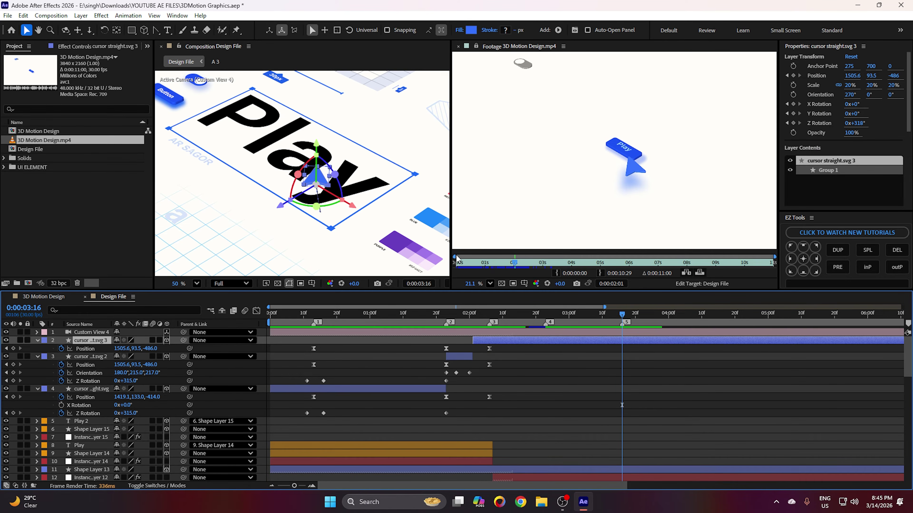
key(u)
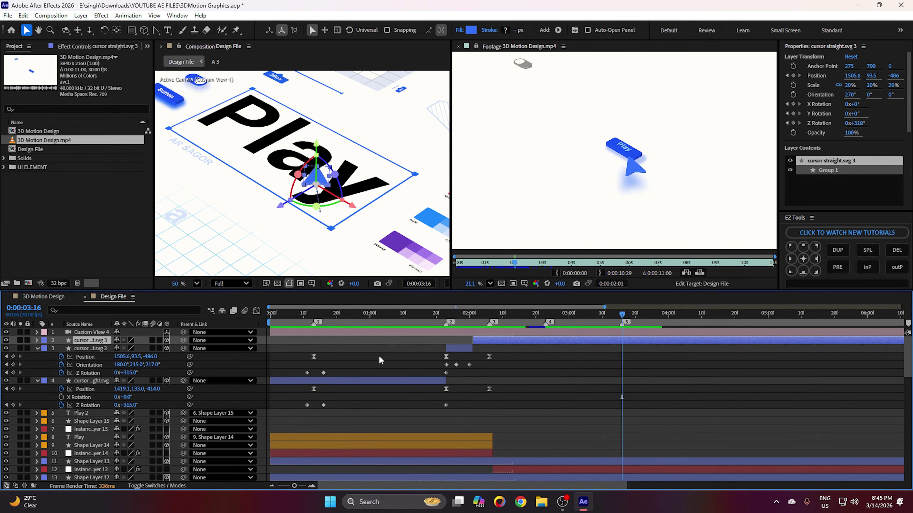
drag(547, 317, 546, 317)
click(13, 348)
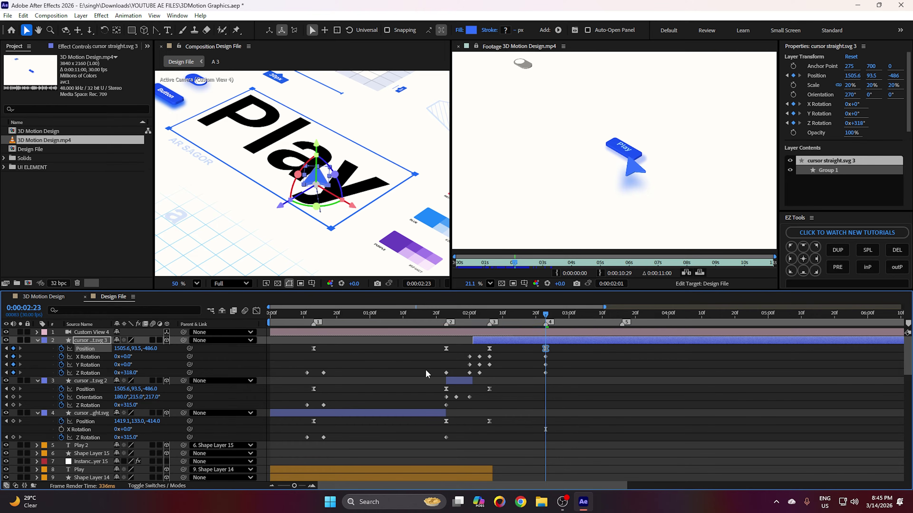
- Move the third cursor piece to the upper-left start of the Play text at 0:00:03:16, at about 846.4, 93.5, -502.4
click(621, 315)
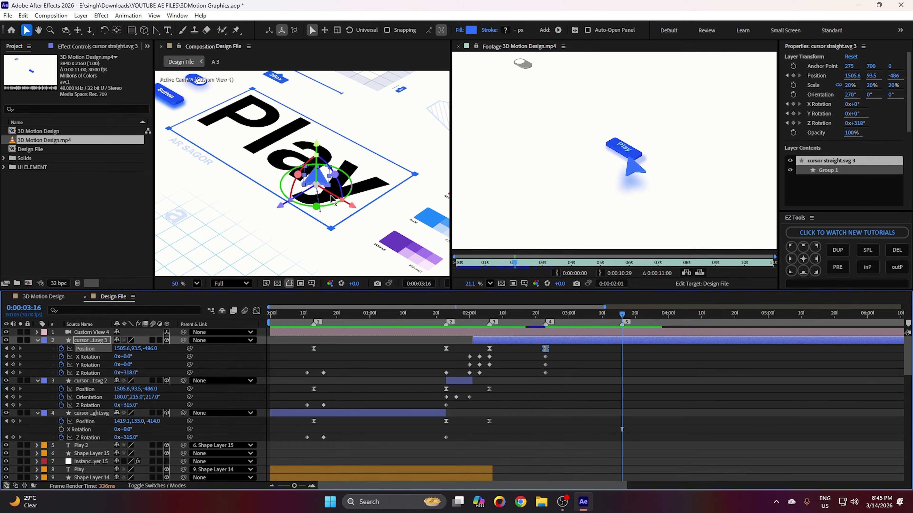
drag(351, 206, 265, 156)
scroll(238, 150, up, 3)
drag(187, 145, 185, 143)
drag(254, 145, 233, 132)
- Select the third cursor piece's layer and activate the Pen tool to edit its motion path
right_click(622, 349)
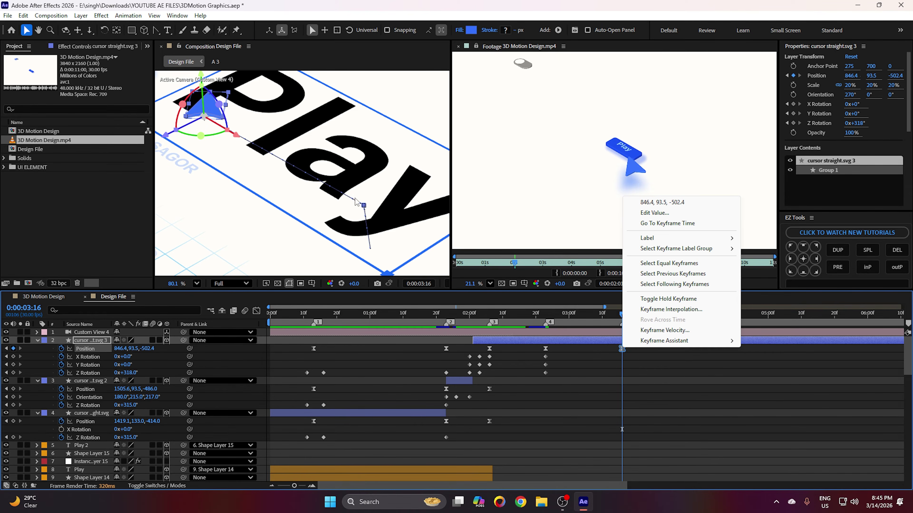
click(87, 339)
click(156, 31)
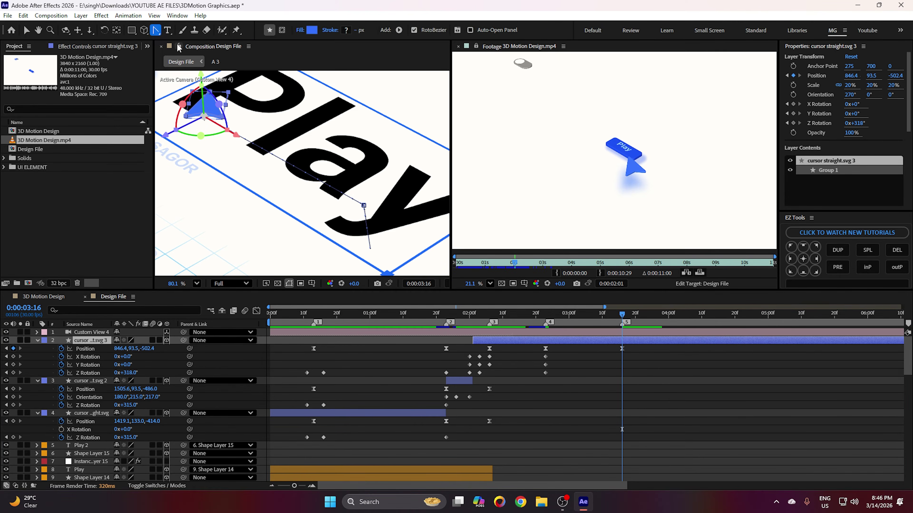
- Set the spatial interpolation of the last two Position keyframes on cursor straight.svg 3 to Bezier
click(364, 206)
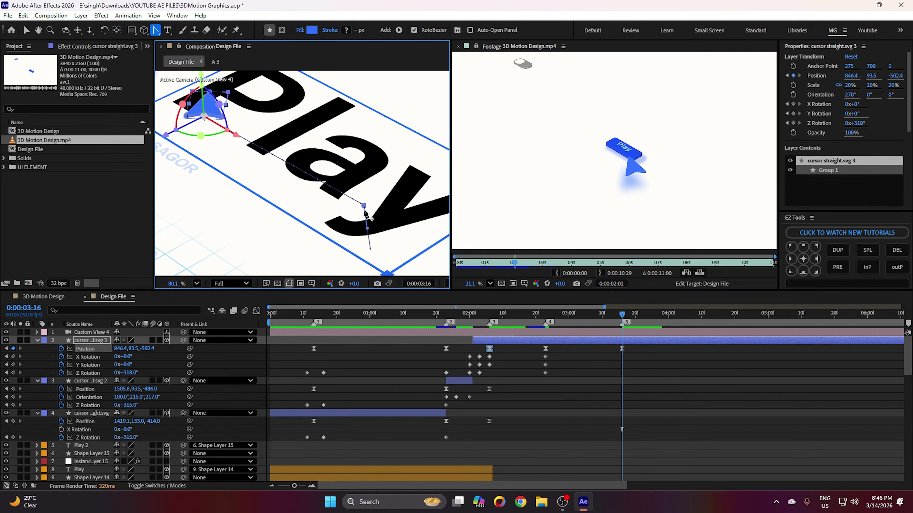
scroll(327, 195, up, 1)
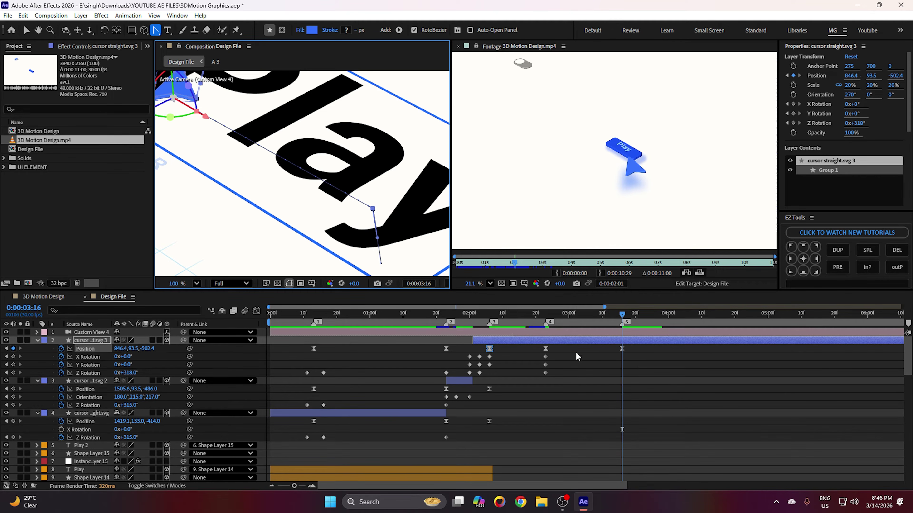
right_click(545, 349)
click(594, 310)
click(488, 234)
click(466, 276)
click(488, 298)
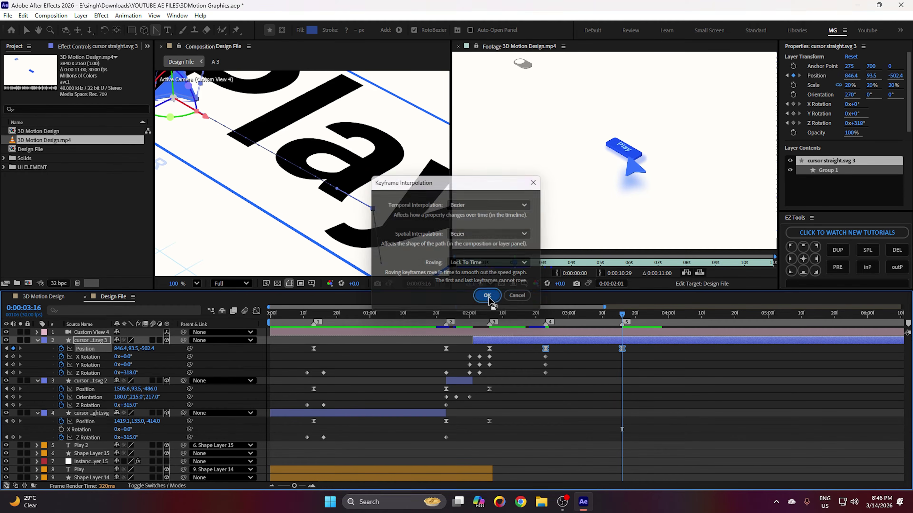
- Curve the cursor's motion path between its last two Position keyframes by extending the direction handle at the path's end point
click(583, 324)
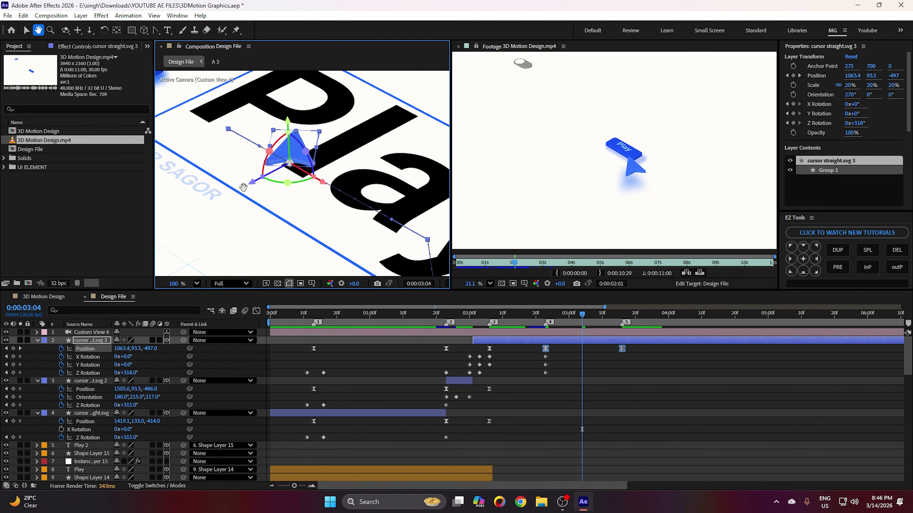
scroll(264, 153, up, 2)
drag(298, 160, 97, 202)
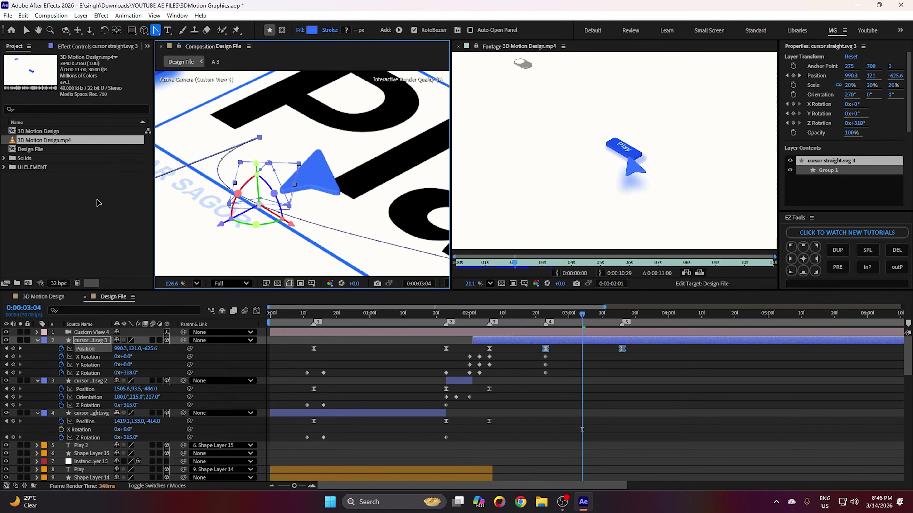
scroll(254, 184, down, 4)
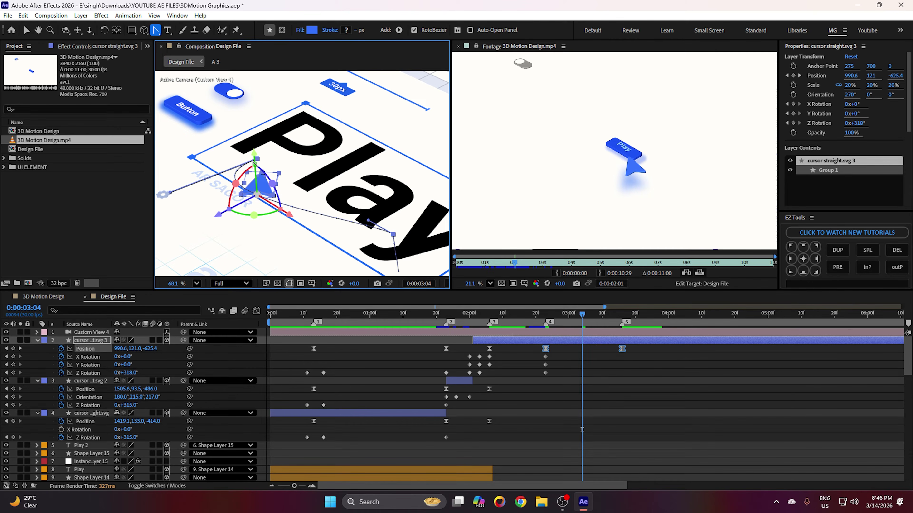
- Move the cursor onto the P of Play at about 824.5, 94.8, -346.6 and place its Position keyframe at 0:00:03:15
click(26, 30)
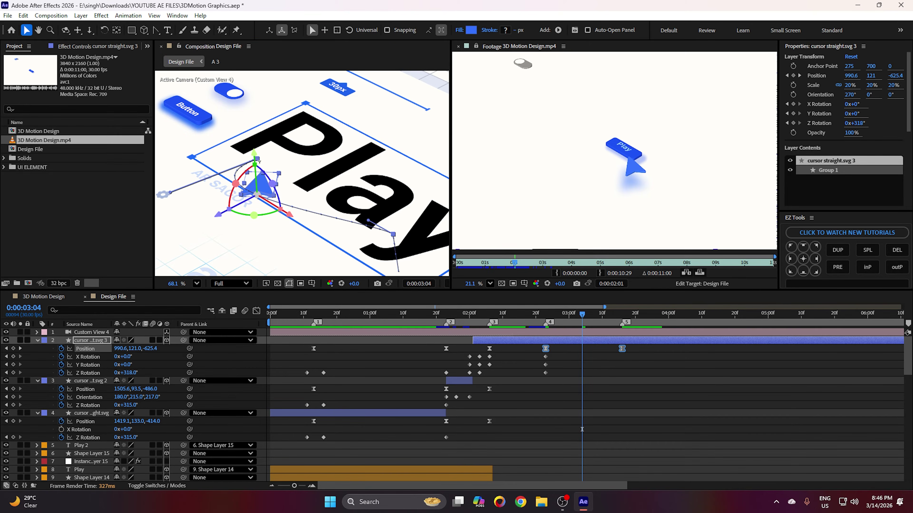
click(615, 318)
drag(218, 180, 253, 163)
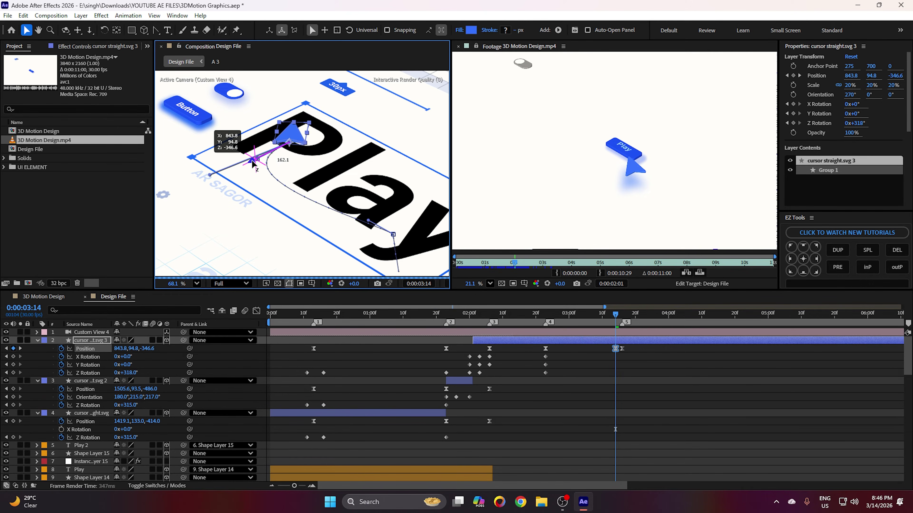
drag(324, 160, 318, 158)
key(k)
drag(615, 348, 620, 349)
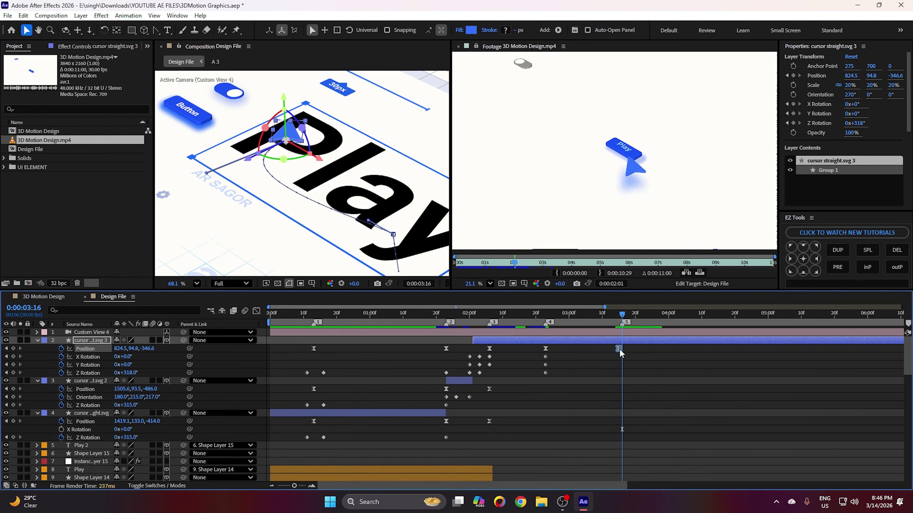
- Adjust the direction handle at the start of the cursor's curved path and check the motion up to 0:00:03:15
drag(369, 220, 336, 236)
click(597, 409)
drag(543, 324, 620, 328)
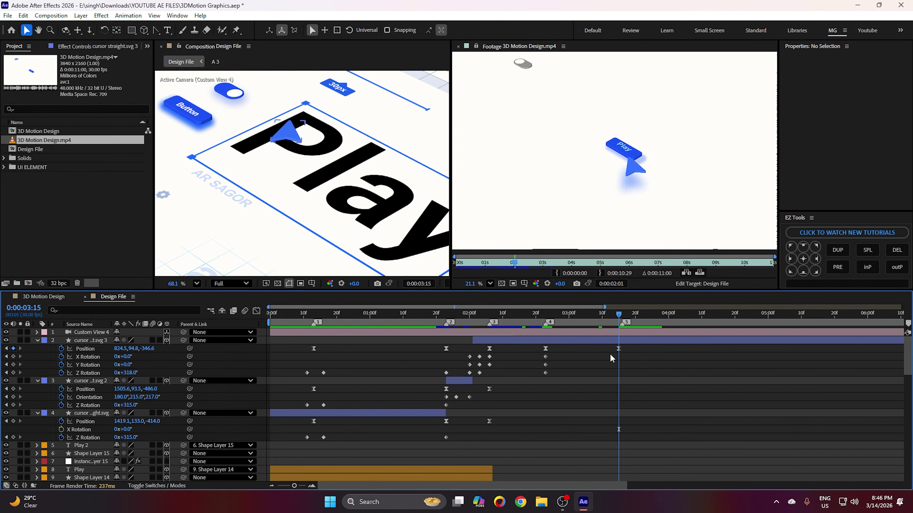
- At 0:00:03:15, set the cursor's Z Rotation to 1x+3° and reposition it to about 767.2, 94.8, -361.2
click(87, 373)
drag(129, 374, 150, 372)
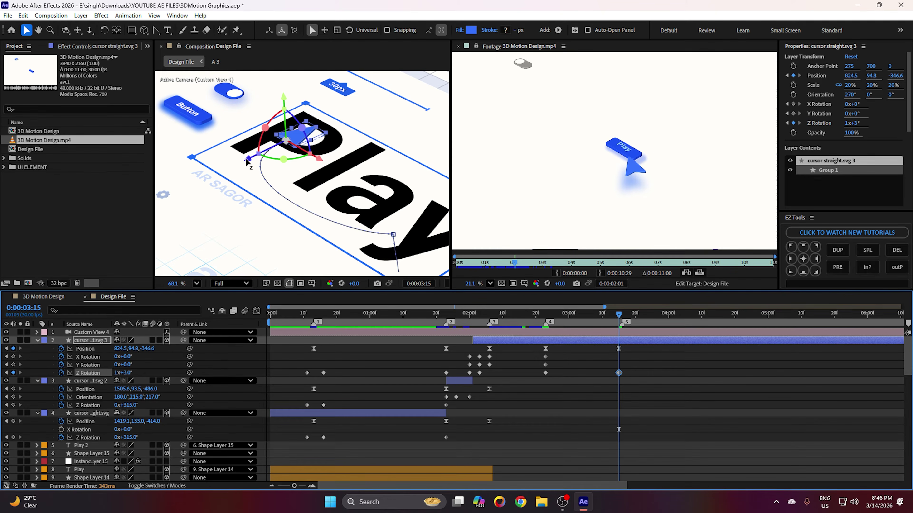
mouse_move(247, 162)
mouse_down()
mouse_move(222, 167)
mouse_move(246, 147)
mouse_move(237, 148)
mouse_up()
drag(313, 159, 303, 152)
- Smooth the speed graph between the cursor's last two Position keyframes by lengthening the influence handles at both ends
click(634, 362)
click(618, 348)
click(629, 367)
drag(627, 354, 537, 347)
click(257, 310)
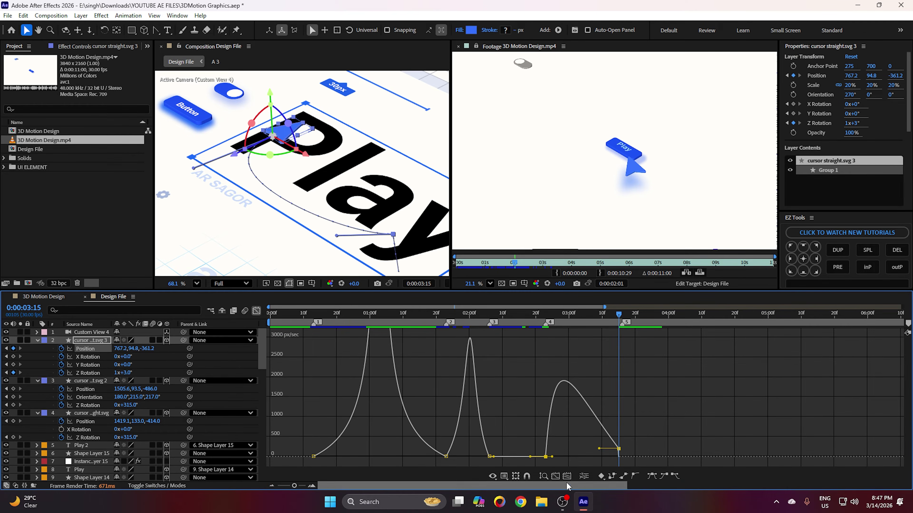
click(555, 476)
click(256, 311)
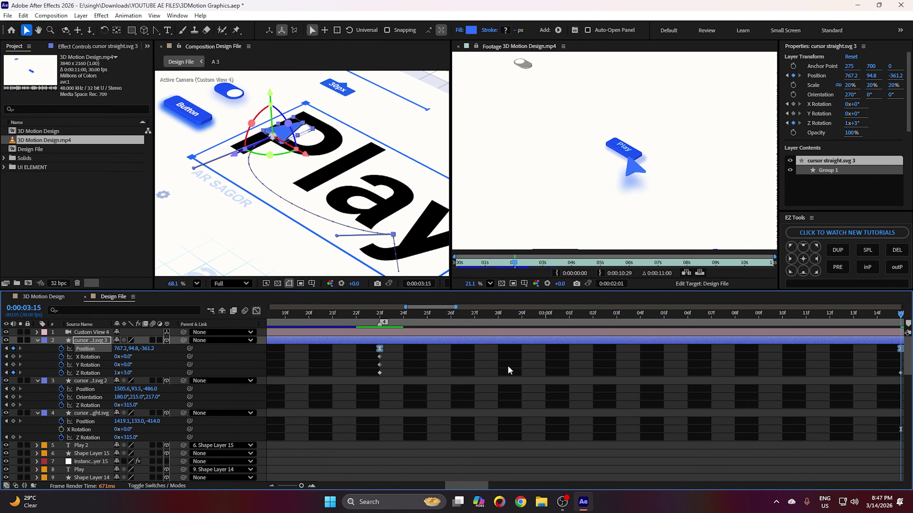
click(380, 349)
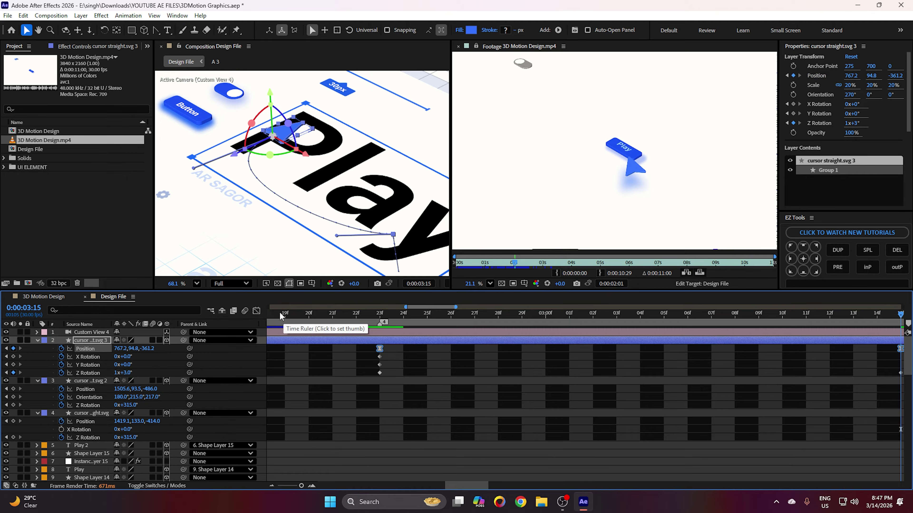
click(256, 311)
click(555, 477)
drag(460, 459, 579, 464)
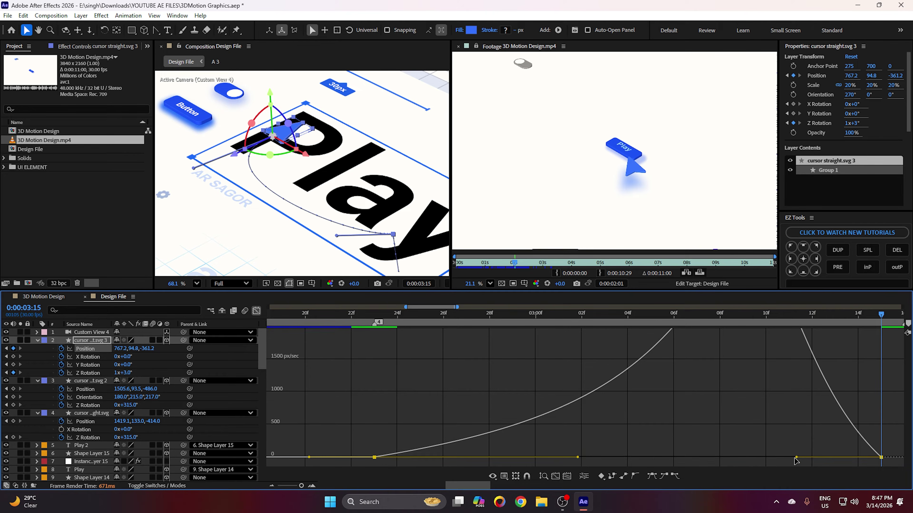
drag(796, 461, 676, 464)
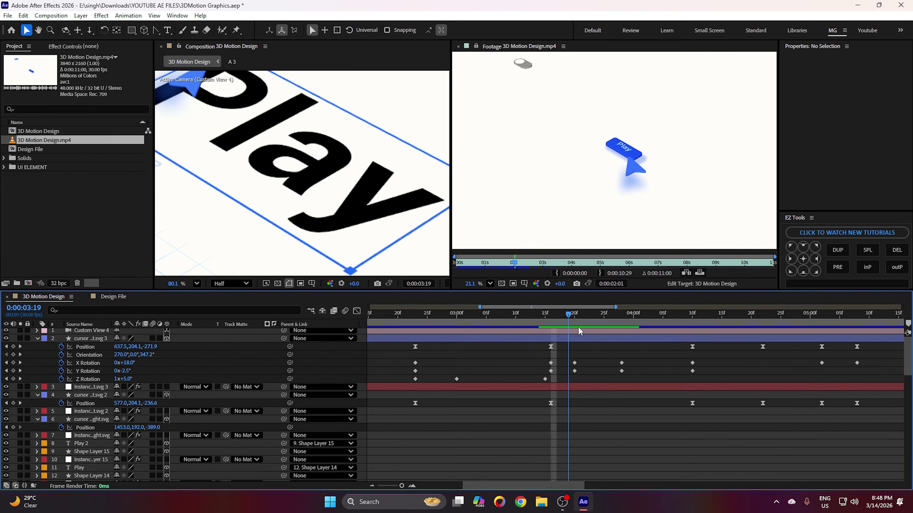
- In the Design File composition, copy the cursor's earlier X and Y Rotation keyframes and paste them at 0:00:03:15
click(118, 297)
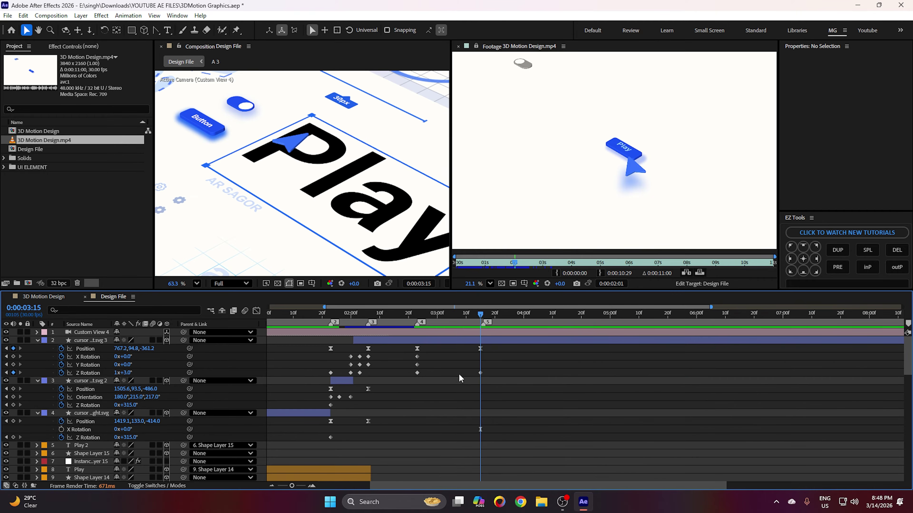
scroll(368, 365, up, 3)
drag(376, 365, 429, 365)
drag(432, 353, 335, 367)
click(545, 369)
drag(544, 369, 403, 366)
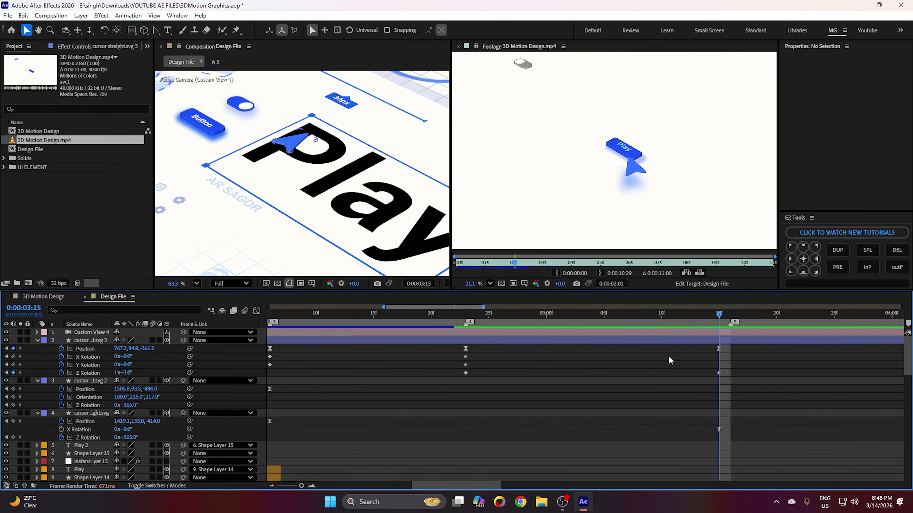
click(703, 341)
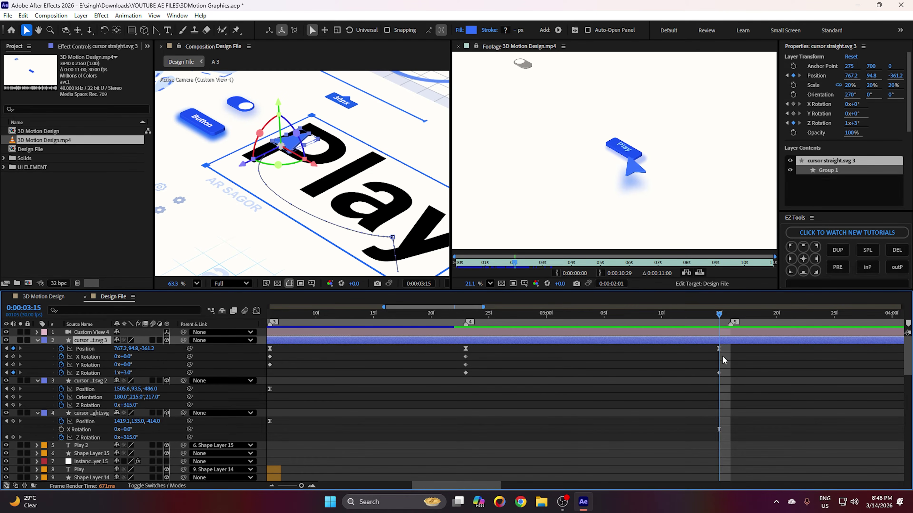
key(ctrl+v)
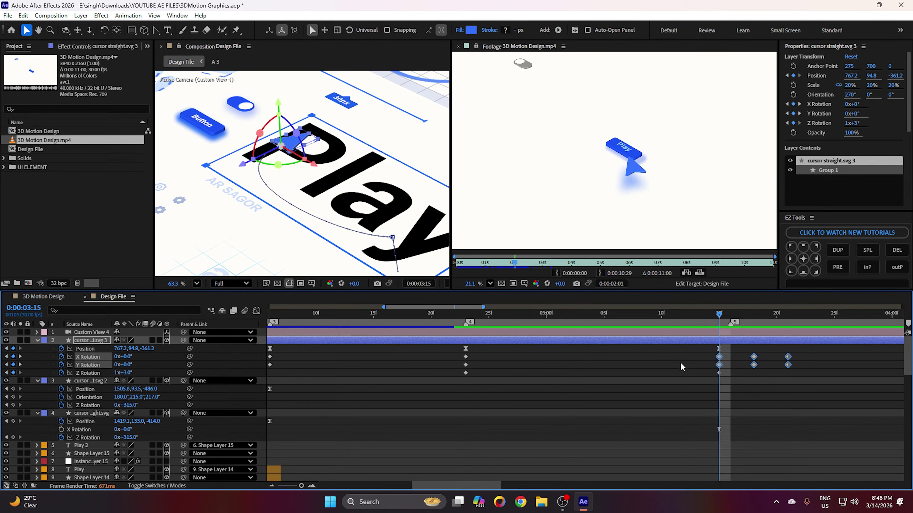
- Preview the pasted rotation keyframes and examine the cursor's tilt between 0:00:03:18 and 0:00:03:21
click(680, 363)
key(space)
drag(818, 334, 756, 331)
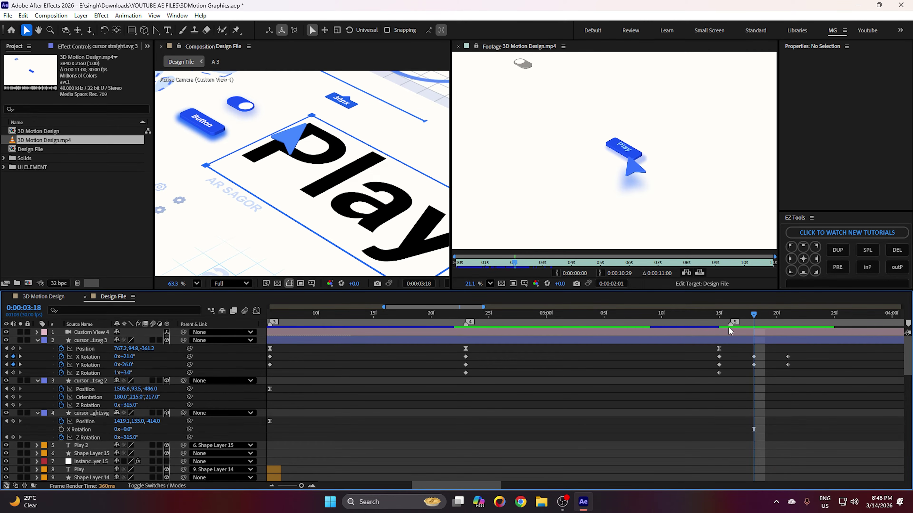
scroll(278, 145, up, 2)
scroll(588, 329, right, 3)
click(589, 329)
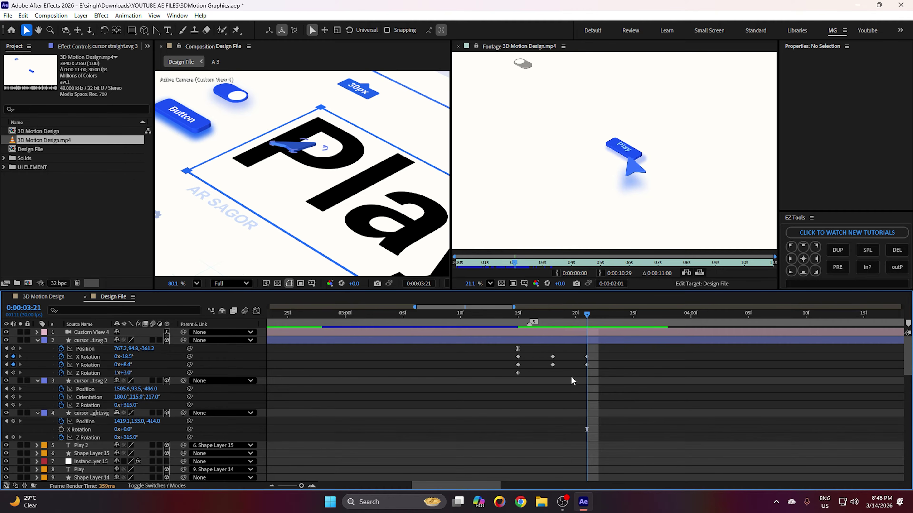
- Shift the cursor's Position and rotation keyframes from 0:00:03:15 to 0:00:03:16 in Design File, matching the 3D Motion Design composition
click(43, 296)
click(573, 323)
drag(574, 325, 551, 328)
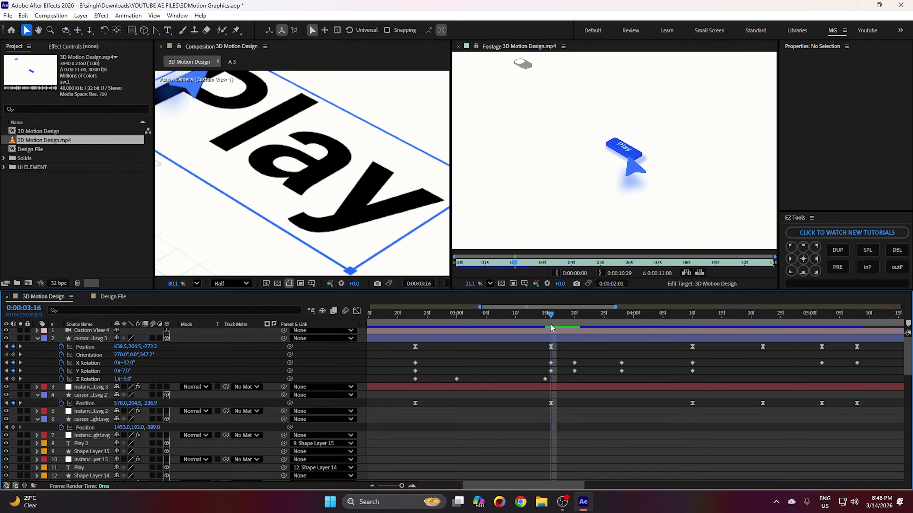
click(119, 298)
click(515, 318)
mouse_move(526, 345)
mouse_down()
mouse_move(509, 374)
mouse_move(529, 354)
mouse_up()
click(531, 317)
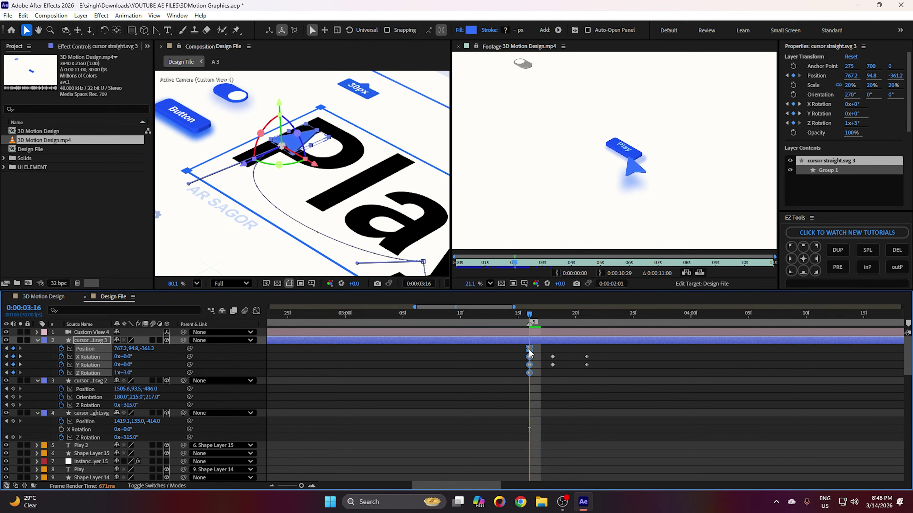
- Move the second pair of pasted X and Y Rotation keyframes to 0:00:03:20, following the timing in 3D Motion Design
click(54, 298)
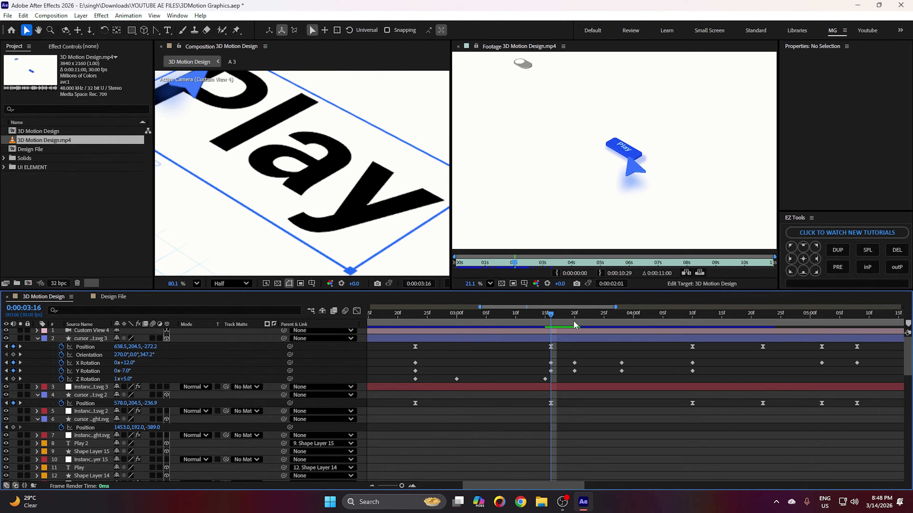
click(575, 325)
click(108, 297)
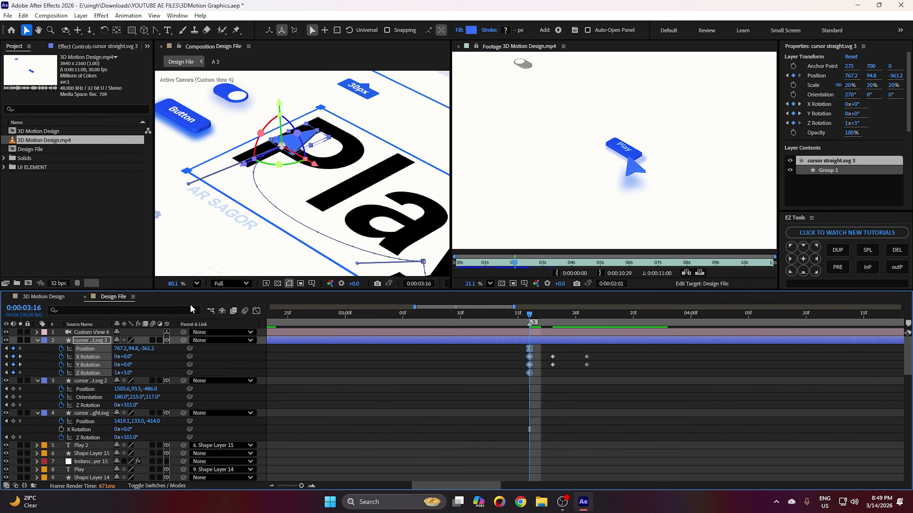
click(577, 317)
mouse_move(562, 354)
mouse_down()
mouse_move(544, 372)
mouse_move(569, 364)
mouse_up()
- Move the third pair of pasted X and Y Rotation keyframes to 0:00:03:28, following the timing in 3D Motion Design
click(64, 296)
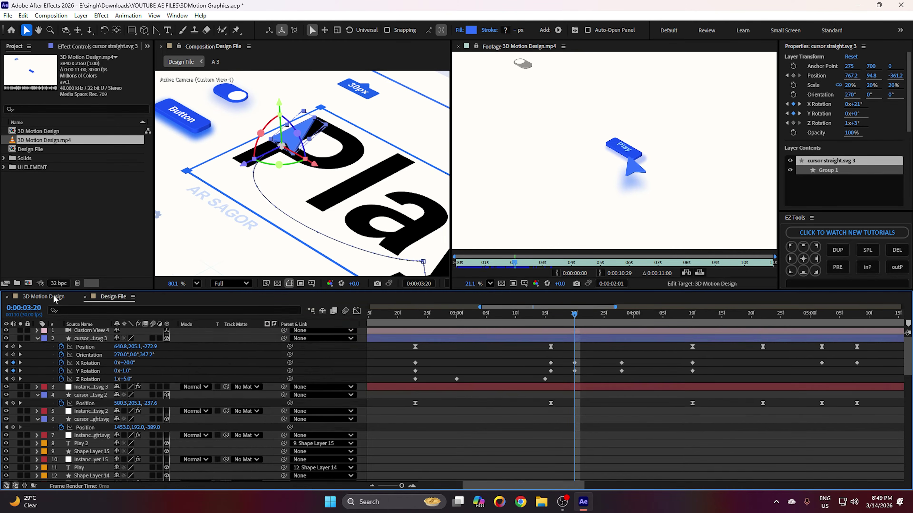
click(609, 340)
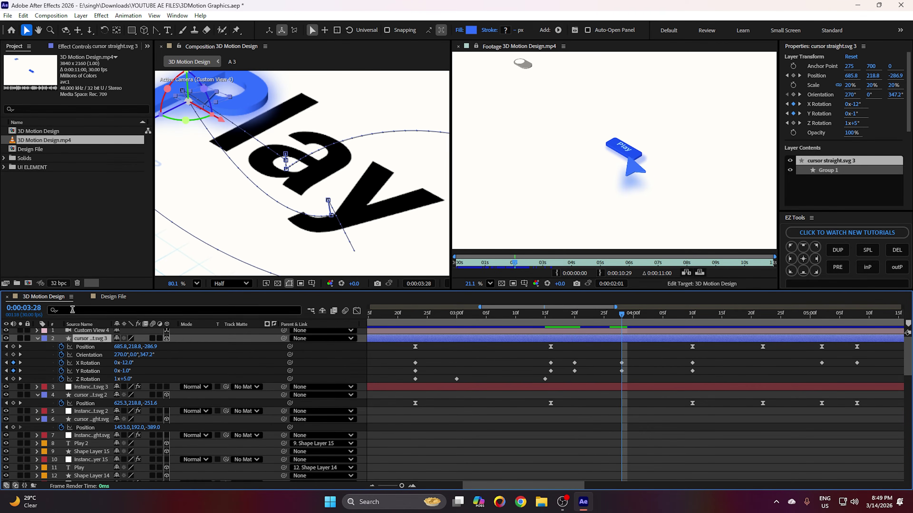
click(114, 297)
drag(635, 319, 668, 319)
drag(606, 352, 667, 358)
- Preview the retimed cursor tilt in Design File and inspect its rotation up to the 0:00:03:28 keyframes
click(627, 355)
click(494, 319)
key(space)
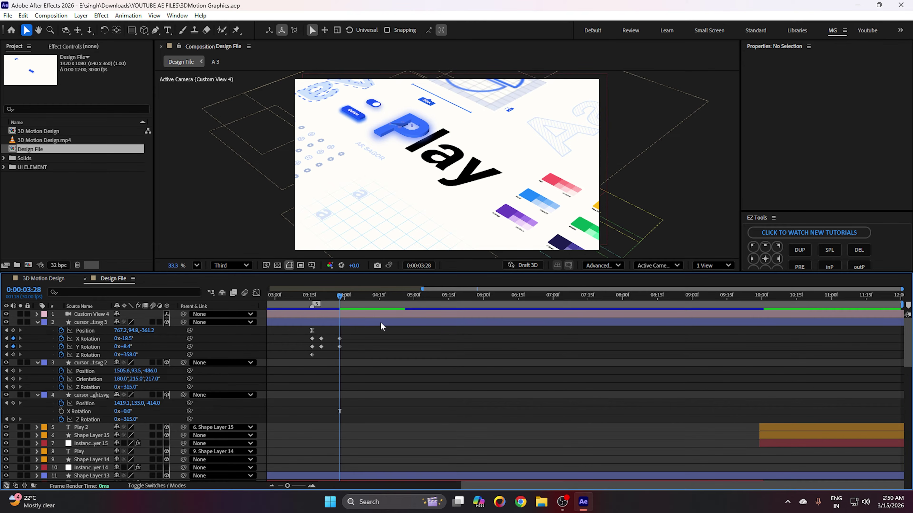
drag(360, 302, 328, 302)
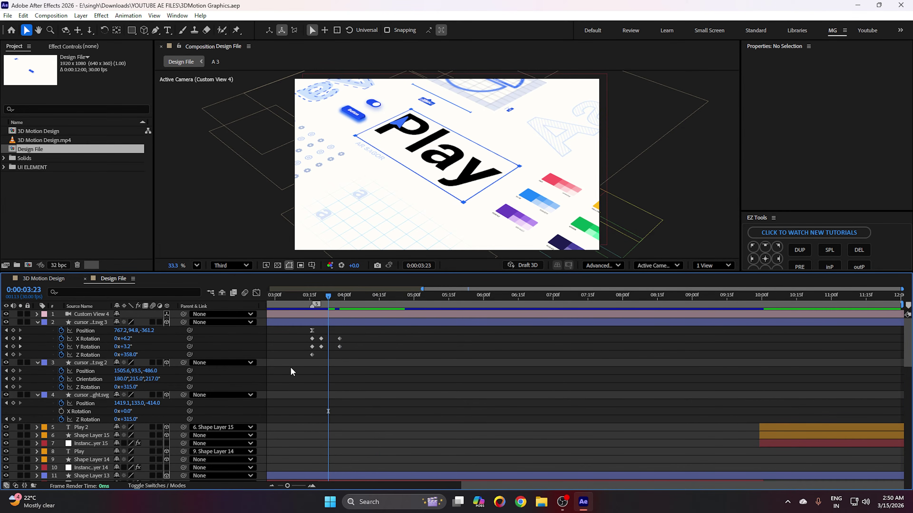
scroll(310, 360, up, 4)
drag(426, 325, 434, 322)
click(433, 298)
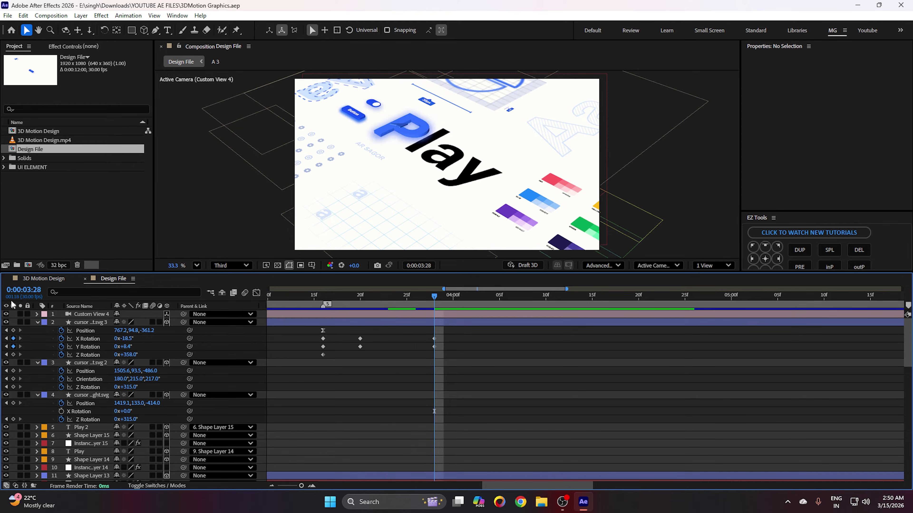
- Examine the timing and values of the next X and Y Rotation keyframes at 0:00:04:10 in the 3D Motion Design composition
click(40, 280)
drag(608, 356, 510, 352)
key(shift+semicolon)
drag(502, 304, 554, 302)
key(equal)
click(526, 347)
click(535, 337)
- In Design File, copy the cursor's X and Y Rotation keyframes from 0:00:03:16 and paste them at 0:00:04:10
click(113, 279)
drag(436, 294, 545, 297)
drag(346, 334, 316, 349)
key(ctrl+c)
key(ctrl+v)
click(504, 341)
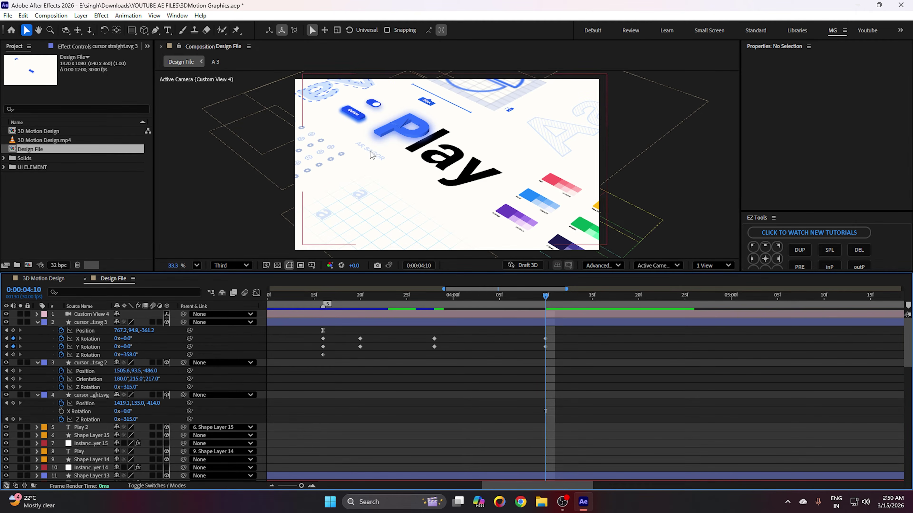
- Following 3D Motion Design's Position timing up to 0:00:04:22, add a holding Position keyframe for the Design File cursor at 0:00:04:10
scroll(386, 126, up, 2)
click(46, 279)
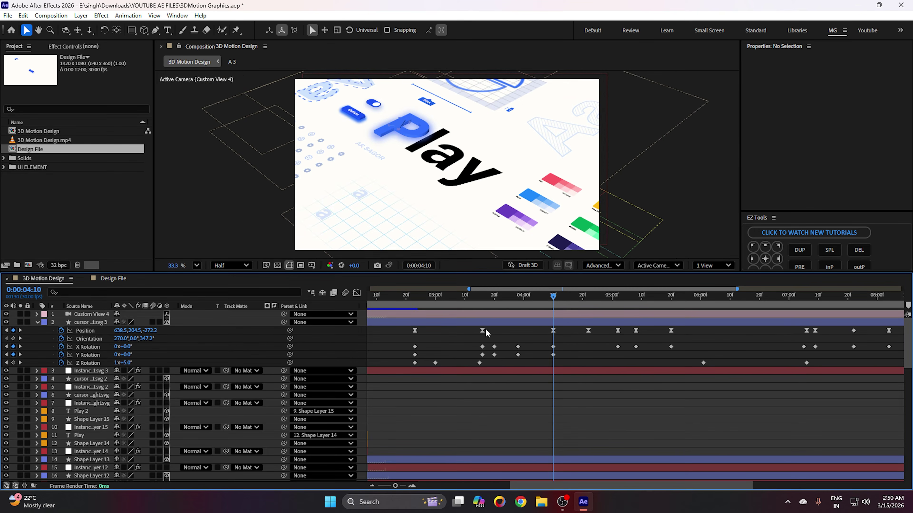
drag(555, 301, 588, 299)
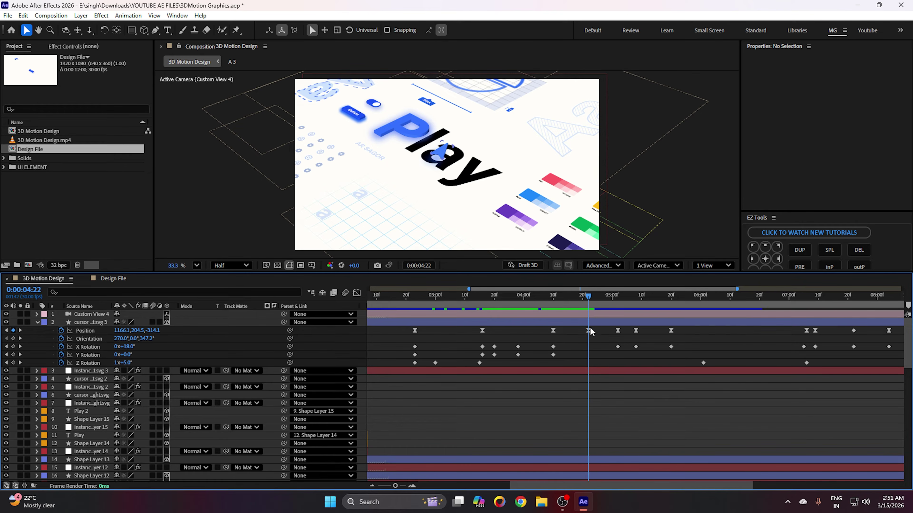
click(589, 329)
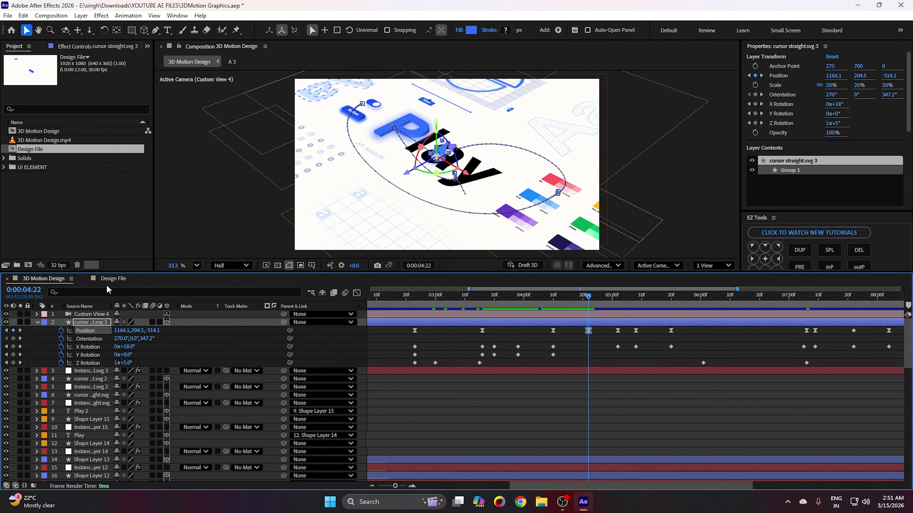
click(114, 279)
click(573, 299)
drag(582, 305, 657, 305)
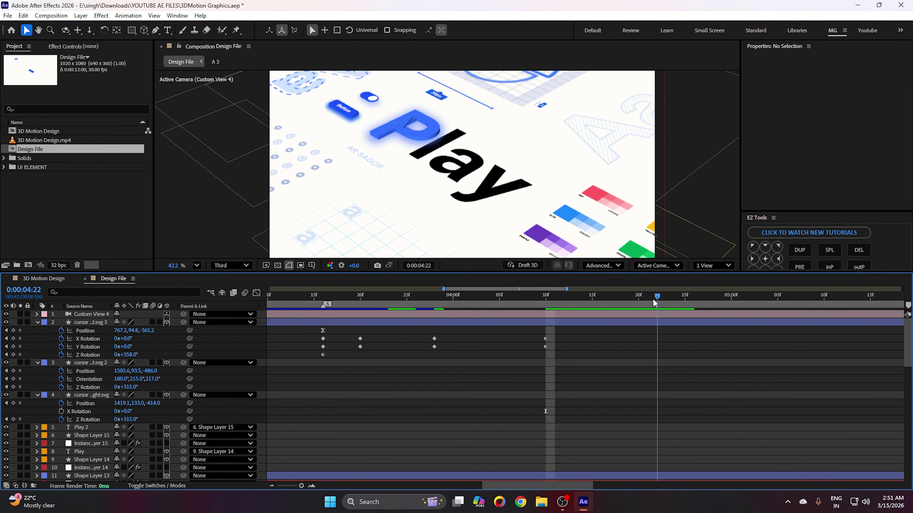
click(13, 331)
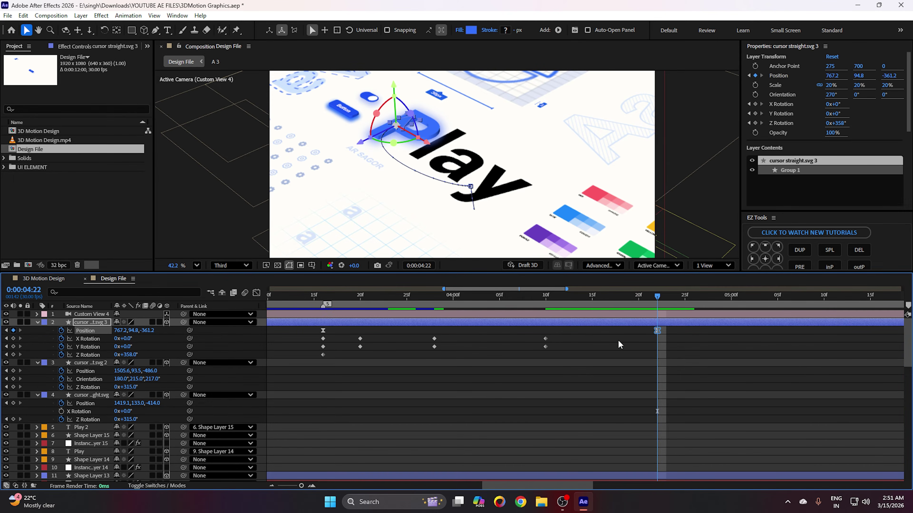
drag(555, 334, 547, 333)
- Move the 3D cursor onto the letter "a" of Play at 0:00:04:22, at about 1279.6, 94.8, -418.3
drag(427, 143, 492, 185)
scroll(493, 185, up, 1)
mouse_move(409, 180)
mouse_down()
mouse_move(394, 188)
mouse_move(409, 181)
mouse_up()
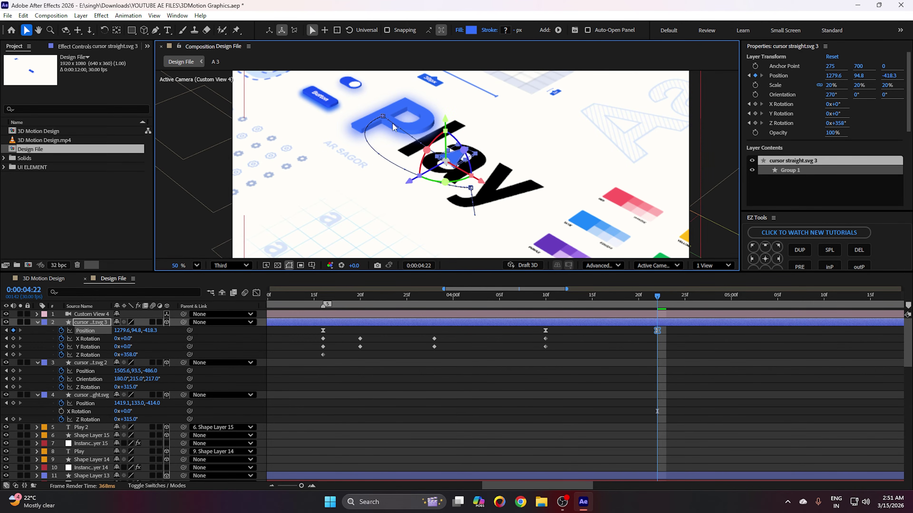
click(559, 356)
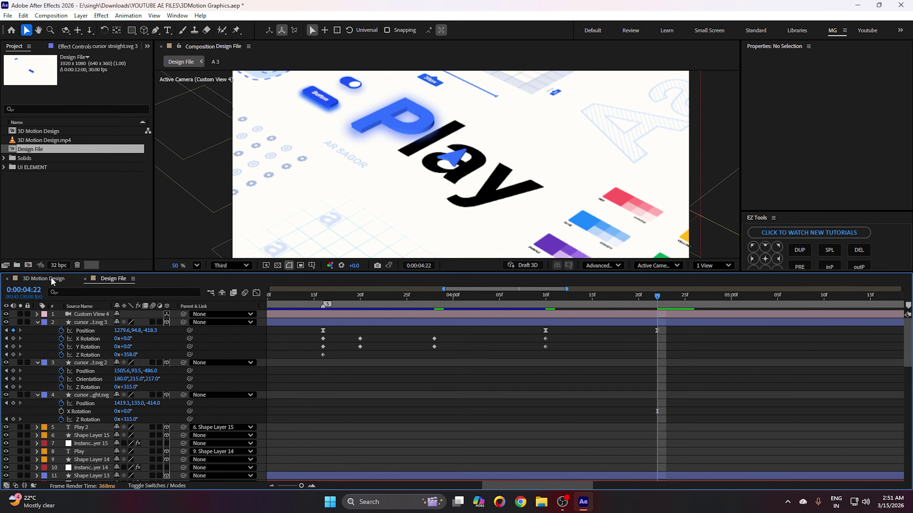
- Ease the cursor's Position speed between 0:00:04:10 and 0:00:04:22 by lengthening the outgoing influence of the first keyframe into a steep central peak
drag(668, 335, 565, 329)
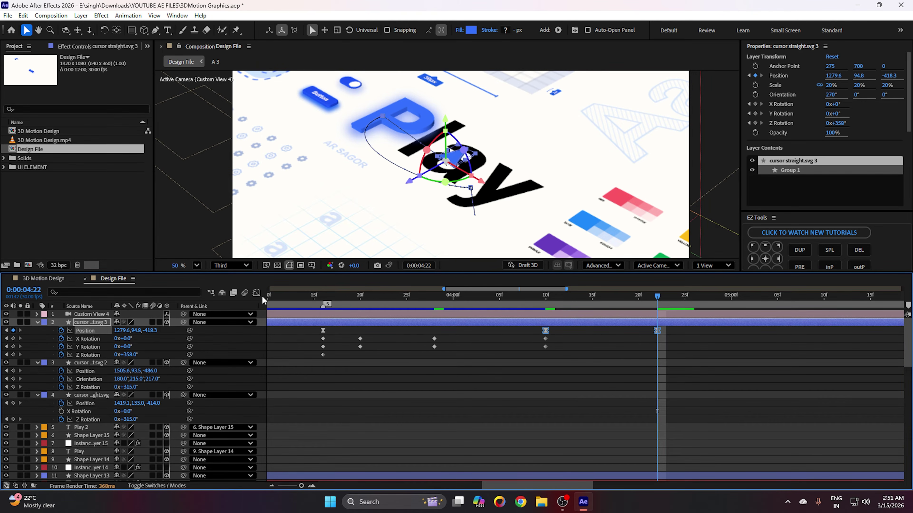
click(256, 292)
click(559, 478)
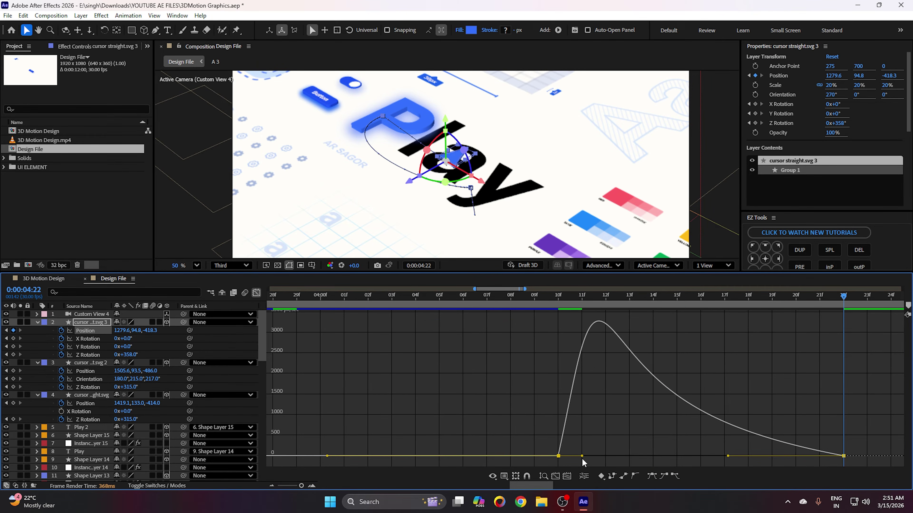
drag(581, 456, 658, 456)
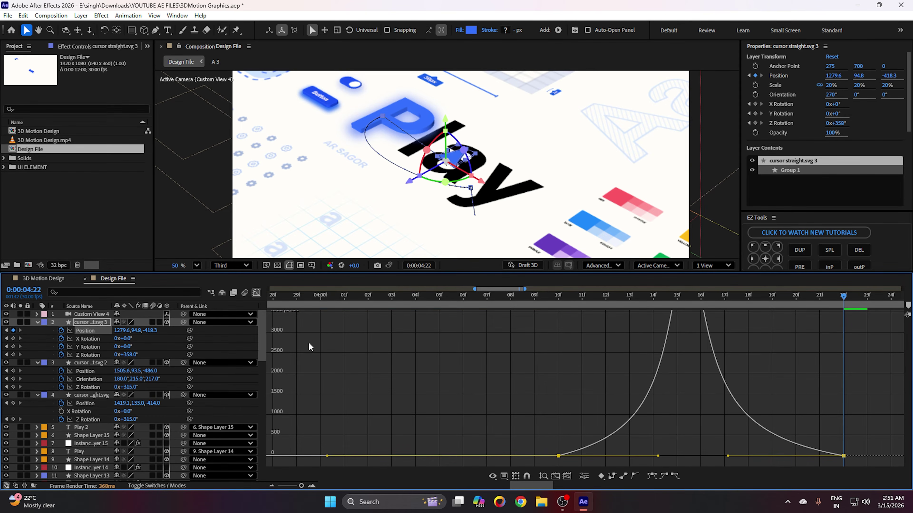
- After checking the reference rotations, copy Design File's three X and Y Rotation keyframe pairs from 0:00:03:16–0:00:03:28 and paste them at 0:00:04:22
click(43, 278)
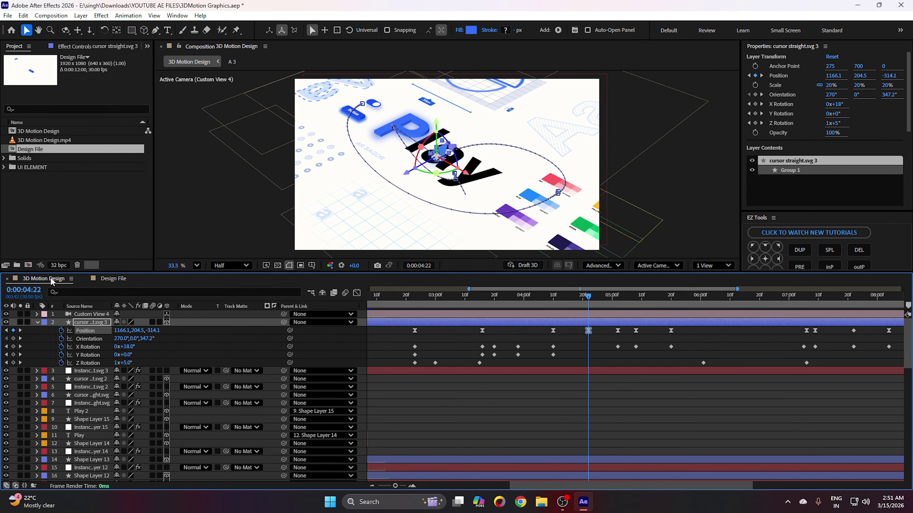
click(89, 339)
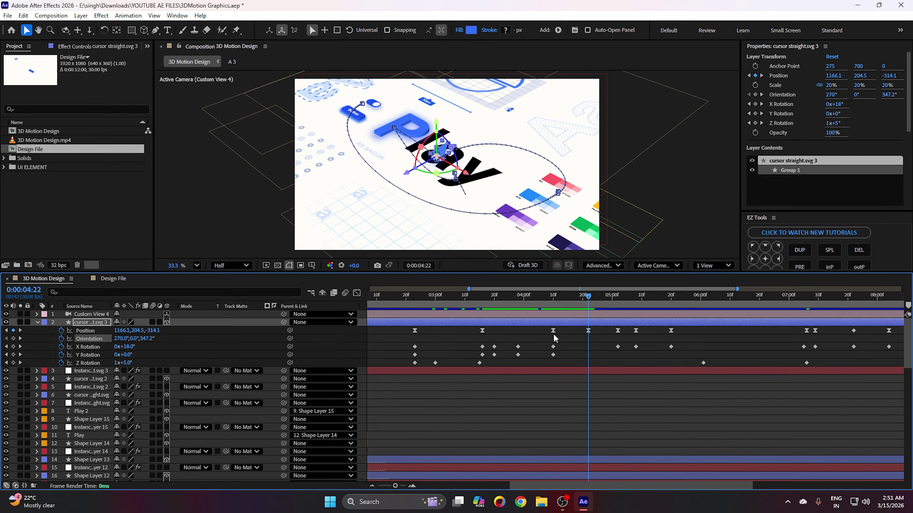
click(578, 347)
drag(555, 302, 596, 310)
click(114, 278)
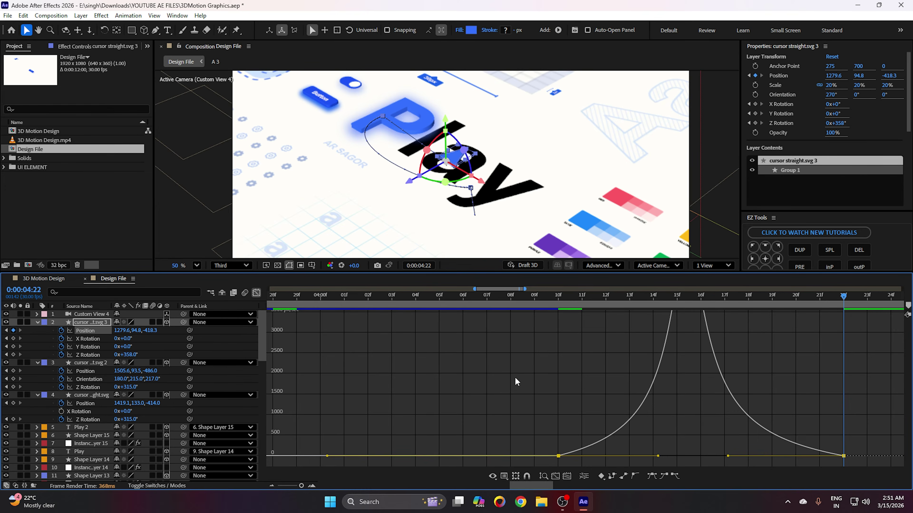
click(256, 293)
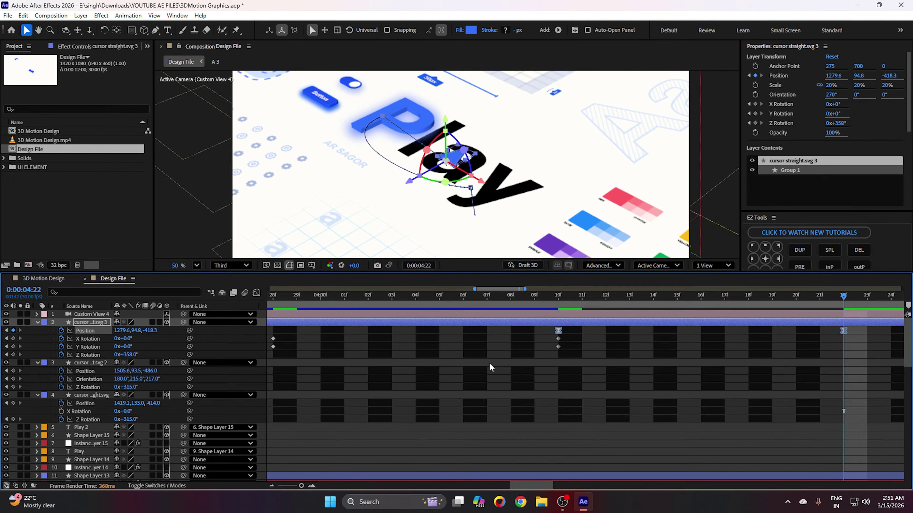
scroll(490, 366, down, 5)
drag(475, 334, 423, 355)
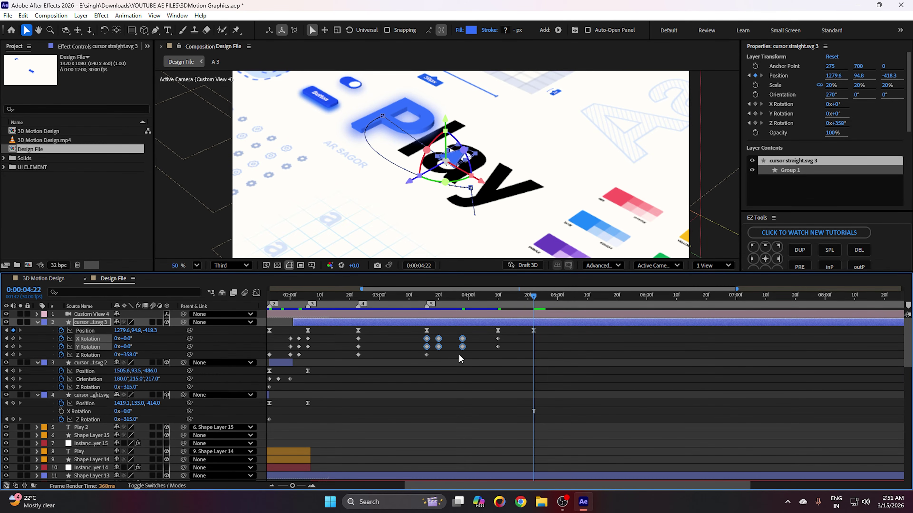
key(ctrl+c)
key(ctrl+v)
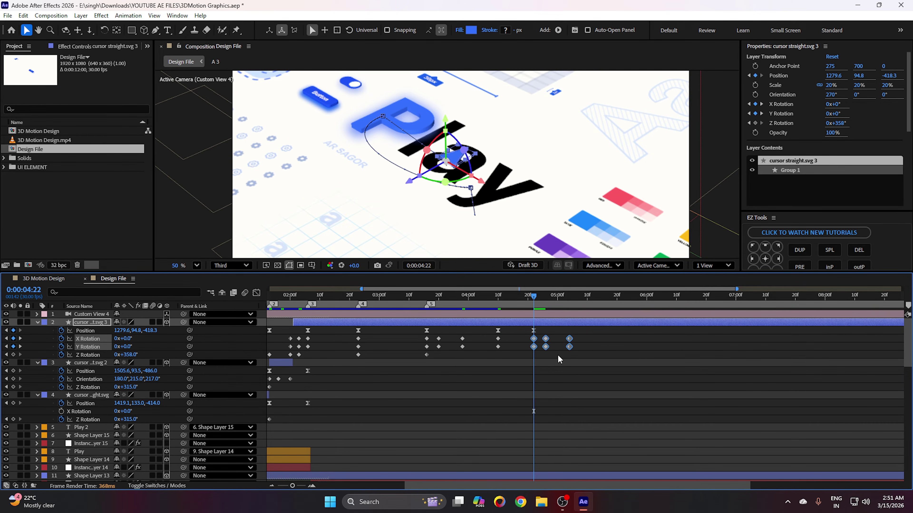
- Compare the pasted rotation keyframes with the cursor's X Rotation timing at 0:00:05:02 in the 3D Motion Design composition
scroll(555, 358, up, 5)
click(555, 360)
drag(462, 299, 434, 300)
drag(475, 337, 433, 345)
click(406, 365)
click(44, 279)
drag(592, 306, 618, 301)
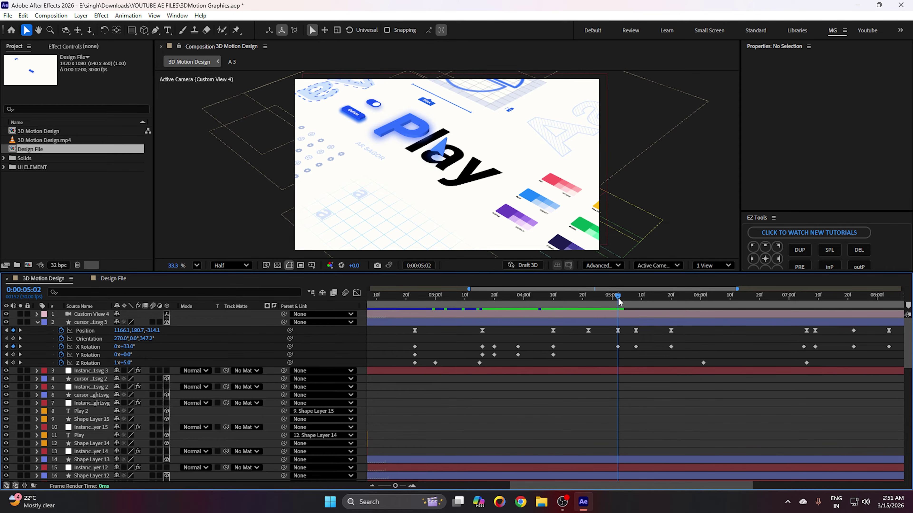
click(618, 347)
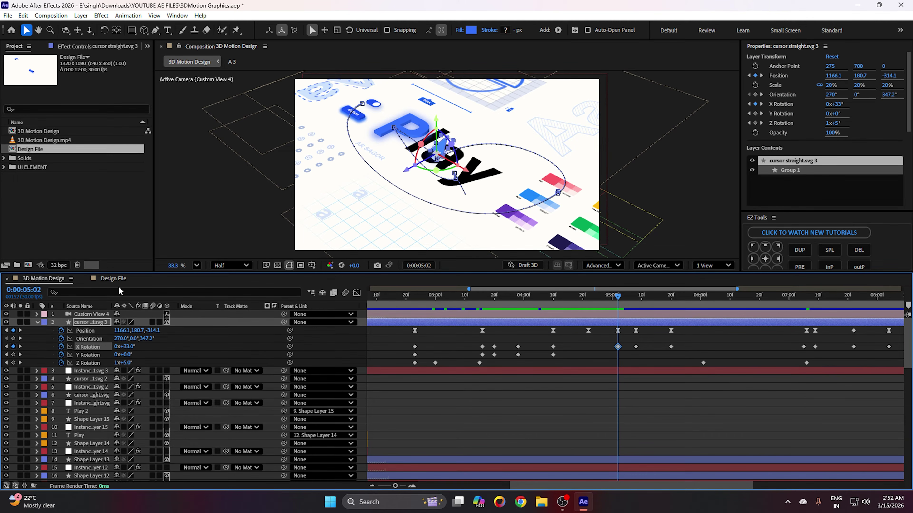
drag(618, 301, 621, 303)
scroll(628, 340, up, 4)
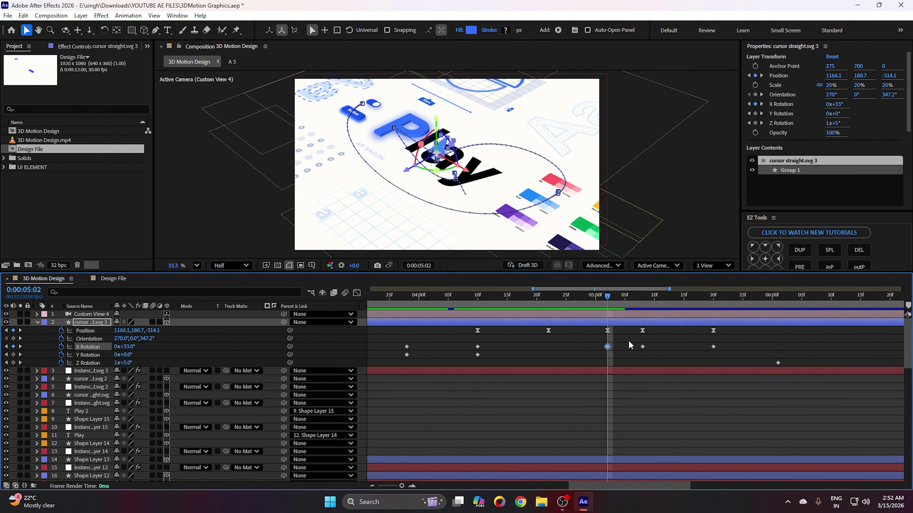
click(619, 355)
scroll(611, 355, down, 5)
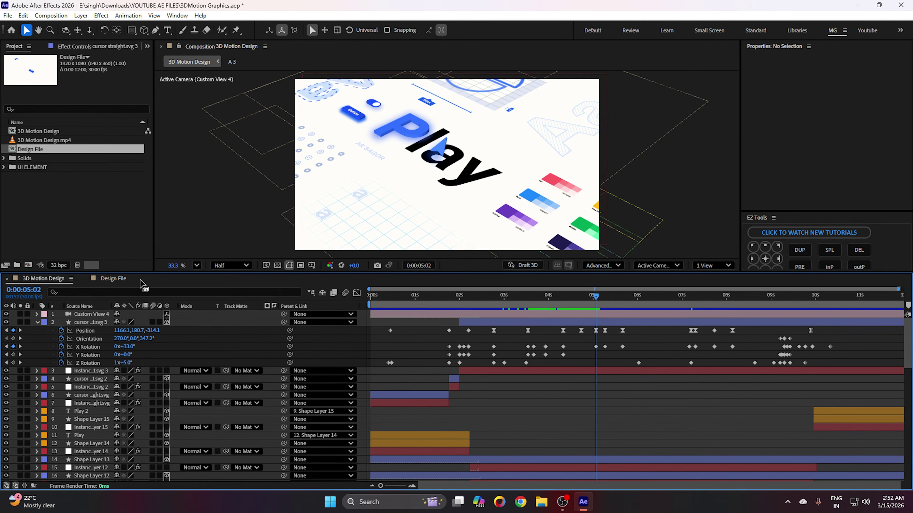
- In Design File, move the second pair of pasted X and Y Rotation keyframes to 0:00:05:02
click(122, 279)
drag(432, 297, 586, 289)
scroll(559, 339, up, 2)
drag(493, 335, 616, 348)
key(-)
click(536, 349)
scroll(530, 349, up, 2)
drag(493, 337, 471, 350)
click(609, 340)
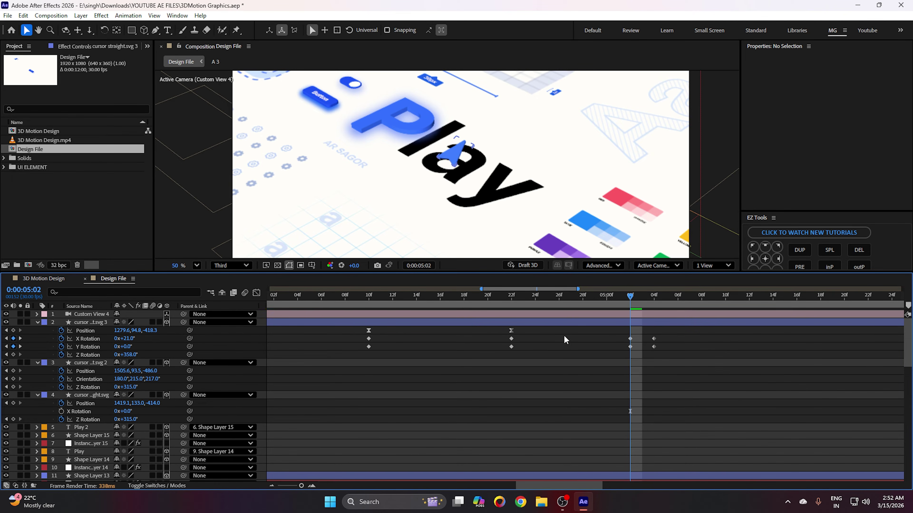
- Check the next X Rotation keyframe in 3D Motion Design, and move Design File's third pasted X and Y Rotation pair to 0:00:05:08
click(55, 282)
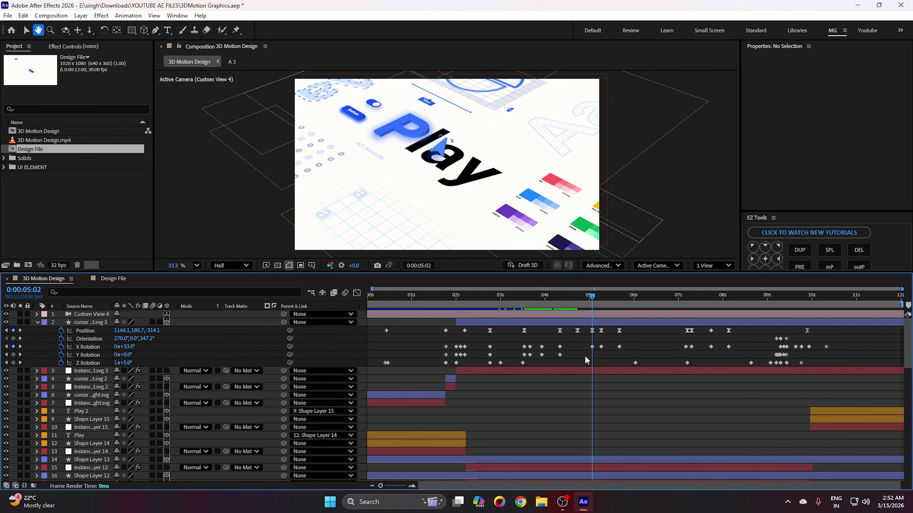
drag(518, 294, 551, 298)
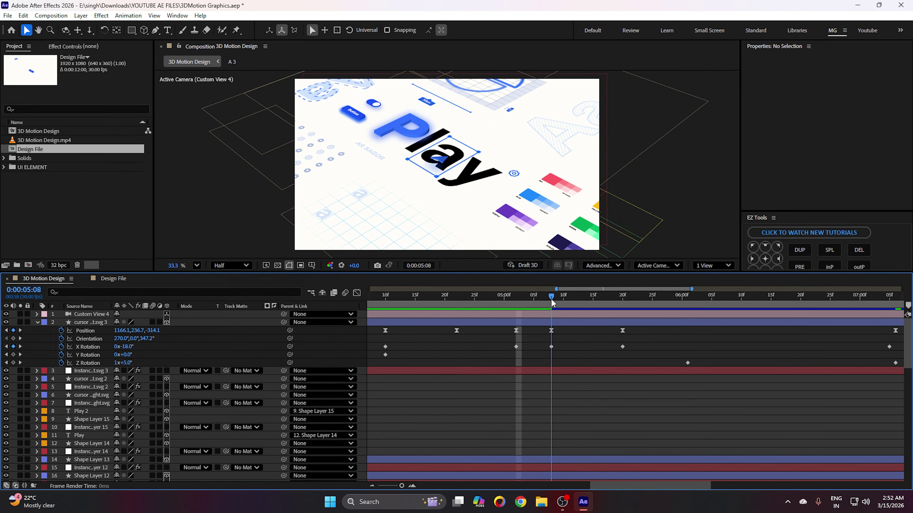
click(551, 346)
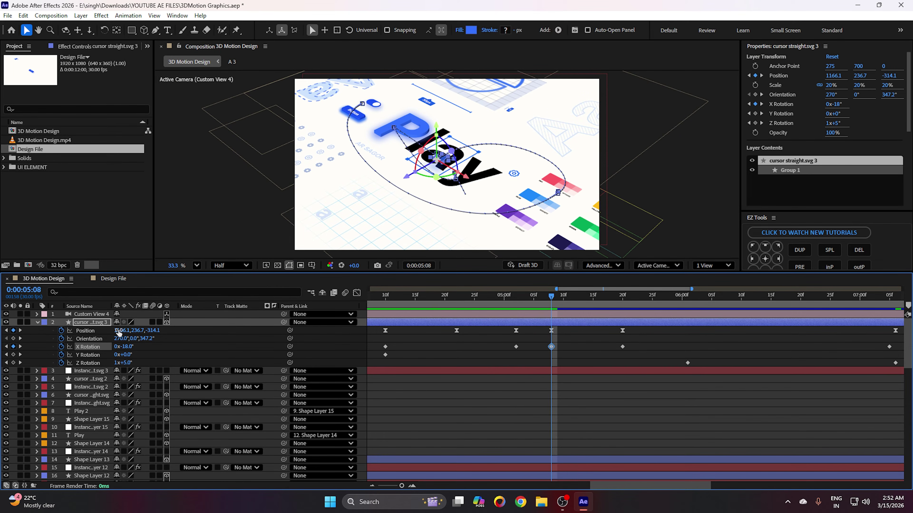
click(103, 283)
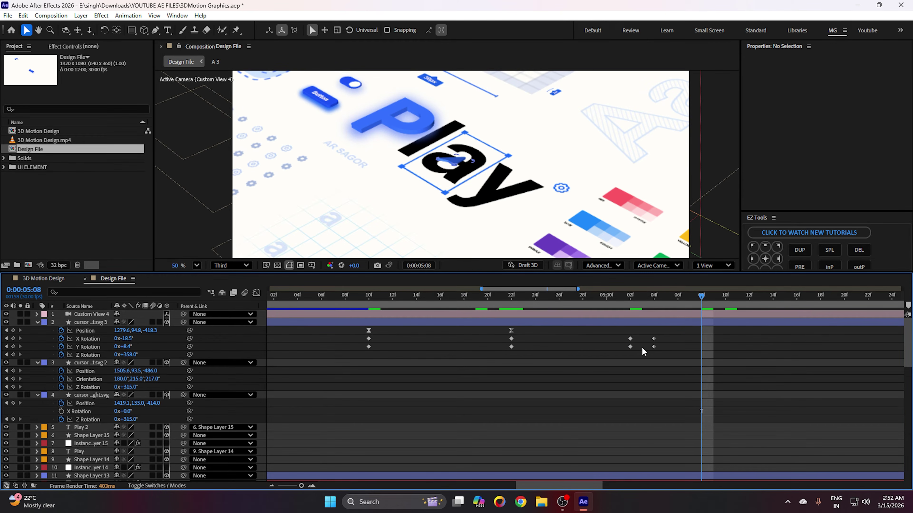
drag(662, 336, 701, 346)
click(657, 332)
- Preview the cursor's retimed tilt in Design File from 0:00:04:22 to 0:00:05:08
drag(701, 295, 513, 304)
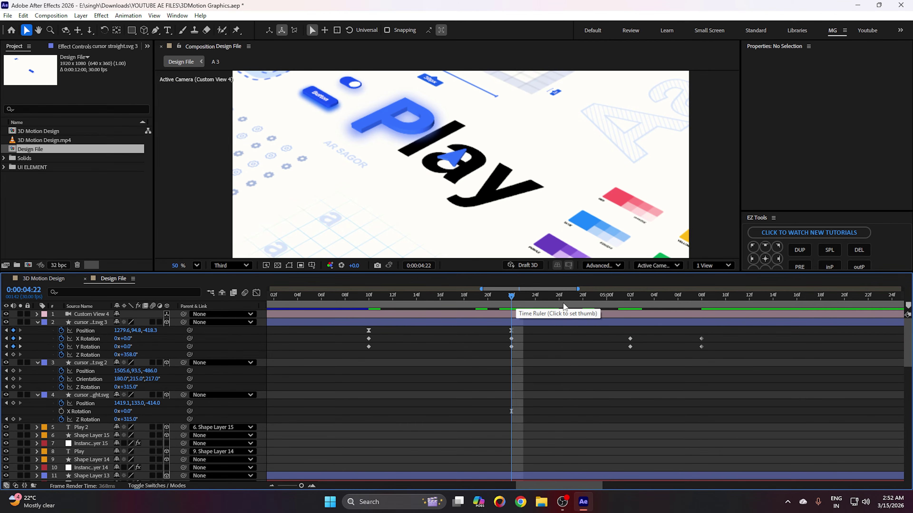
key(space)
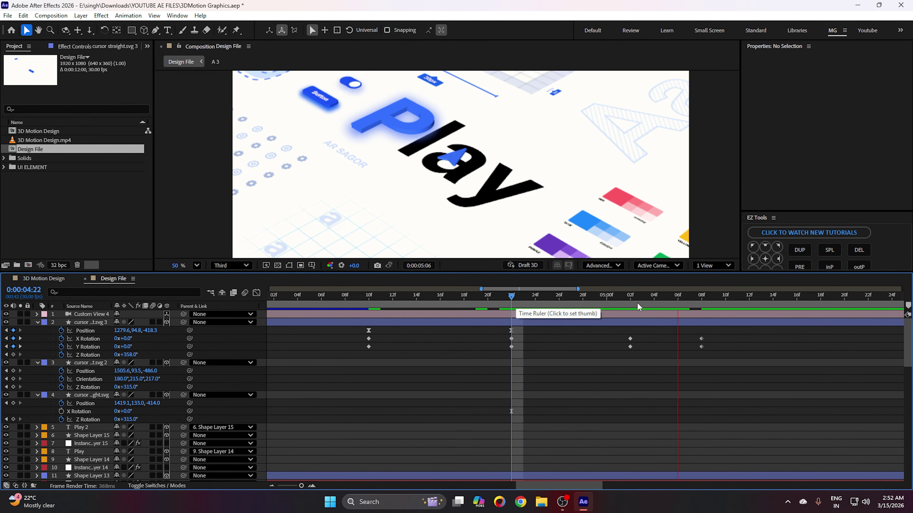
click(703, 304)
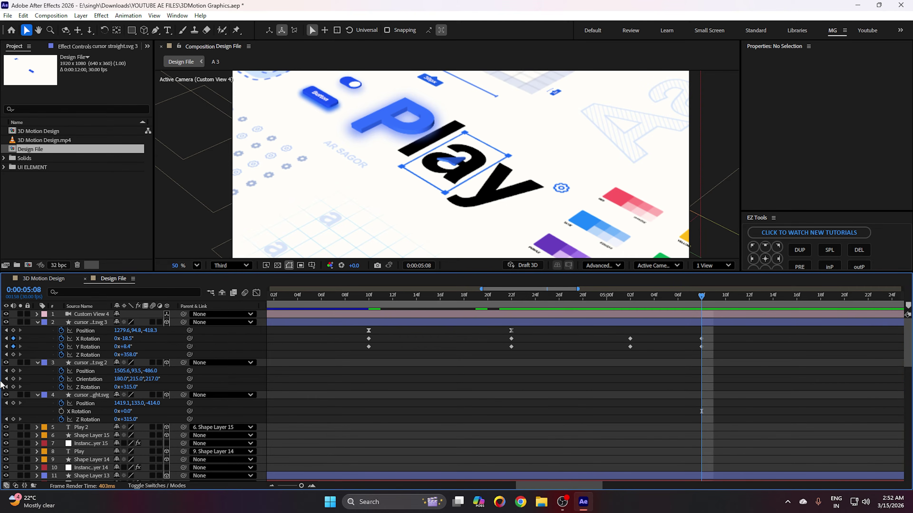
- Following 3D Motion Design's timing, copy the Design File cursor's X and Y Rotation keyframes from 0:00:04:10 and paste them at 0:00:05:20
click(43, 279)
drag(558, 300, 622, 301)
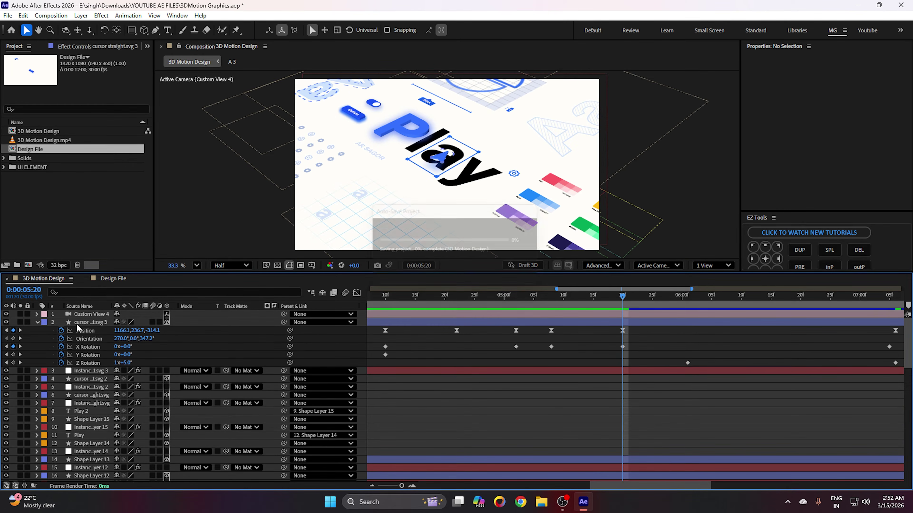
click(108, 279)
drag(726, 299, 843, 299)
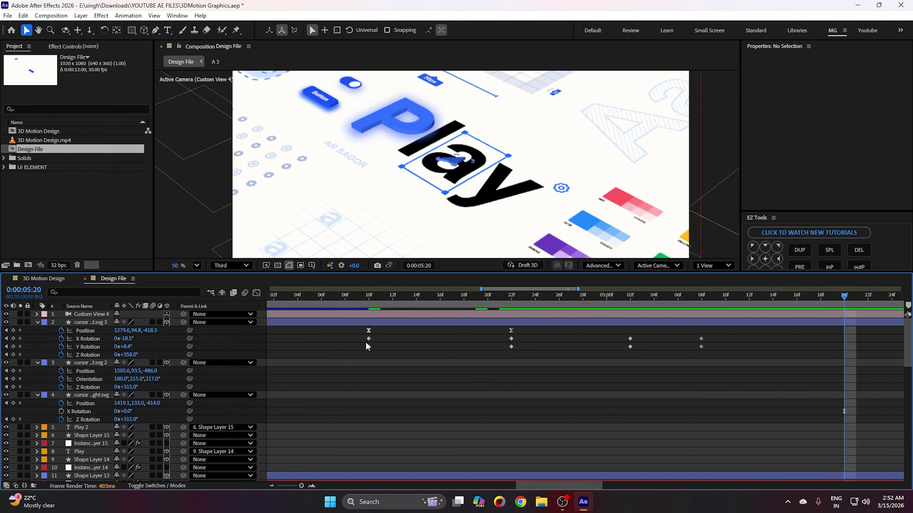
drag(385, 349, 361, 336)
key(ctrl+c)
key(ctrl+v)
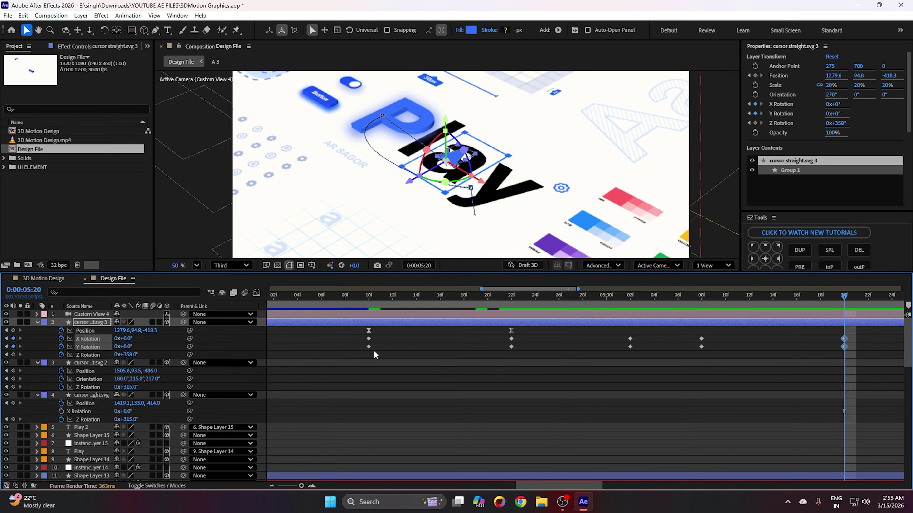
click(526, 369)
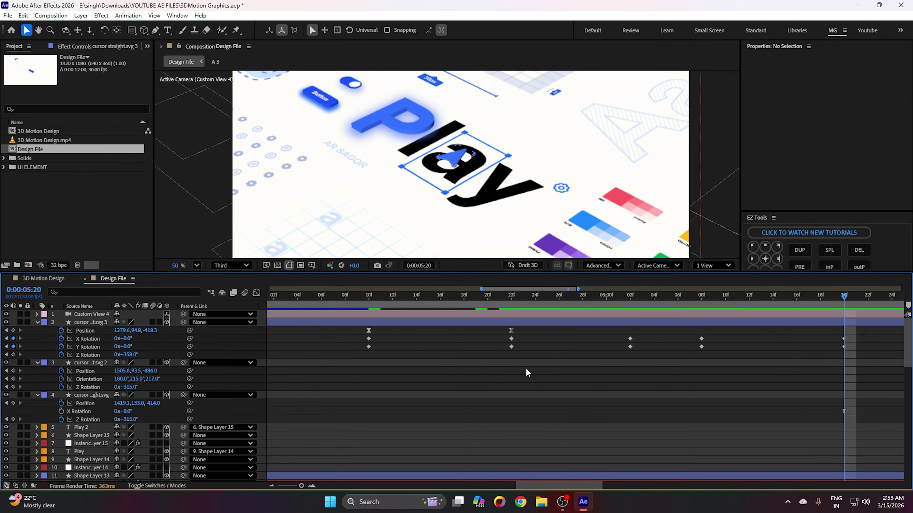
- Add a Position keyframe for the cursor at 0:00:05:20 to hold its location
click(14, 330)
scroll(565, 359, down, 2)
click(617, 338)
- Check the cursor's next Position keyframe in 3D Motion Design at 0:00:07:06
click(54, 279)
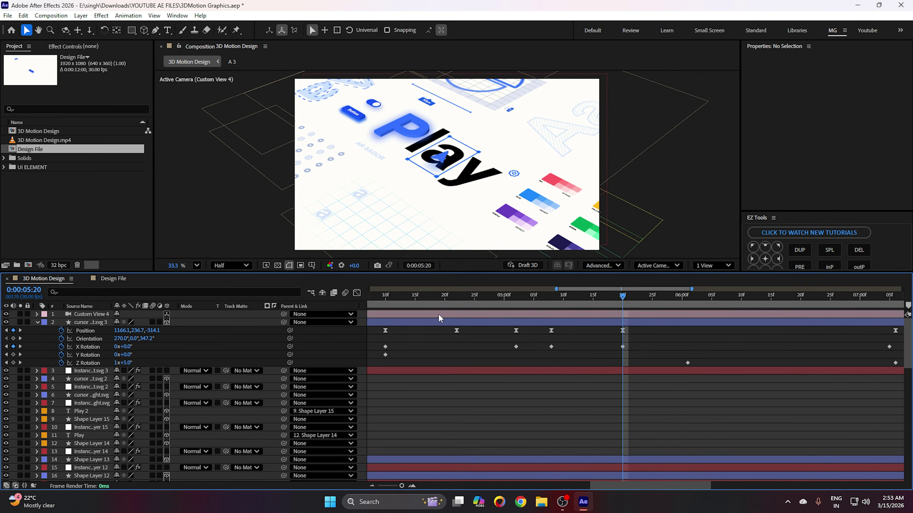
scroll(652, 341, right, 3)
drag(528, 298, 800, 318)
click(802, 331)
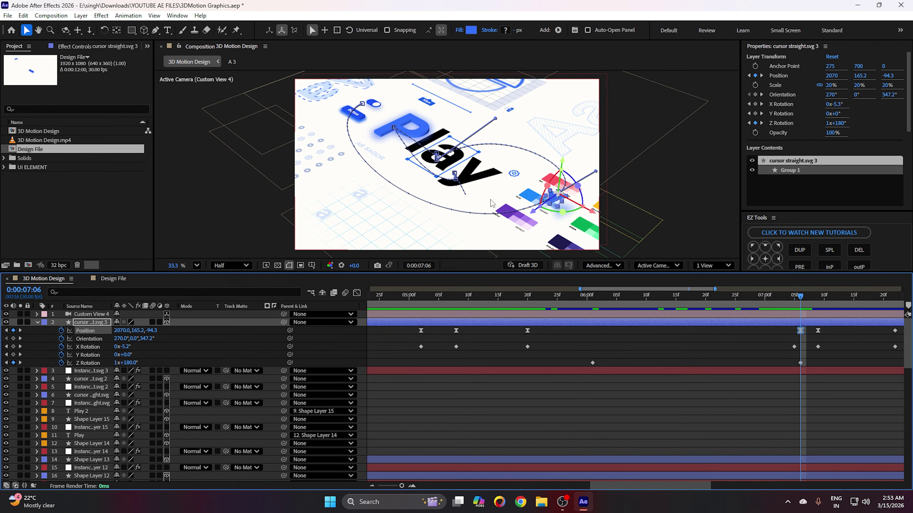
scroll(522, 202, up, 3)
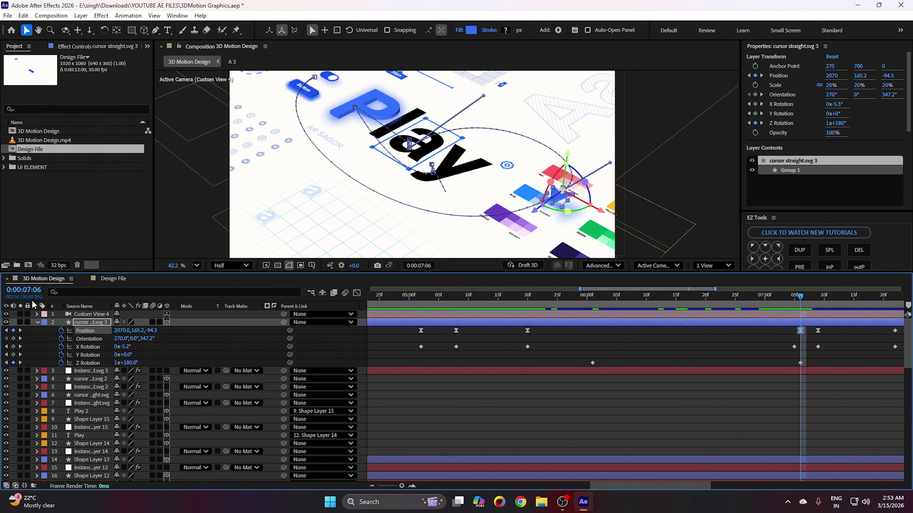
- At 0:00:07:06 in Design File, move the cursor onto the blue swatch at about 2107, 94.8, -331.5
click(112, 278)
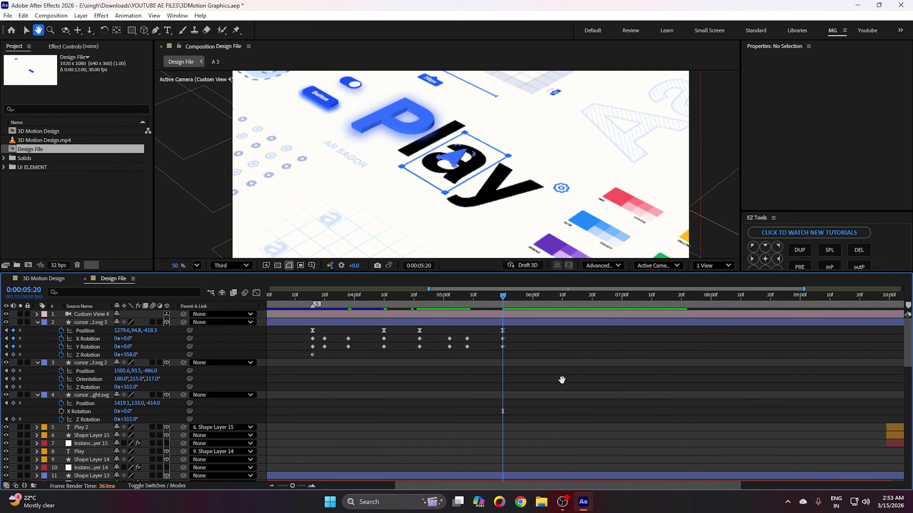
drag(634, 295, 640, 295)
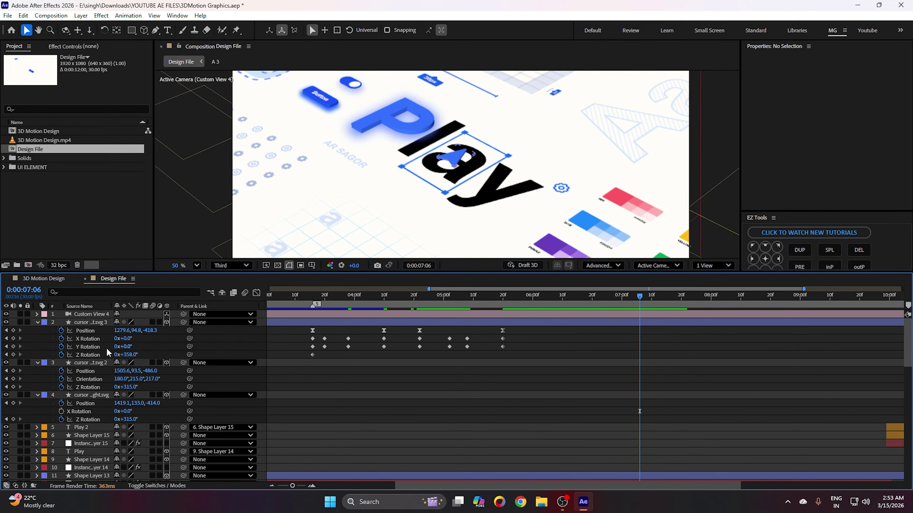
drag(457, 162, 539, 227)
scroll(508, 208, up, 5)
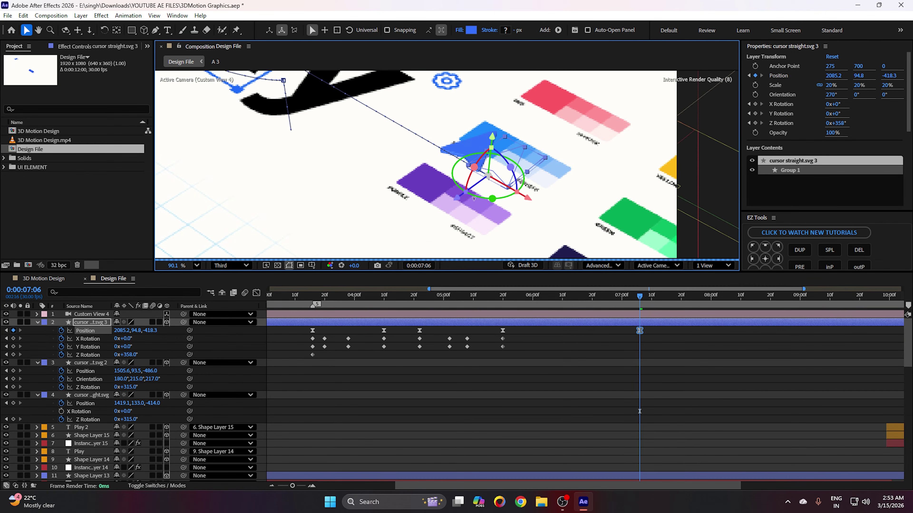
click(453, 195)
click(494, 173)
drag(461, 195, 485, 182)
drag(553, 180, 561, 185)
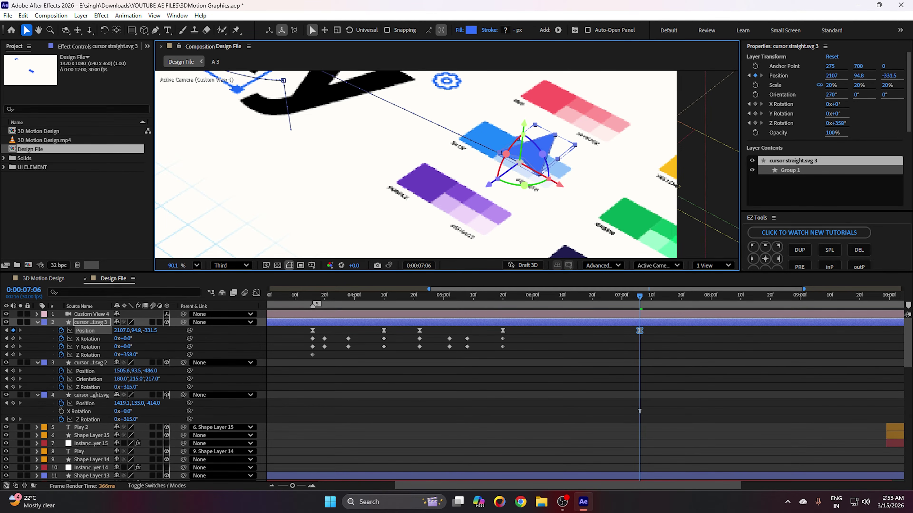
- Set the spatial interpolation of the cursor's Position keyframes at 0:00:05:20 and 0:00:07:06 to Bezier
click(564, 332)
click(91, 322)
drag(665, 326, 495, 337)
right_click(495, 337)
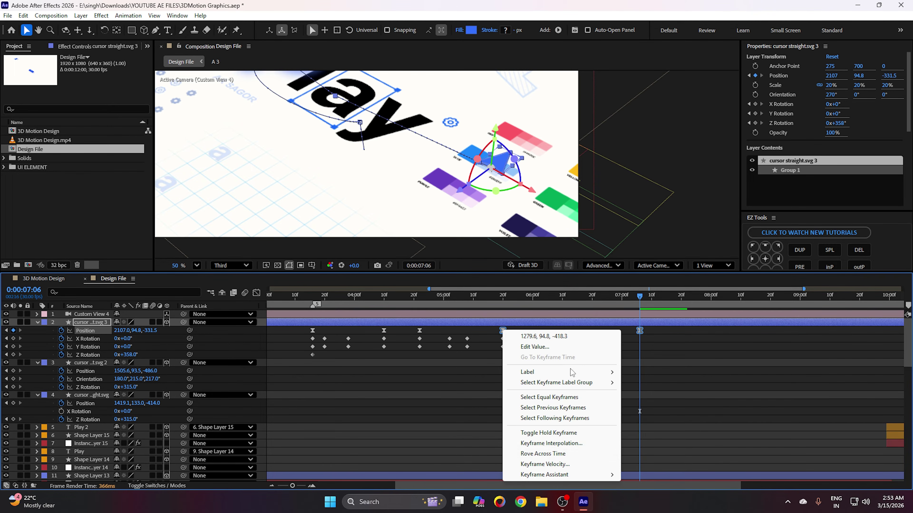
click(539, 444)
click(489, 233)
click(467, 269)
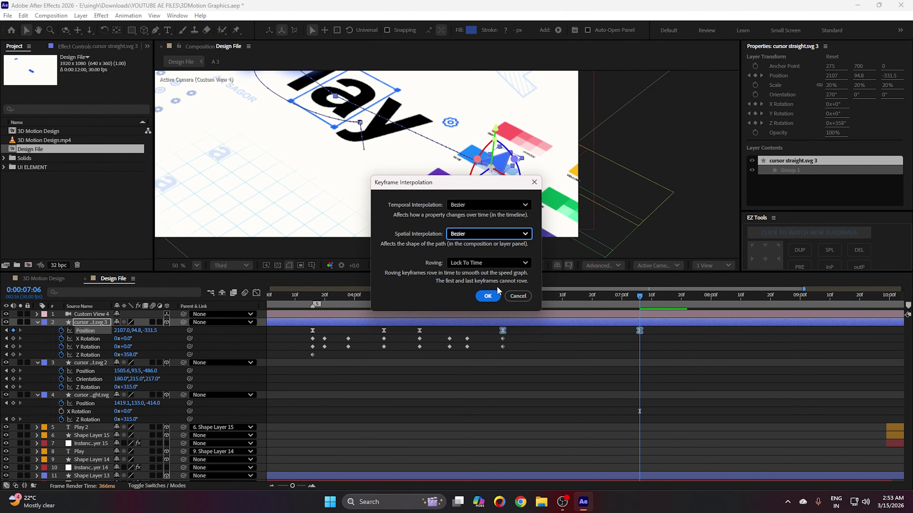
click(487, 296)
- Bend the cursor's motion path between the letter a and the blue swatch into a wide arc with its Bezier handles
scroll(427, 144, up, 1)
drag(427, 144, 368, 182)
drag(419, 197, 585, 69)
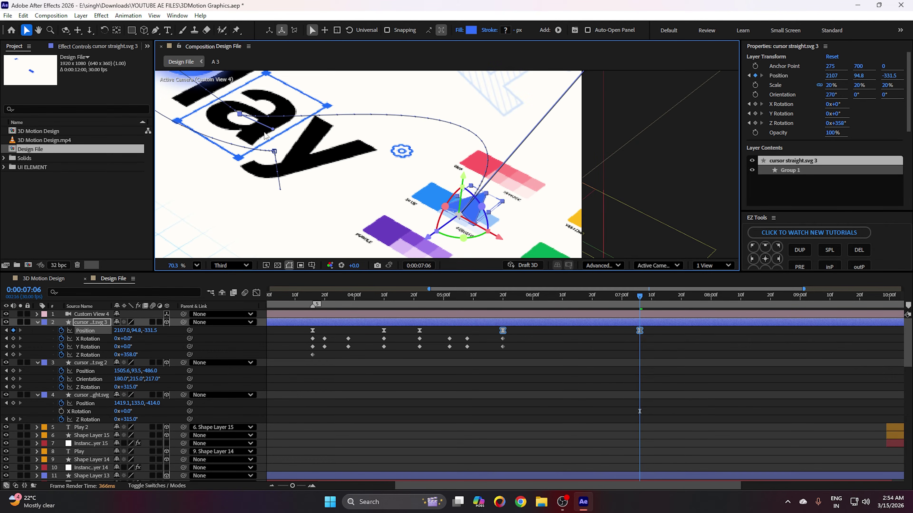
drag(272, 130, 342, 93)
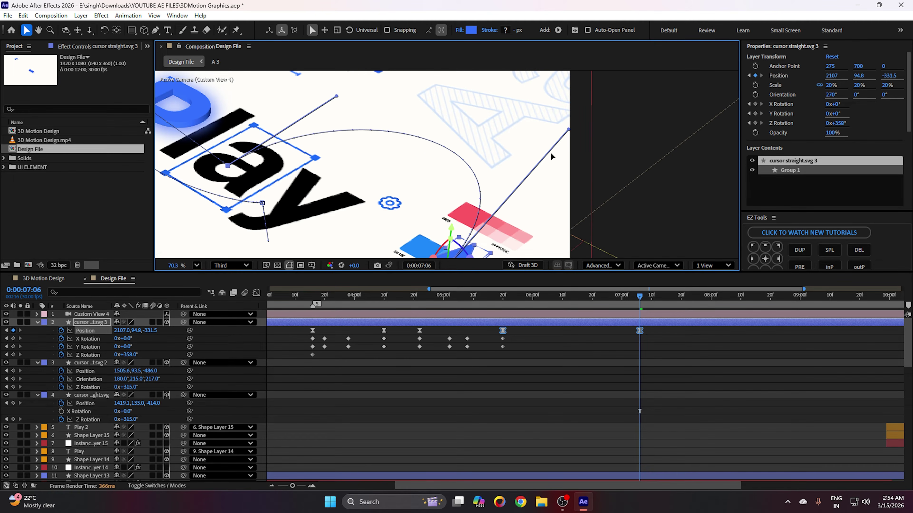
click(548, 346)
drag(369, 163, 354, 129)
- Add a Z Rotation keyframe for the cursor and place it at 0:00:05:20, where the arc move starts
click(85, 331)
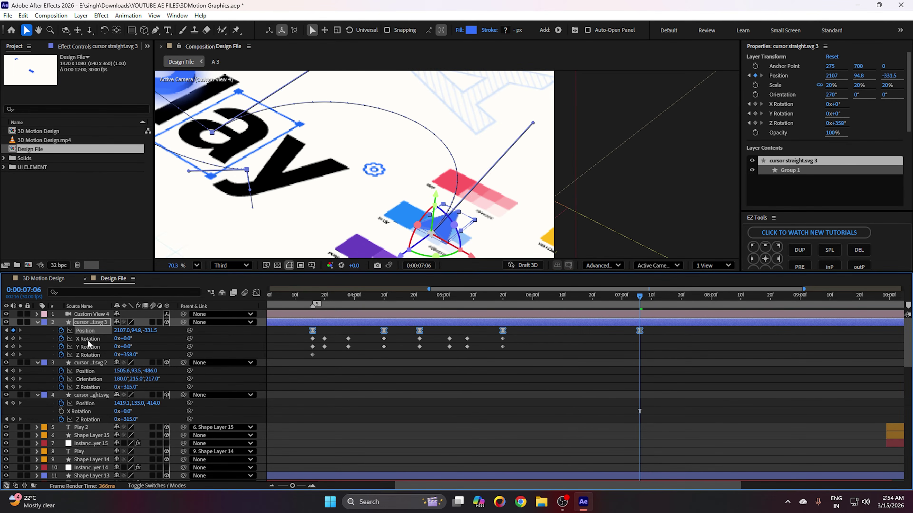
click(79, 353)
click(422, 414)
click(14, 355)
drag(634, 355, 506, 355)
click(502, 305)
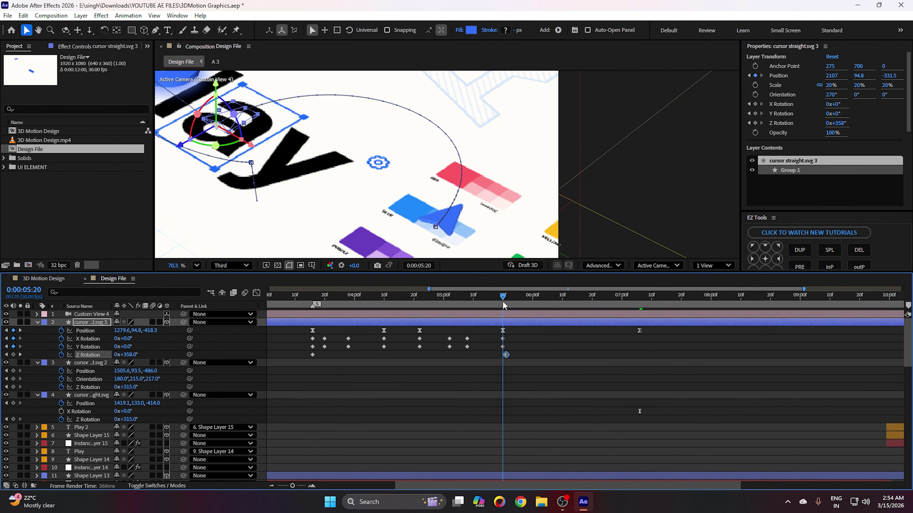
scroll(227, 108, up, 2)
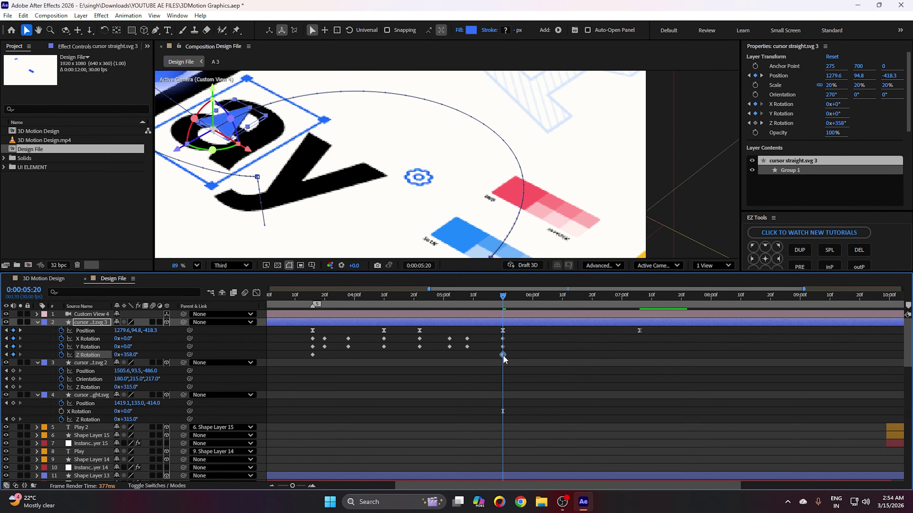
- Rotate the cursor along the arc with Z Rotation keyframes at 0:00:06:00 and 0:00:06:10, reaching 1x+139° at the second
drag(505, 296, 533, 296)
drag(133, 355, 592, 332)
drag(543, 302, 562, 305)
drag(134, 358, 162, 354)
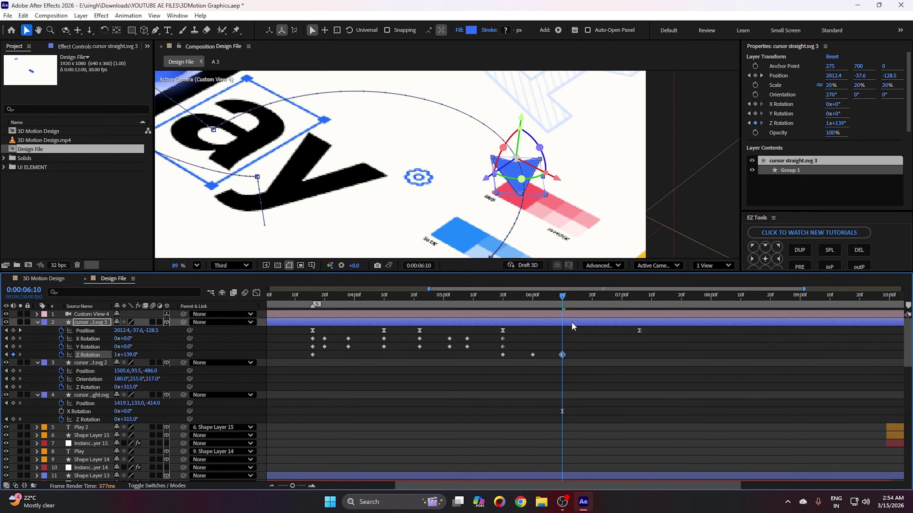
- Set the cursor's Z Rotation to 1x+180° at 0:00:06:23
key(space)
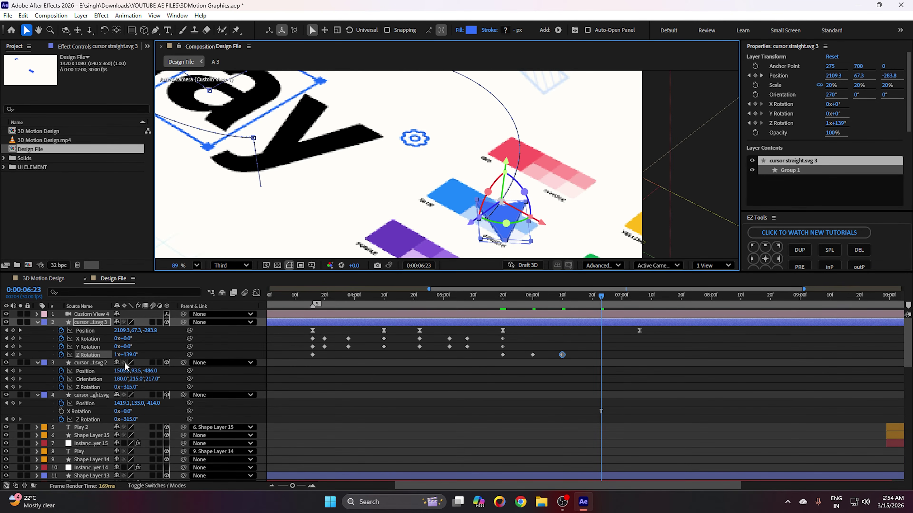
click(127, 354)
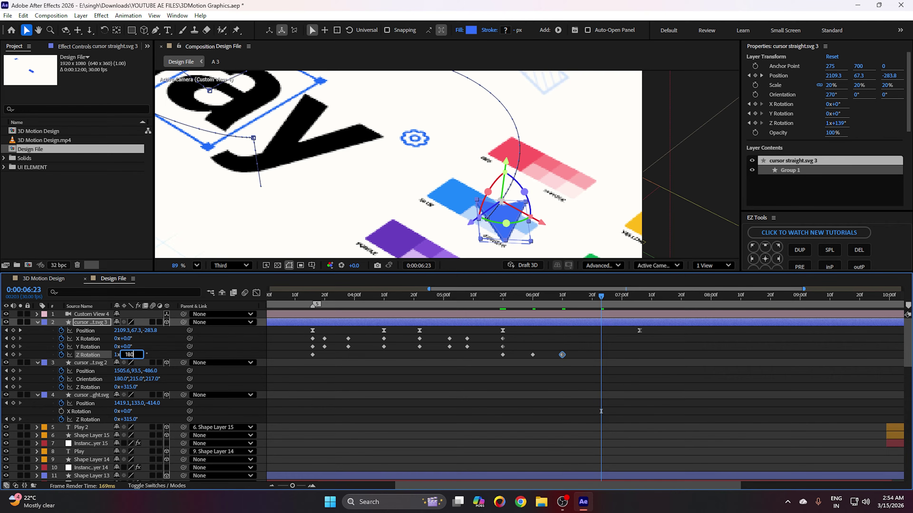
click(461, 180)
- Reposition the cursor at 0:00:07:05 to about 2125.3, 94.7, -182.1, and remove the old Position keyframe at 0:00:07:06
click(637, 296)
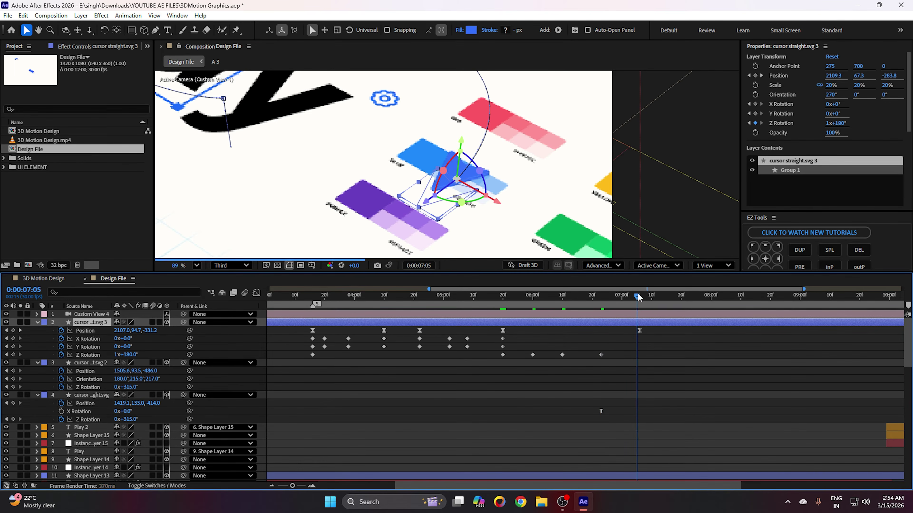
drag(424, 207, 469, 187)
drag(531, 175, 544, 176)
drag(479, 177, 470, 178)
click(636, 336)
click(639, 330)
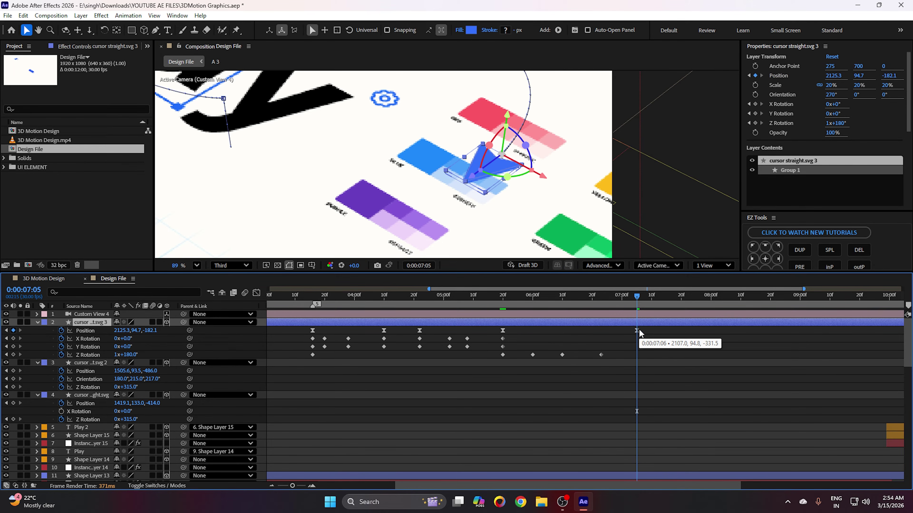
click(637, 332)
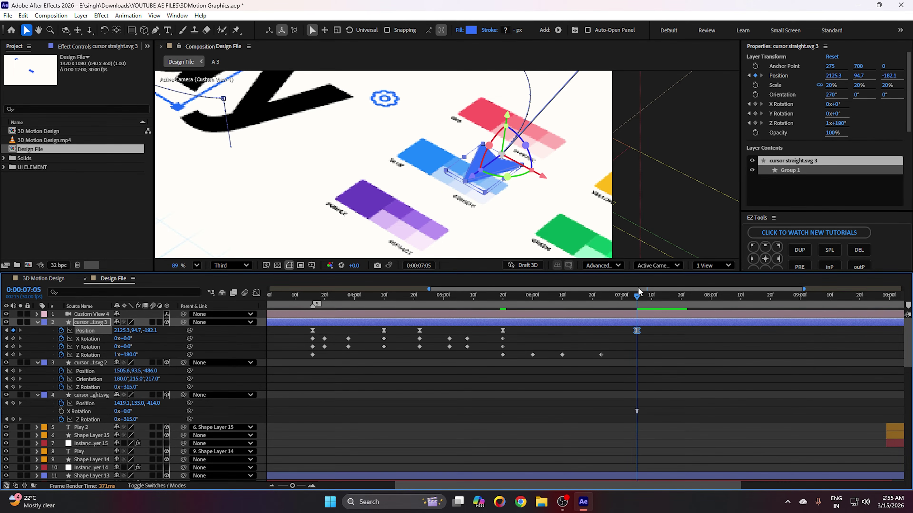
click(663, 356)
- Following 3D Motion Design's timing, move Design File's new cursor Position keyframe from 0:00:07:05 to 0:00:07:06
click(38, 278)
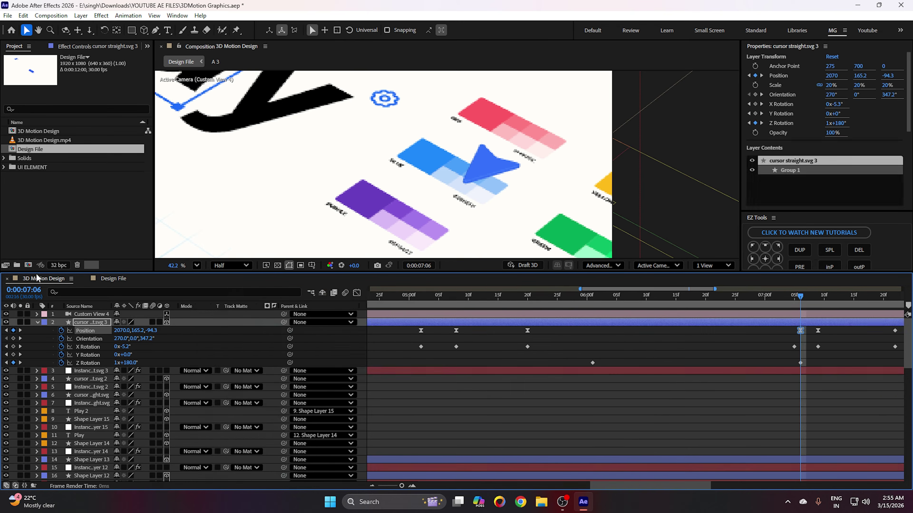
click(743, 344)
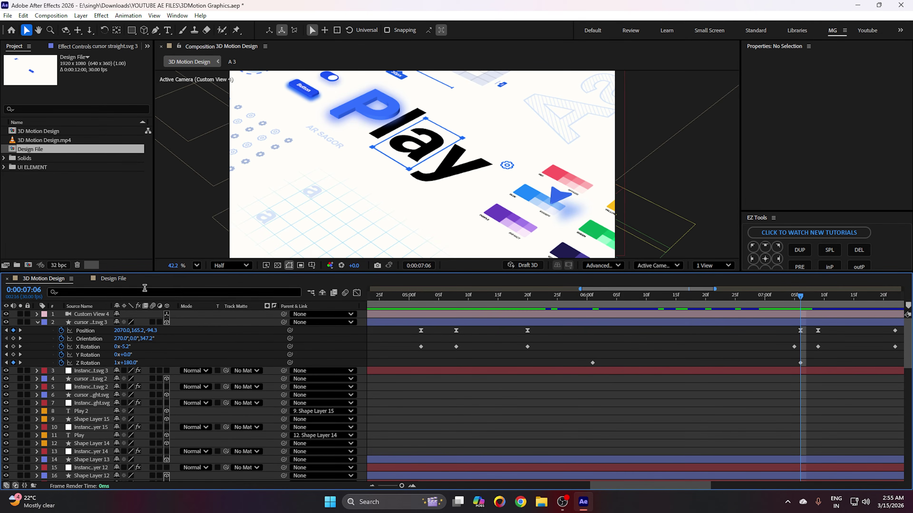
click(113, 279)
click(638, 330)
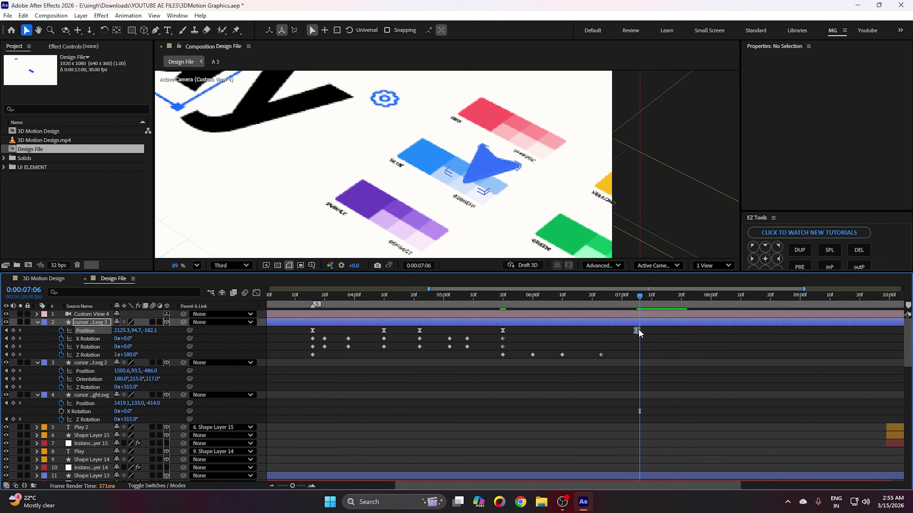
- Preview the cursor's arc move in Design File from 0:00:05:17
scroll(438, 232, down, 5)
click(494, 296)
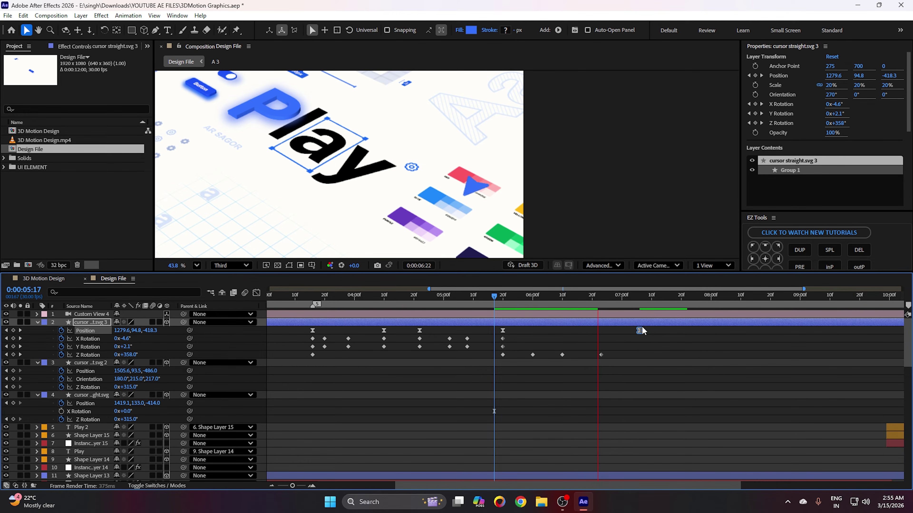
click(637, 302)
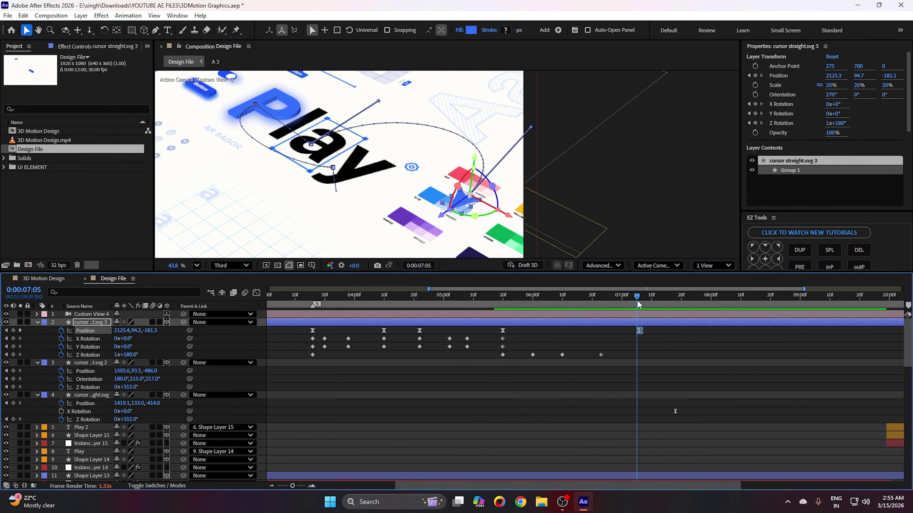
- Check the cursor's next Position and X Rotation keyframes in 3D Motion Design at 0:00:07:09
click(54, 279)
drag(729, 355, 524, 369)
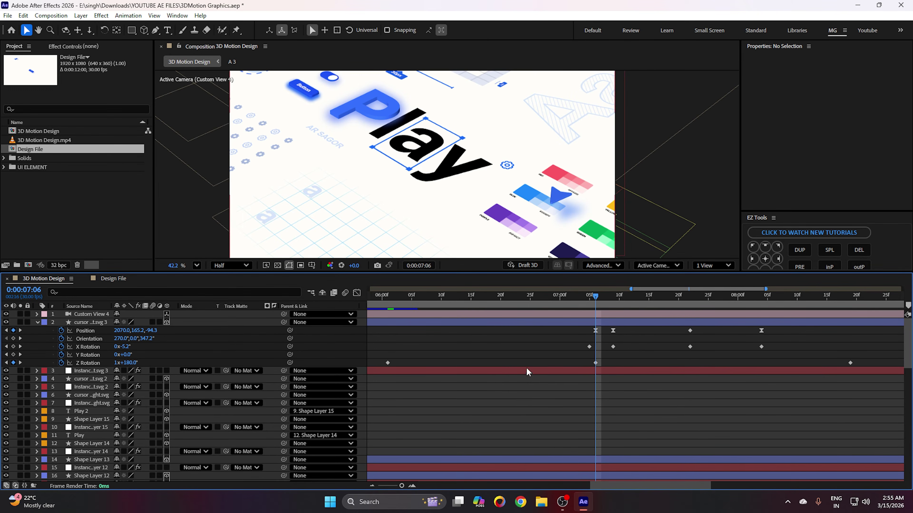
scroll(663, 358, up, 1)
click(512, 298)
drag(513, 299, 566, 303)
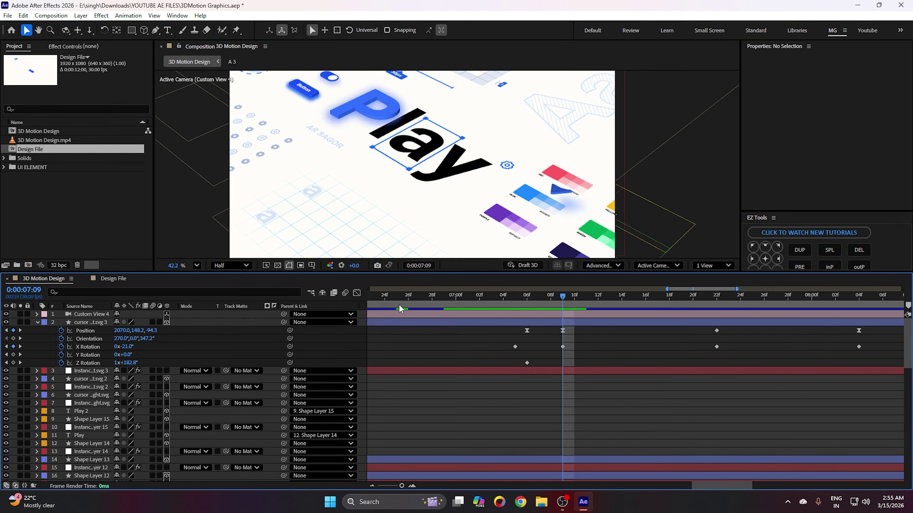
- In Design File, copy the cursor's three X and Y Rotation keyframe pairs starting at marker 5 and paste them at 0:00:07:06
click(97, 279)
scroll(466, 346, down, 1)
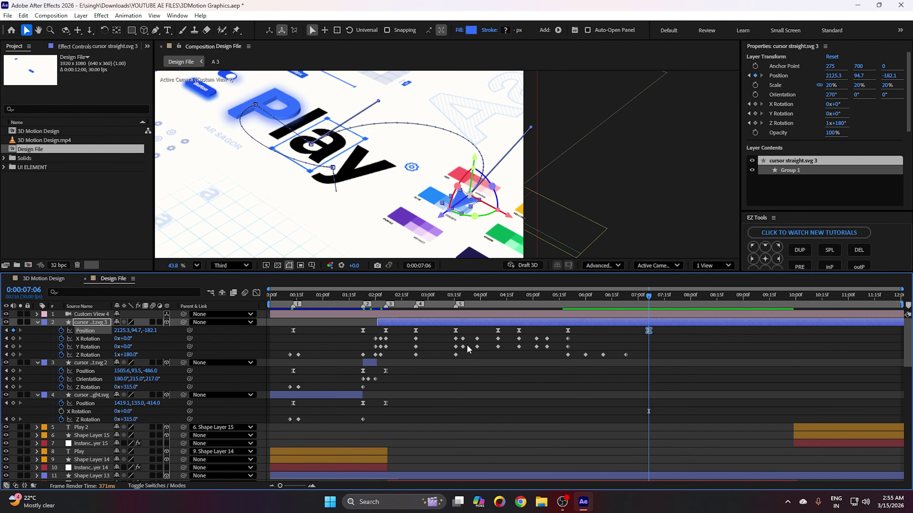
scroll(461, 348, up, 1)
drag(509, 336, 443, 348)
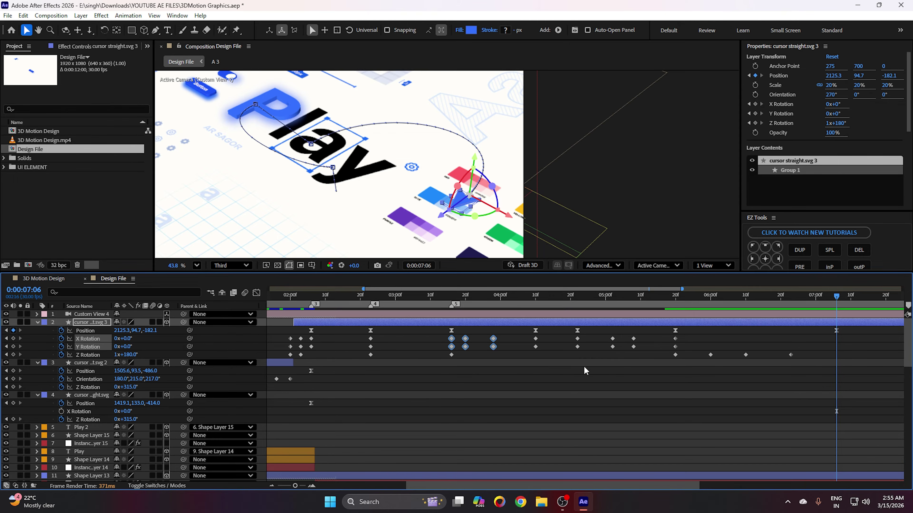
scroll(550, 372, right, 2)
key(ctrl+v)
drag(737, 361, 632, 376)
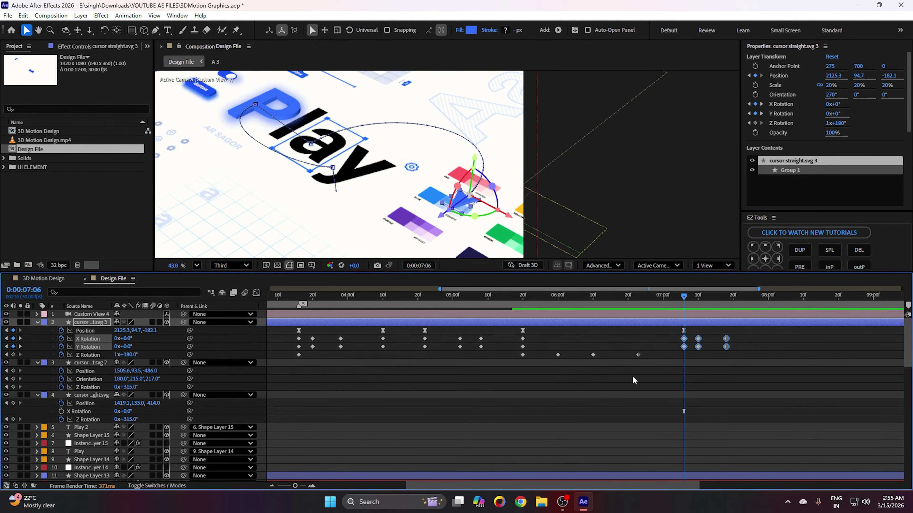
- Adjust the timing of the pasted X and Y Rotation keyframes, placing the first pair at 0:00:07:06 and the second at 0:00:07:10
scroll(683, 361, up, 1)
drag(685, 302, 716, 301)
click(724, 338)
drag(696, 335, 657, 346)
drag(778, 334, 714, 344)
key(ctrl+z)
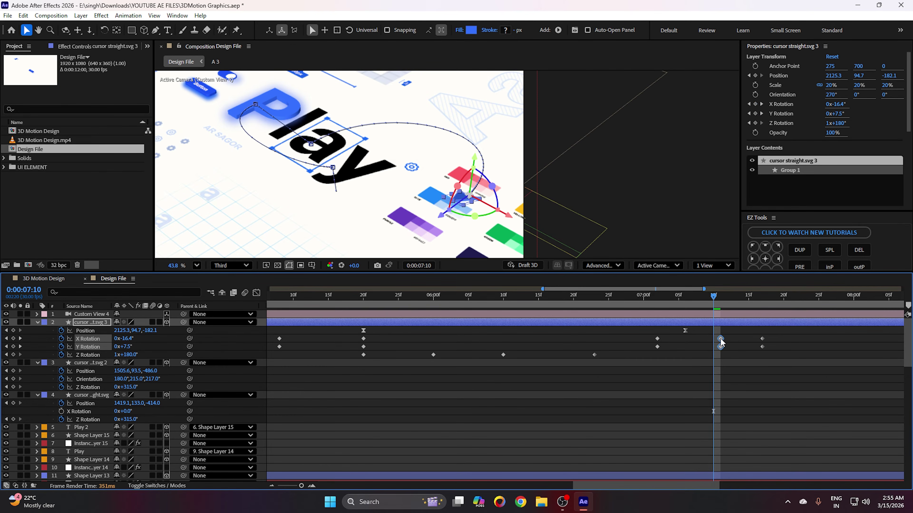
mouse_move(679, 348)
mouse_down()
mouse_move(652, 336)
mouse_move(685, 338)
mouse_up()
click(714, 339)
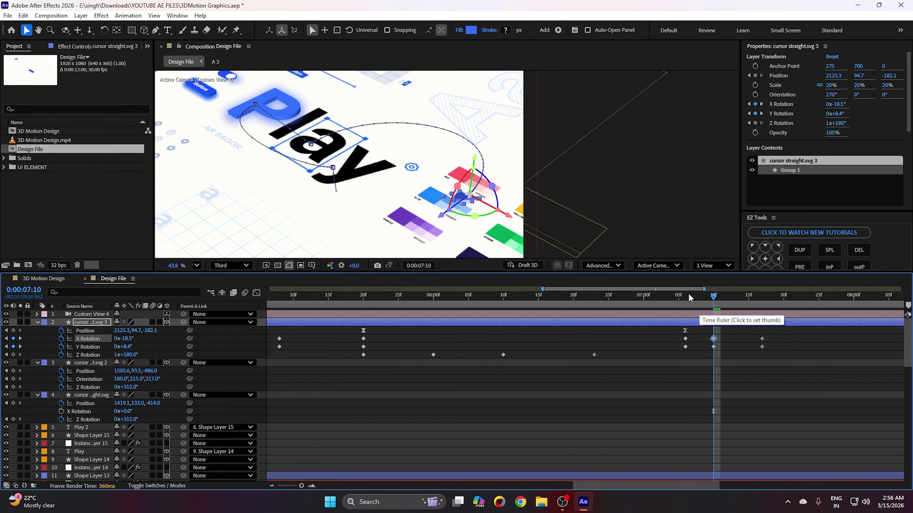
- Compare Design File's cursor tilt at 0:00:07:10 with 3D Motion Design's tilt at 0:00:07:09
click(707, 299)
click(714, 299)
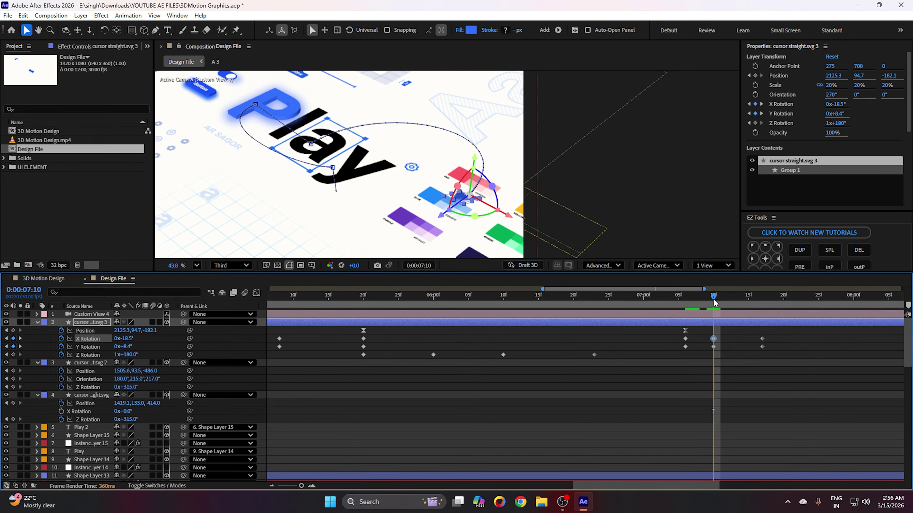
click(747, 330)
click(43, 278)
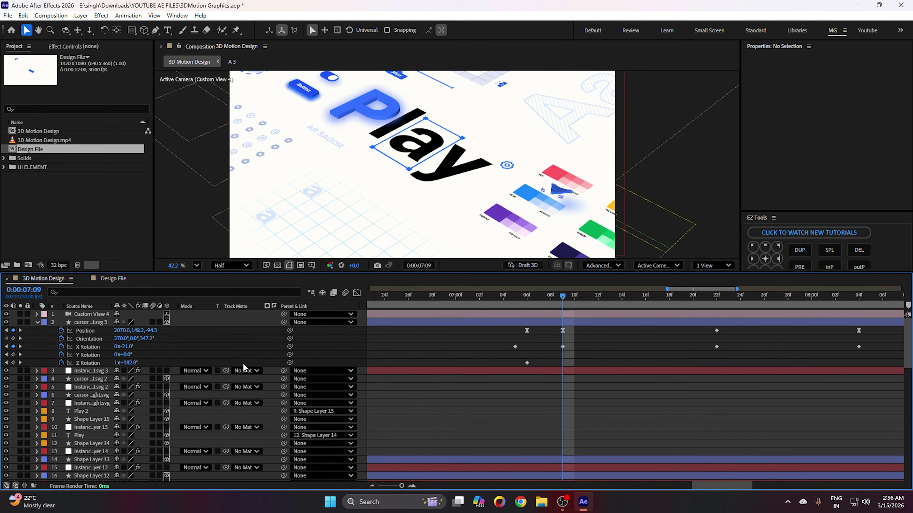
click(112, 282)
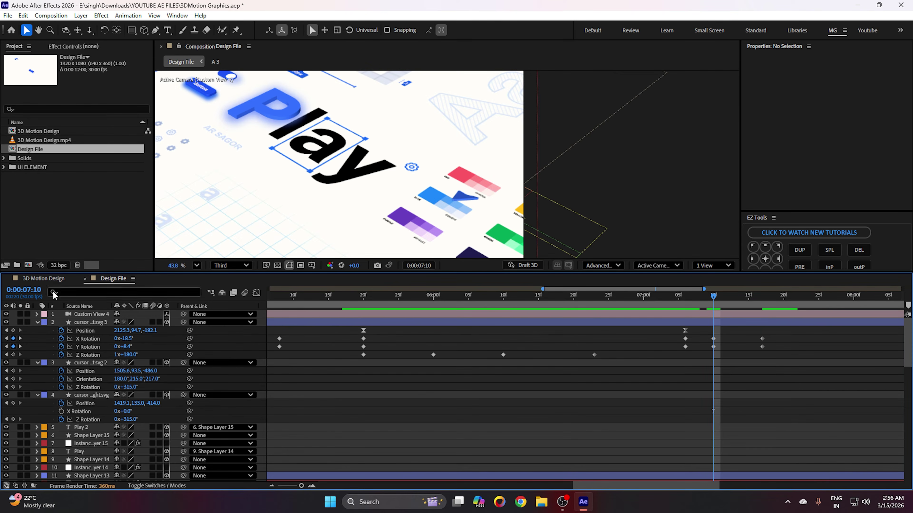
- Move the cursor's second pasted X and Y Rotation keyframe pair in Design File to 0:00:07:09, matching 3D Motion Design
click(47, 280)
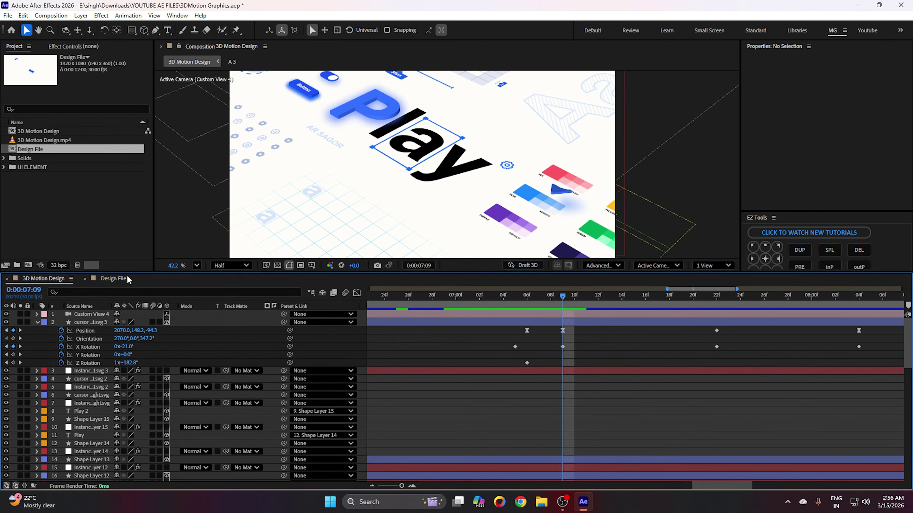
click(124, 281)
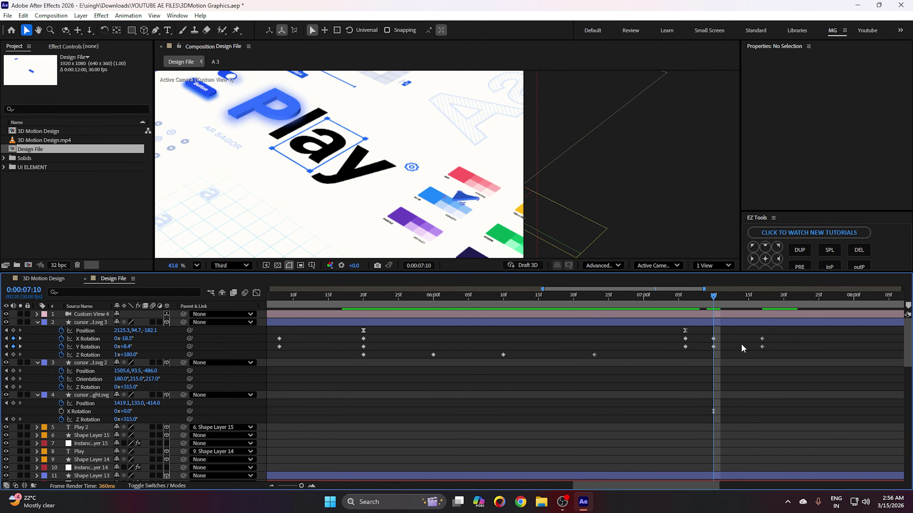
drag(710, 300, 707, 300)
drag(722, 331, 708, 341)
click(193, 248)
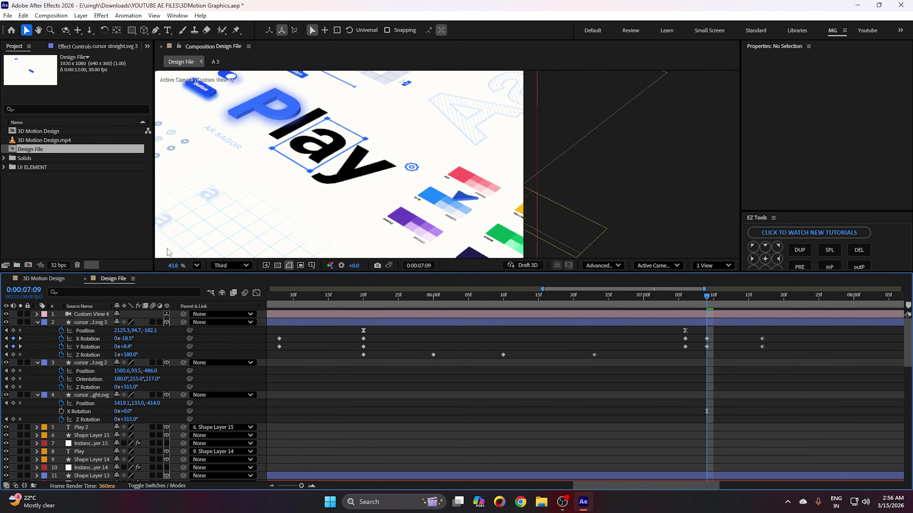
- Check the next X Rotation keyframe in 3D Motion Design, and move Design File's third X and Y Rotation pair to match at 0:00:07:22
click(60, 282)
drag(582, 300, 716, 304)
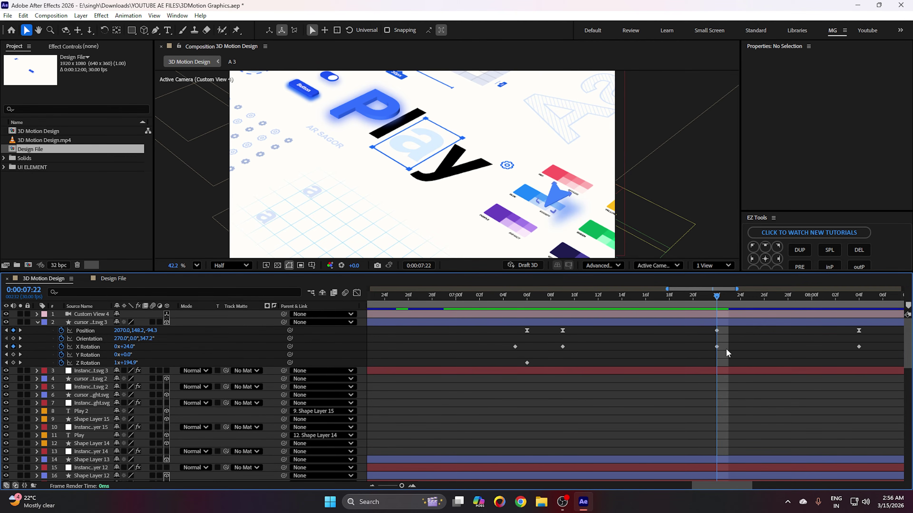
click(100, 348)
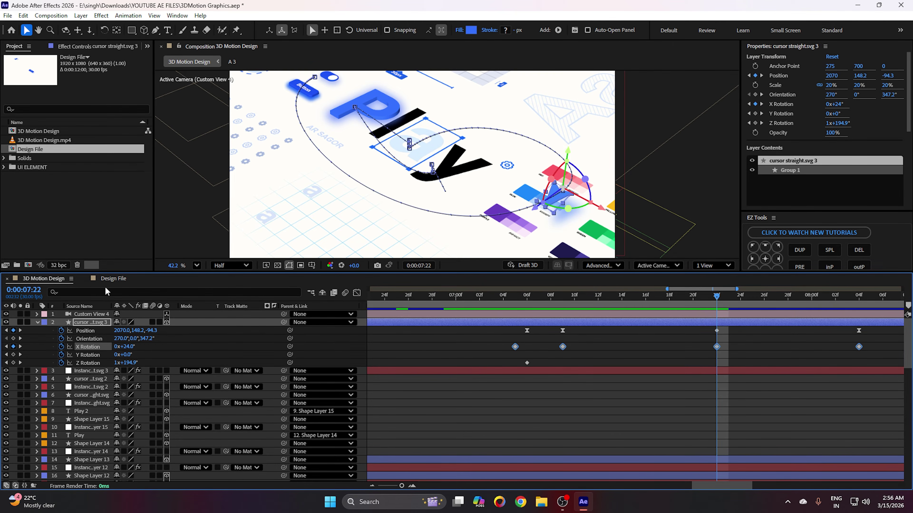
click(110, 280)
drag(693, 335, 476, 332)
drag(592, 299, 579, 302)
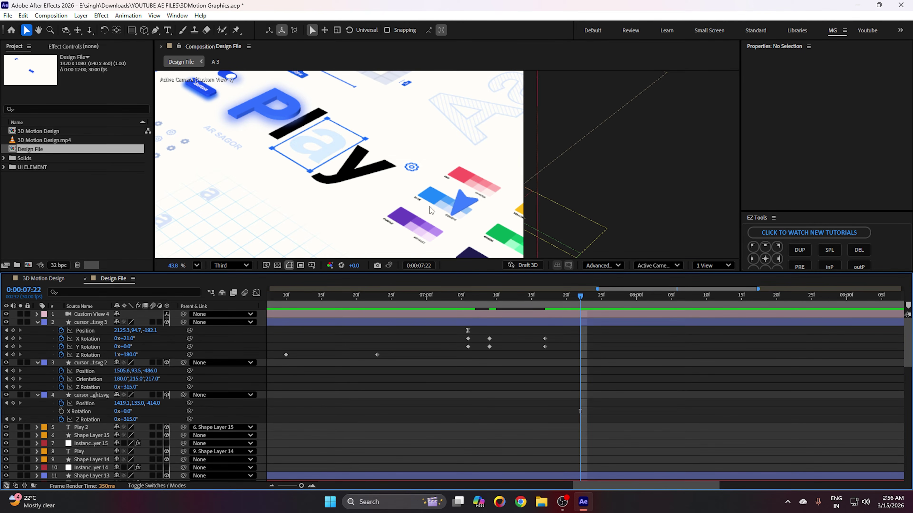
scroll(431, 200, up, 3)
drag(553, 333, 580, 342)
- Temporarily shift the cursor's 0:00:07:06 Position keyframe to 0:00:07:22, reposition the cursor to 2095.2, 94.7, -145.0 over the swatches, and return the keyframe
click(486, 313)
click(469, 299)
drag(469, 330, 580, 330)
click(580, 298)
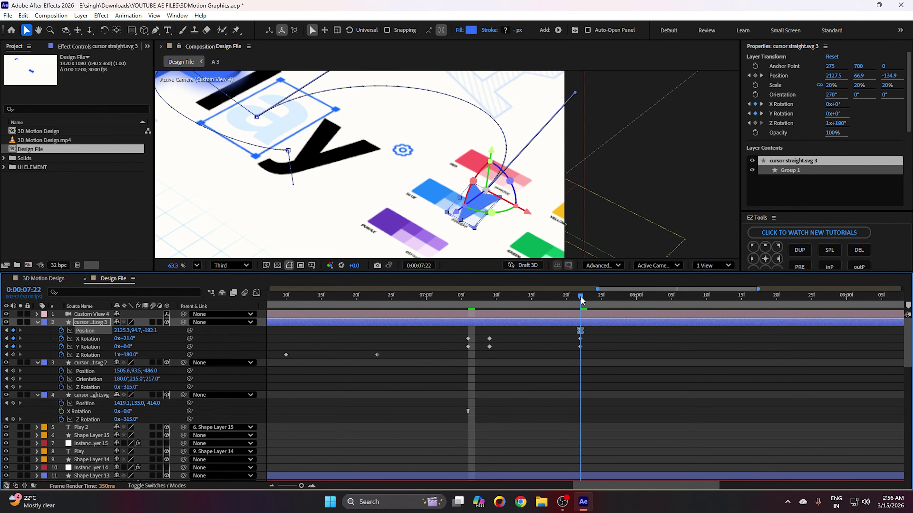
drag(455, 213, 526, 203)
drag(460, 199, 455, 203)
click(585, 335)
drag(580, 331, 466, 339)
click(469, 388)
- Set the preview resolution to Quarter and play the cursor animation from 0:00:05:19
scroll(492, 457, down, 1)
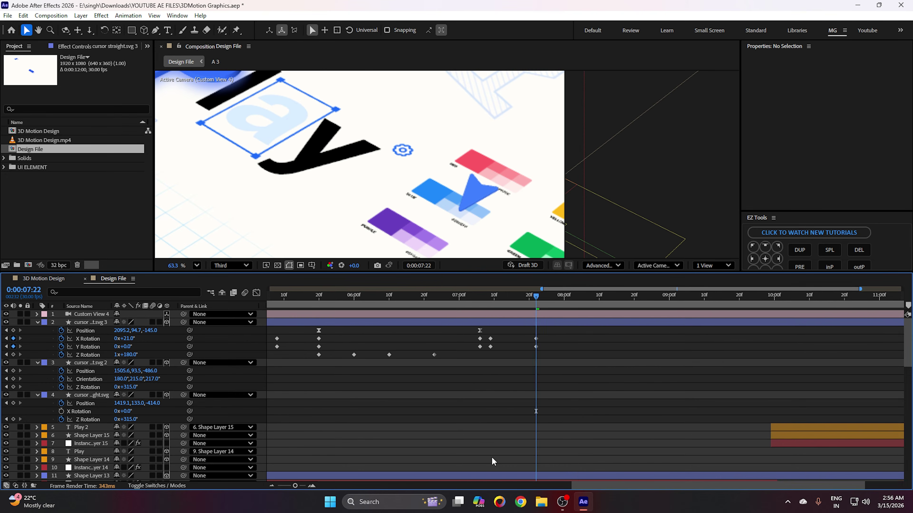
scroll(492, 462, down, 1)
click(450, 299)
key(space)
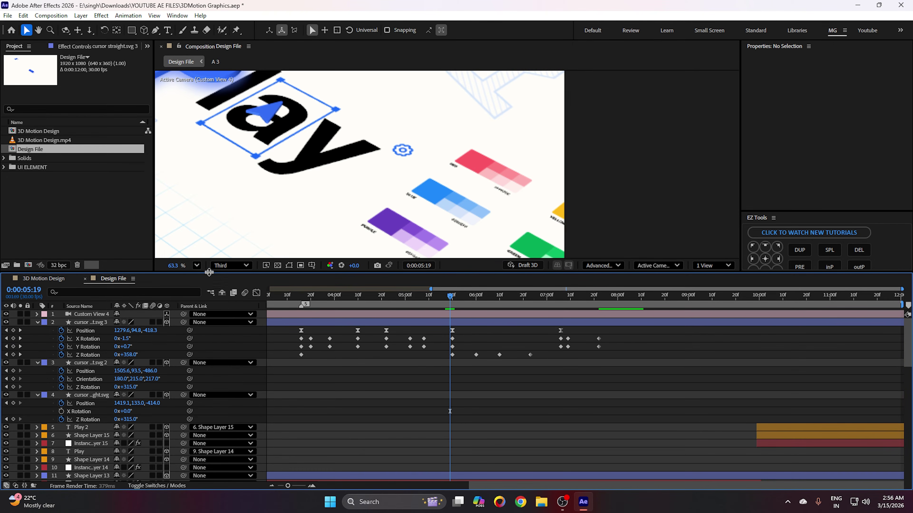
click(226, 266)
click(220, 330)
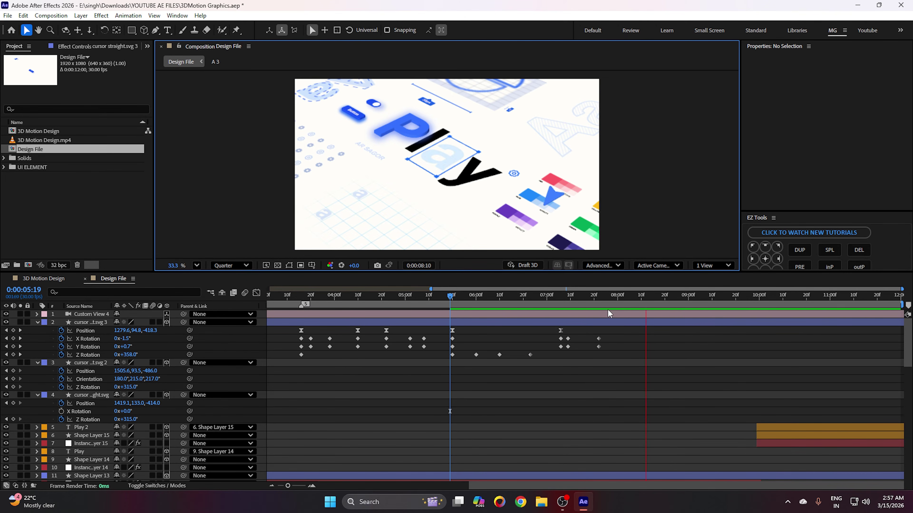
click(595, 296)
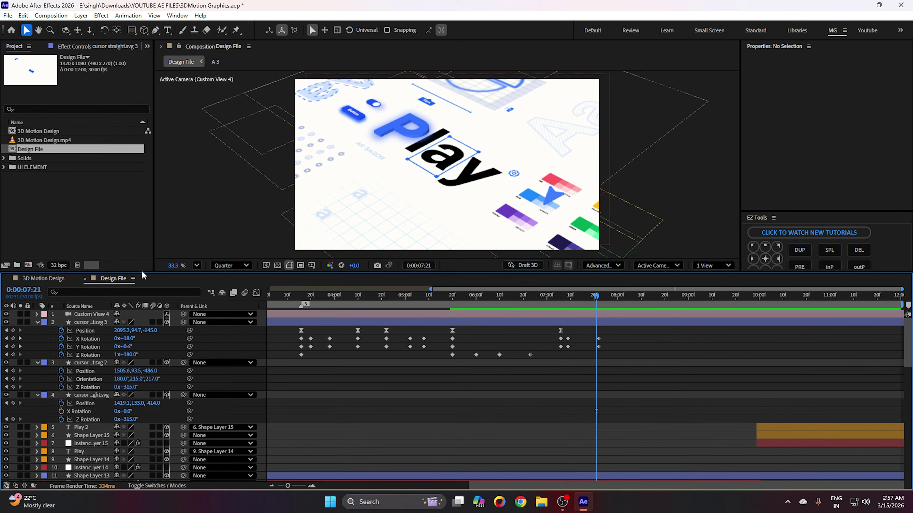
- Find the cursor's next Position and X Rotation keyframes in 3D Motion Design, and set Design File's current time to match at 0:00:08:04
click(34, 280)
click(628, 336)
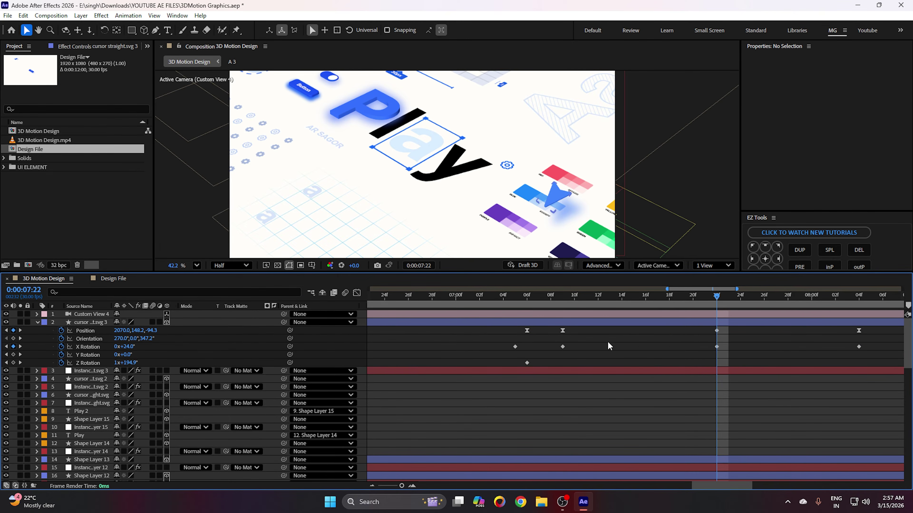
scroll(607, 342, down, 5)
scroll(708, 343, up, 2)
drag(702, 344, 537, 365)
key(v)
key(equal)
drag(457, 299, 543, 303)
click(89, 348)
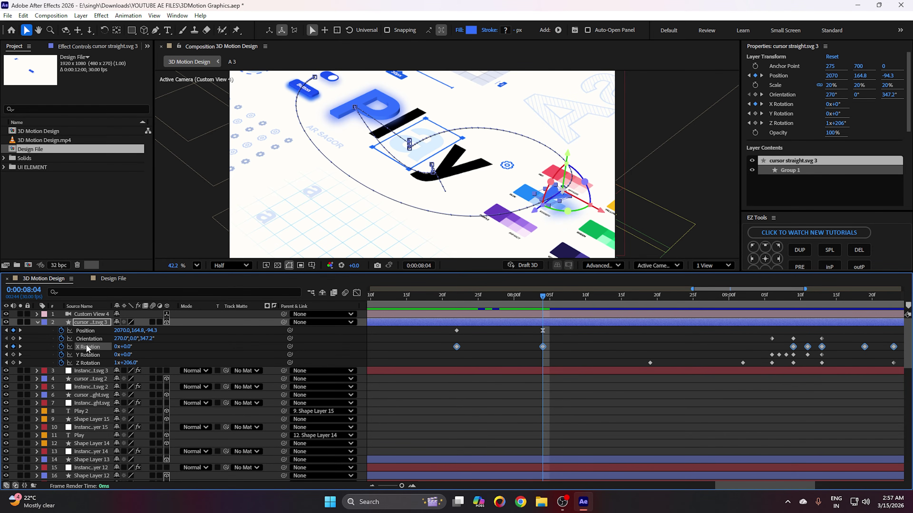
click(113, 278)
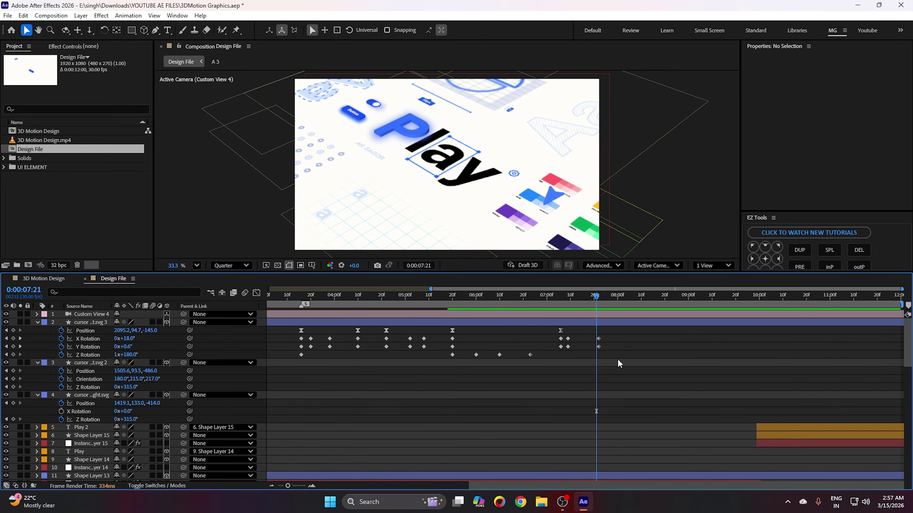
drag(593, 294, 626, 295)
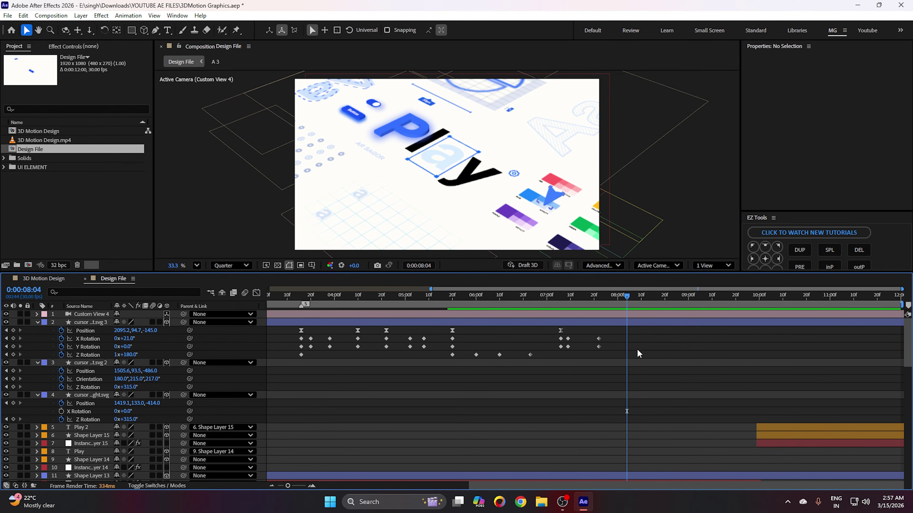
key(equal)
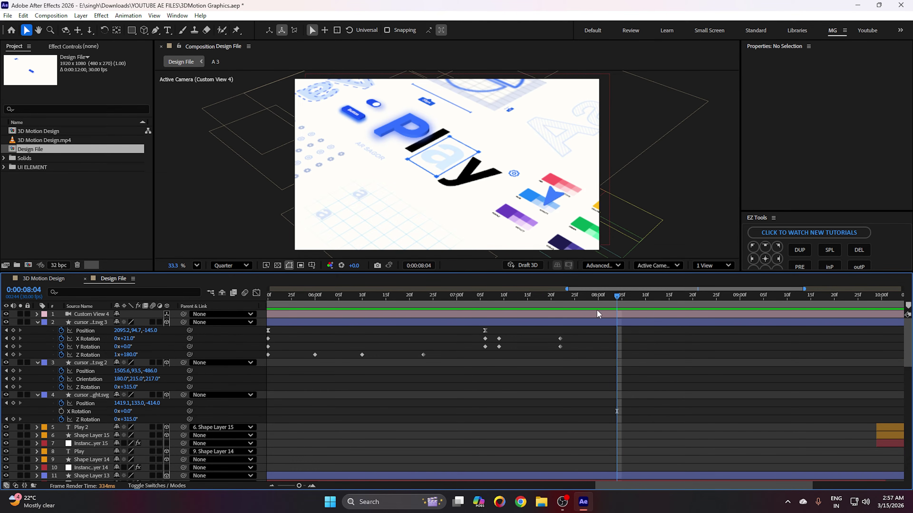
drag(490, 335, 482, 348)
key(c)
key(ctrl+v)
click(596, 380)
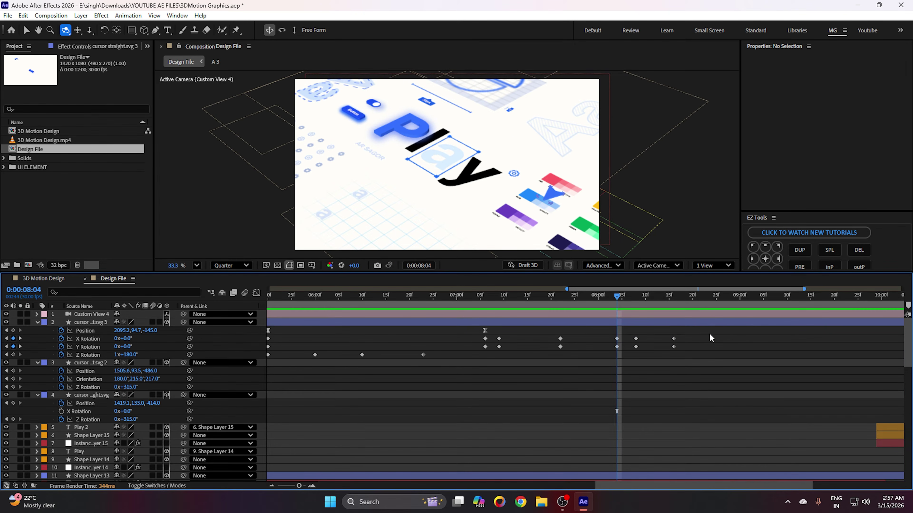
key(ctrl+z)
key(ctrl+z)
- Copy the cursor's X and Y Rotation keyframe pair at 0:00:07:06 and paste it at 0:00:08:04
drag(485, 346, 487, 352)
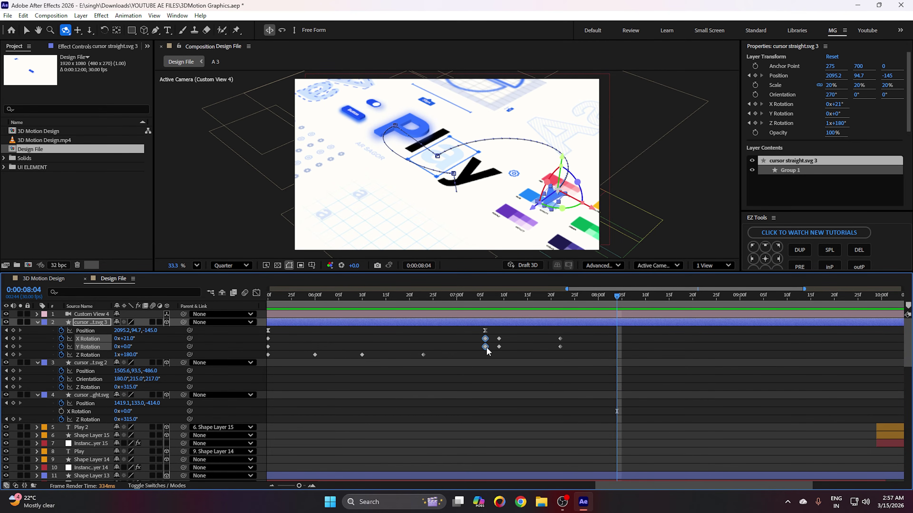
key(ctrl+c)
key(ctrl+v)
click(714, 336)
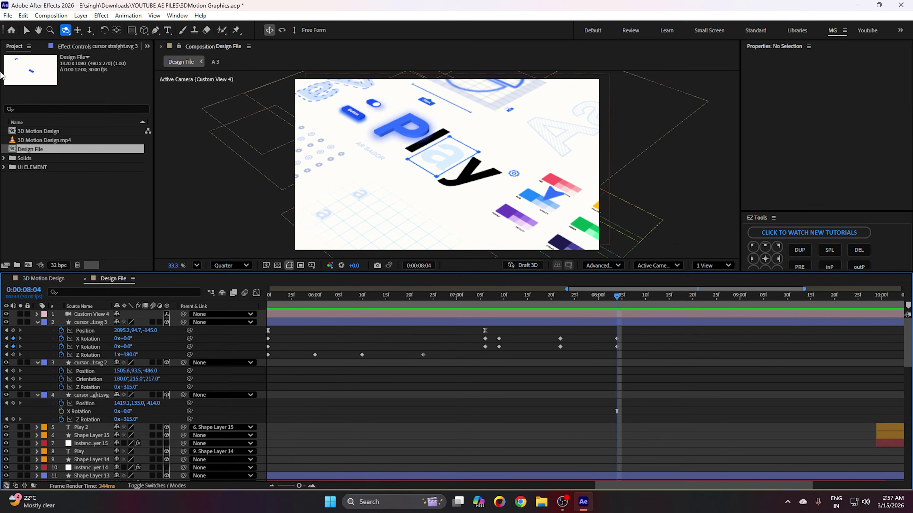
- Save the project and add a Position keyframe to the cursor at 0:00:08:04
click(7, 15)
click(22, 106)
click(35, 331)
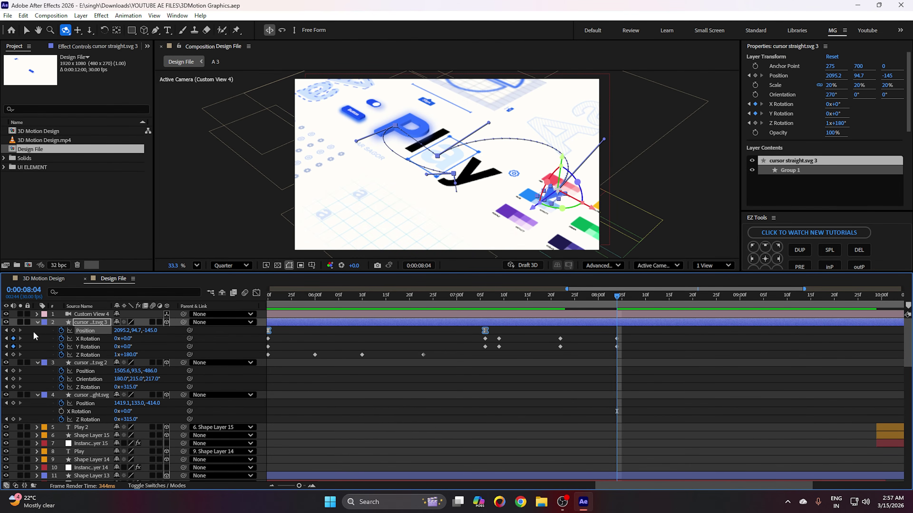
click(13, 331)
click(534, 364)
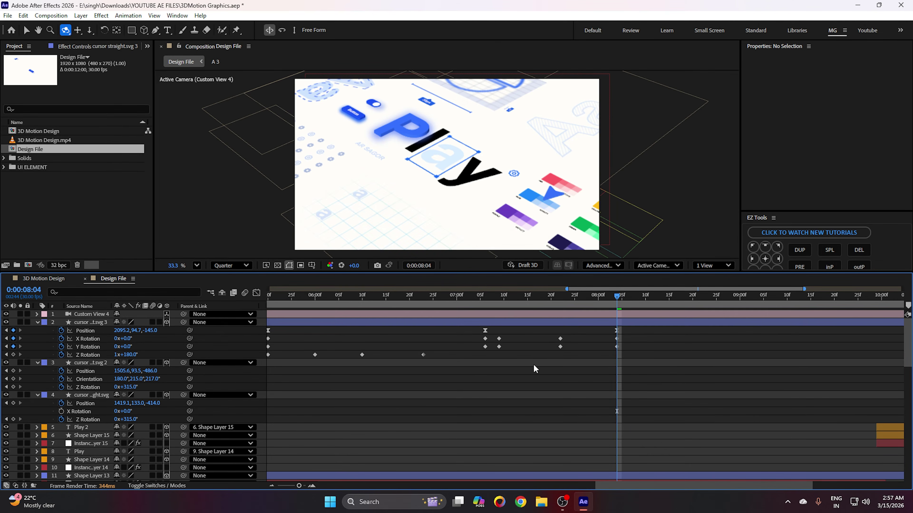
- Examine the cursor's motion path and its next Position keyframe in 3D Motion Design at 0:00:09:27
click(61, 279)
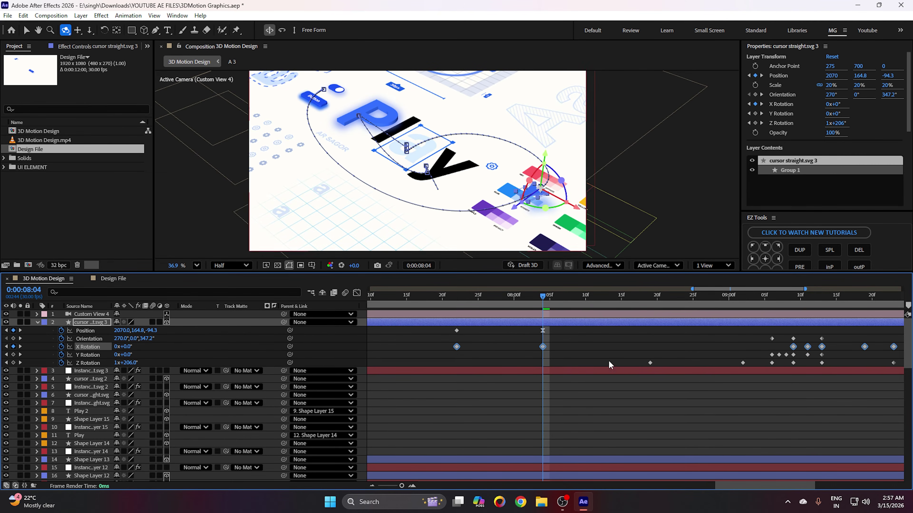
scroll(417, 151, down, 3)
scroll(378, 131, up, 3)
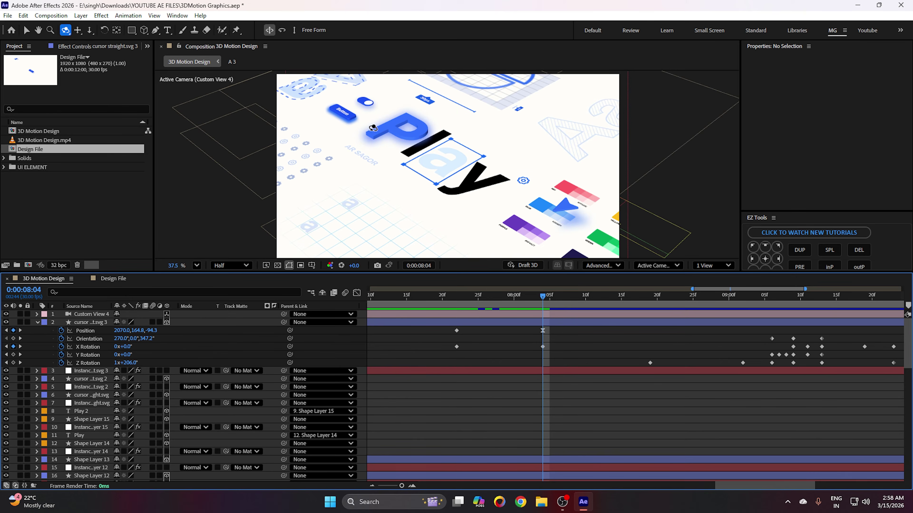
click(28, 31)
click(594, 226)
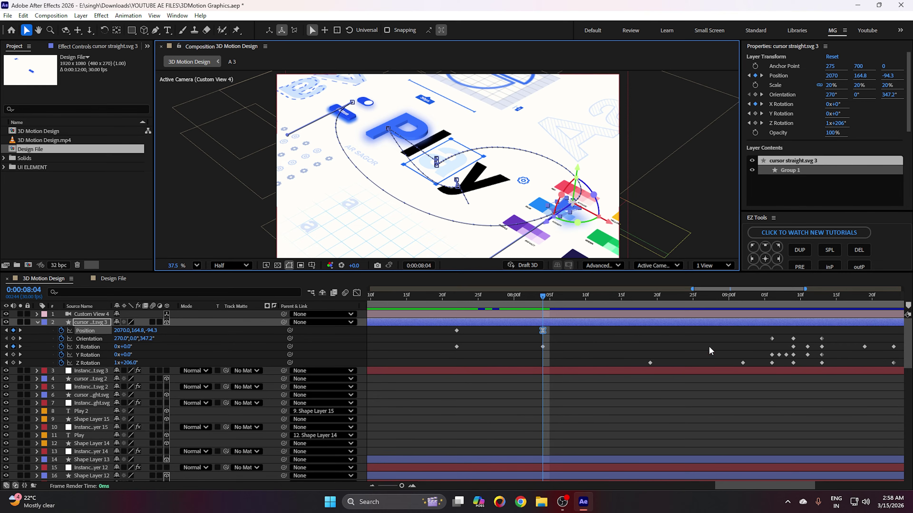
scroll(526, 349, right, 3)
drag(400, 296, 773, 312)
scroll(361, 100, up, 4)
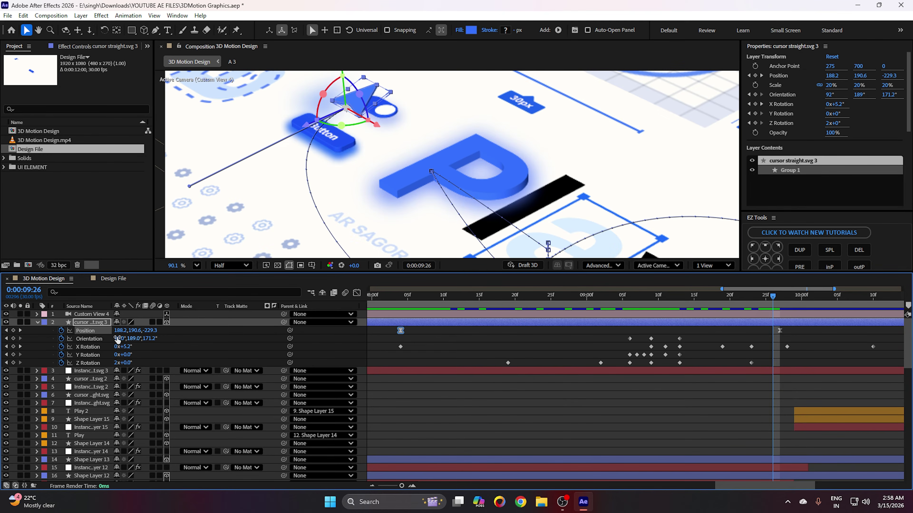
click(90, 324)
drag(765, 308, 780, 302)
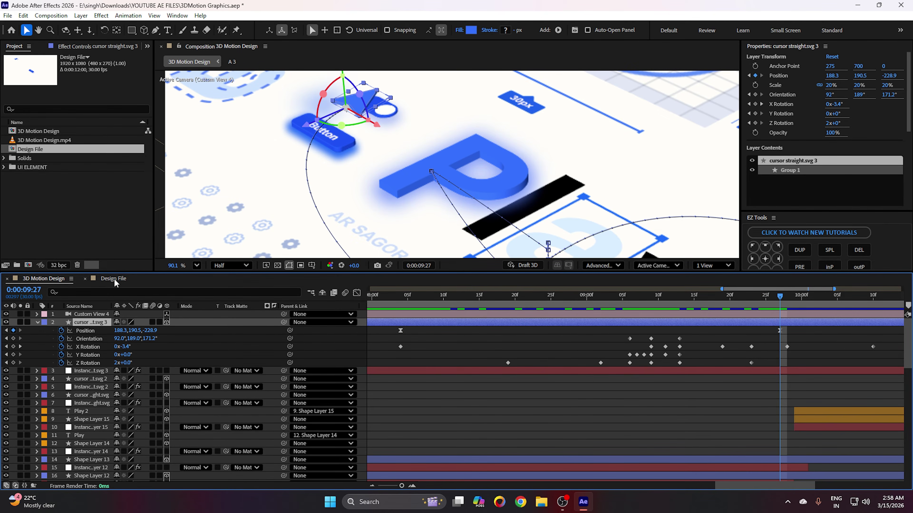
- In Design File at 0:00:09:27, move the cursor to the toggle beside the Button element, at position 349.7, 94.7, -243.6
click(113, 279)
scroll(575, 332, down, 3)
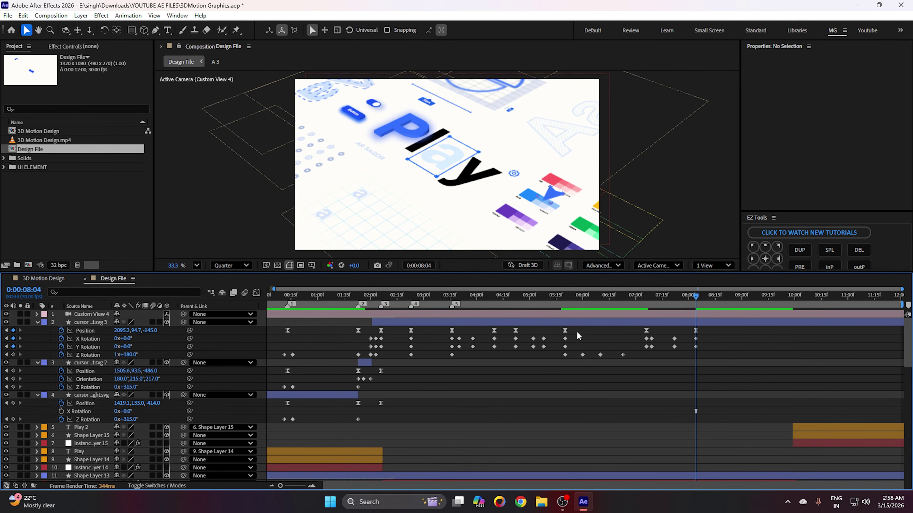
drag(717, 302, 790, 294)
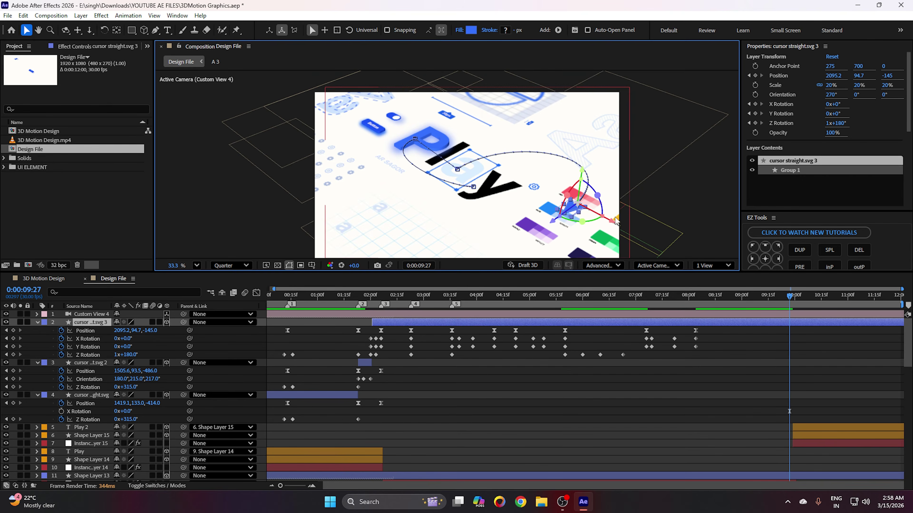
drag(608, 218, 386, 113)
scroll(387, 117, up, 4)
mouse_move(427, 137)
mouse_down()
mouse_move(436, 139)
mouse_move(438, 128)
mouse_up()
drag(504, 126, 504, 126)
drag(436, 128, 392, 147)
drag(465, 151, 467, 152)
drag(395, 147, 397, 147)
click(706, 361)
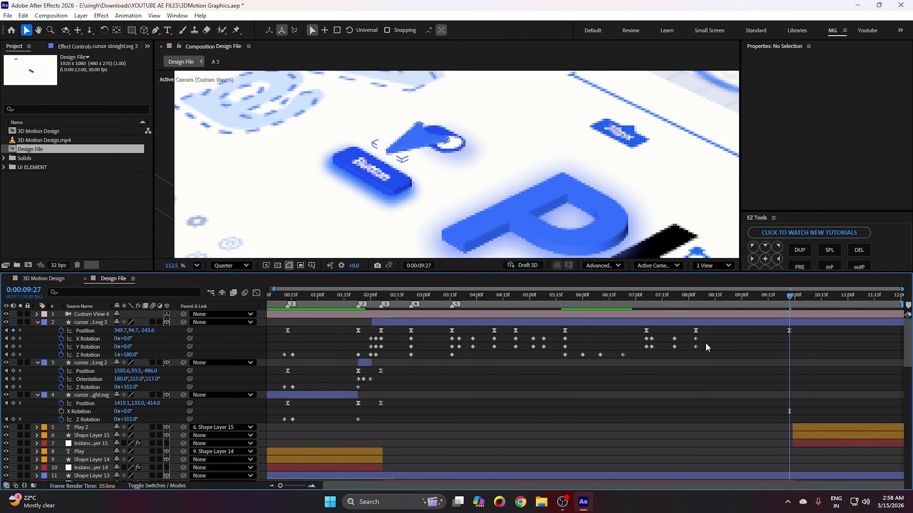
- Set the spatial interpolation of the cursor's Position keyframes at 0:00:08:04 and 0:00:09:27 to Bezier
drag(793, 331, 693, 335)
click(702, 371)
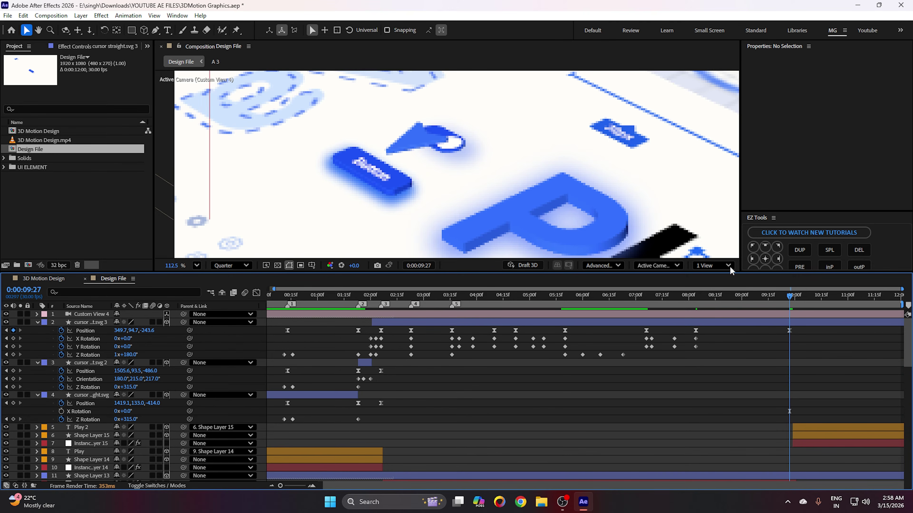
click(790, 330)
click(755, 354)
drag(797, 329, 692, 333)
right_click(696, 331)
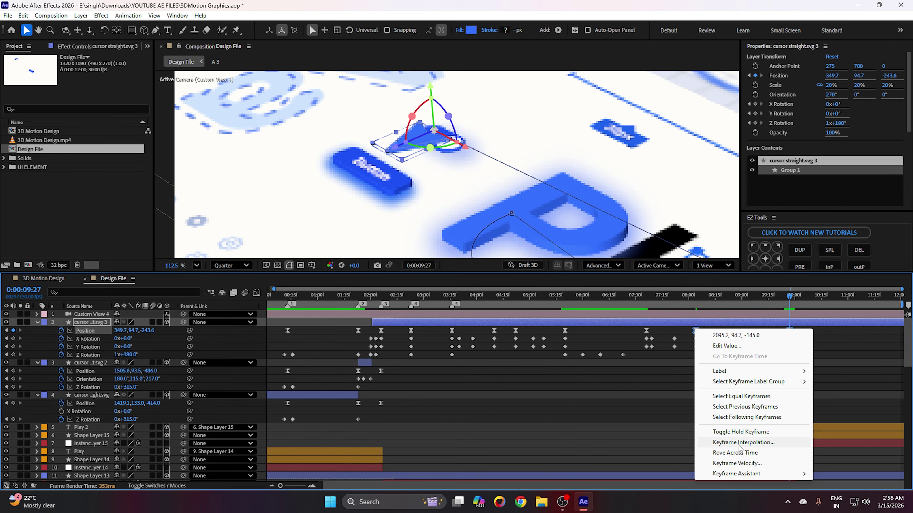
click(721, 446)
click(469, 237)
click(472, 277)
click(489, 297)
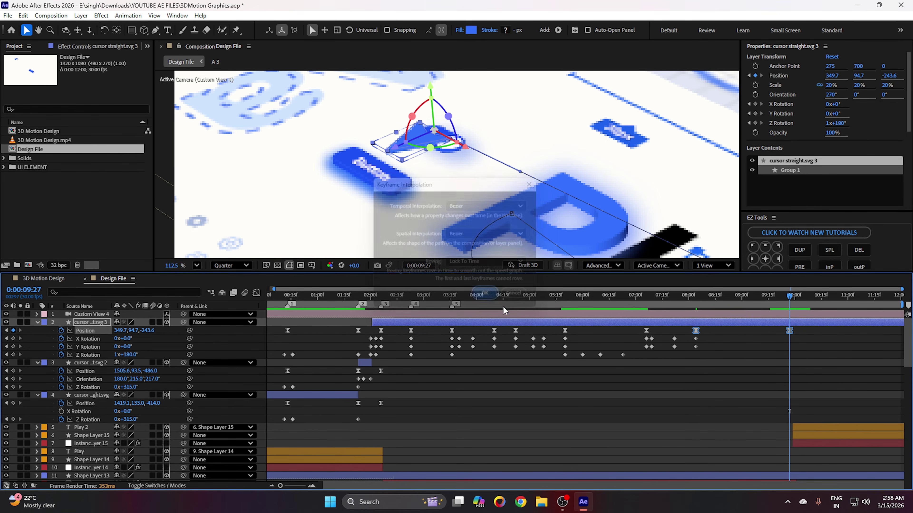
- Adjust the Bezier handles to curve the cursor's path from the swatches widely beneath the word Play up to the Button element
scroll(462, 192, down, 3)
drag(492, 179, 445, 145)
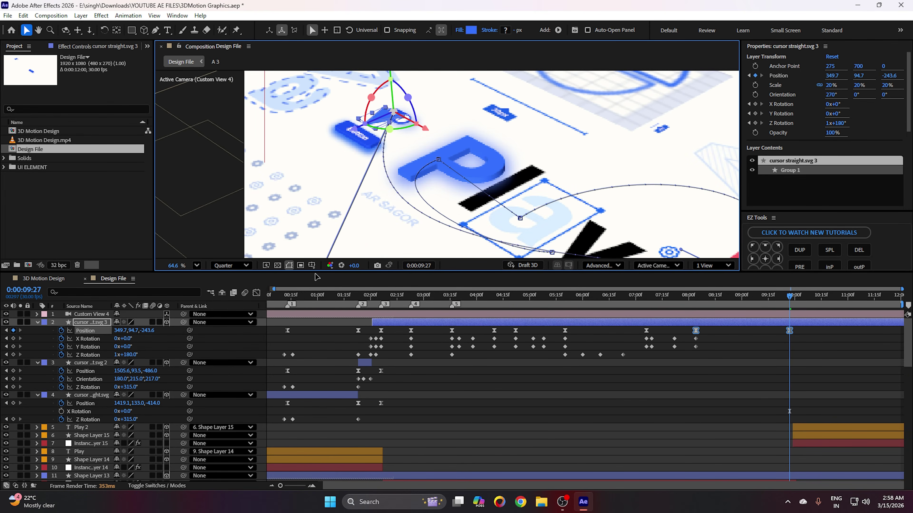
scroll(583, 202, down, 1)
drag(540, 168, 484, 266)
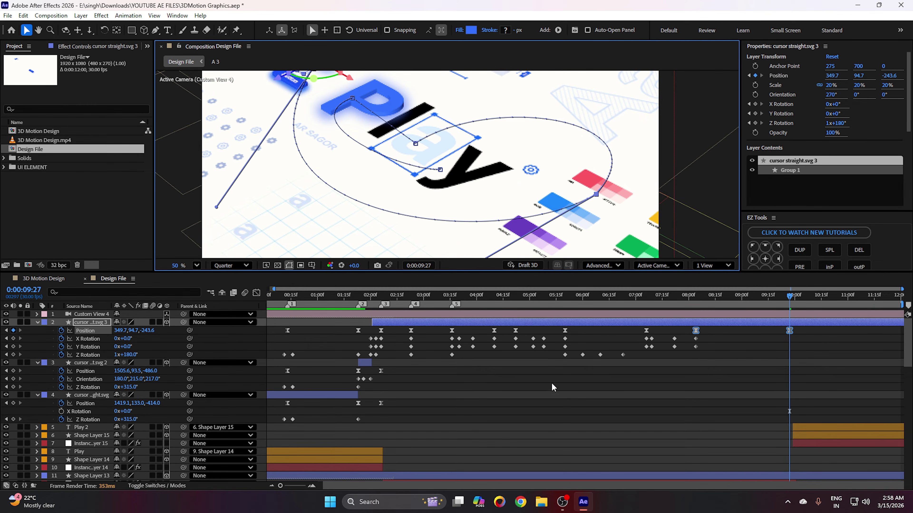
click(628, 428)
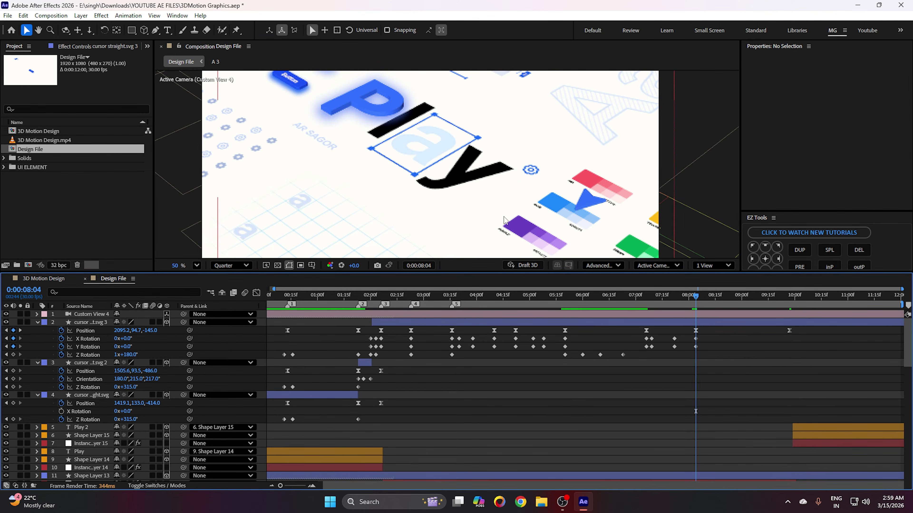
- At 0:00:08:04 in Design File, add a Z Rotation keyframe to the cursor, keeping its current angle
click(694, 298)
click(696, 347)
drag(582, 250, 580, 289)
click(81, 322)
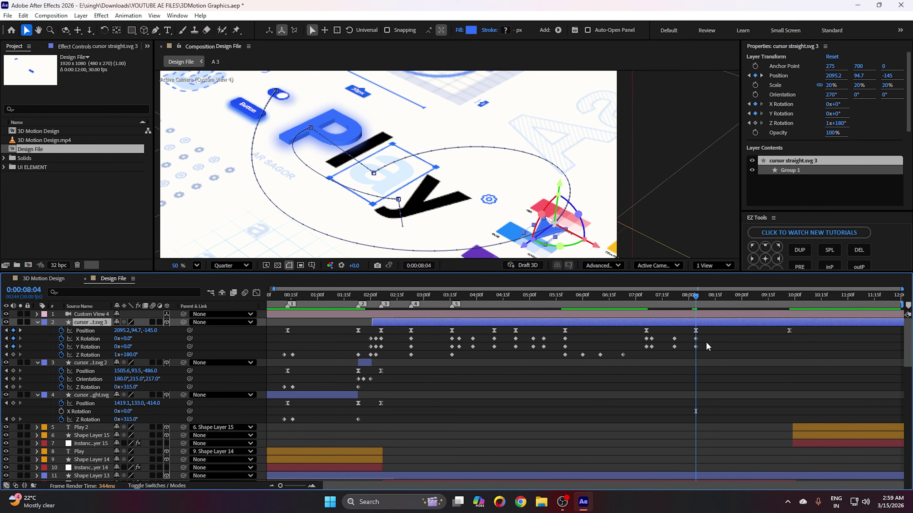
click(14, 355)
click(644, 399)
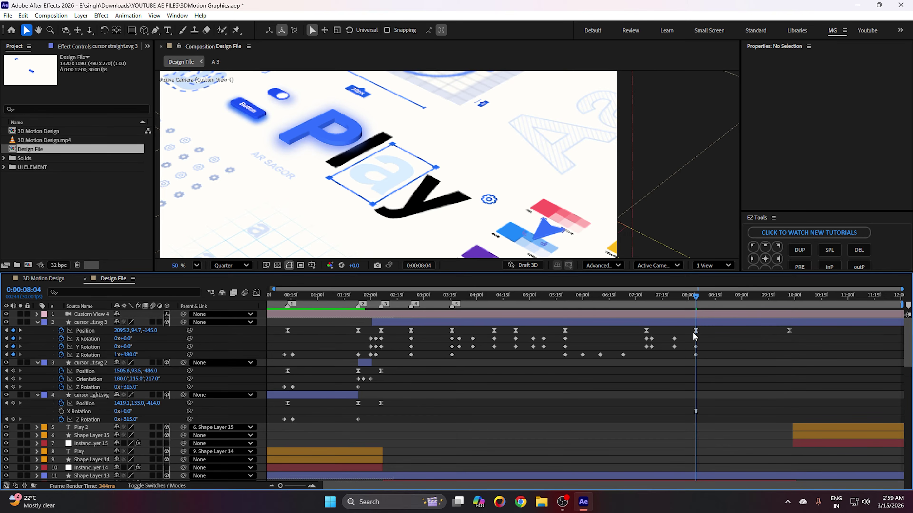
- At 0:00:08:12, set the cursor's Z Rotation to 1x+230° so it turns along the curved path
drag(402, 194, 394, 167)
drag(697, 304, 729, 303)
click(66, 322)
scroll(274, 188, up, 1)
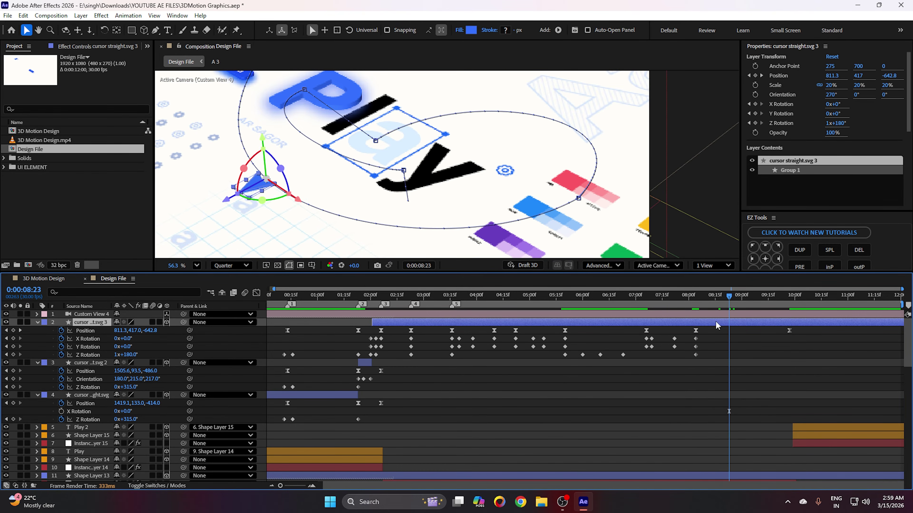
click(710, 303)
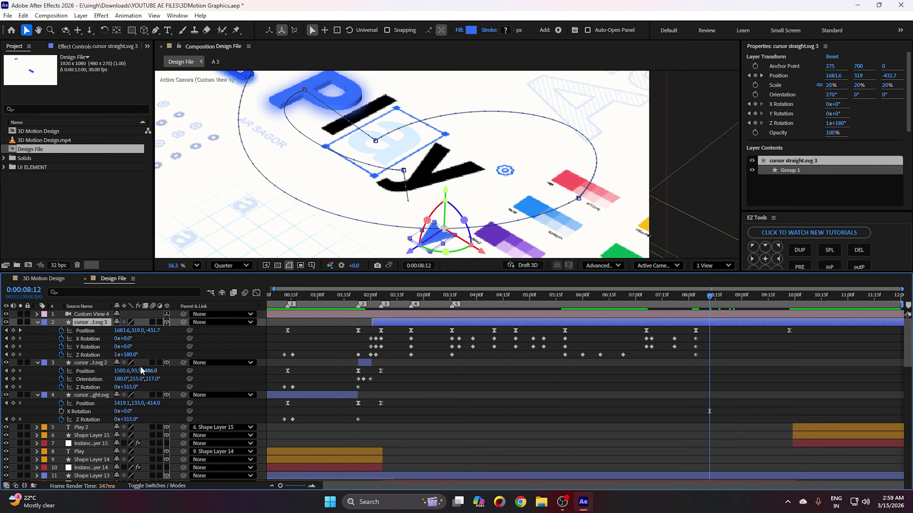
drag(129, 354, 150, 354)
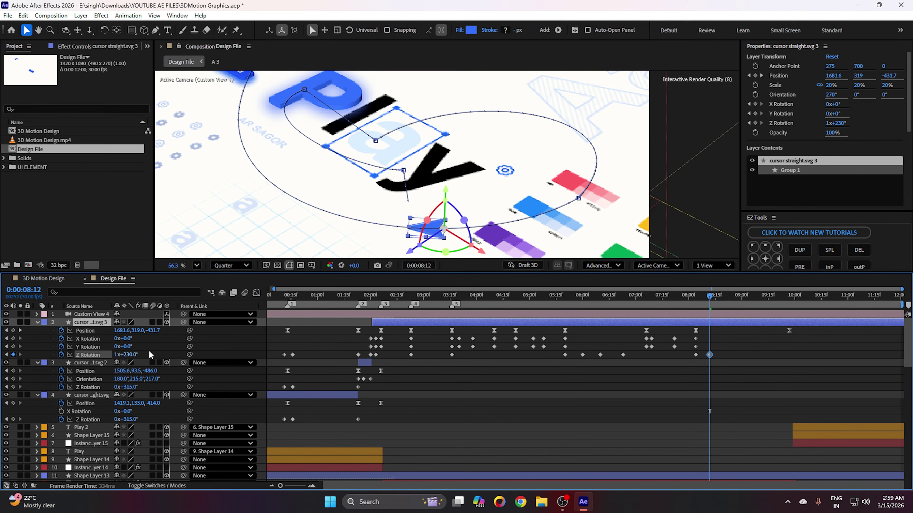
- At 0:00:08:26, set the cursor's Z Rotation to 1x+294° as it rounds the grid area
click(657, 367)
drag(710, 300, 735, 302)
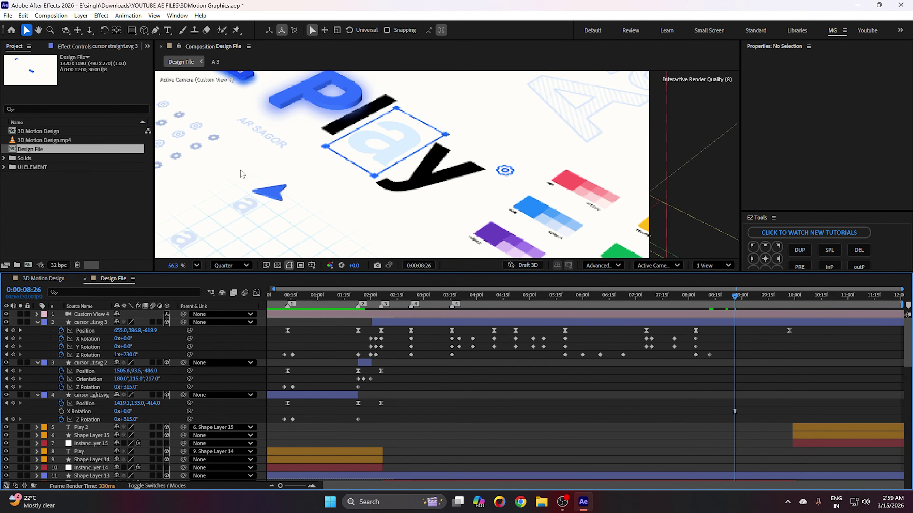
click(226, 158)
drag(128, 355, 157, 351)
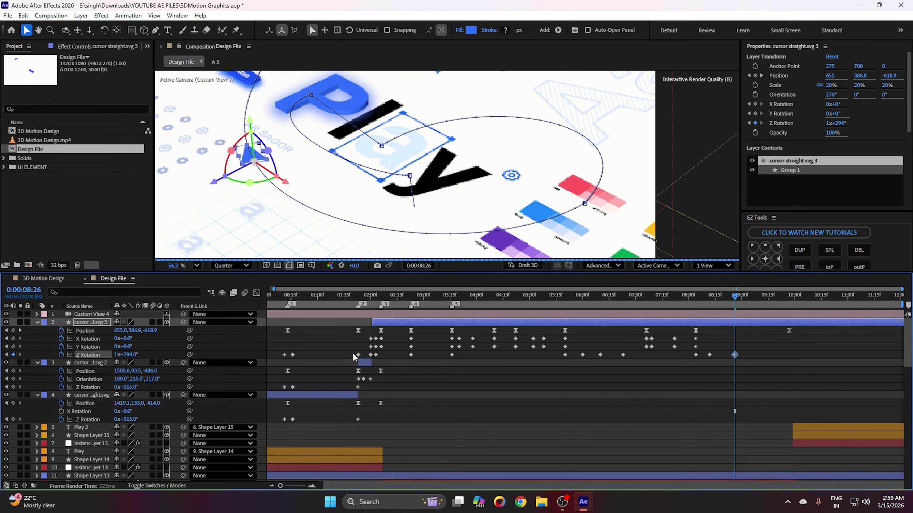
- At 0:00:09:12, set the cursor's Z Rotation to 1x+330° on its approach to the Button element
click(761, 356)
drag(736, 296, 763, 301)
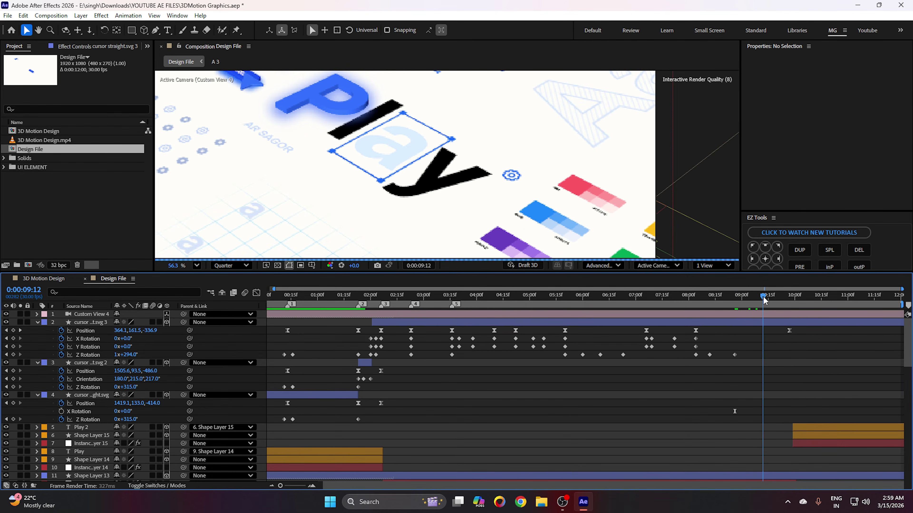
scroll(279, 149, up, 2)
drag(130, 355, 144, 351)
- Reshape the end of the cursor's motion path with its Bezier handle so it curves in more widely around the Button element
drag(285, 75, 301, 122)
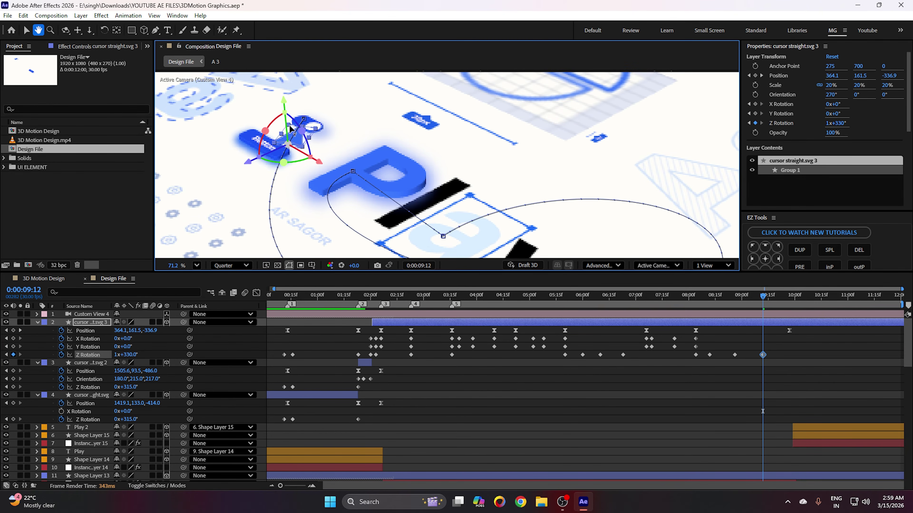
click(303, 118)
scroll(234, 202, down, 3)
drag(234, 202, 290, 159)
drag(237, 249, 204, 165)
click(804, 361)
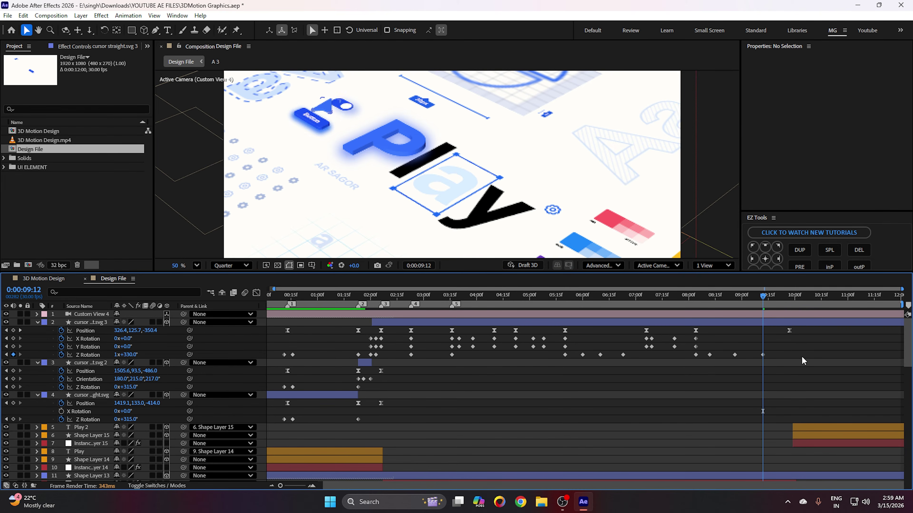
- Set the cursor's Z Rotation keyframe at 0:00:09:12 to 1x+352°
scroll(353, 120, up, 3)
scroll(348, 116, up, 2)
click(307, 98)
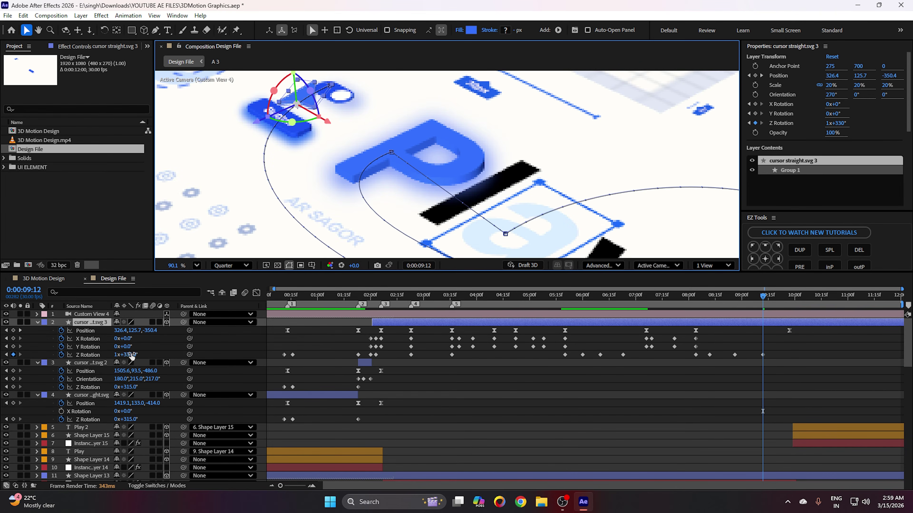
click(763, 355)
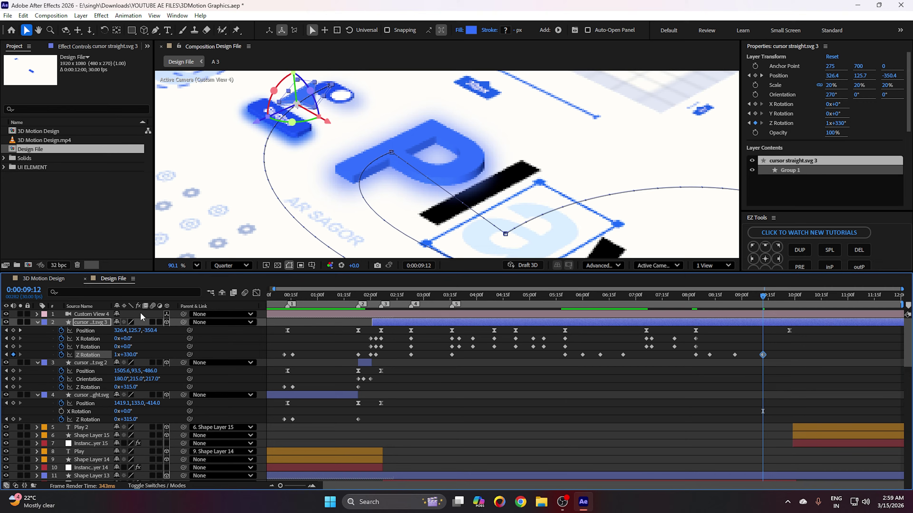
drag(129, 354, 138, 351)
click(509, 404)
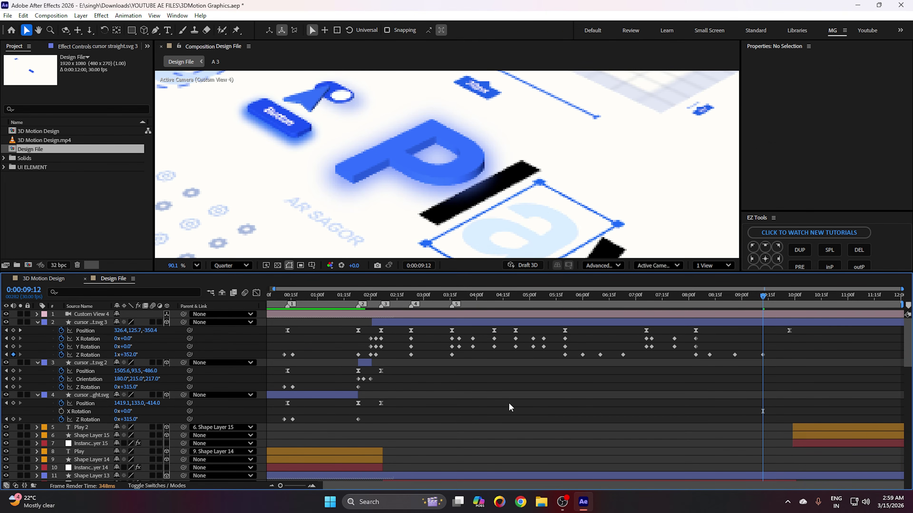
click(308, 93)
scroll(308, 103, up, 2)
click(134, 355)
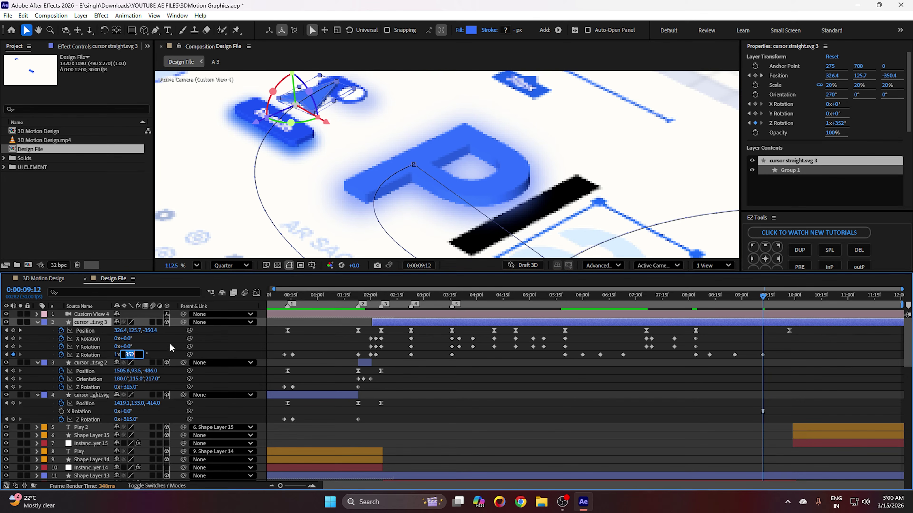
click(174, 340)
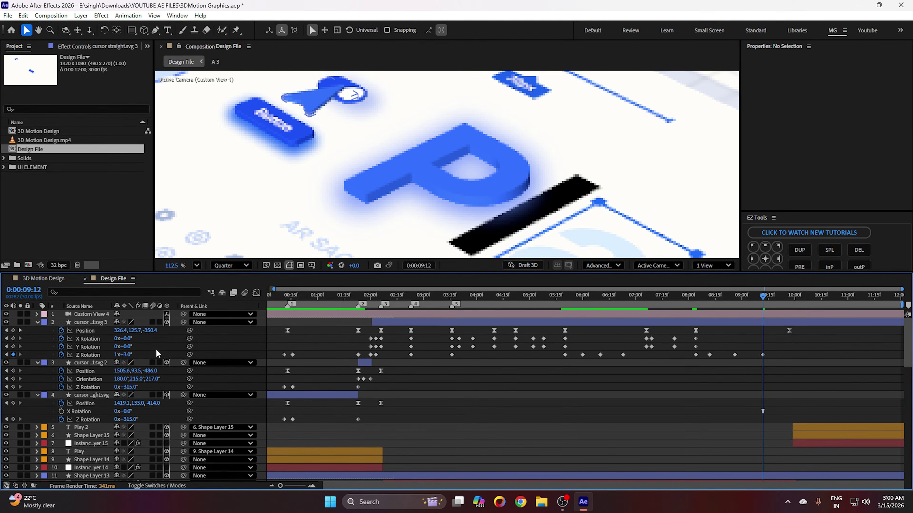
key(ctrl+z)
click(124, 355)
click(169, 354)
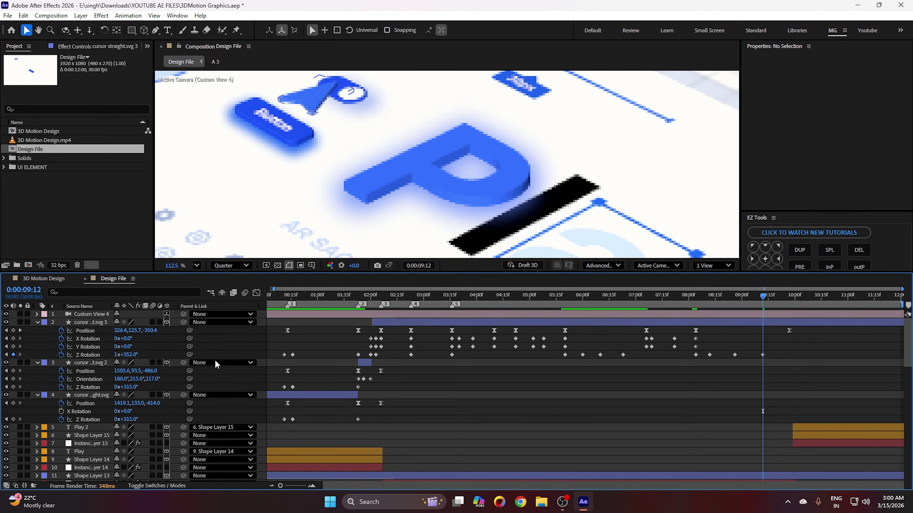
click(311, 96)
click(338, 142)
click(290, 94)
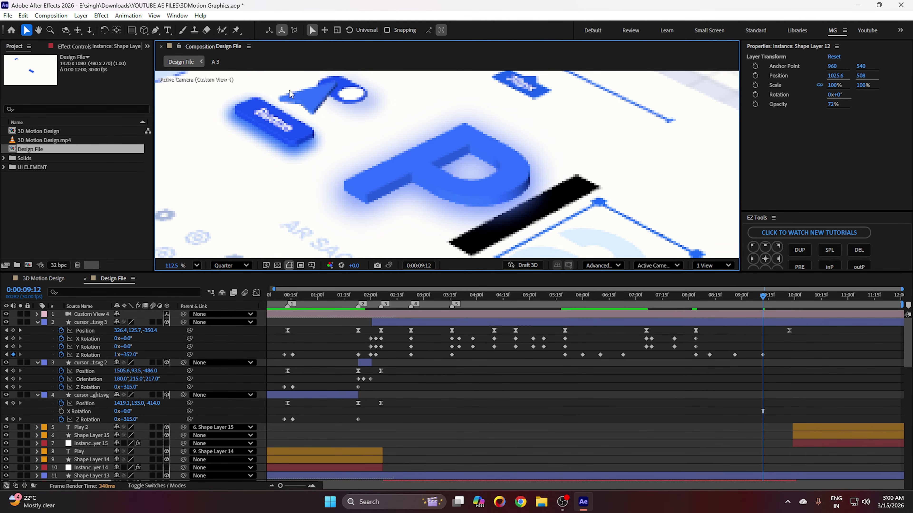
- At 0:00:09:27, move the cursor between the Button and the toggle, to position 386.1, 94.7, -372.8
click(788, 304)
click(790, 330)
drag(298, 98, 251, 119)
drag(321, 108, 331, 148)
drag(265, 148, 273, 146)
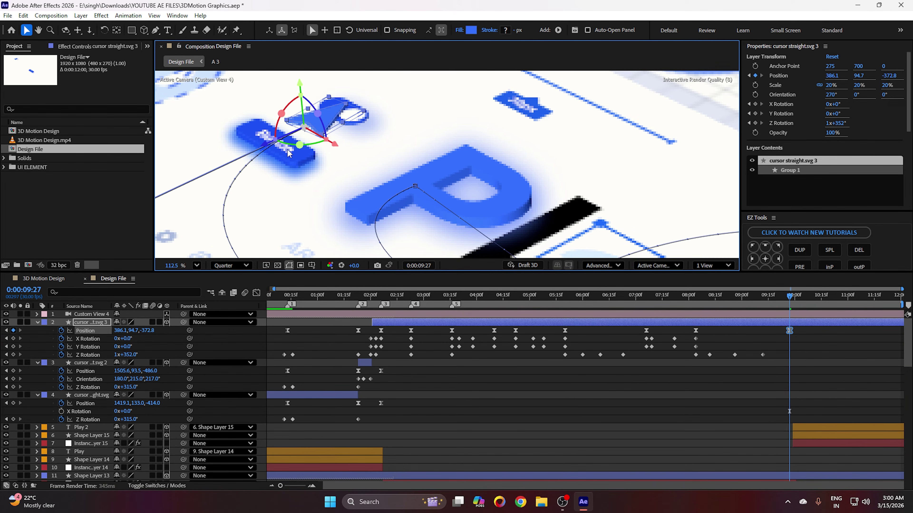
click(675, 333)
- Preview the cursor's curved move in Design File from 0:00:08:03
click(693, 304)
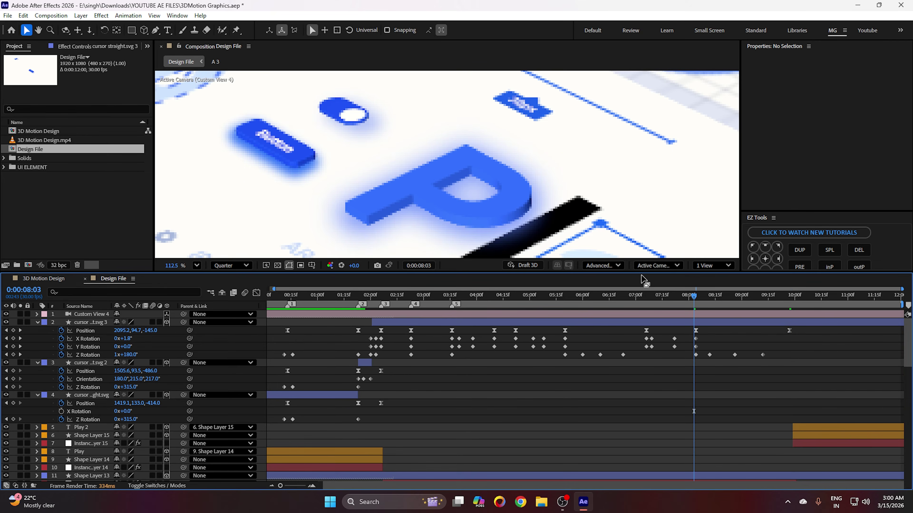
scroll(354, 93, down, 5)
key(space)
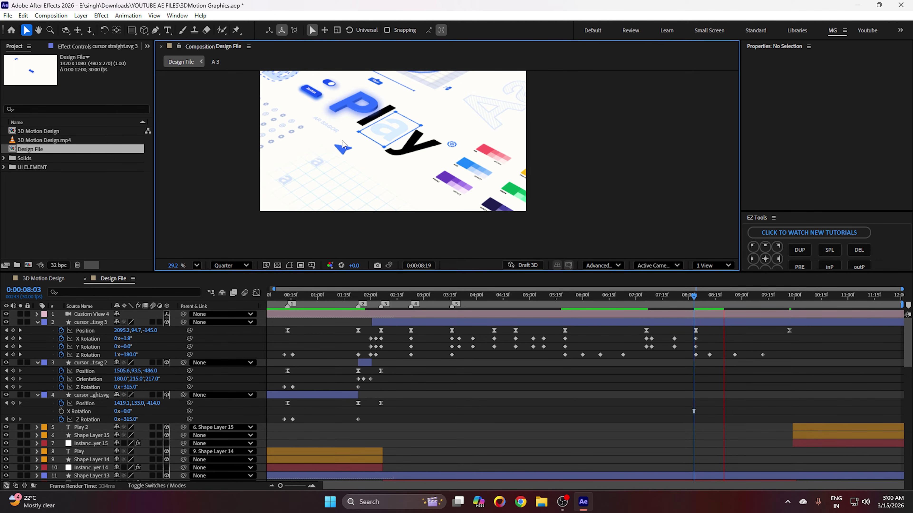
click(701, 294)
- Open the 3D Motion Design.mp4 footage, compare the cursor's angle near the Button around 0:00:09:08, and close the footage view
double_click(28, 140)
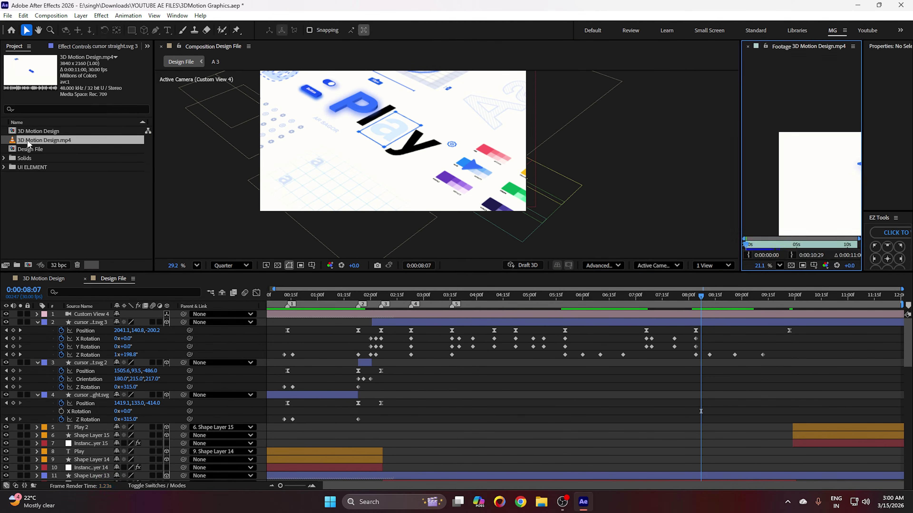
drag(740, 178, 558, 201)
click(597, 266)
click(613, 274)
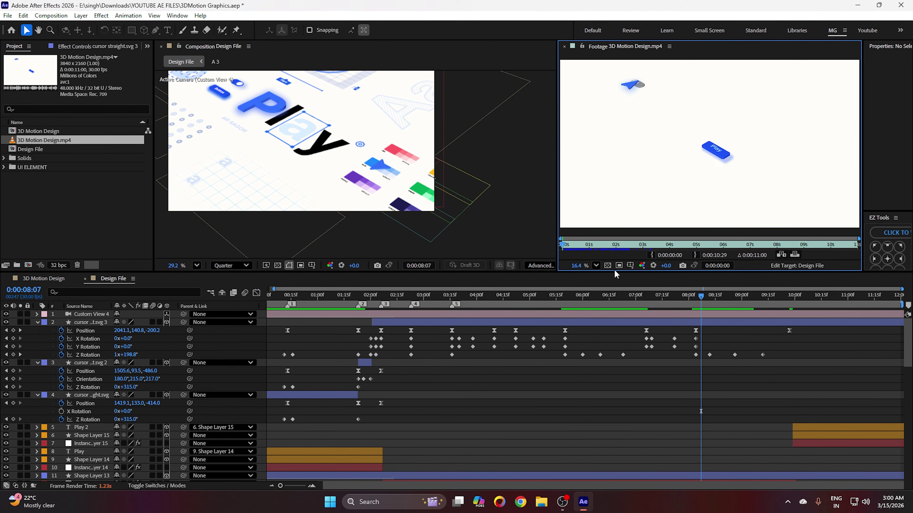
drag(617, 248, 809, 228)
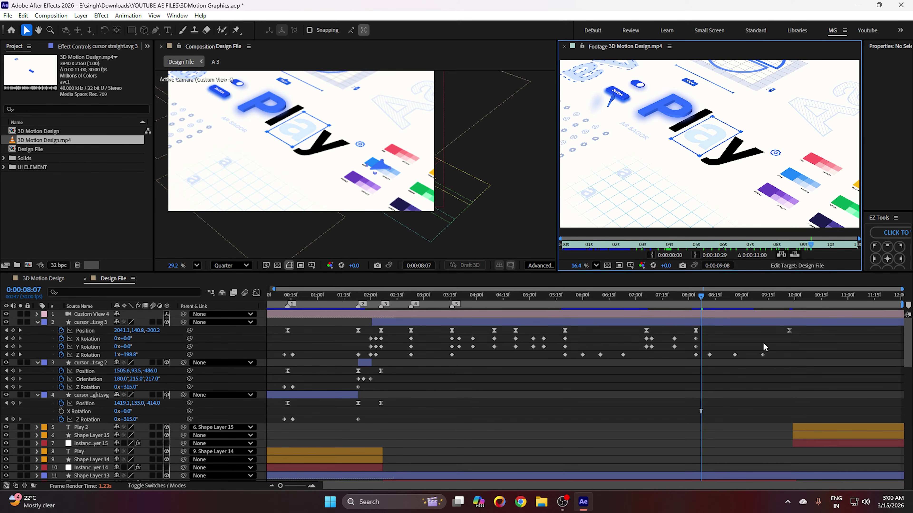
mouse_move(811, 249)
mouse_down()
mouse_move(799, 248)
mouse_move(812, 246)
mouse_up()
click(725, 329)
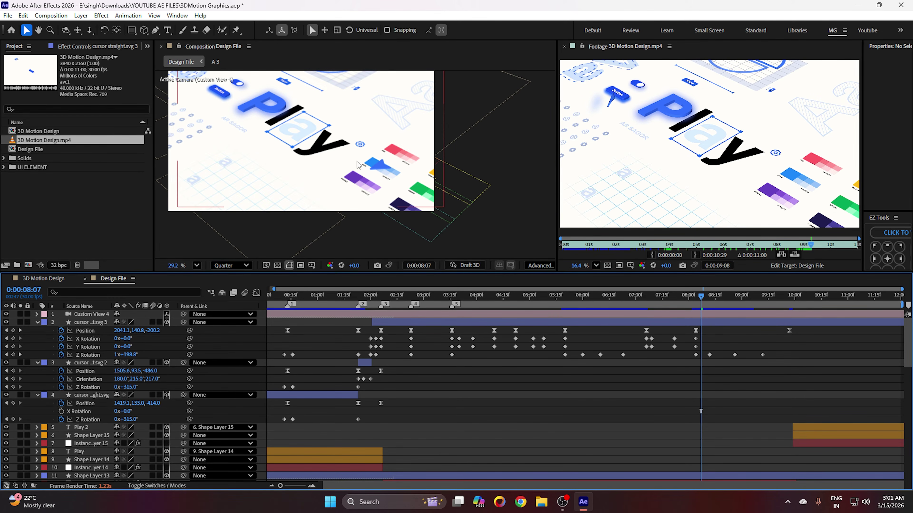
click(564, 46)
drag(556, 198, 687, 197)
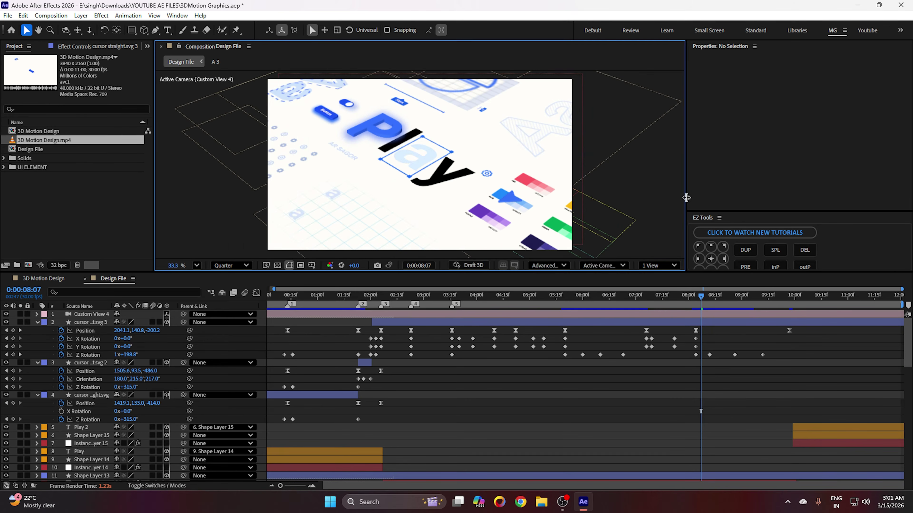
- Replay the cursor's move from the swatches to the Button and check the speed graph of its Position
click(690, 300)
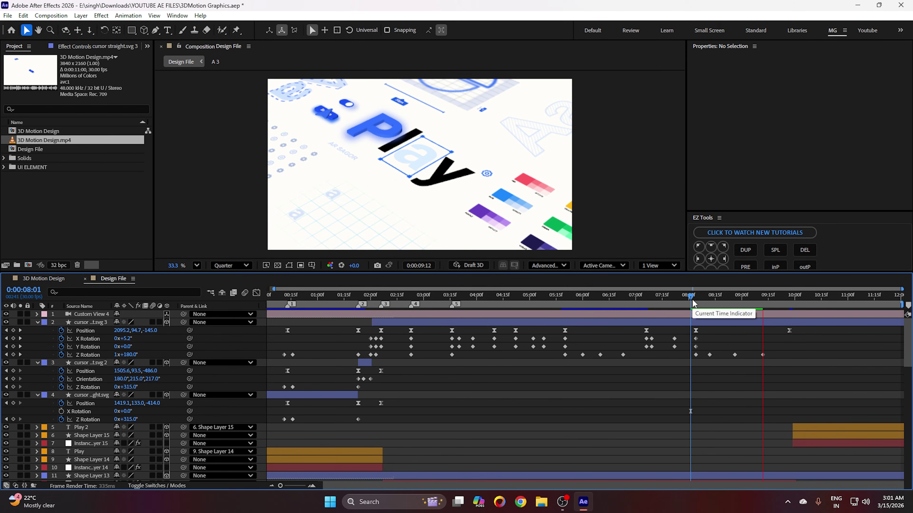
drag(693, 304, 772, 298)
click(321, 323)
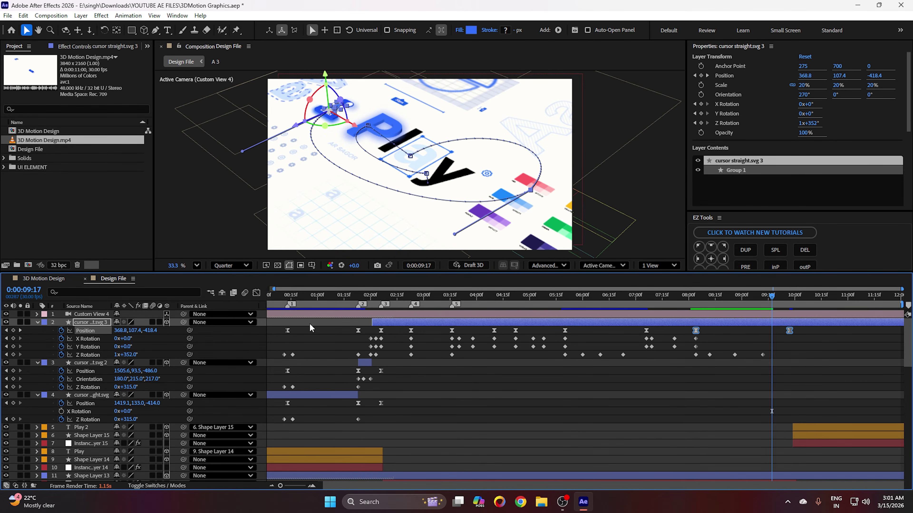
click(256, 294)
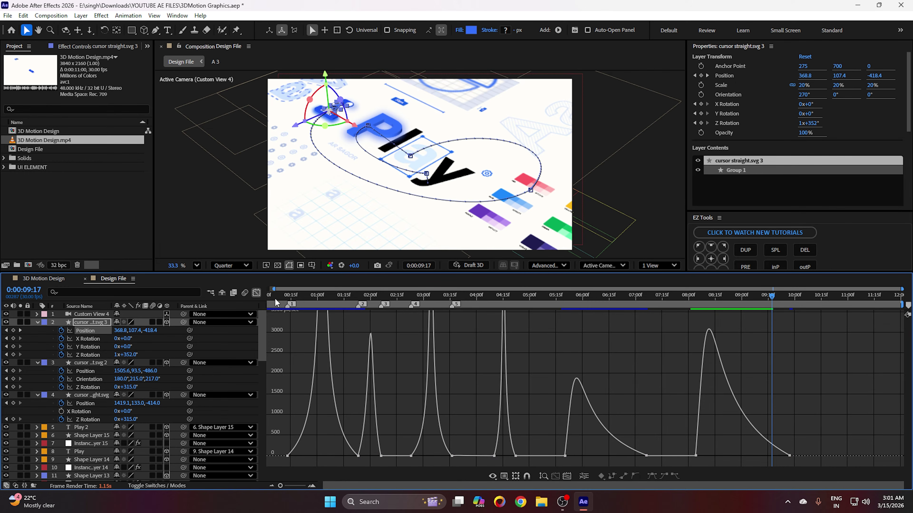
click(256, 294)
click(698, 299)
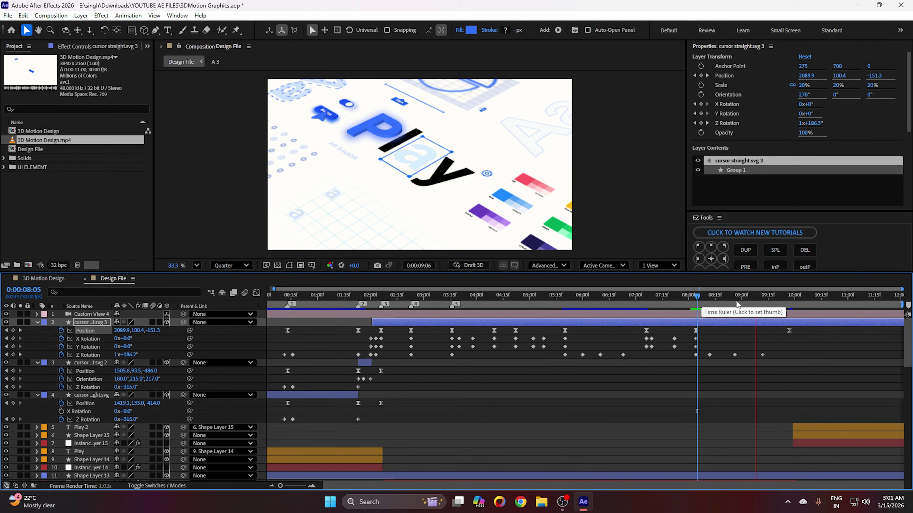
key(space)
- Examine the cursor's X Rotation keyframes around its arrival at the Button in 3D Motion Design, starting at 0:00:09:19
click(785, 298)
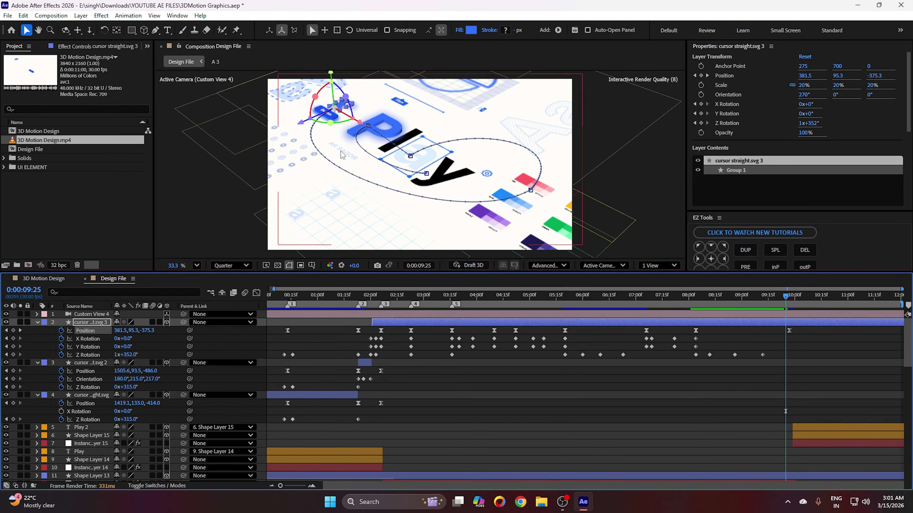
scroll(351, 141, up, 1)
click(44, 279)
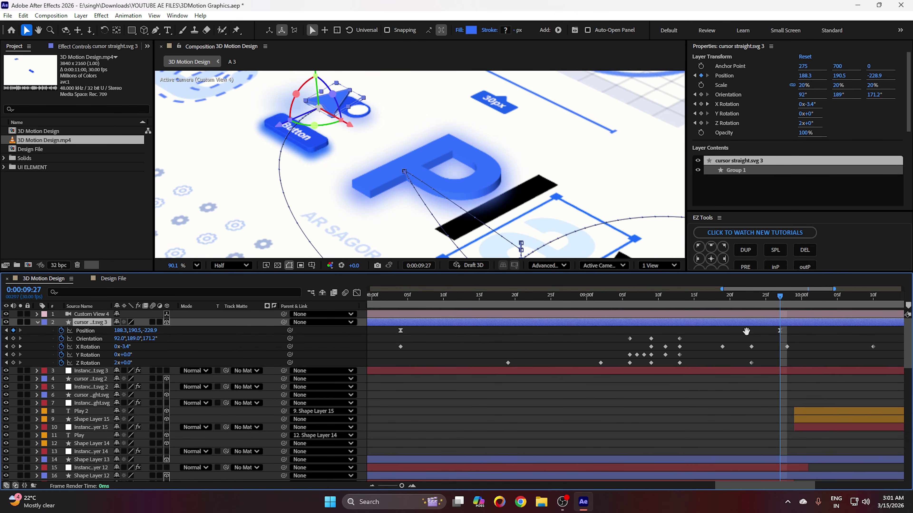
drag(746, 331, 732, 331)
scroll(328, 120, up, 3)
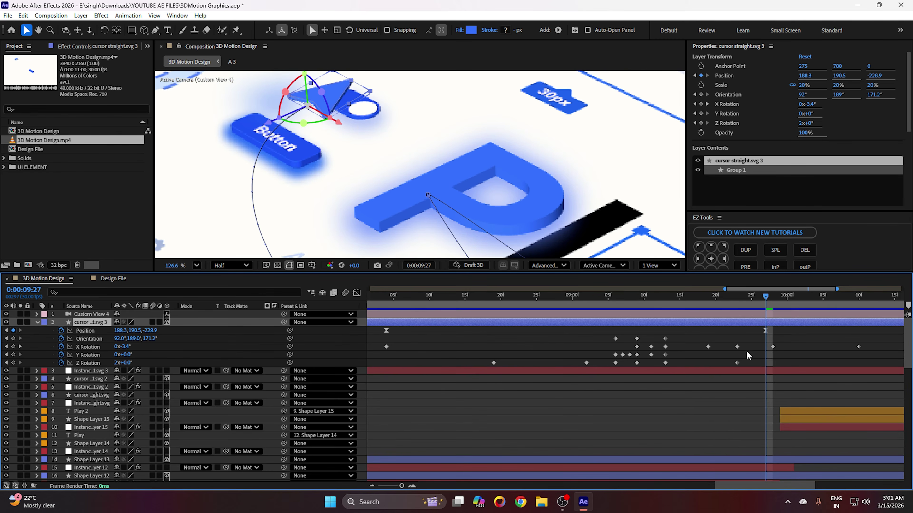
scroll(741, 340, right, 2)
click(738, 336)
click(89, 347)
click(695, 349)
mouse_move(637, 297)
mouse_down()
mouse_move(682, 301)
mouse_move(644, 302)
mouse_move(652, 301)
mouse_up()
click(681, 347)
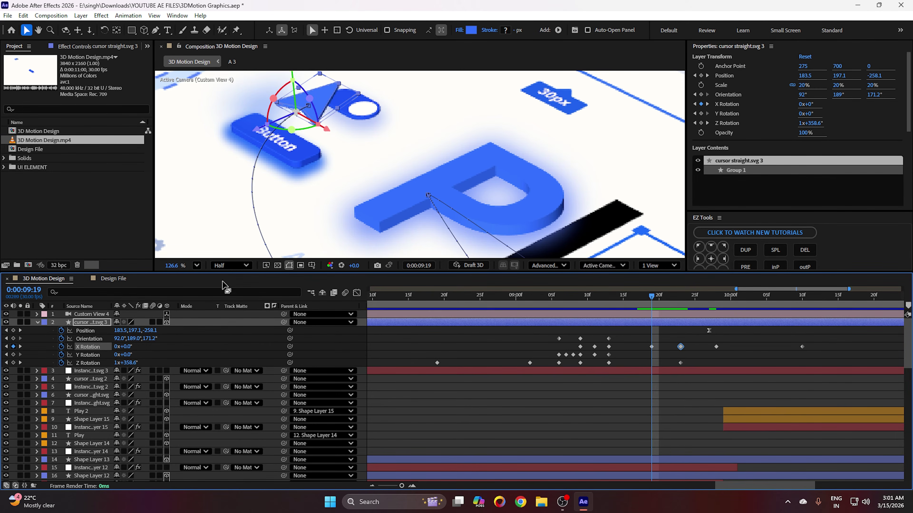
- In Design File, copy the cursor's three X and Y Rotation keyframe pairs starting near 0:00:03:15 and paste them at 0:00:09:19
click(121, 279)
drag(786, 299, 775, 299)
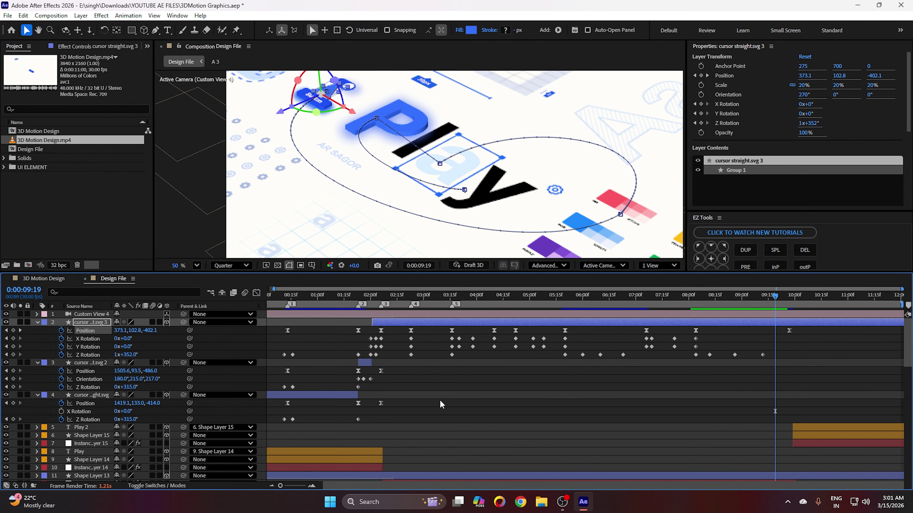
drag(478, 334, 451, 350)
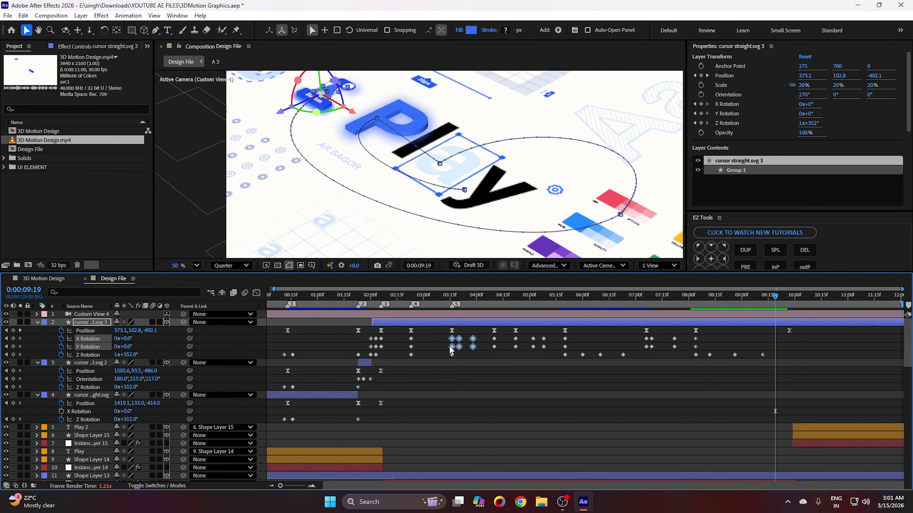
key(ctrl+c)
key(ctrl+v)
click(799, 436)
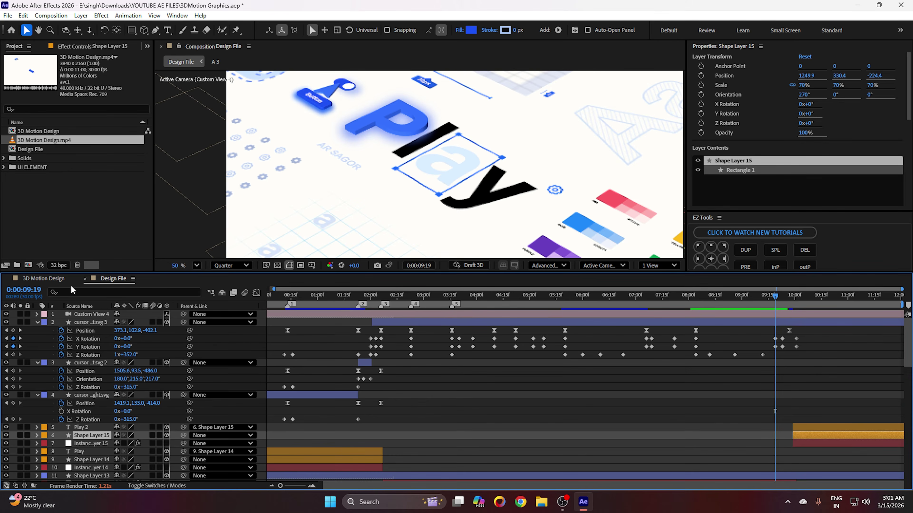
- Compare the cursor's tilt near the Button at 0:00:09:23 between 3D Motion Design and Design File
click(59, 282)
drag(652, 297, 680, 303)
click(103, 282)
alt+scroll(755, 366, up, 4)
drag(642, 303, 670, 302)
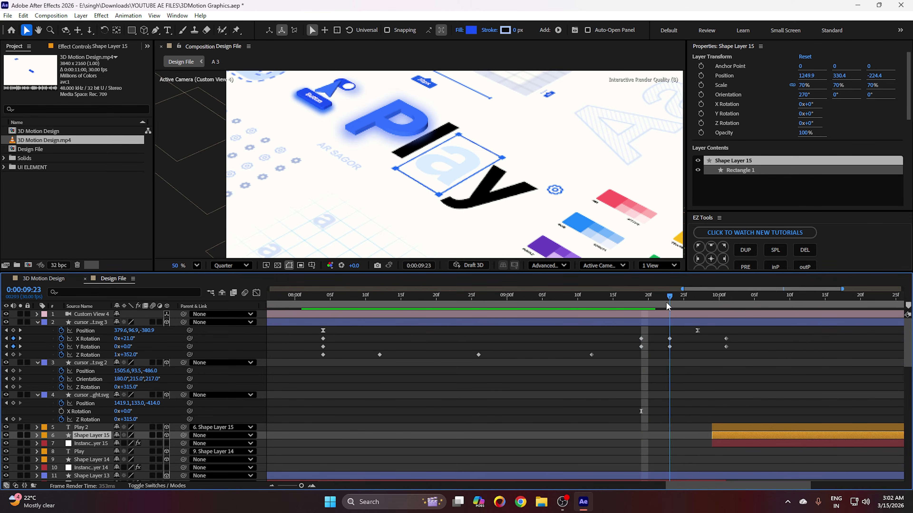
scroll(331, 120, up, 3)
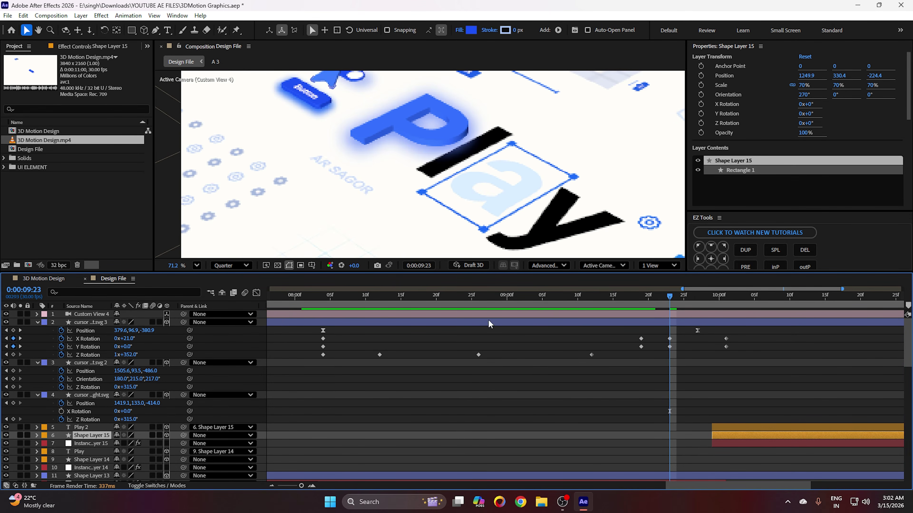
- Check the cursor in 3D Motion Design at 0:00:09:28, and move Design File's last X and Y Rotation keyframes to that time
click(42, 280)
drag(680, 297, 718, 300)
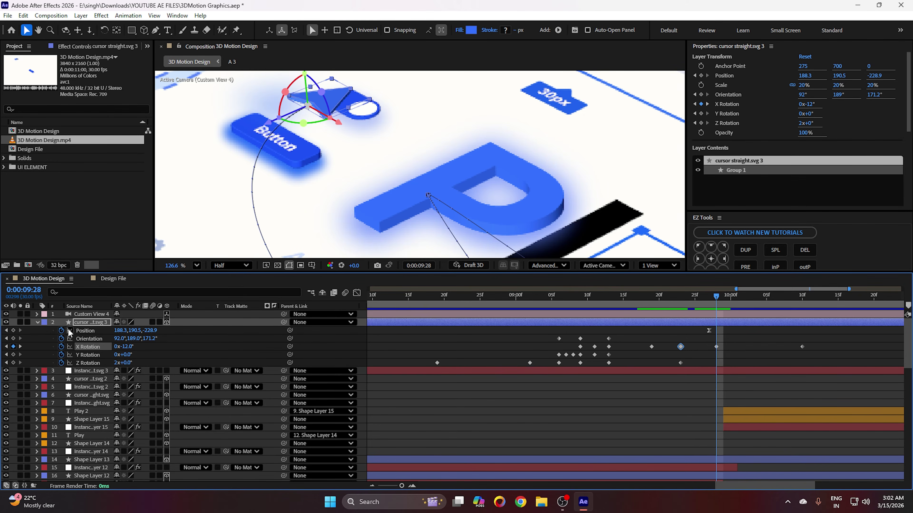
click(112, 280)
drag(676, 301, 703, 299)
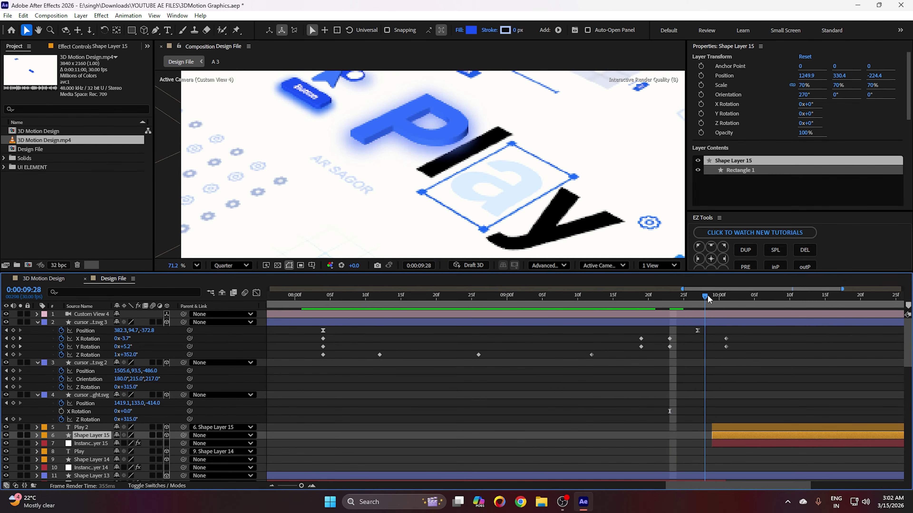
drag(744, 335, 704, 339)
click(749, 349)
- At the 0:00:09:27 Position keyframe, move the cursor to about 322.1, 94.7, -318.3, over the toggle beside the Button
drag(341, 115, 342, 167)
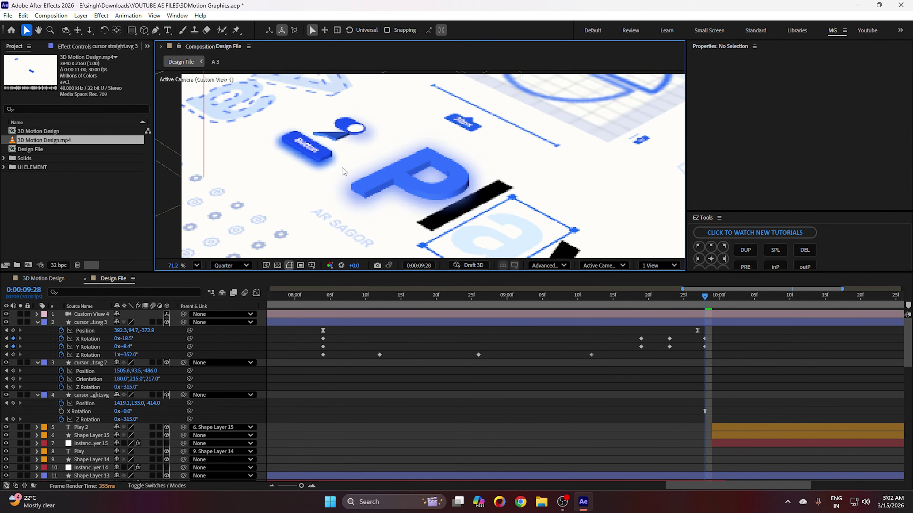
scroll(344, 171, up, 1)
key(Page_Up)
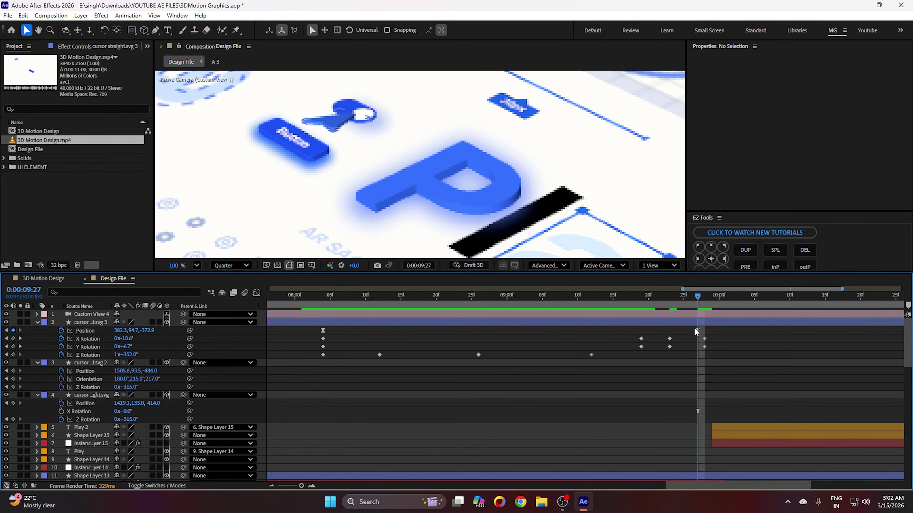
click(697, 331)
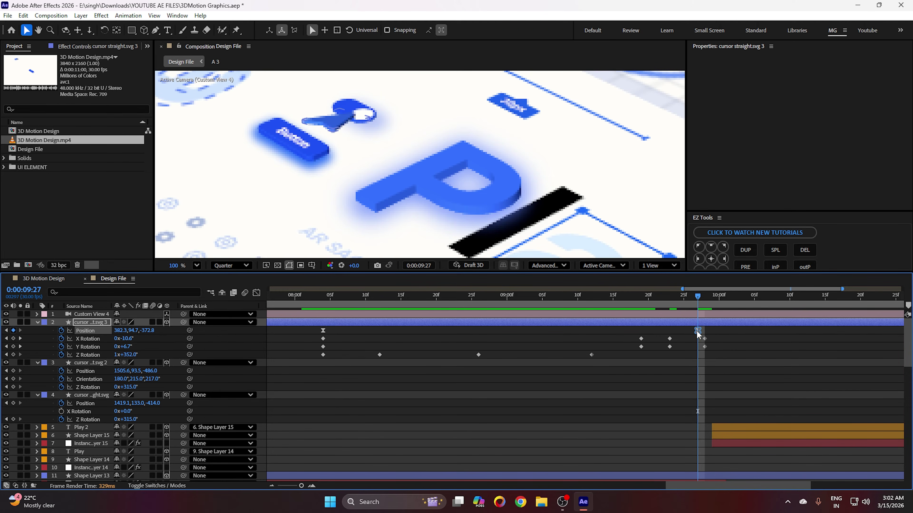
drag(280, 144, 376, 148)
key(Page_Down)
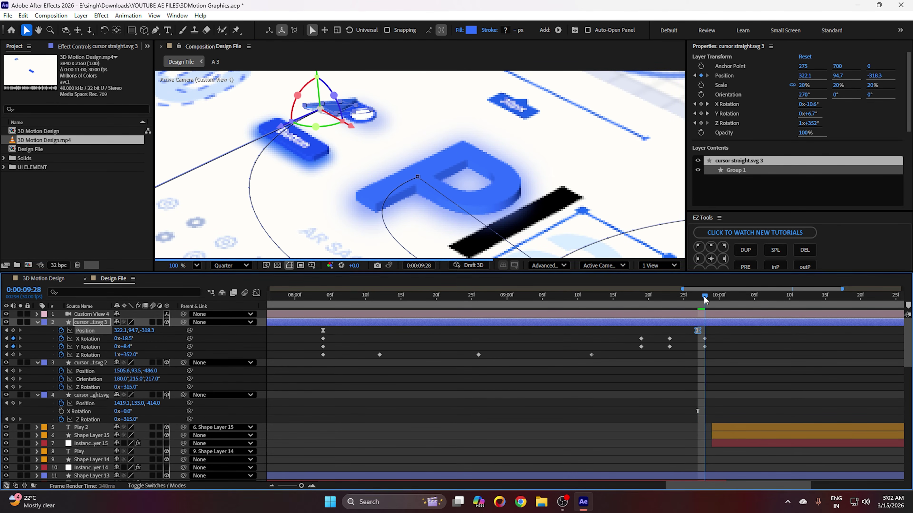
click(739, 350)
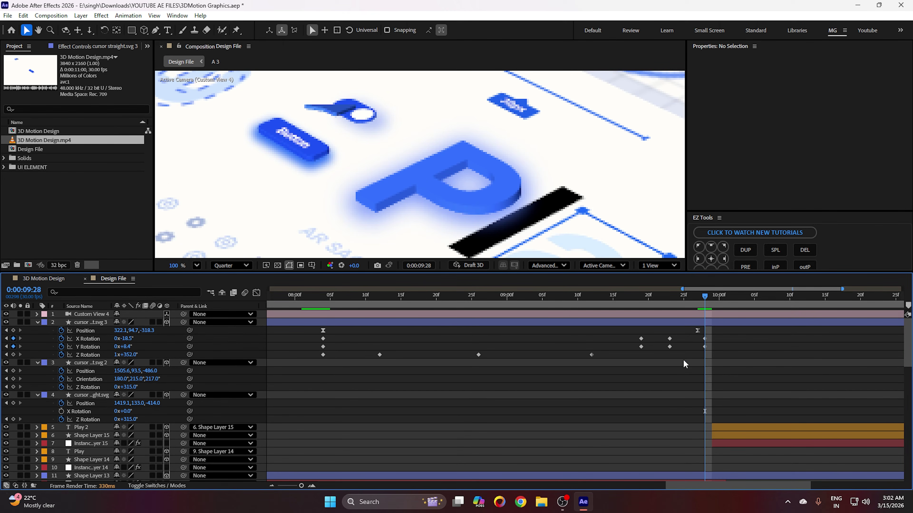
- Shift the cursor's last Position keyframe to 0:00:09:28, in line with its rotation keyframes, and save the project
click(705, 347)
drag(698, 331, 705, 331)
click(731, 335)
click(7, 16)
click(38, 109)
- Check the cursor's final tilt timing in 3D Motion Design, and paste Design File's zero X and Y Rotation keyframes at 0:00:10:10
click(35, 281)
drag(765, 302, 802, 302)
click(624, 347)
click(114, 279)
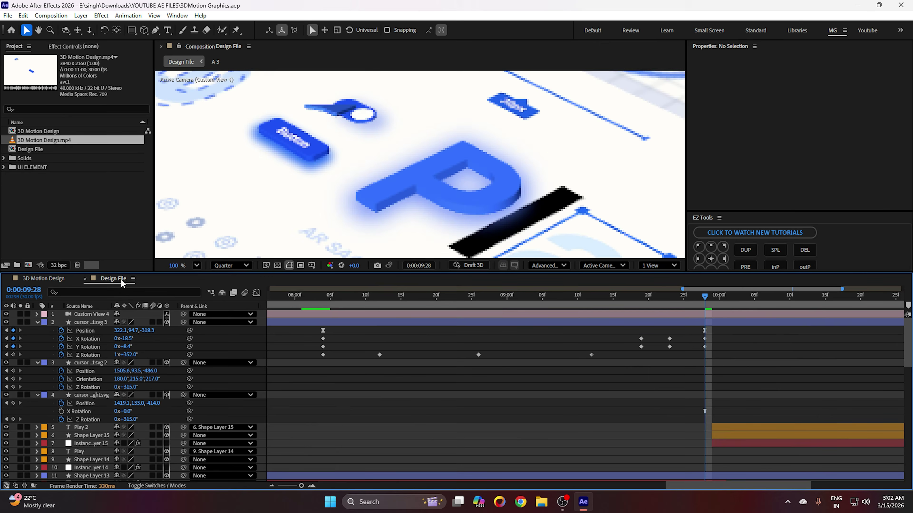
drag(740, 302, 789, 303)
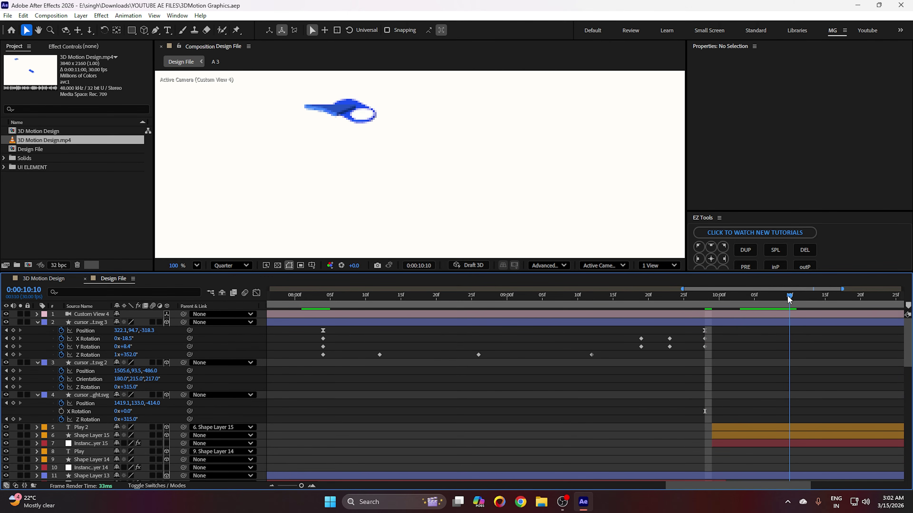
drag(645, 338, 636, 350)
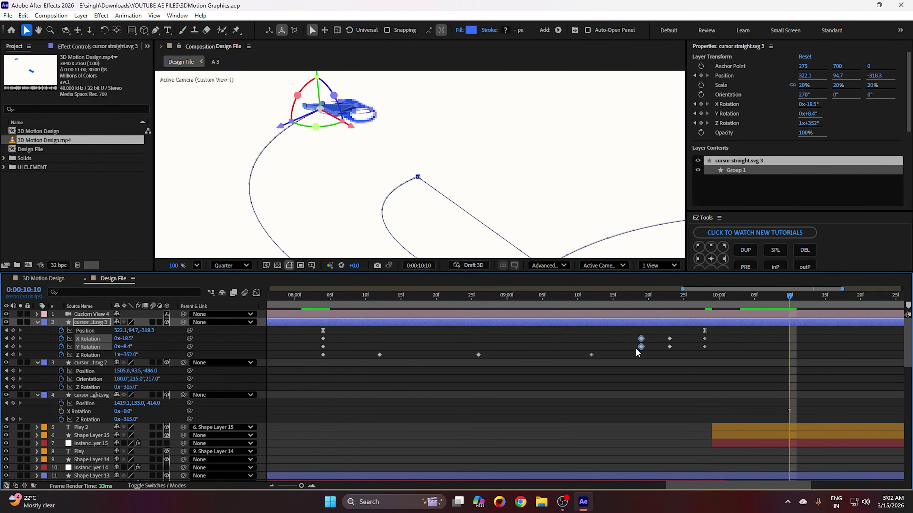
key(ctrl+v)
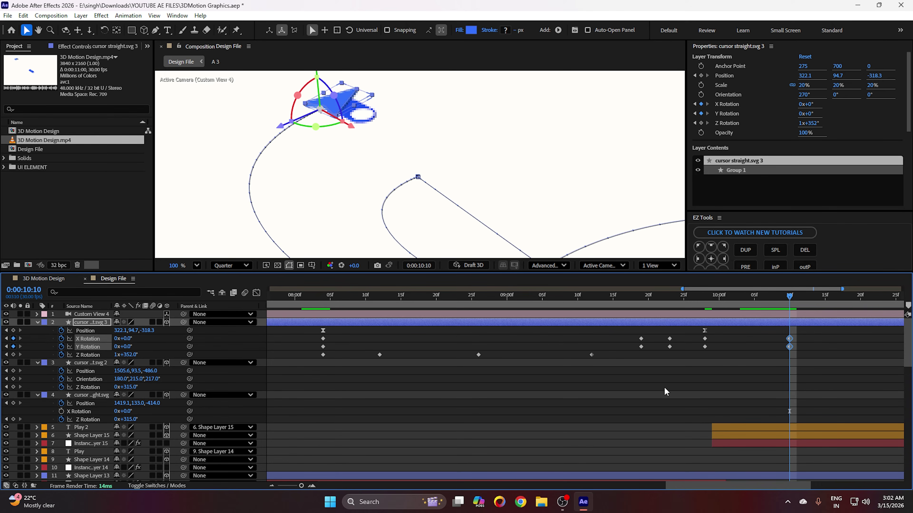
click(665, 392)
- Fit the whole Design File composition in the viewer and preview the cursor animation from the start
scroll(516, 364, down, 3)
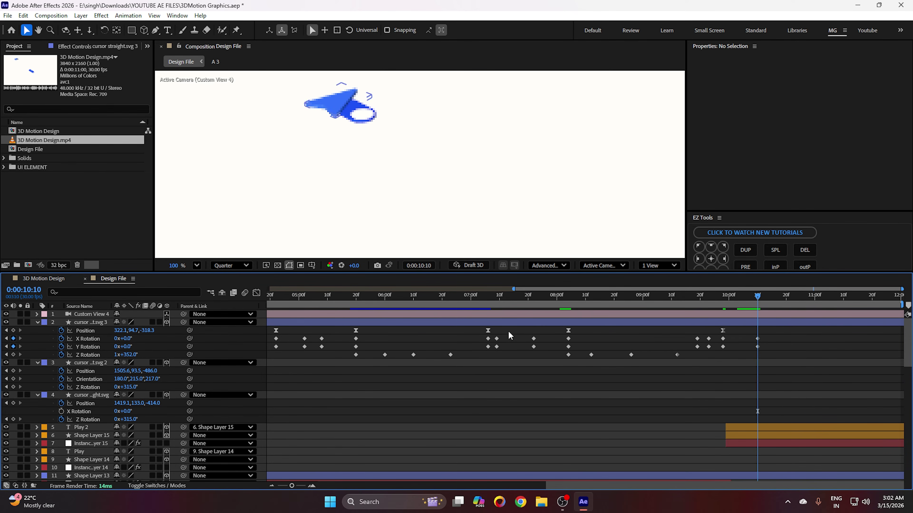
scroll(330, 122, down, 1)
click(196, 265)
click(212, 364)
scroll(408, 245, down, 1)
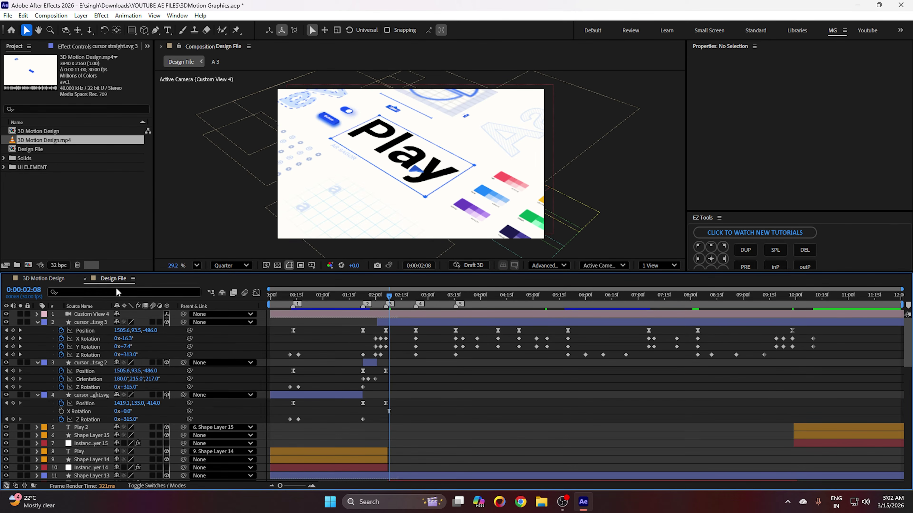
key(Home)
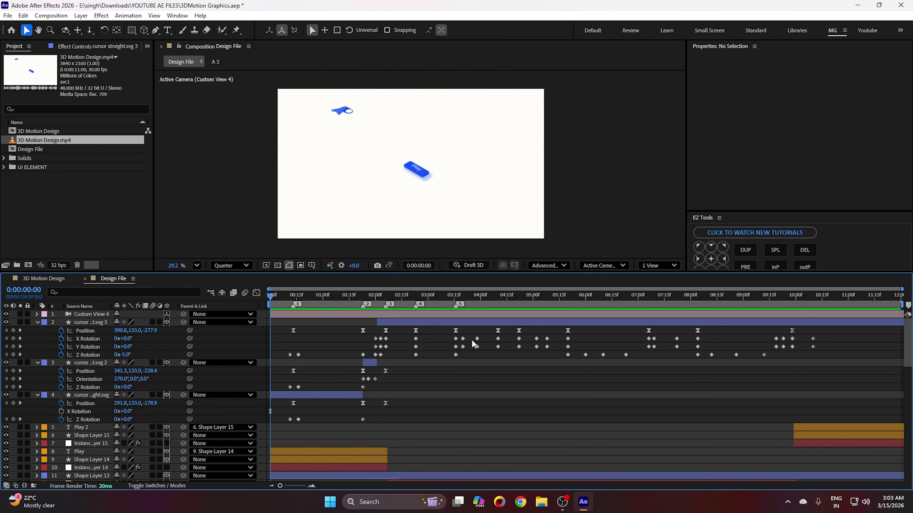
key(space)
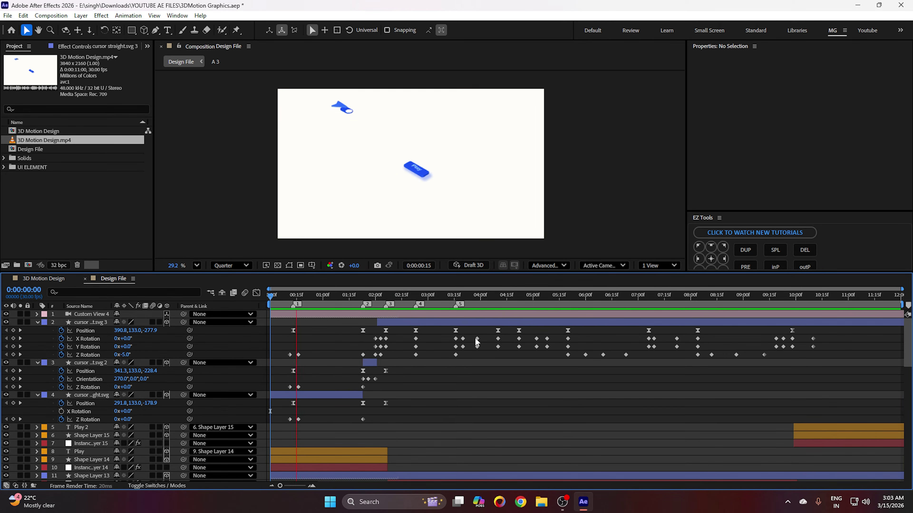
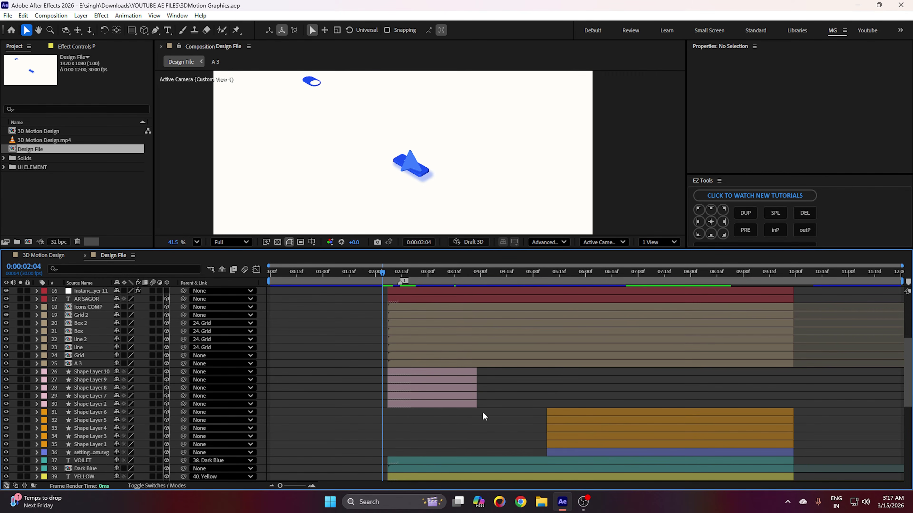
- At 0:00:02:15, create Position keyframes for the P, y, a and l letter layers
click(401, 272)
scroll(311, 138, down, 2)
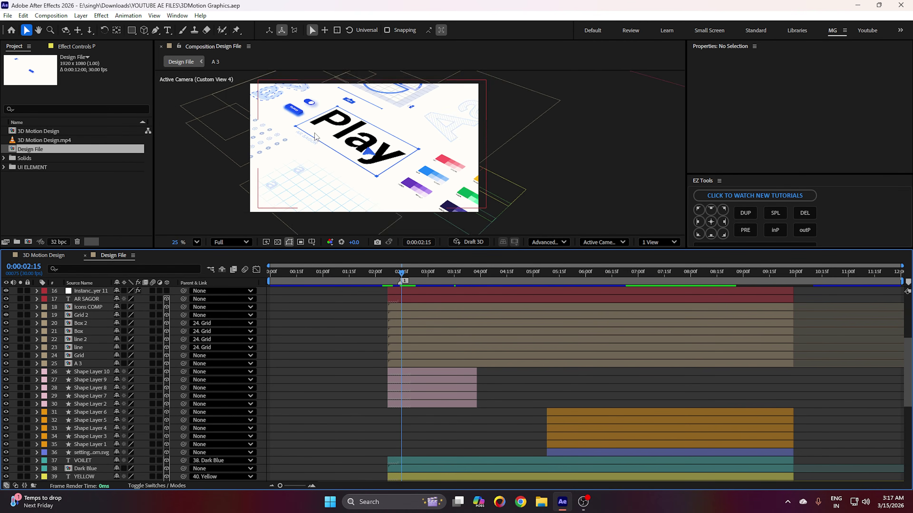
scroll(344, 332, down, 8)
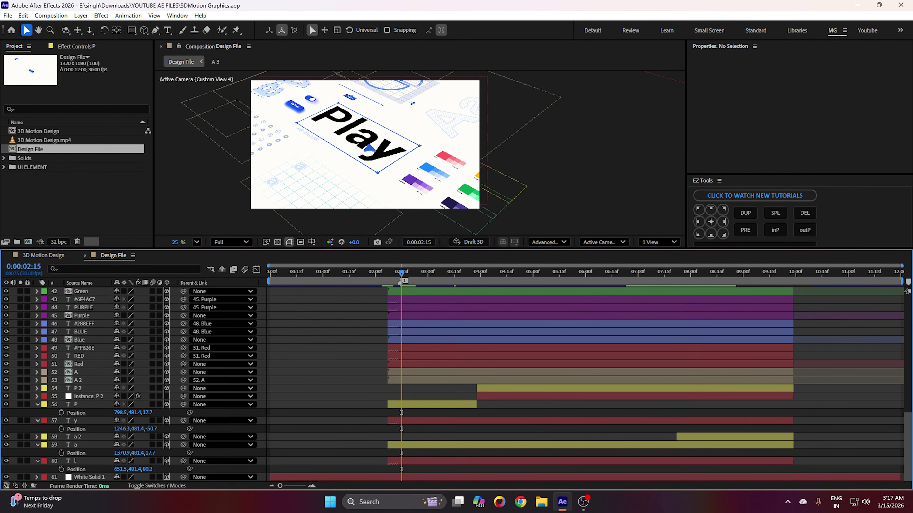
click(80, 463)
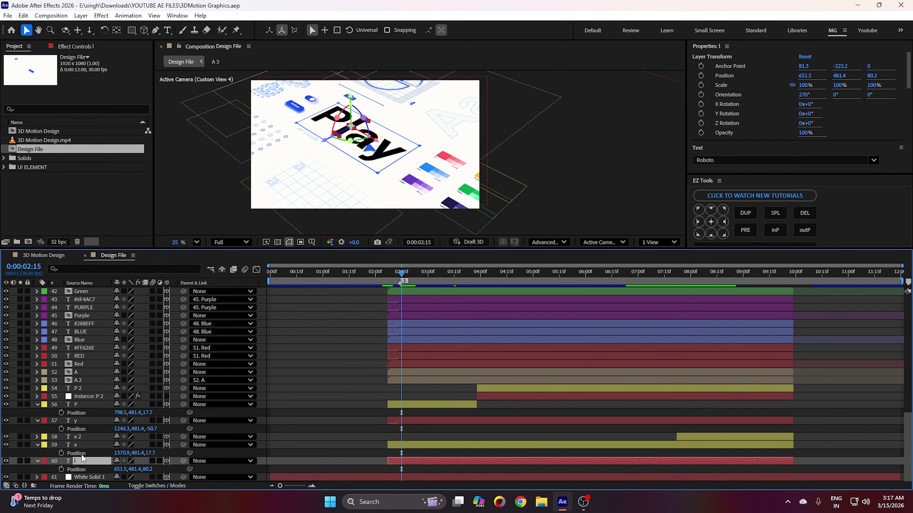
scroll(348, 128, up, 1)
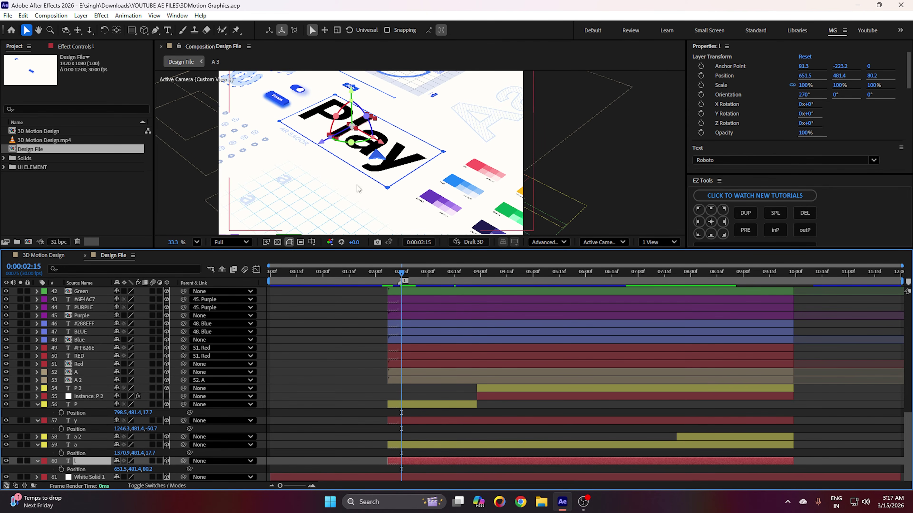
click(61, 412)
click(61, 429)
click(61, 454)
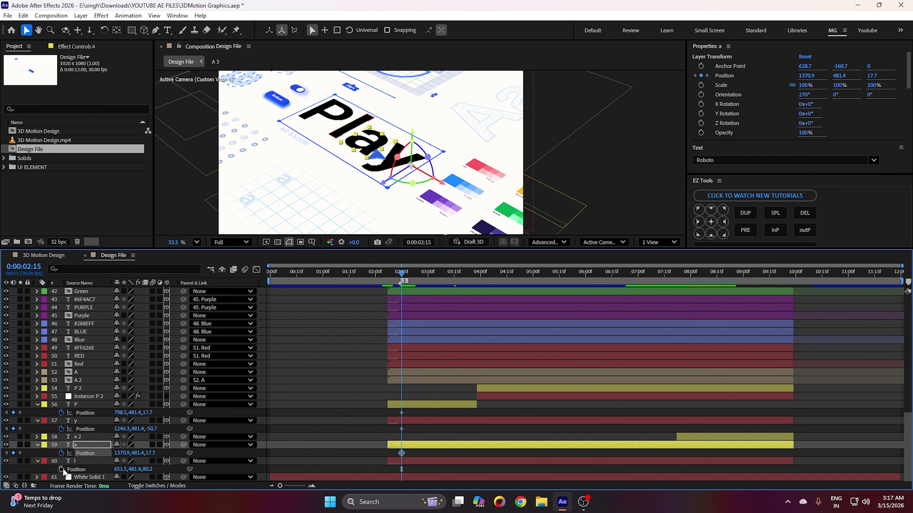
click(61, 469)
key(equal)
- At 0:00:02:10, center the P's anchor point and move P and y inward to X positions of about 653.5 and 1058.4
click(385, 274)
click(357, 304)
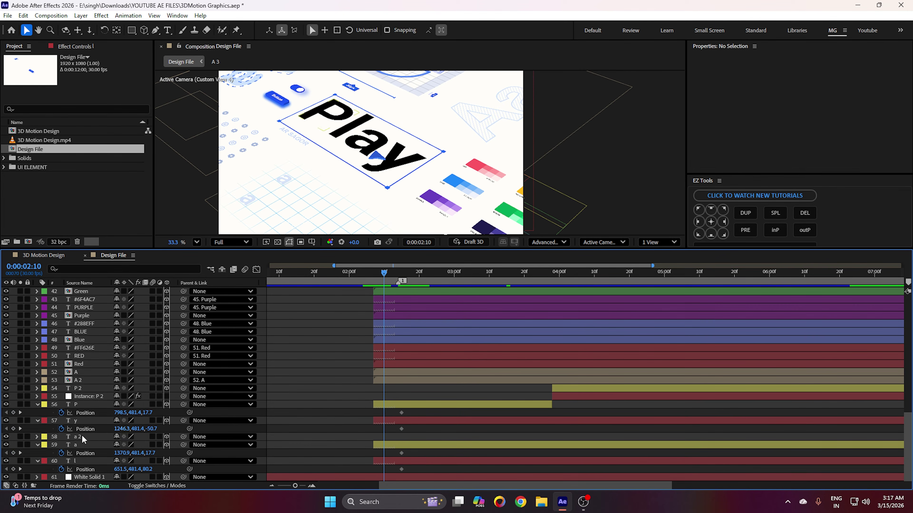
click(85, 412)
mouse_move(382, 155)
mouse_down()
mouse_move(356, 164)
mouse_move(397, 164)
mouse_up()
click(710, 222)
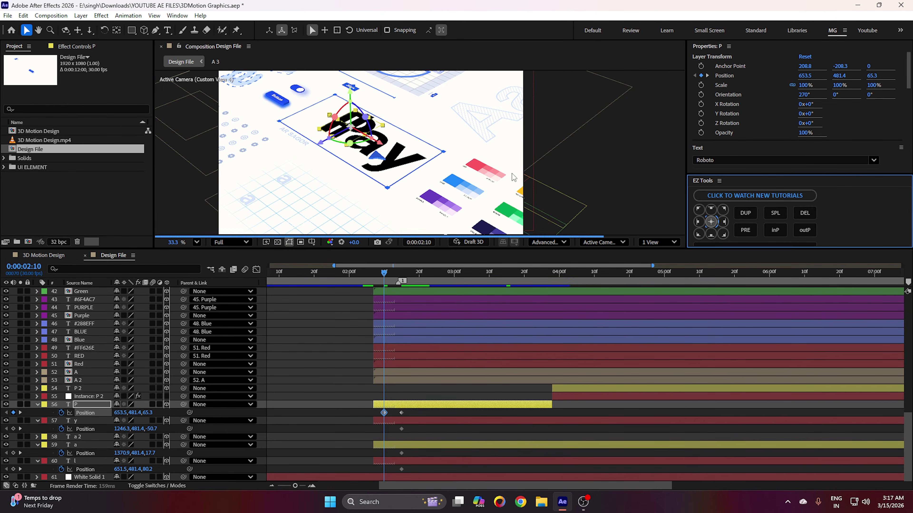
click(85, 429)
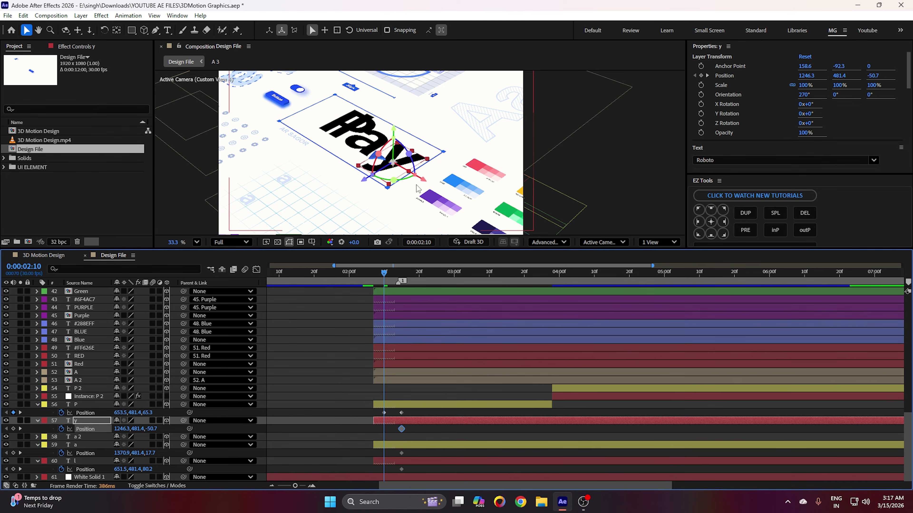
drag(420, 180, 395, 171)
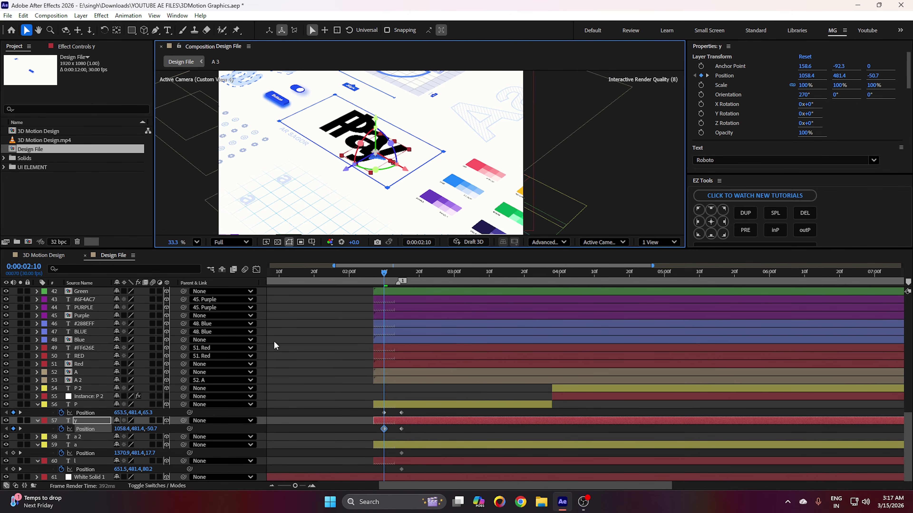
- Center the letter a's anchor point, and keyframe the starting positions of a and l at 0:00:02:10 closer to the word's middle
click(86, 453)
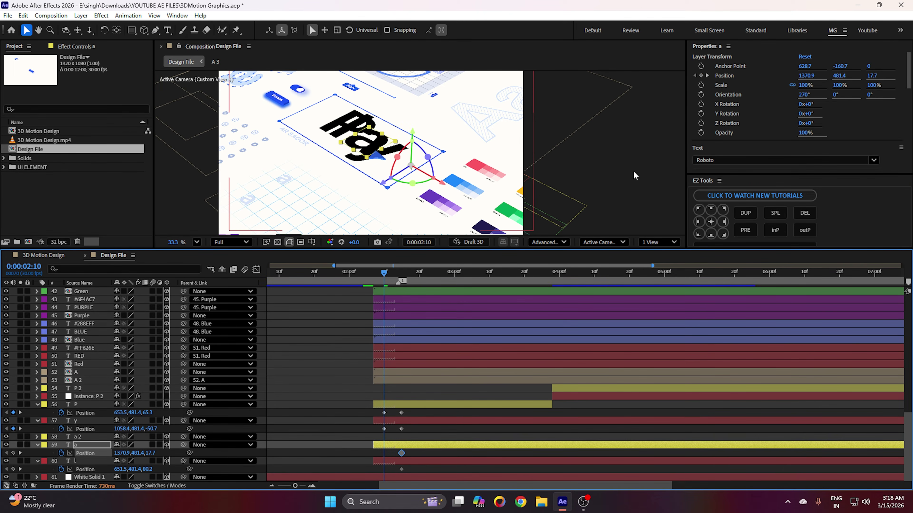
click(712, 222)
drag(398, 160, 380, 162)
click(80, 469)
click(366, 407)
- Keyframe the Grid 2 layer's Position at 0:00:02:15, and at 0:00:02:11 move it outward to a Z position of about -1185.6
drag(387, 277, 407, 282)
drag(402, 283, 401, 281)
scroll(337, 156, down, 3)
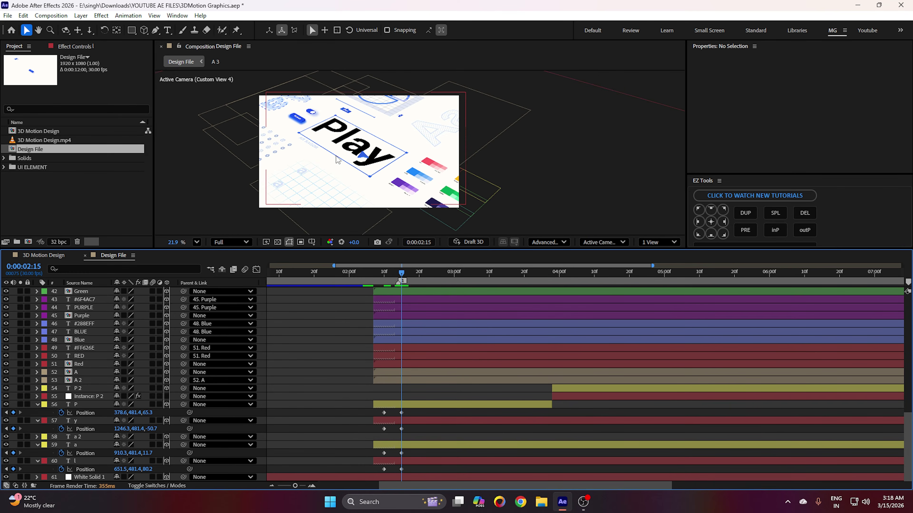
click(292, 204)
click(297, 230)
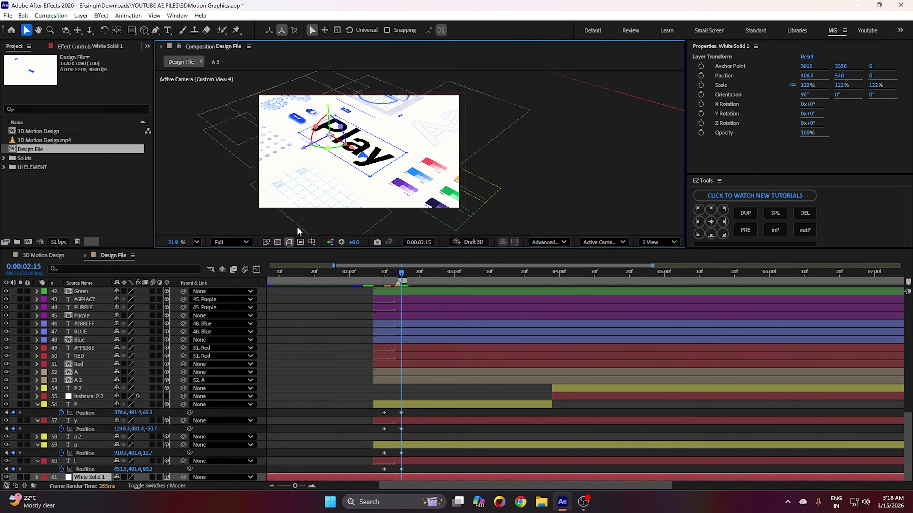
click(304, 300)
click(297, 226)
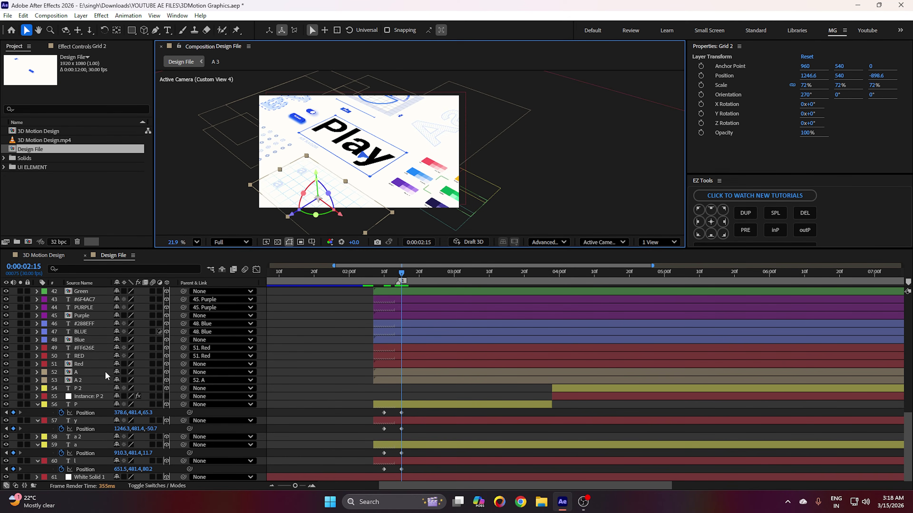
scroll(67, 396, up, 10)
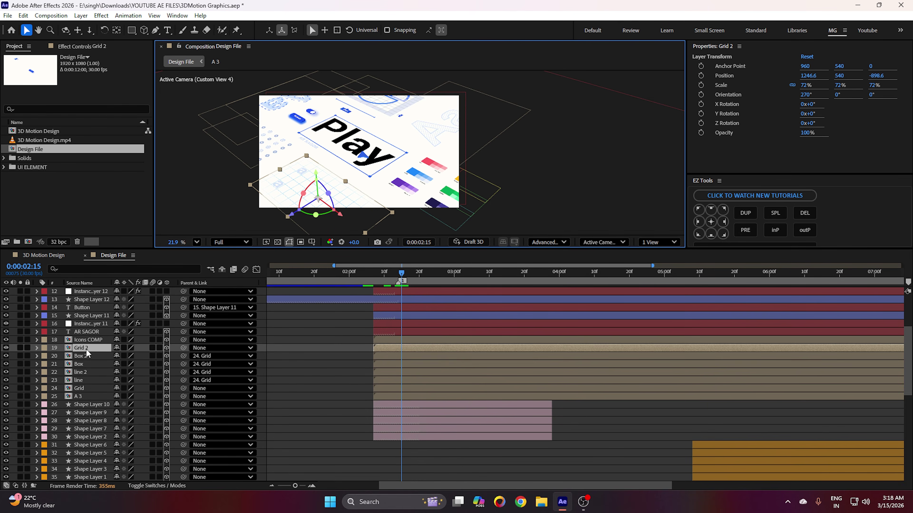
key(alt+shift+p)
scroll(337, 194, up, 1)
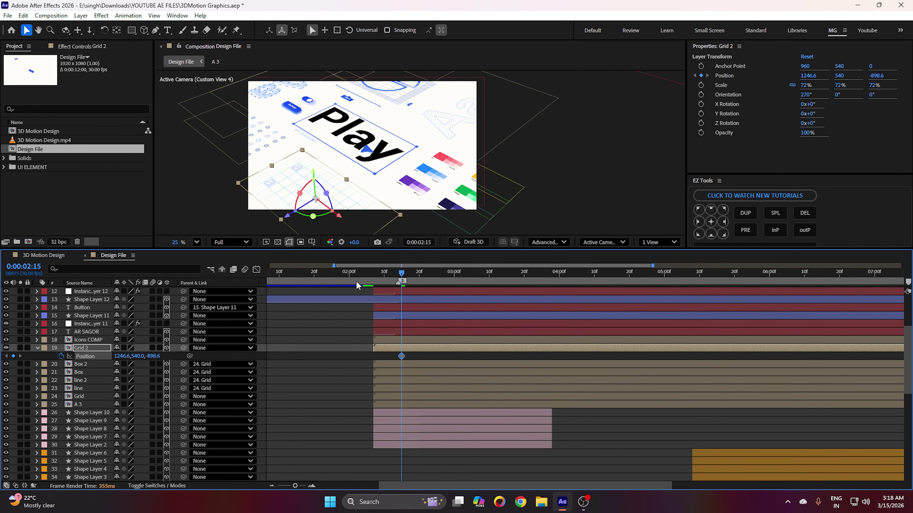
drag(391, 277, 388, 281)
drag(286, 220, 251, 237)
- Keyframe the Icons COMP layer's Position at 0:00:02:15, and at 0:00:02:11 move it outward to a Z position of about -983.4
click(230, 160)
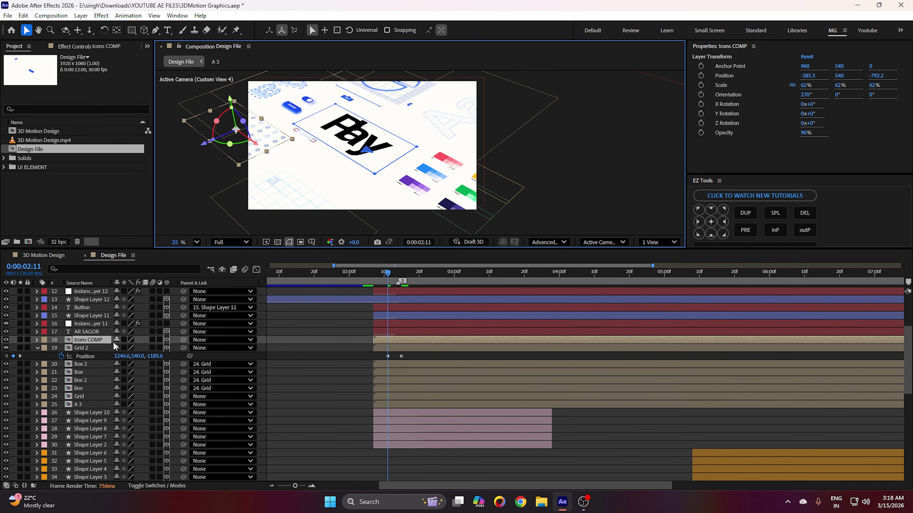
key(alt+shift+p)
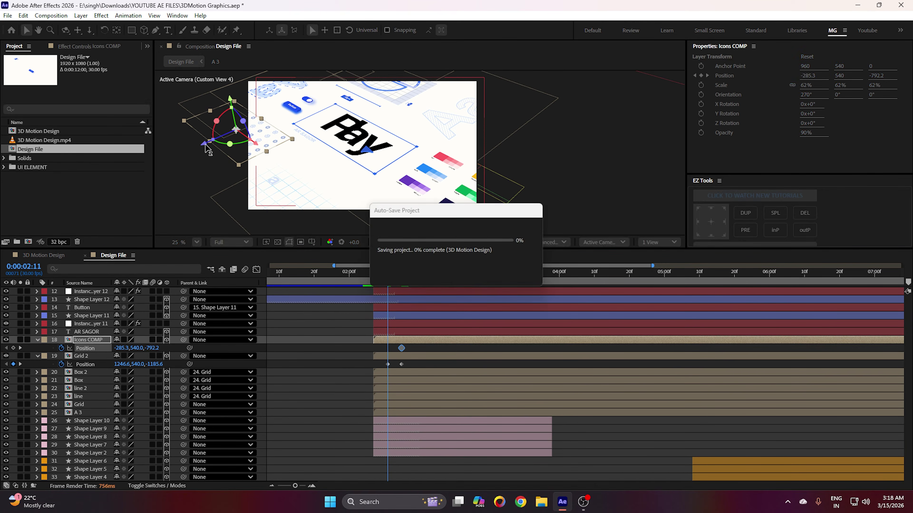
drag(204, 143, 185, 149)
click(344, 330)
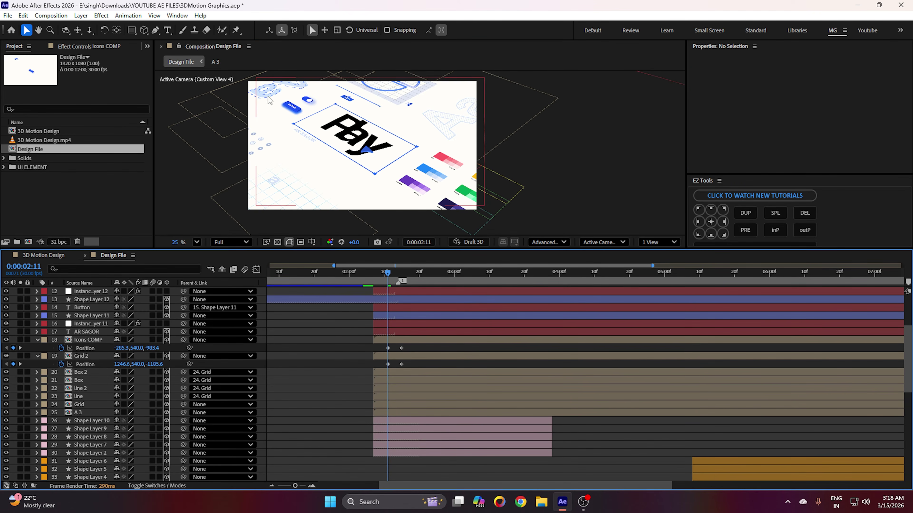
- Try animating the A 2 layer with a Position keyframe at 0:00:02:15
click(263, 93)
click(199, 102)
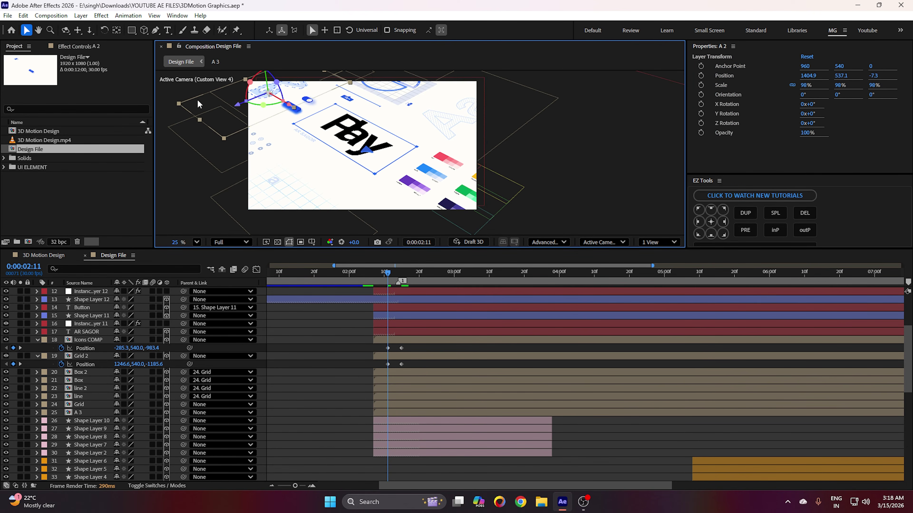
key(p)
click(62, 429)
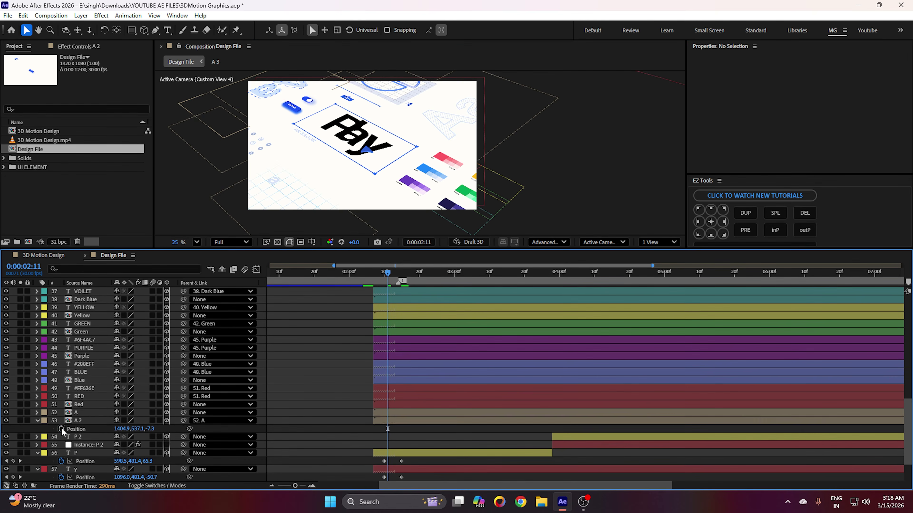
scroll(387, 429, up, 8)
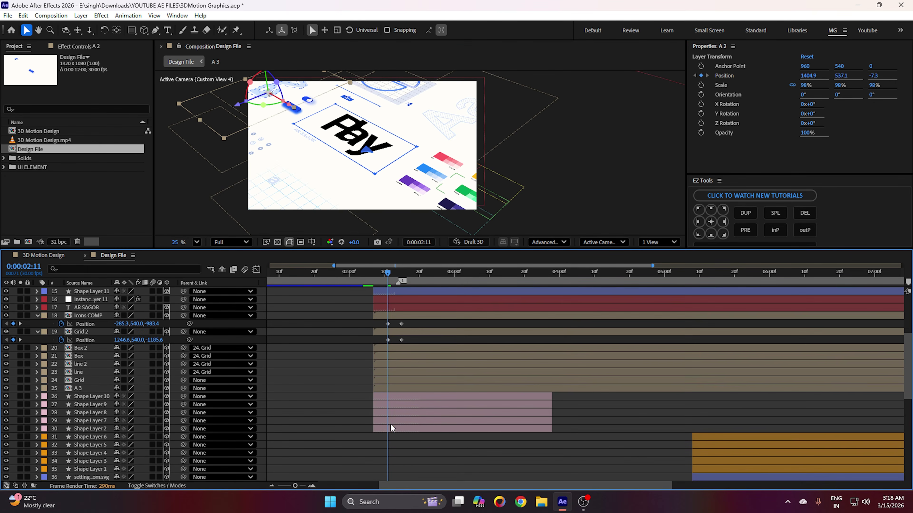
click(409, 284)
scroll(414, 360, down, 10)
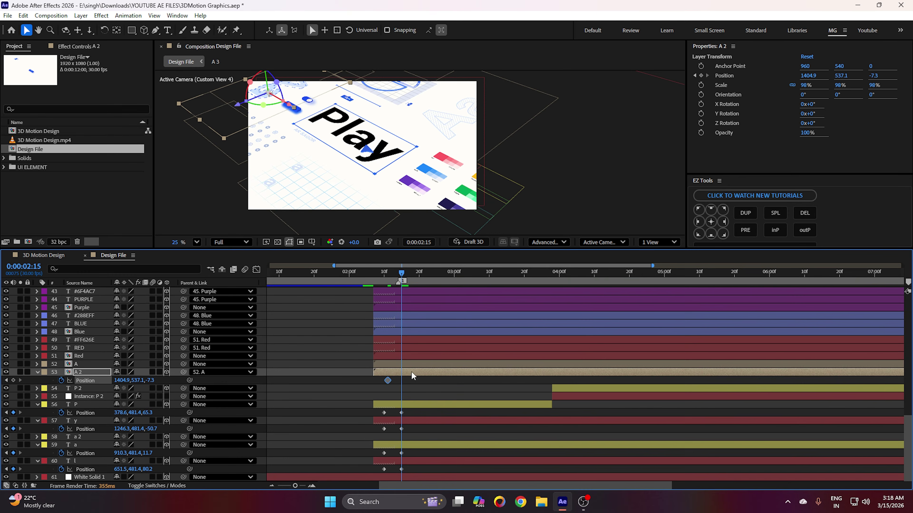
mouse_move(401, 384)
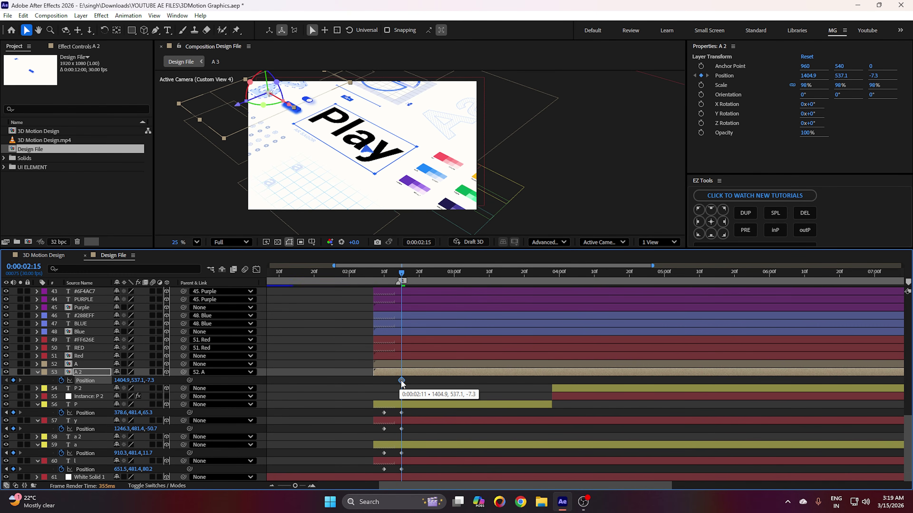
- Try moving the A 2 layer outward at 0:00:02:11 to a Y position of about 731.8
scroll(392, 357, up, 12)
click(387, 273)
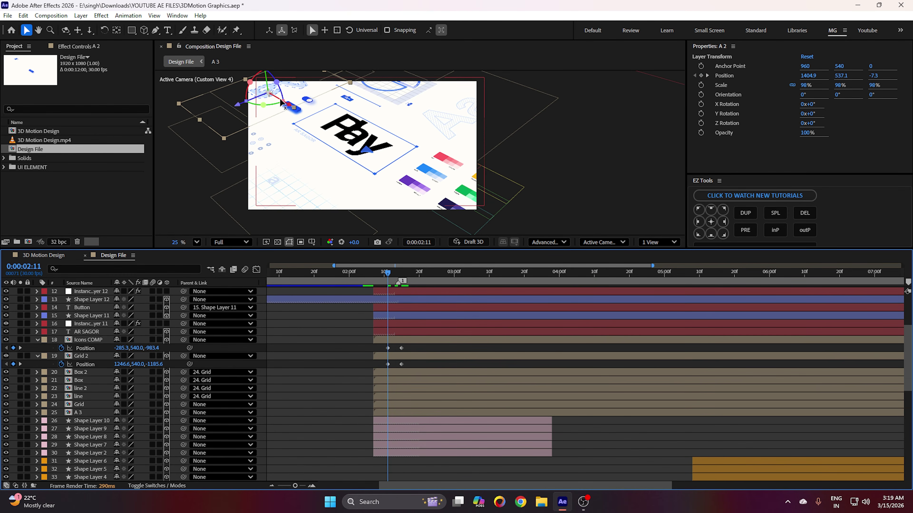
mouse_move(291, 108)
mouse_down()
mouse_move(259, 94)
mouse_move(280, 102)
mouse_up()
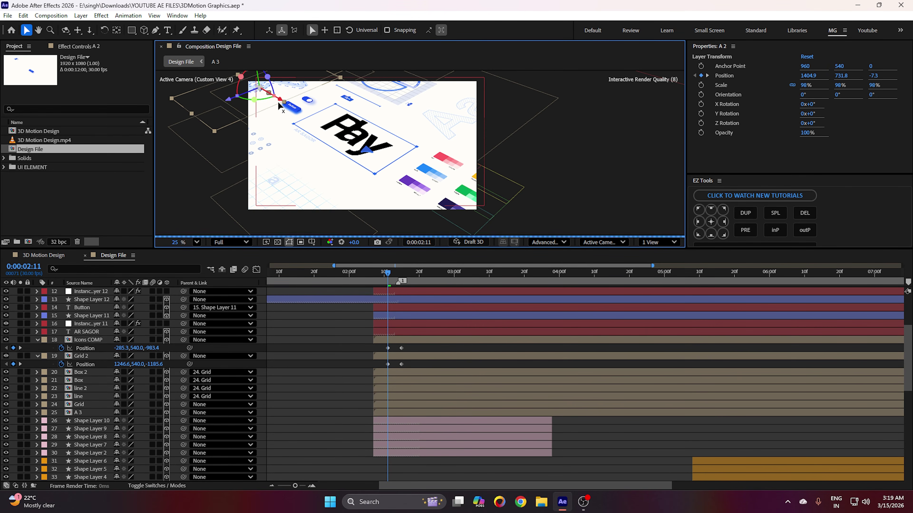
key(ctrl+z)
- Check how A 2 is parented to layer A, and undo the Position keyframing on A 2
scroll(100, 420, down, 6)
scroll(100, 417, up, 6)
scroll(97, 416, down, 8)
click(86, 415)
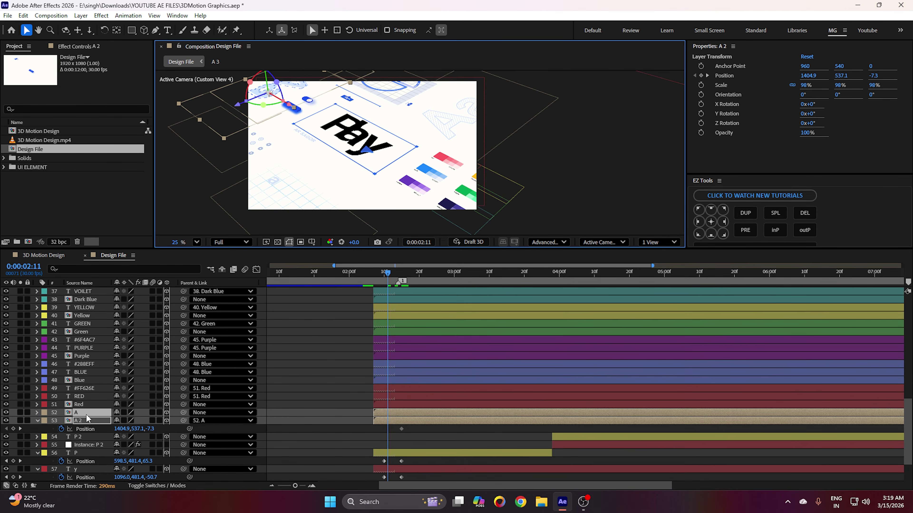
drag(184, 413, 185, 416)
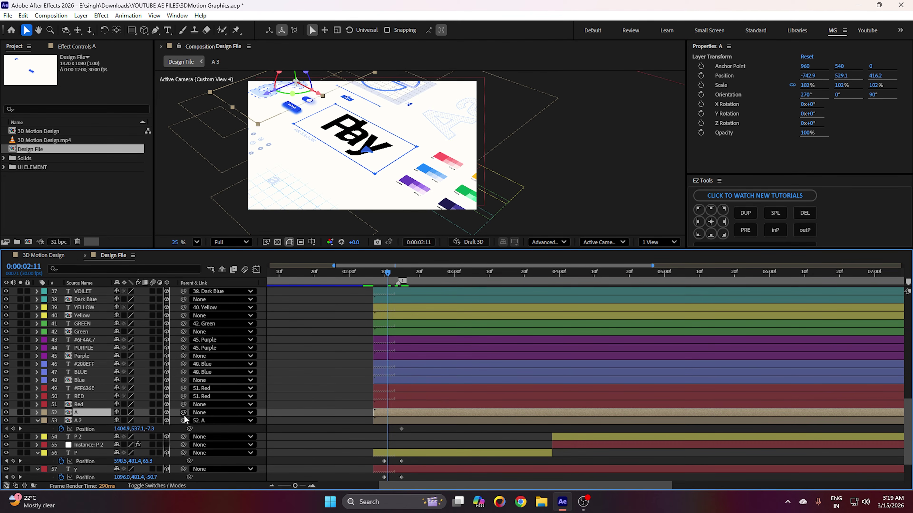
click(89, 421)
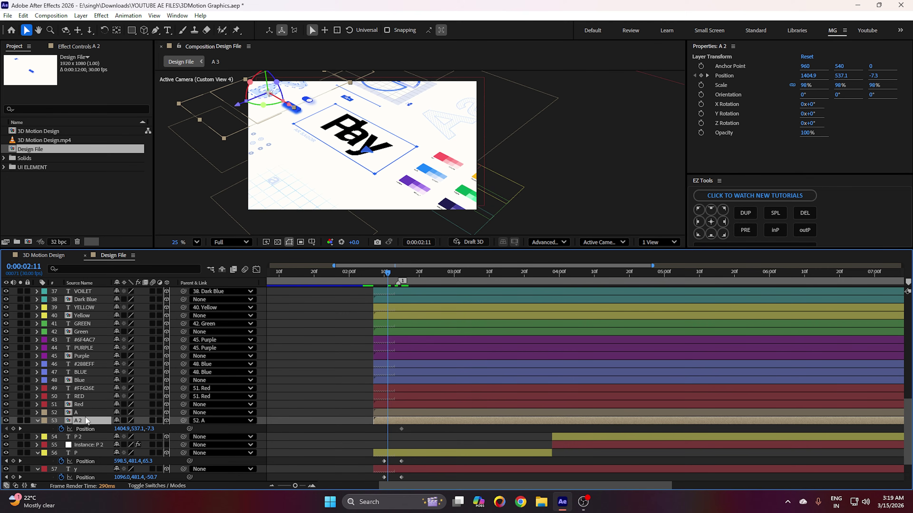
key(ctrl+z)
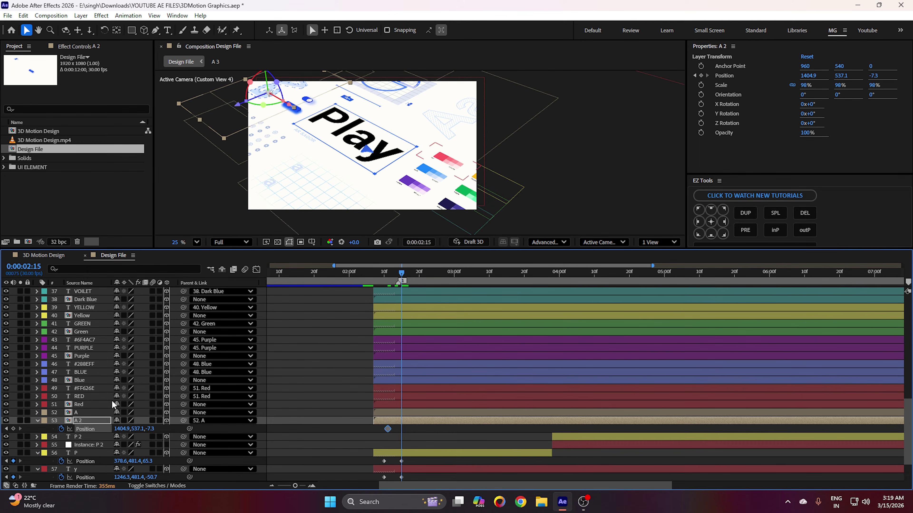
key(ctrl+z)
- Keyframe the parent A layer's Position at 0:00:02:15, and at 0:00:02:12 move it outward to an X position of about -902
click(89, 413)
key(p)
click(61, 421)
scroll(387, 403, up, 7)
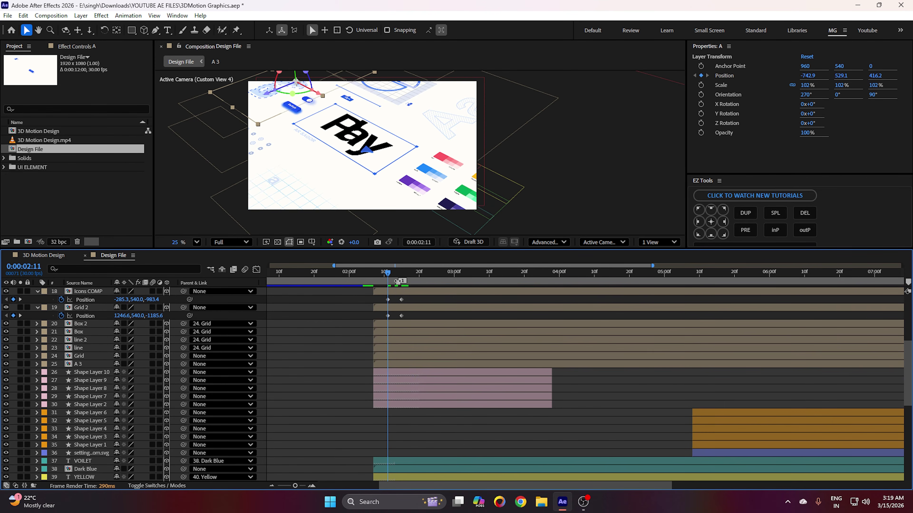
click(401, 274)
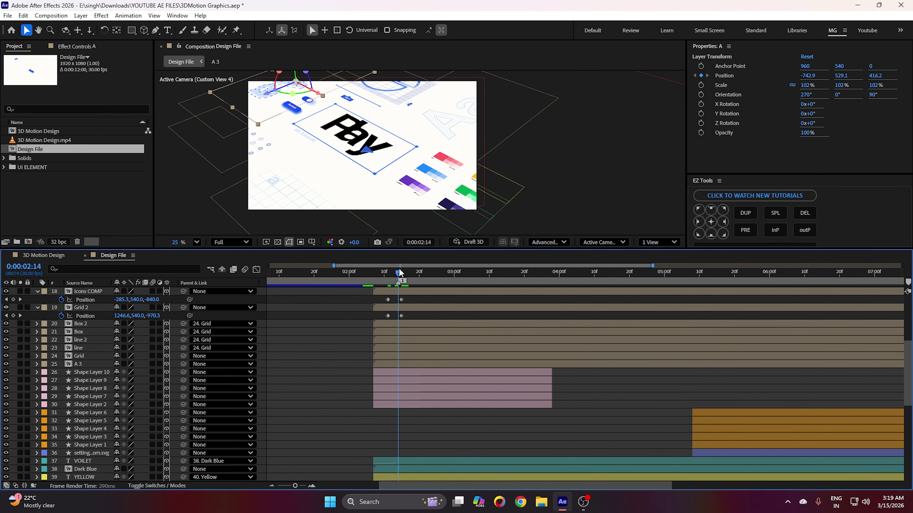
scroll(404, 311, down, 6)
scroll(389, 384, down, 3)
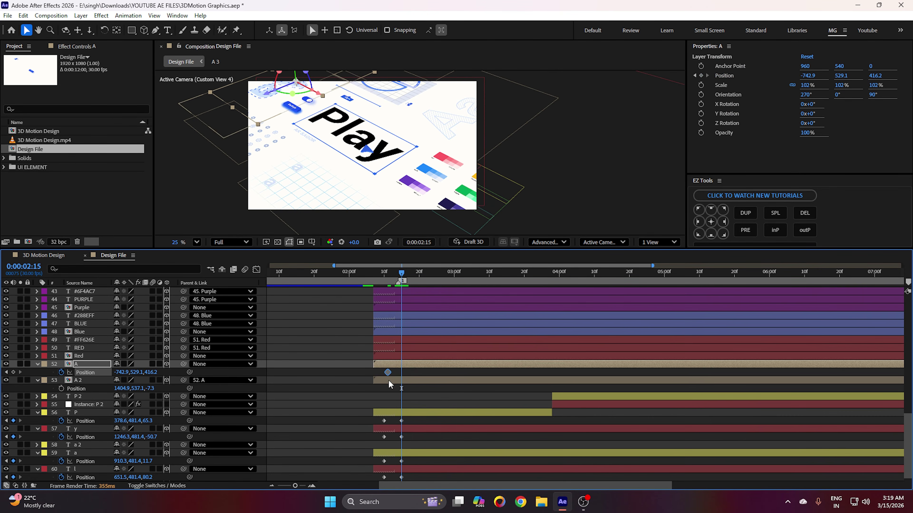
drag(395, 372, 401, 373)
click(391, 274)
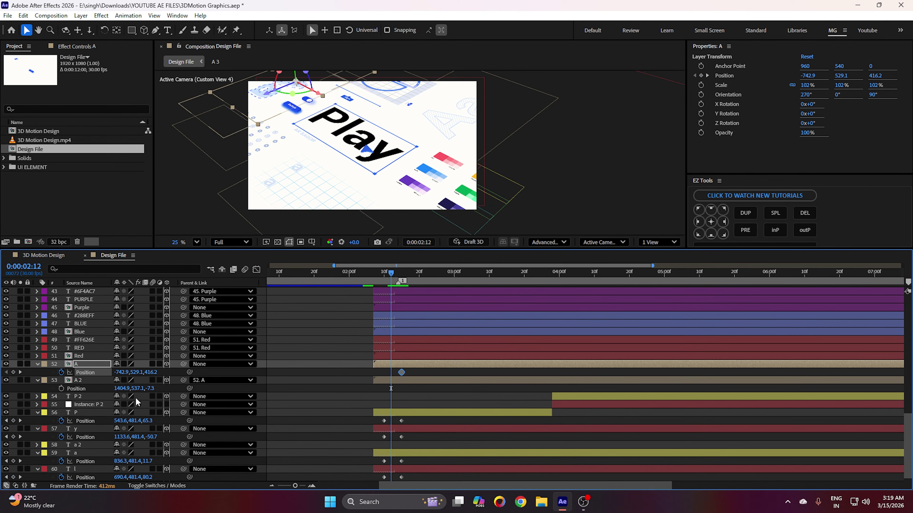
drag(318, 97, 308, 92)
- Keyframe the Grid layer's Position just past 0:00:02:15, and at 0:00:02:12 move it outward to a Z position of about 1541.3
drag(411, 139, 401, 185)
scroll(79, 360, up, 10)
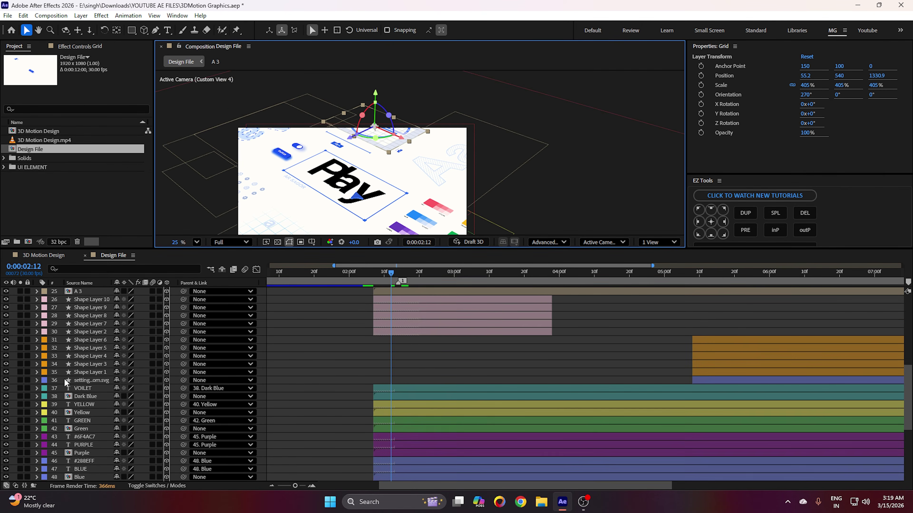
click(79, 357)
key(p)
click(62, 364)
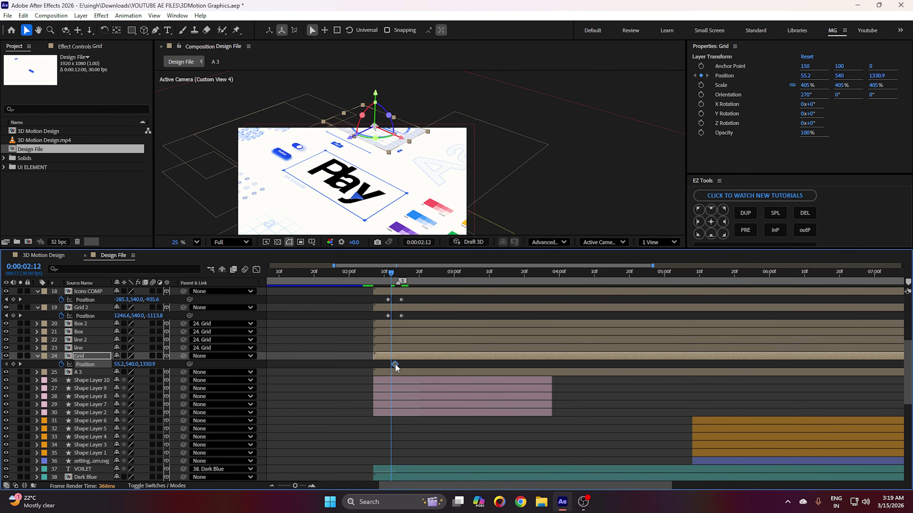
drag(352, 141, 430, 257)
- Create a Position keyframe for the A 3 layer in line with the Grid layer's end keyframe
click(437, 182)
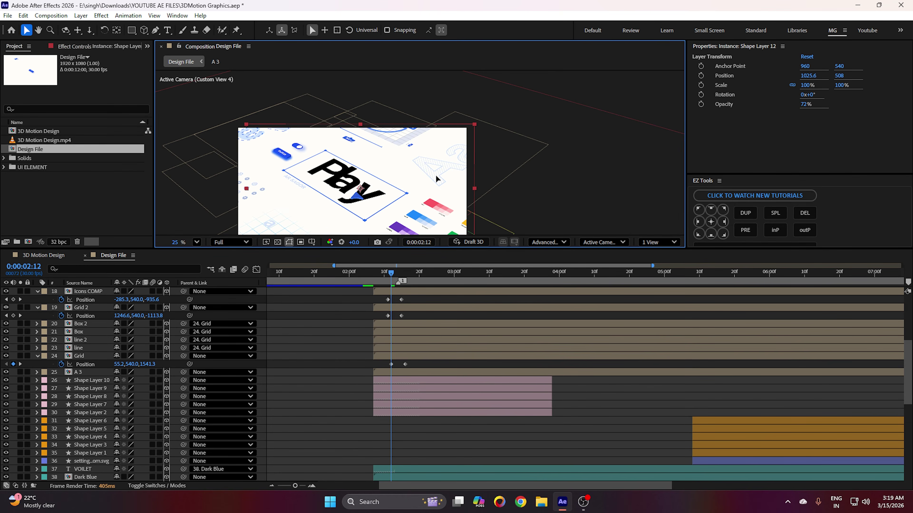
scroll(90, 381, down, 5)
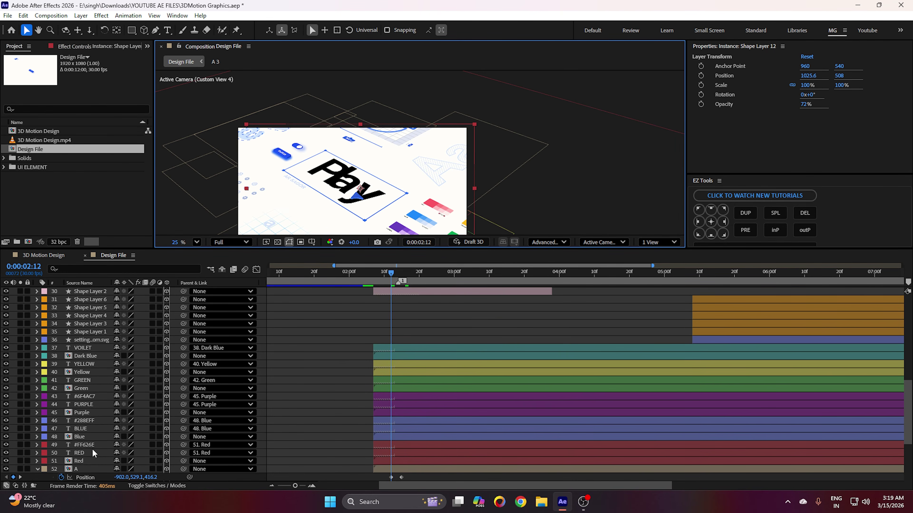
click(508, 174)
scroll(66, 388, down, 5)
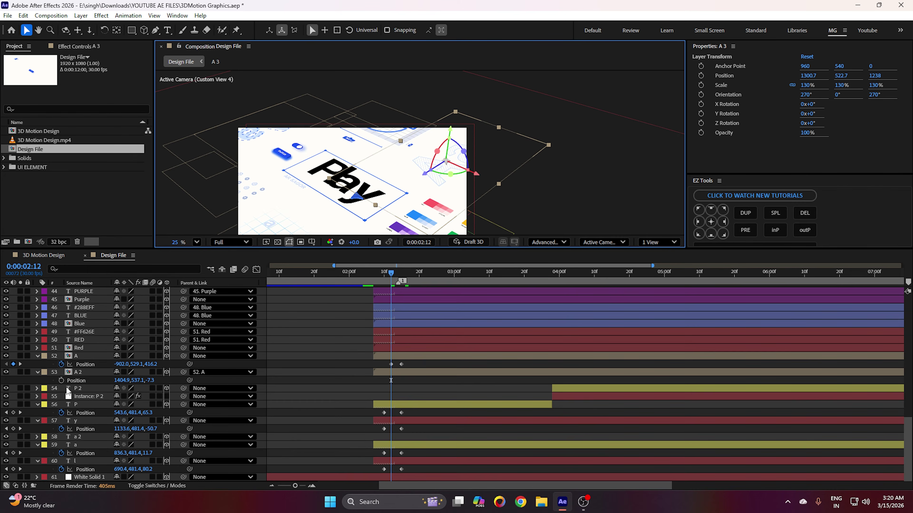
scroll(68, 392, up, 5)
scroll(462, 374, up, 2)
key(alt+shift+p)
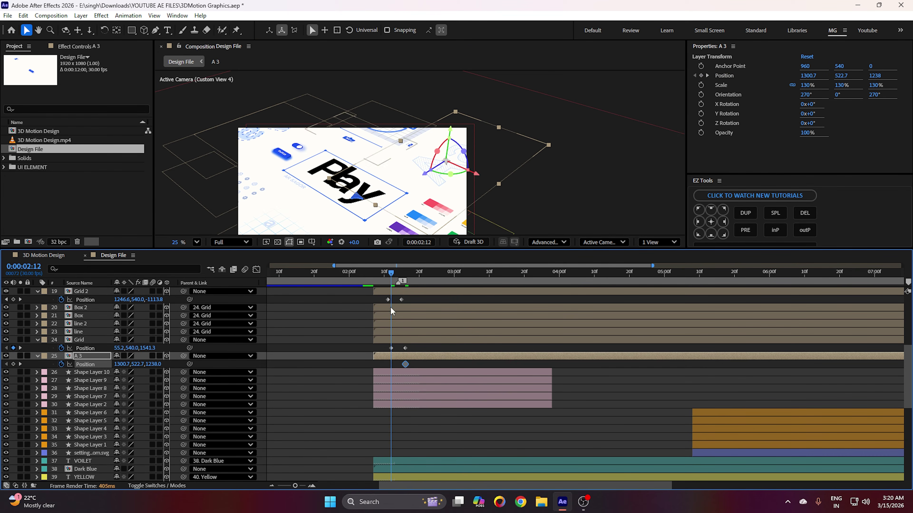
- At 0:00:02:15, move the A 3 layer outward to a Z position of about 1546.7
drag(391, 276, 399, 277)
key(Page_Down)
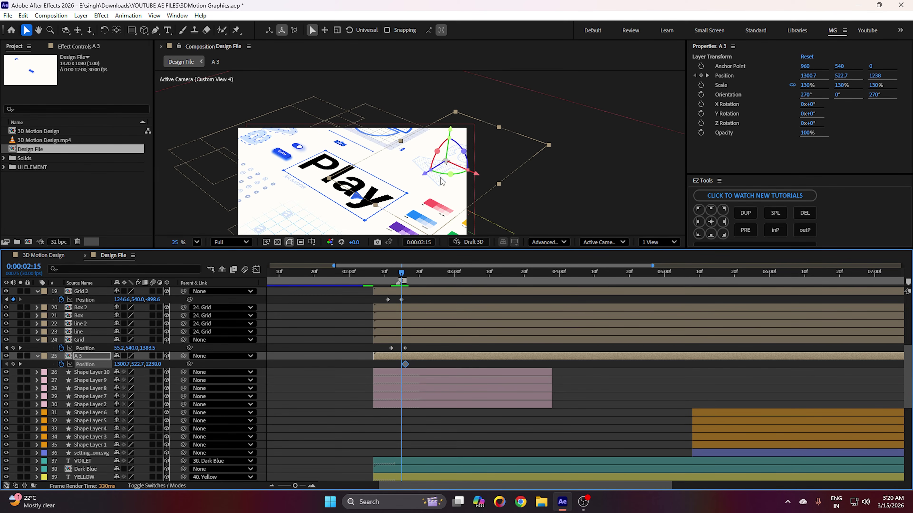
drag(475, 173, 484, 178)
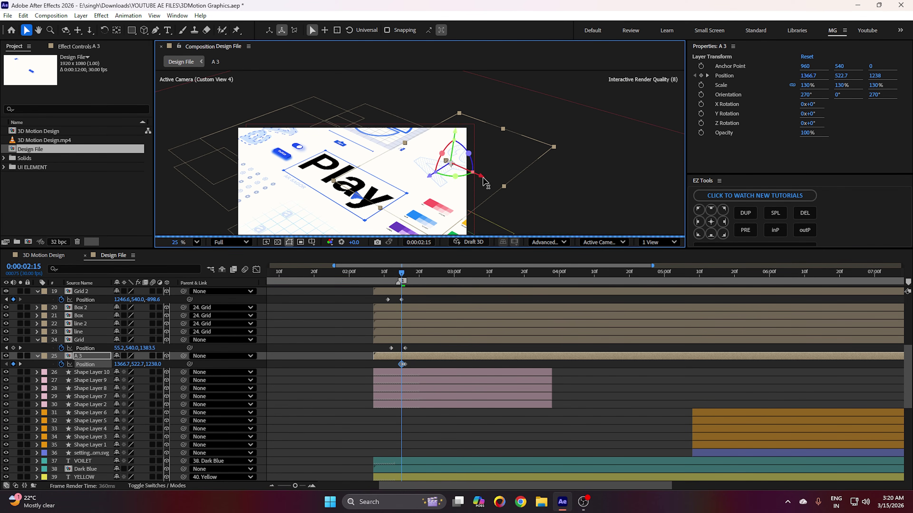
key(ctrl+z)
drag(423, 176, 446, 175)
- Reveal the separate X, Y and Z Position properties of the Red swatch layer
click(422, 178)
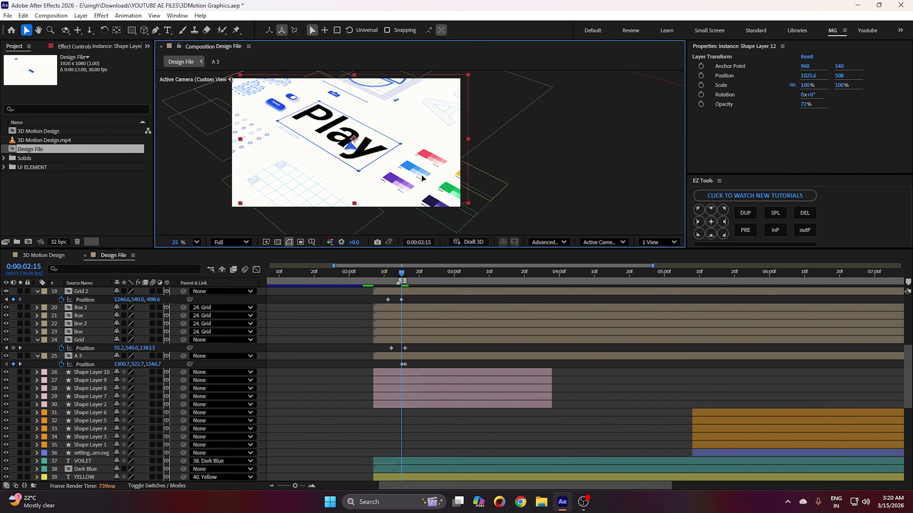
scroll(422, 165, up, 2)
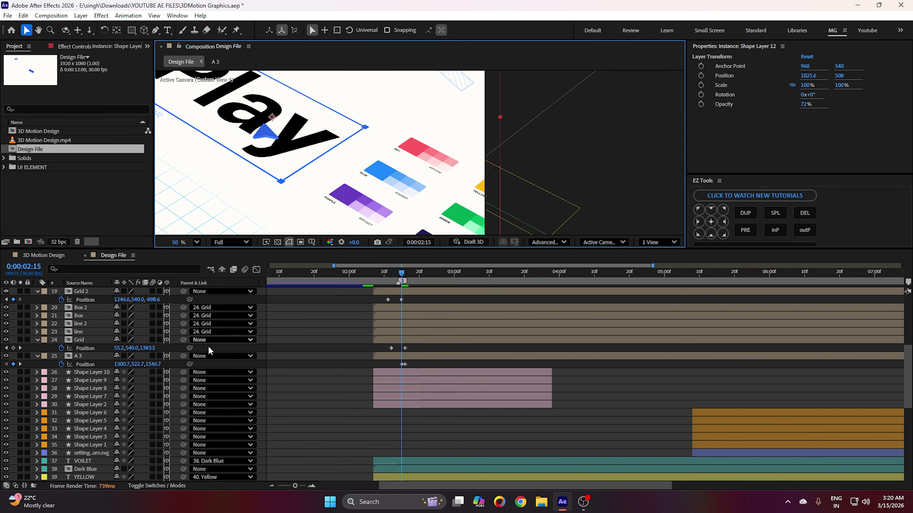
scroll(109, 380, down, 4)
scroll(94, 380, down, 3)
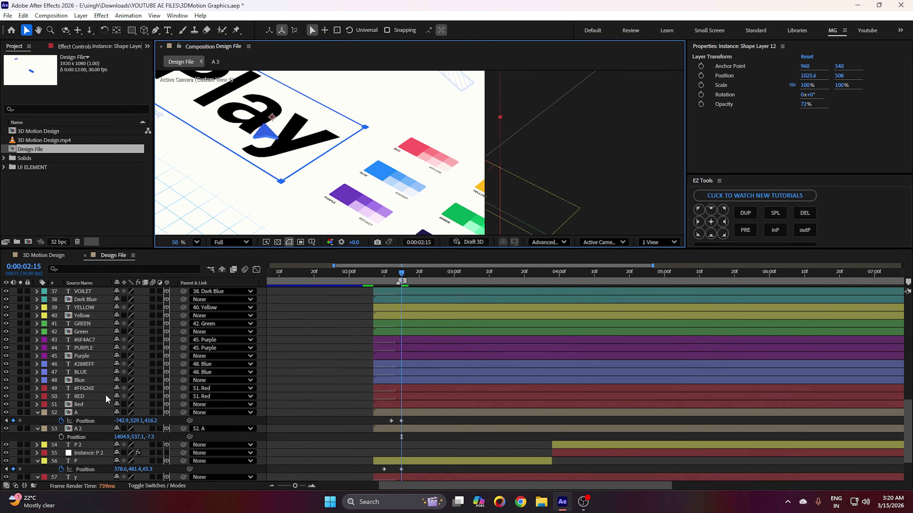
click(84, 404)
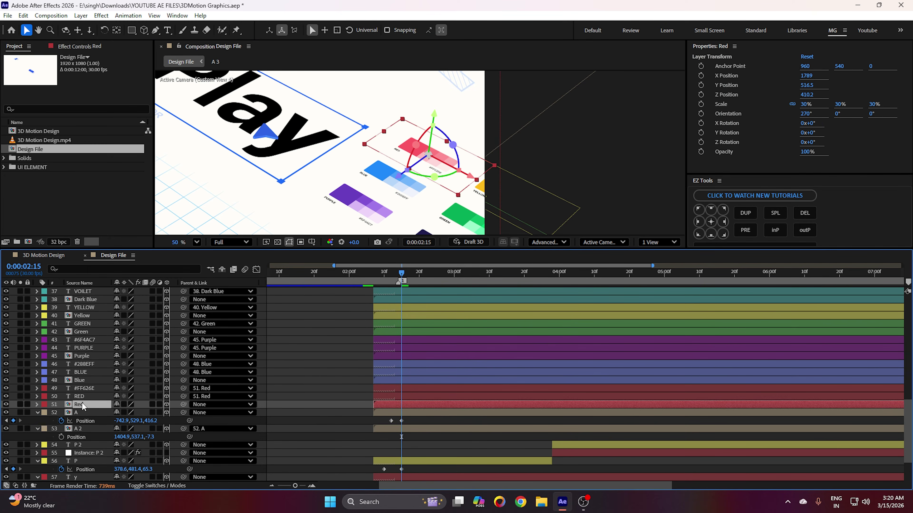
key(p)
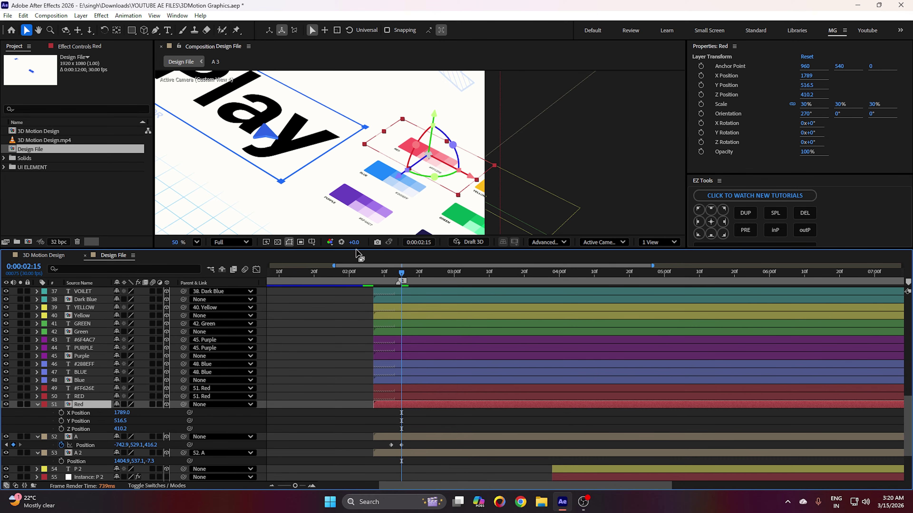
click(80, 414)
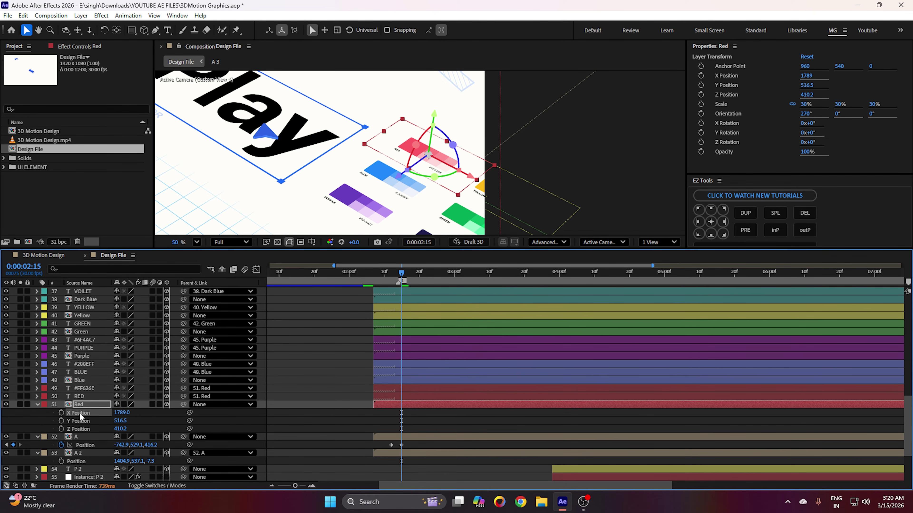
drag(469, 177, 478, 187)
key(ctrl+z)
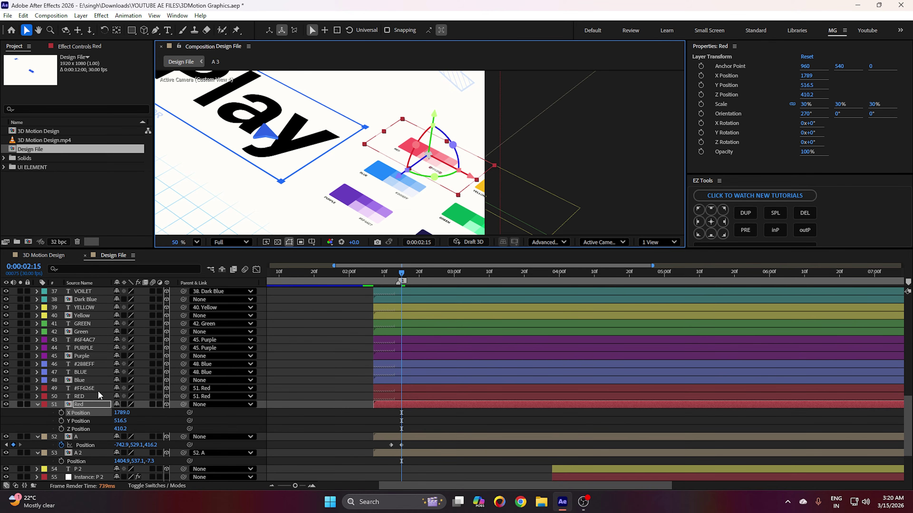
- Keyframe the X Position of the Red, Blue, Purple and Green swatch layers at 0:00:02:15
click(62, 413)
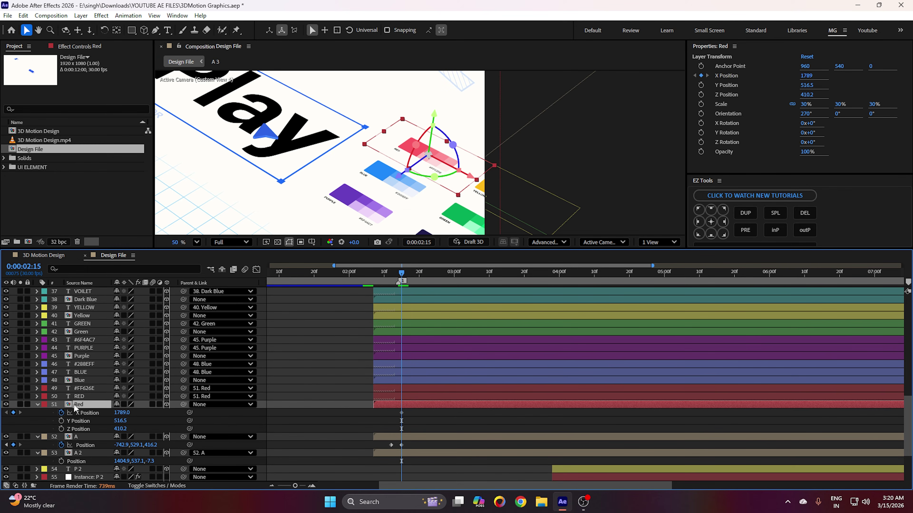
click(78, 380)
key(p)
click(62, 389)
click(80, 356)
key(p)
click(62, 364)
click(80, 332)
key(p)
click(61, 339)
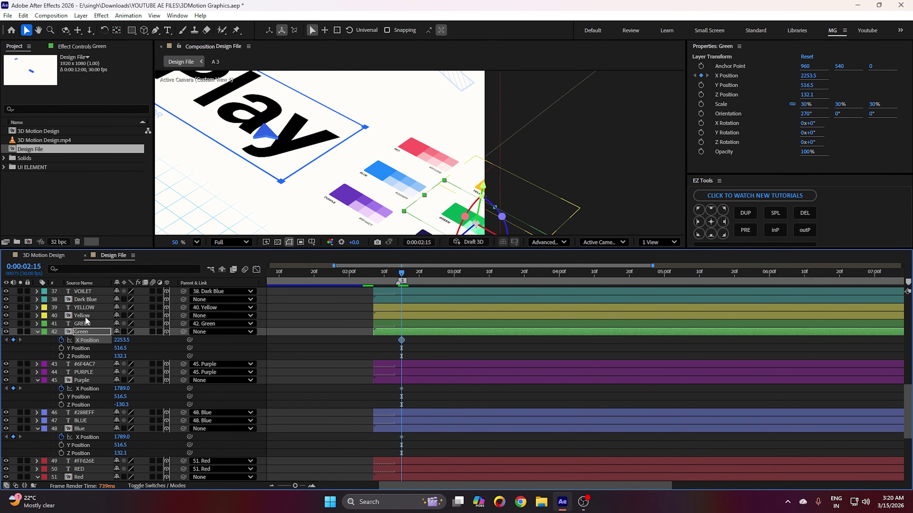
- Keyframe the X Position of the Yellow and Dark Blue swatch layers at 0:00:02:15
click(82, 315)
key(p)
click(62, 324)
click(85, 299)
key(p)
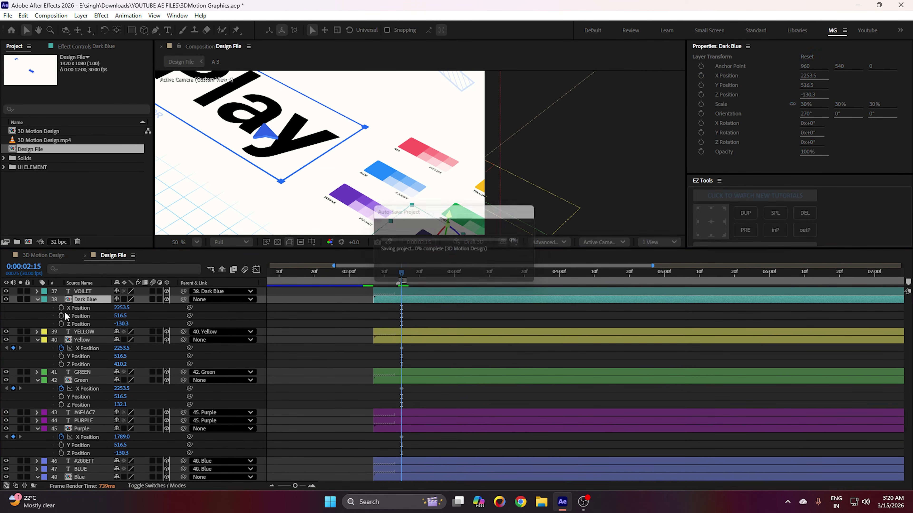
click(62, 308)
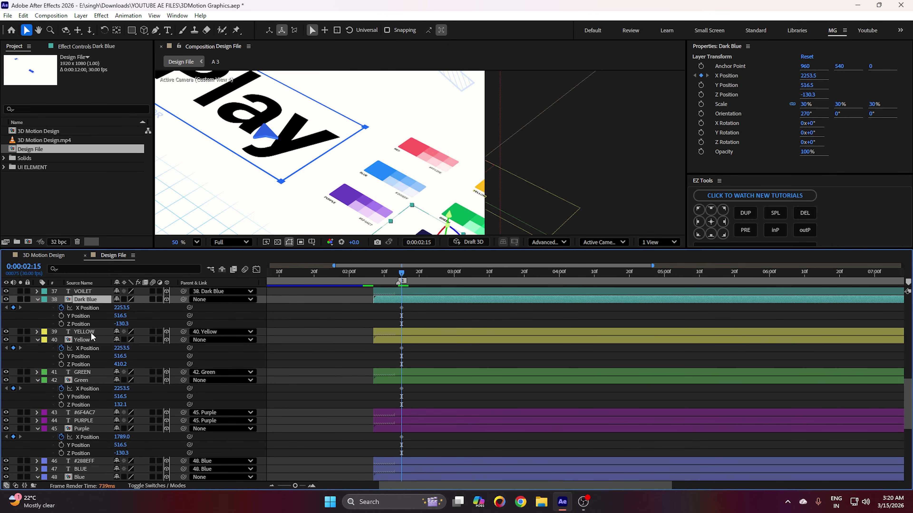
- Select all six color swatch layers together and show only their keyframed X Position properties
ctrl+click(82, 340)
ctrl+click(81, 380)
ctrl+click(82, 428)
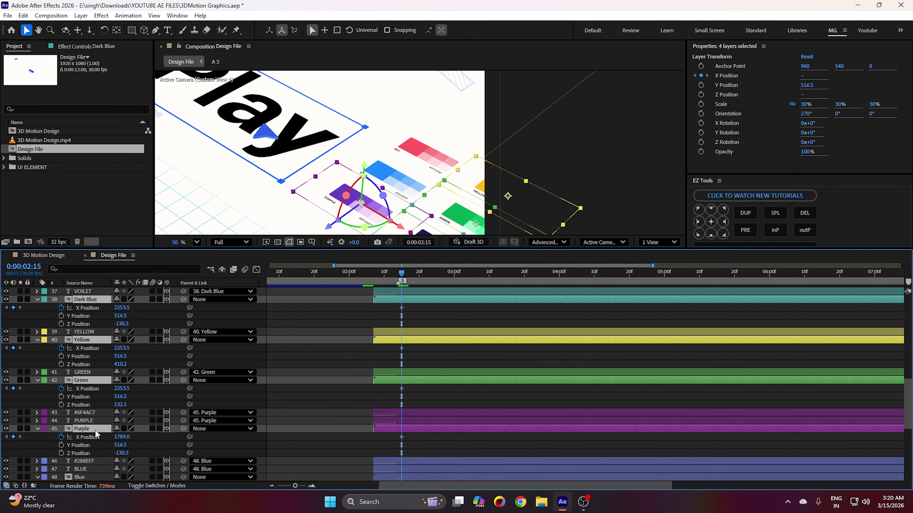
scroll(80, 445, down, 3)
ctrl+click(83, 405)
ctrl+click(84, 453)
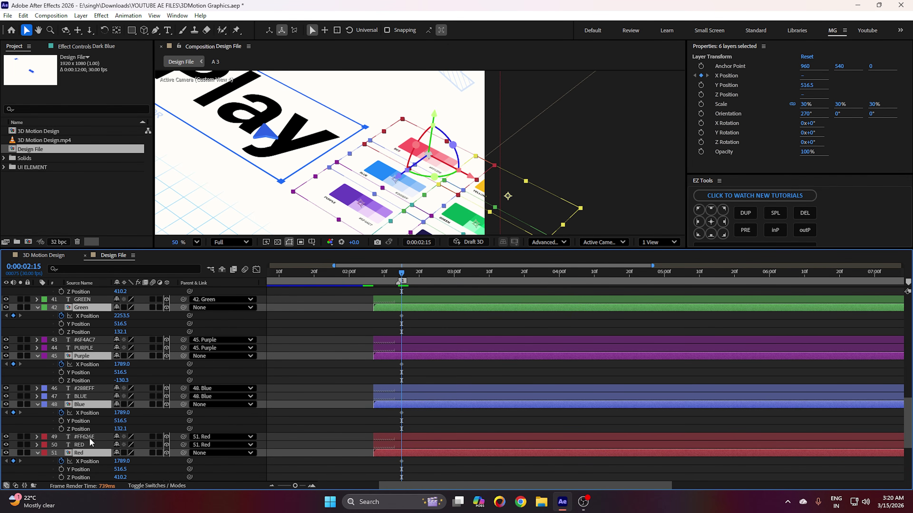
key(p)
scroll(279, 357, up, 3)
key(u)
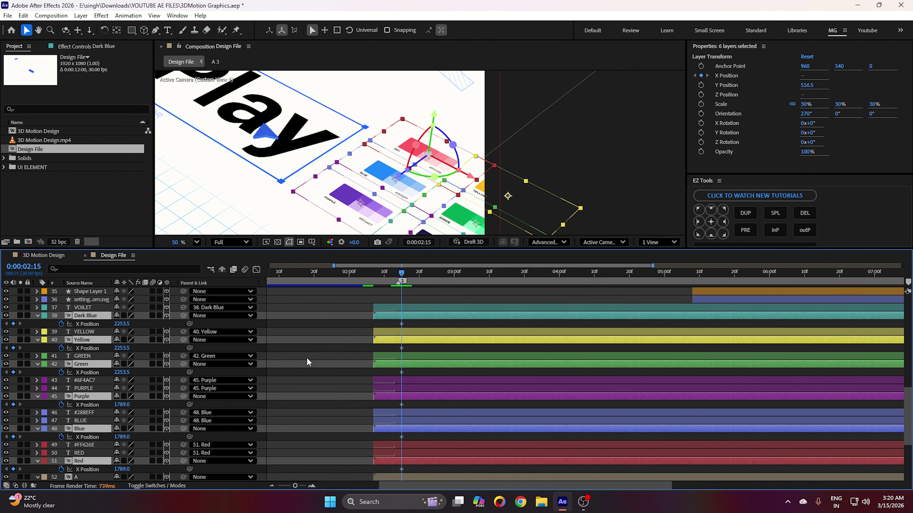
- At 0:00:02:09, move the six swatches outward, to X positions of about 1975.3 for Red, Blue and Purple and 2439.8 for the others
drag(318, 366, 318, 338)
key(v)
click(381, 278)
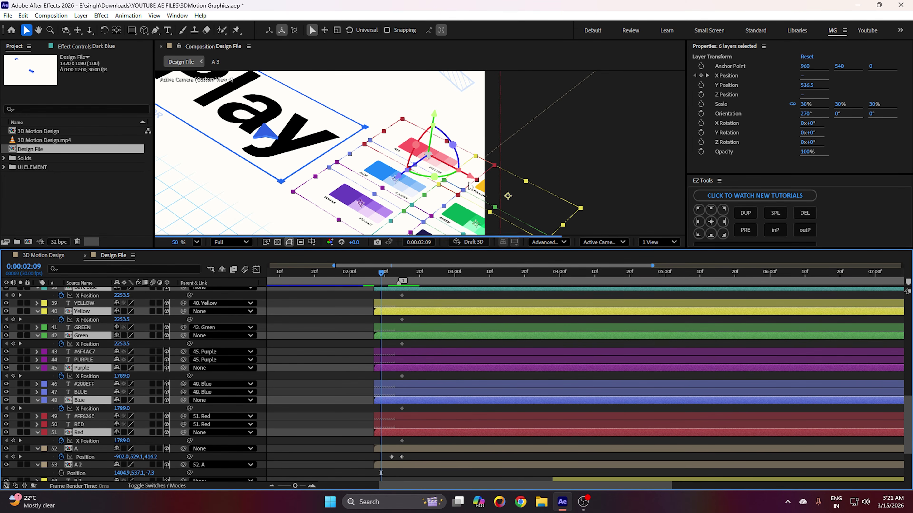
drag(470, 179, 488, 189)
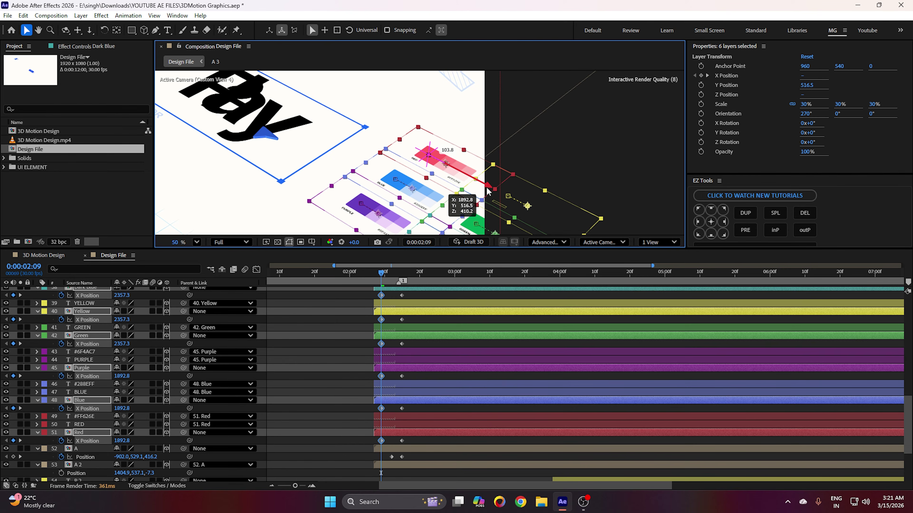
scroll(331, 176, down, 3)
drag(433, 180, 442, 184)
click(326, 374)
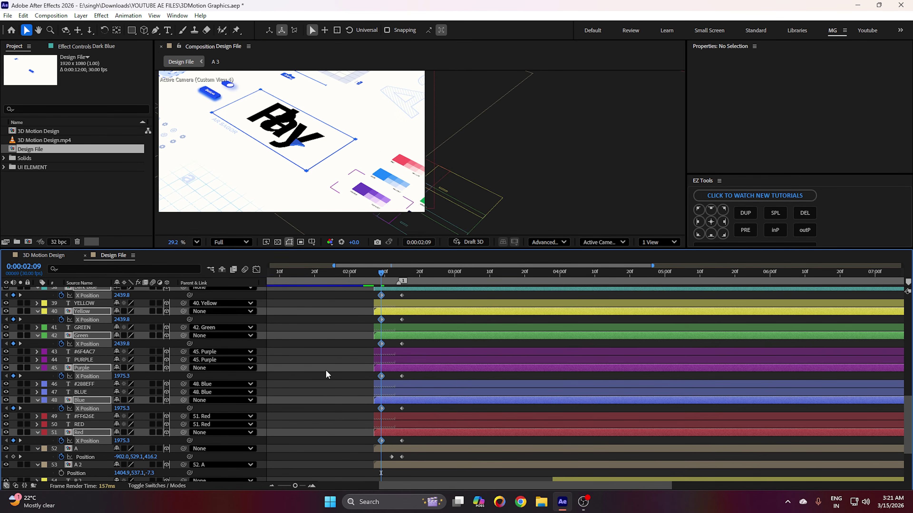
- Look through the layer stack for the light blue name text layer below the button
scroll(337, 170, down, 2)
scroll(333, 167, up, 3)
drag(272, 140, 315, 128)
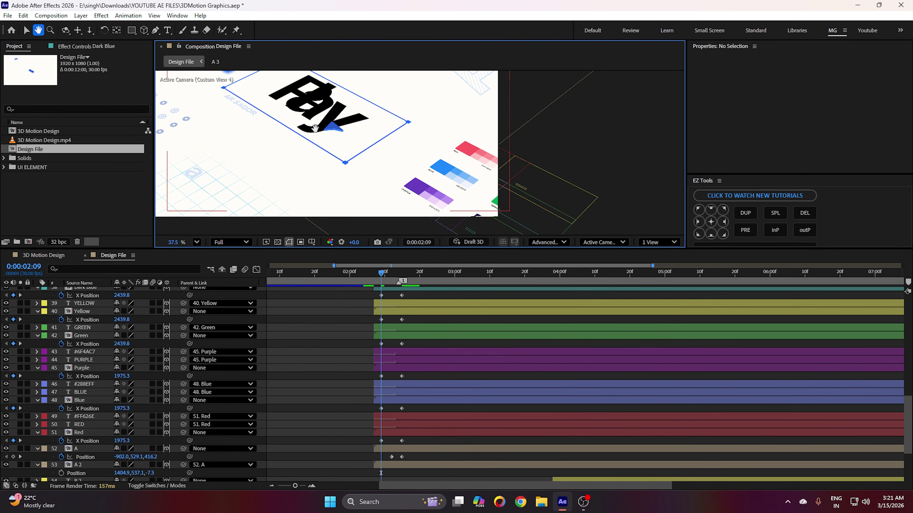
click(243, 110)
scroll(87, 410, up, 3)
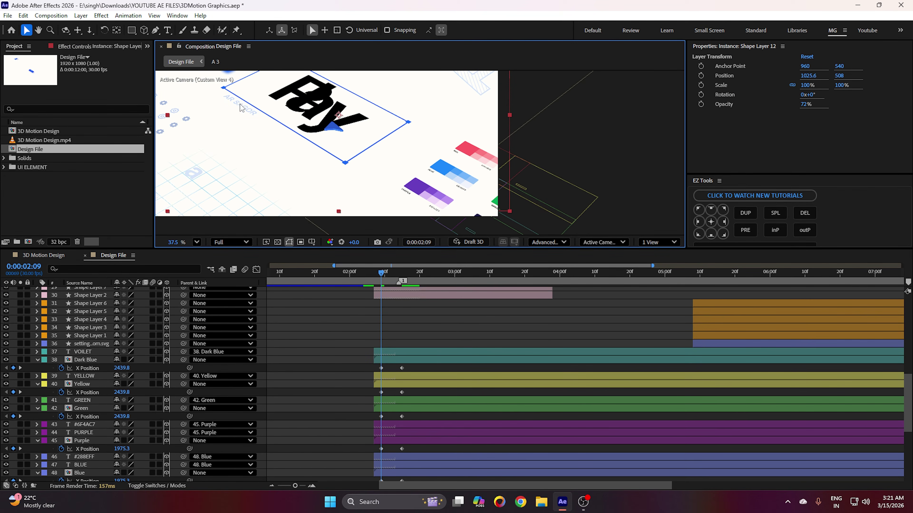
scroll(109, 408, down, 3)
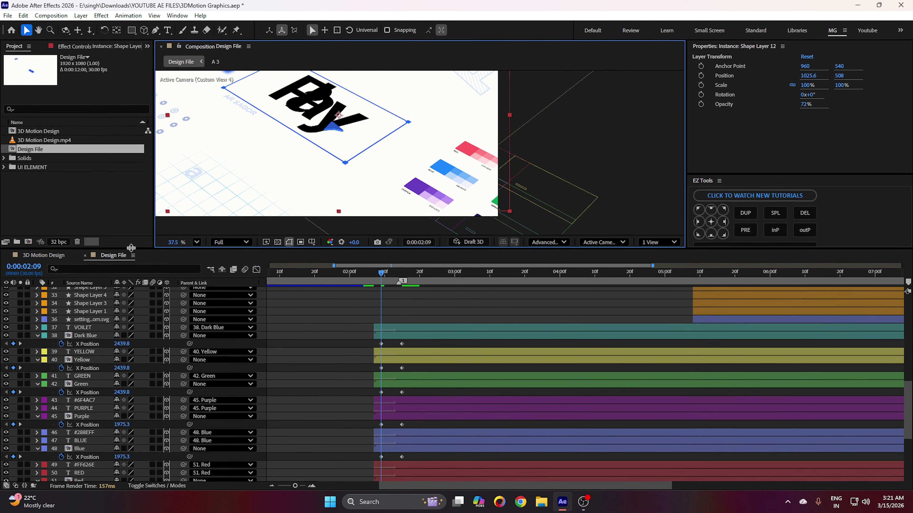
click(96, 400)
scroll(251, 118, up, 2)
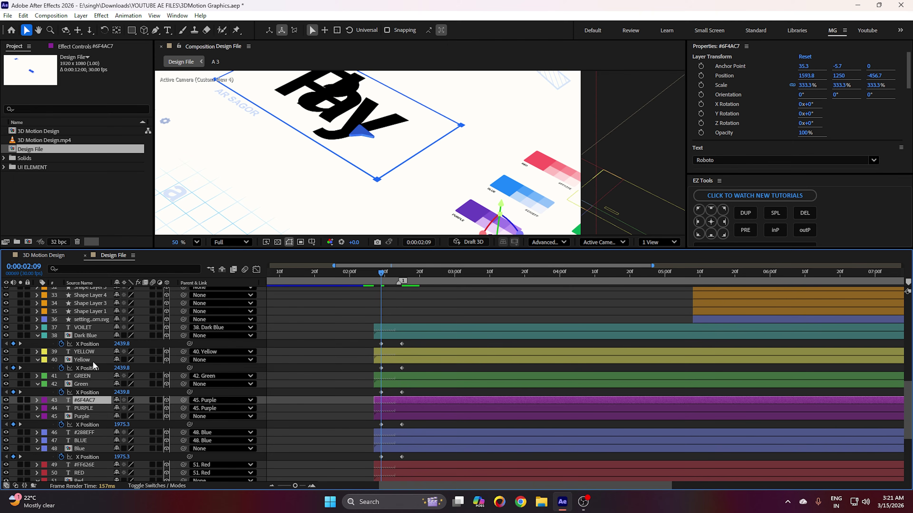
click(95, 352)
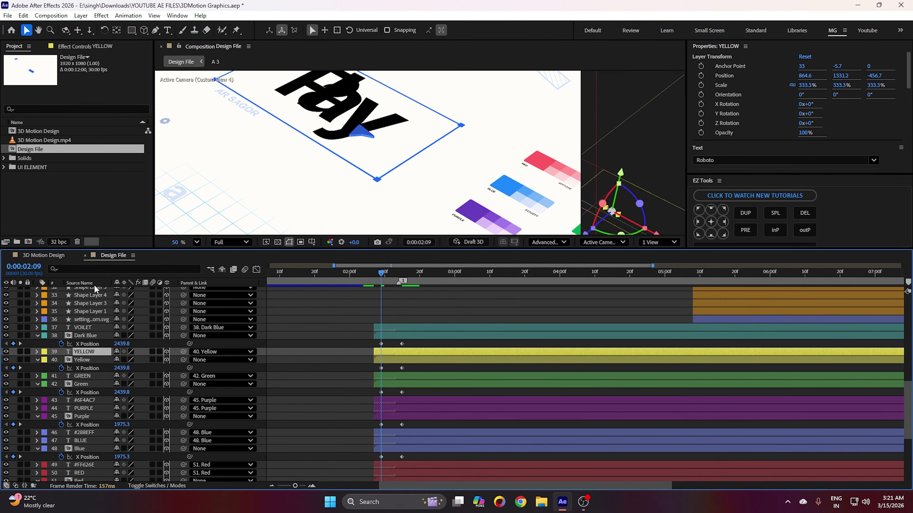
click(96, 416)
scroll(107, 394, down, 1)
click(88, 409)
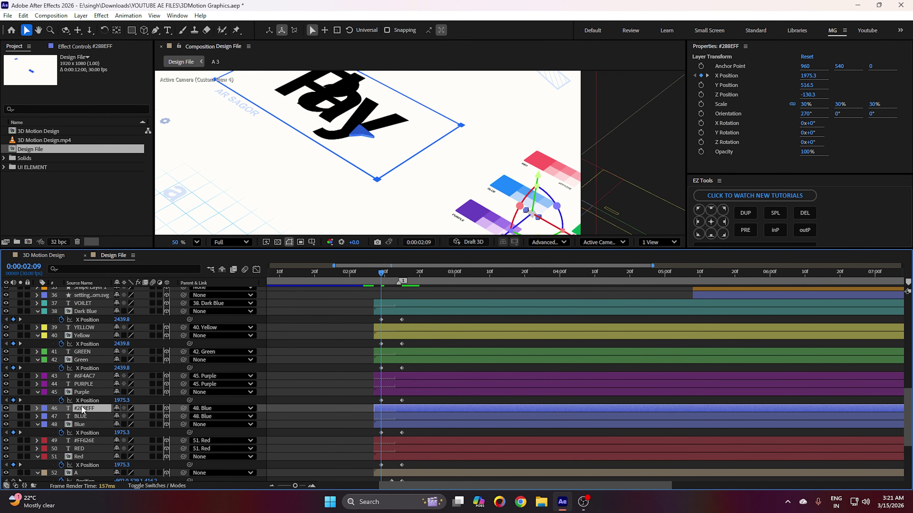
scroll(88, 417, down, 4)
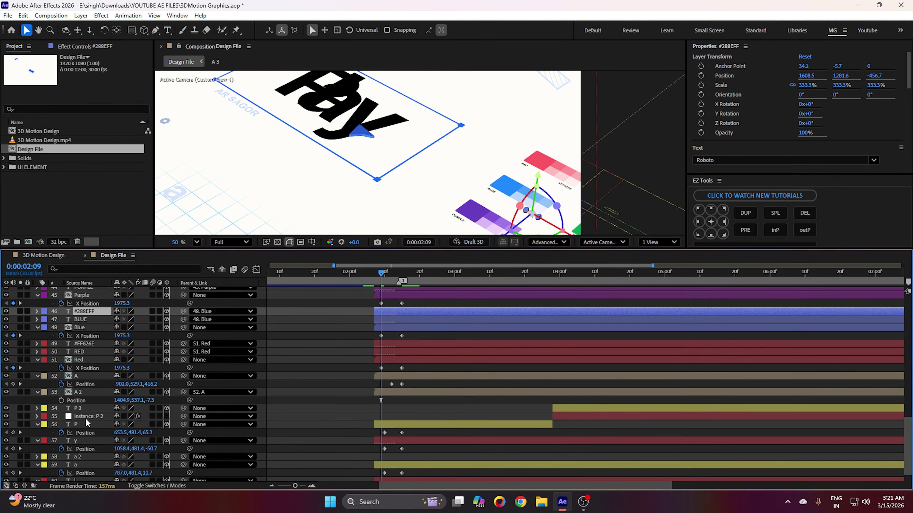
scroll(86, 424, up, 10)
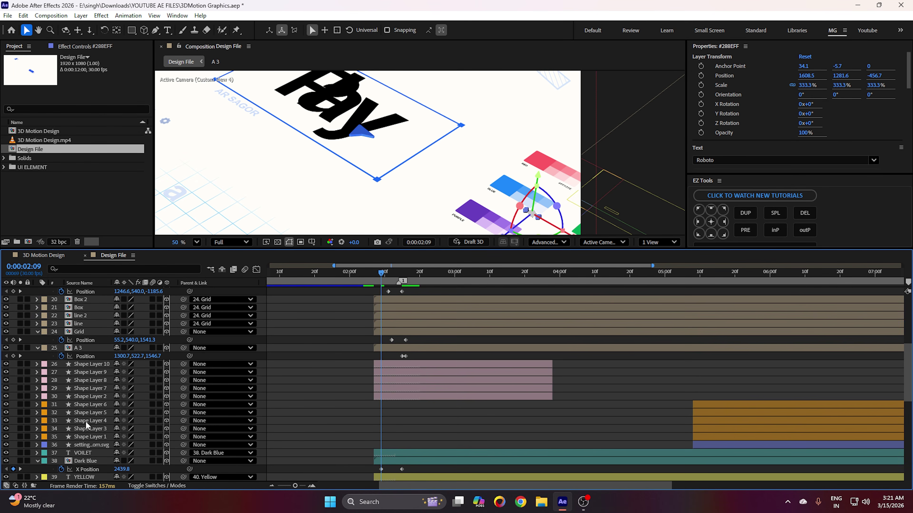
scroll(86, 425, up, 3)
- Place a Position keyframe for the name text layer near 0:00:02:14, and at 0:00:02:09 move it outward to an X position of about -121.7
click(86, 332)
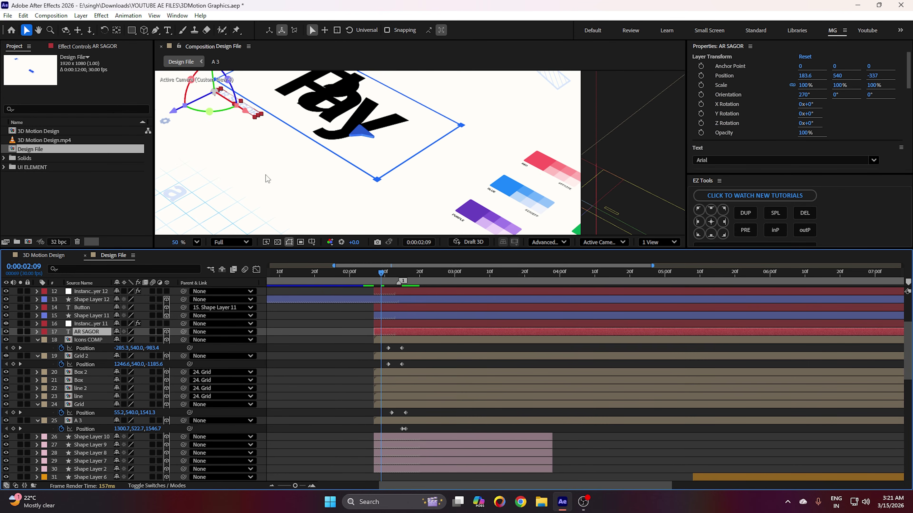
key(alt+shift+p)
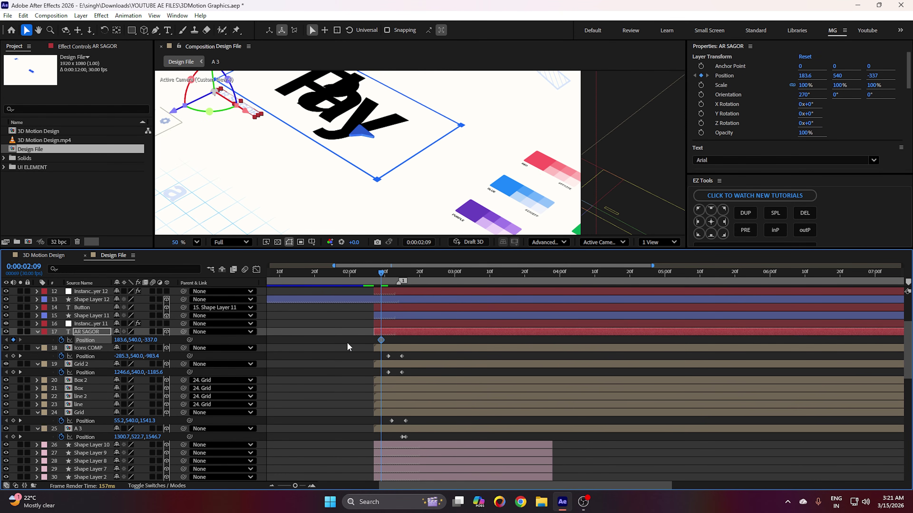
drag(248, 112, 213, 94)
scroll(238, 125, down, 1)
drag(238, 125, 271, 135)
scroll(270, 139, up, 2)
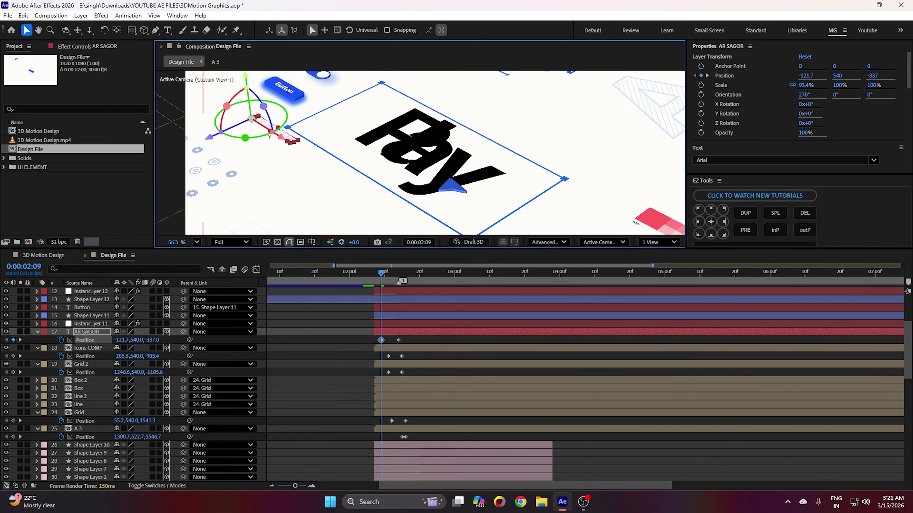
- Locate the blue button's Shape Layer 11, the parent of the Button text, and keyframe its Position at 0:00:02:09
click(283, 88)
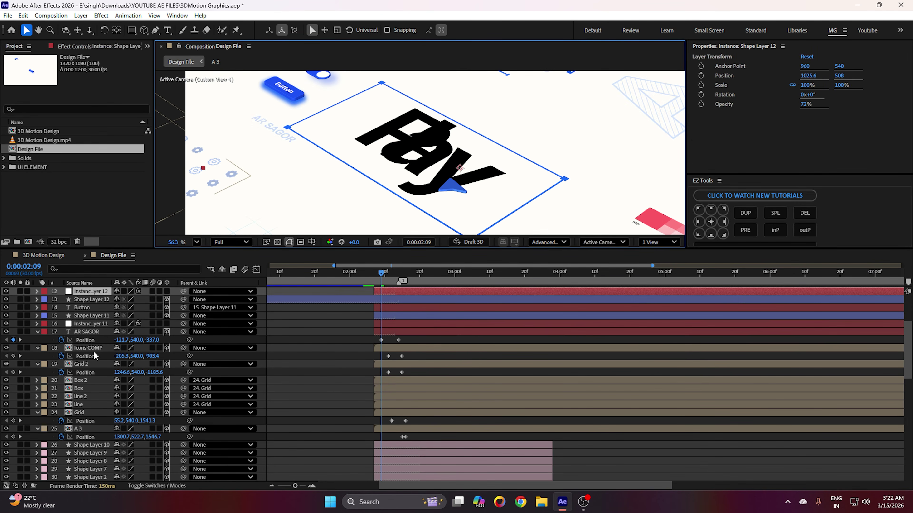
scroll(94, 356, up, 3)
click(378, 341)
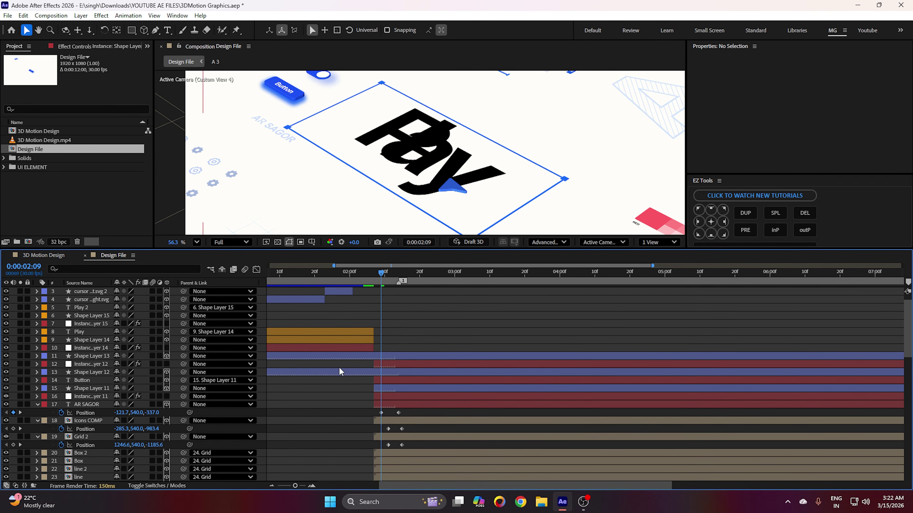
click(335, 372)
click(328, 356)
scroll(296, 114, up, 1)
drag(296, 115, 295, 144)
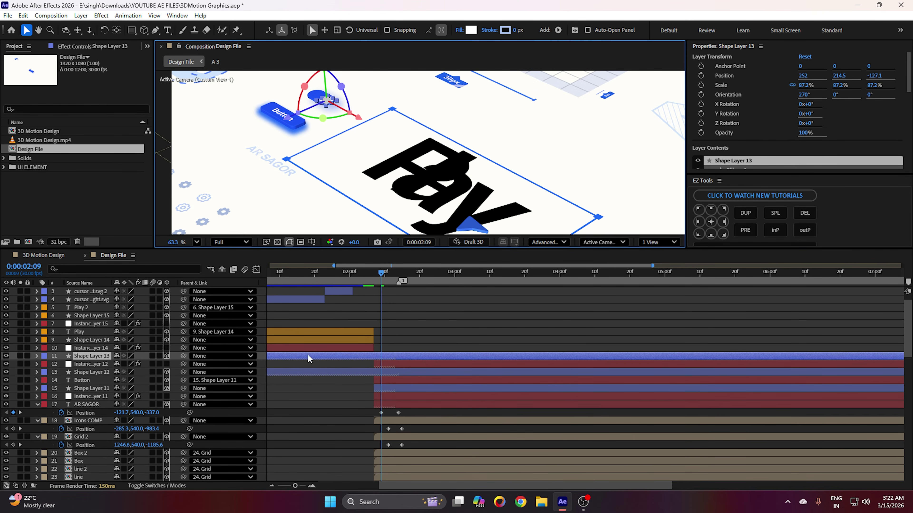
click(92, 380)
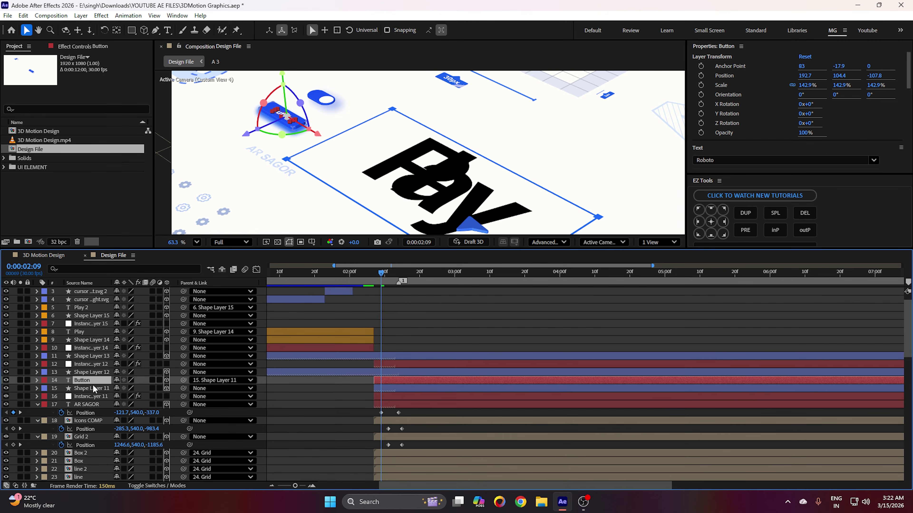
click(93, 389)
key(alt+shift+p)
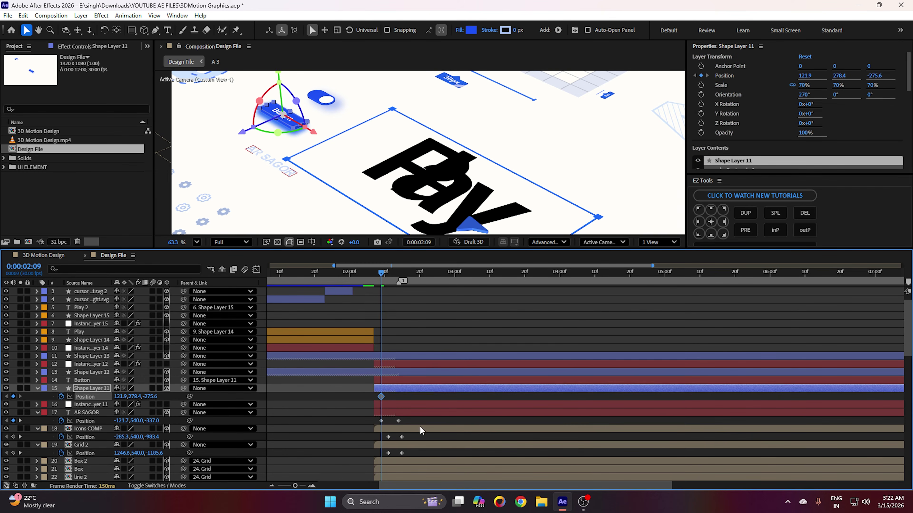
- Keep Shape Layer 11's original Position keyframe near 0:00:02:13, and at 0:00:02:09 move the button to a Y position of about 188.6
drag(281, 80, 274, 63)
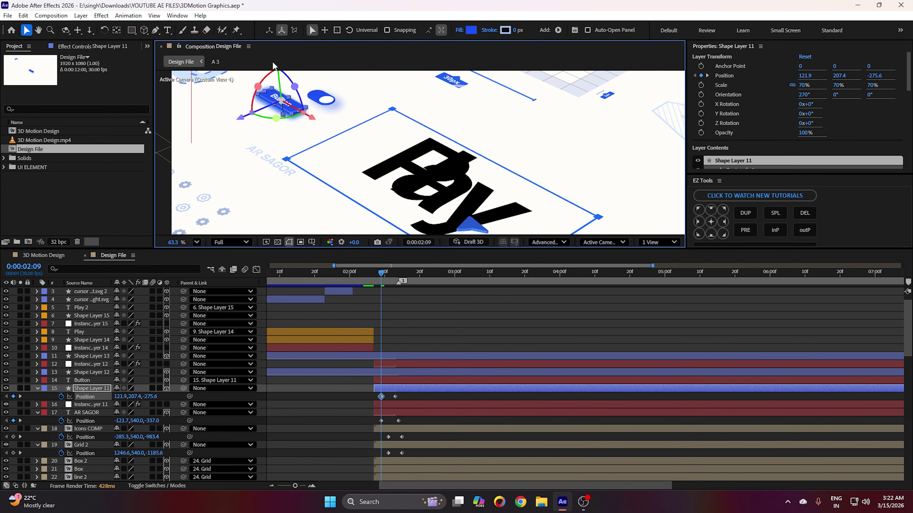
scroll(287, 99, down, 2)
drag(292, 98, 292, 96)
scroll(308, 155, down, 3)
drag(312, 180, 282, 138)
scroll(282, 140, up, 2)
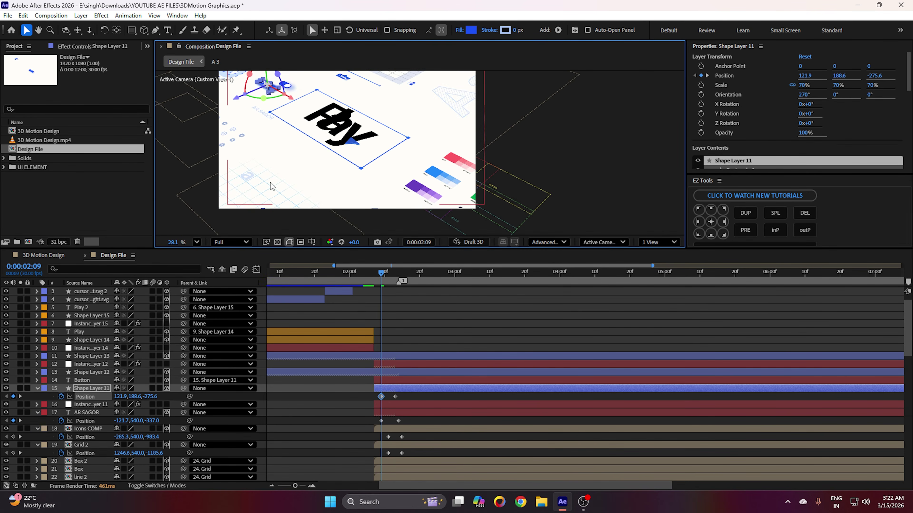
- Move the starting Position keyframes of Shape Layer 11 and the name text layer to 0:00:02:04
drag(245, 161, 259, 187)
click(336, 393)
scroll(276, 340, down, 3)
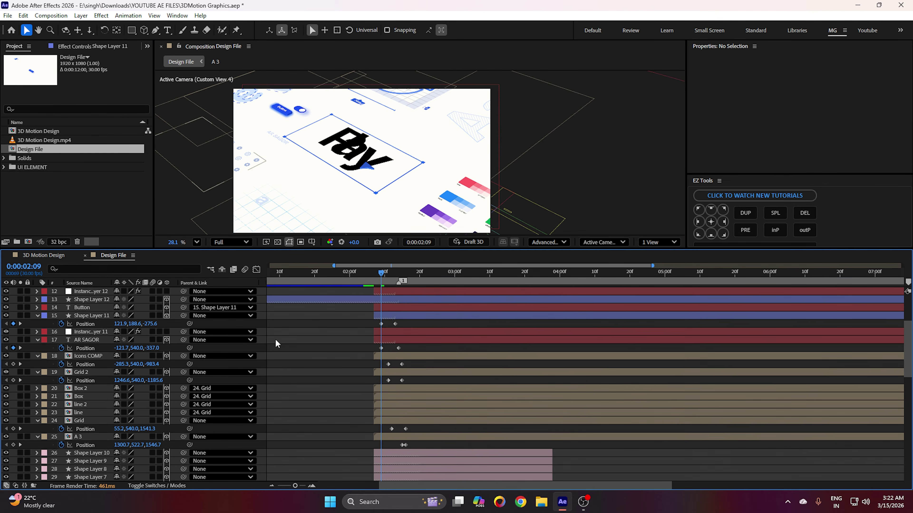
double_click(107, 256)
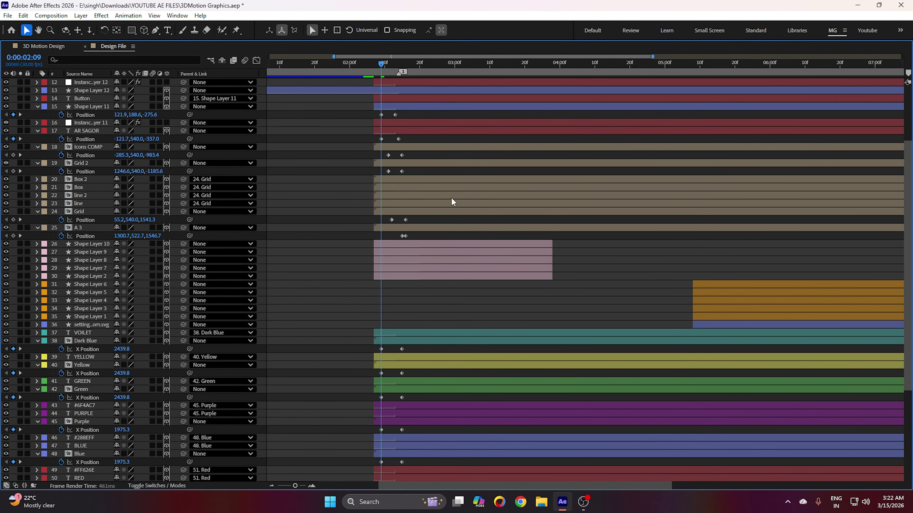
scroll(431, 205, up, 2)
scroll(401, 214, up, 5)
drag(328, 68, 311, 67)
drag(346, 193, 311, 193)
drag(347, 217, 318, 217)
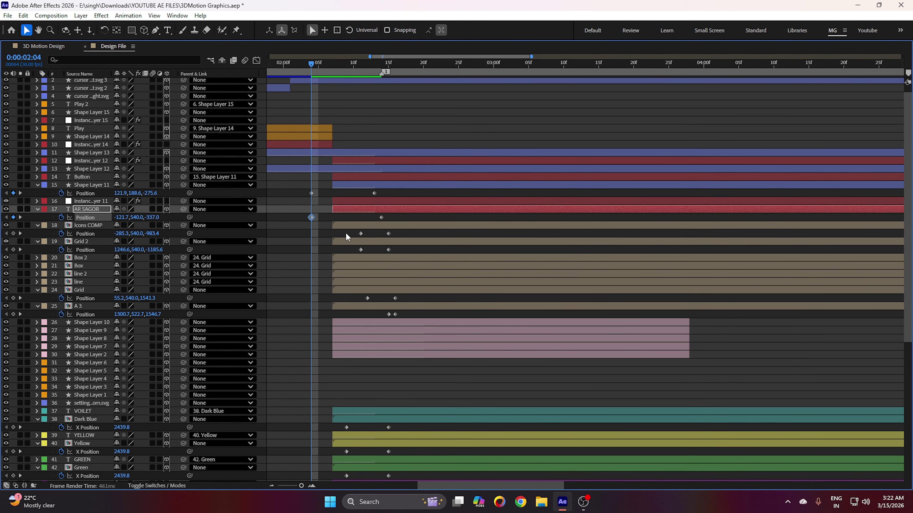
- Move the starting Position keyframes of Icons COMP, Grid 2, Grid and A 3 to 0:00:02:04
click(360, 233)
shift+click(361, 250)
scroll(312, 245, down, 3)
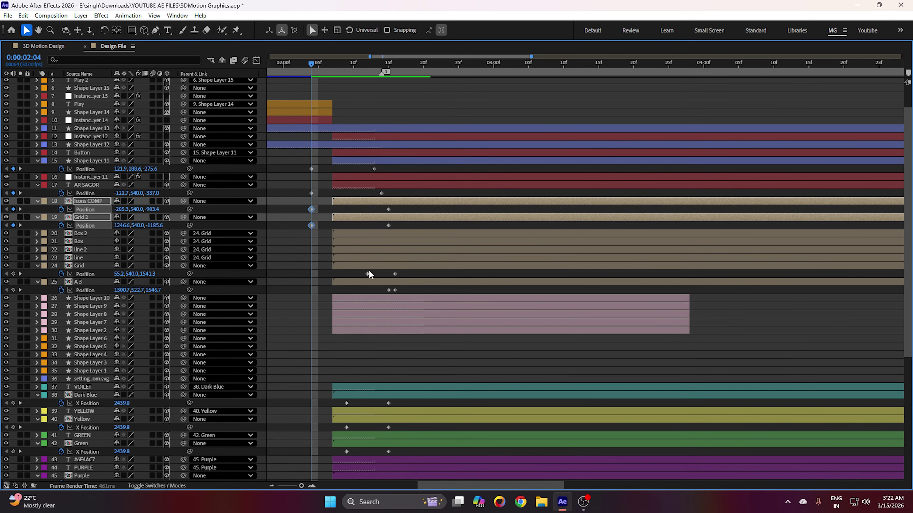
drag(368, 274, 310, 275)
scroll(353, 275, down, 3)
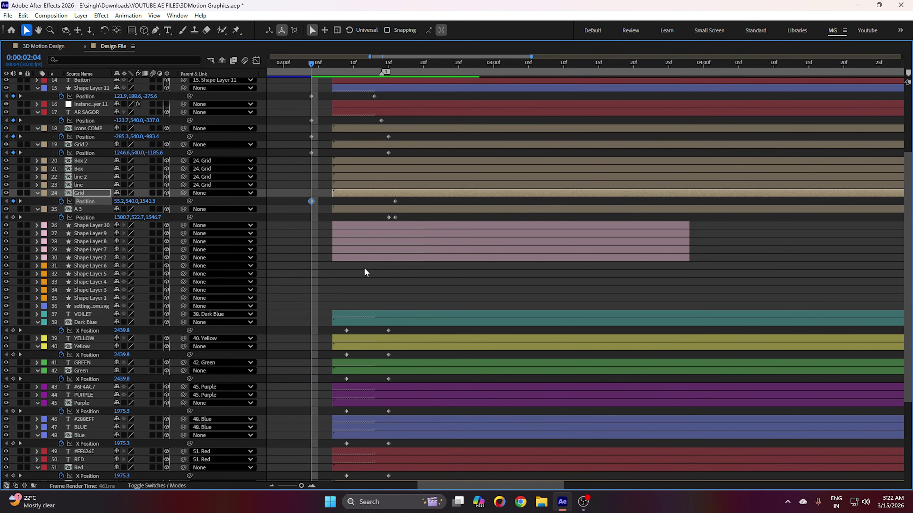
drag(388, 217, 313, 218)
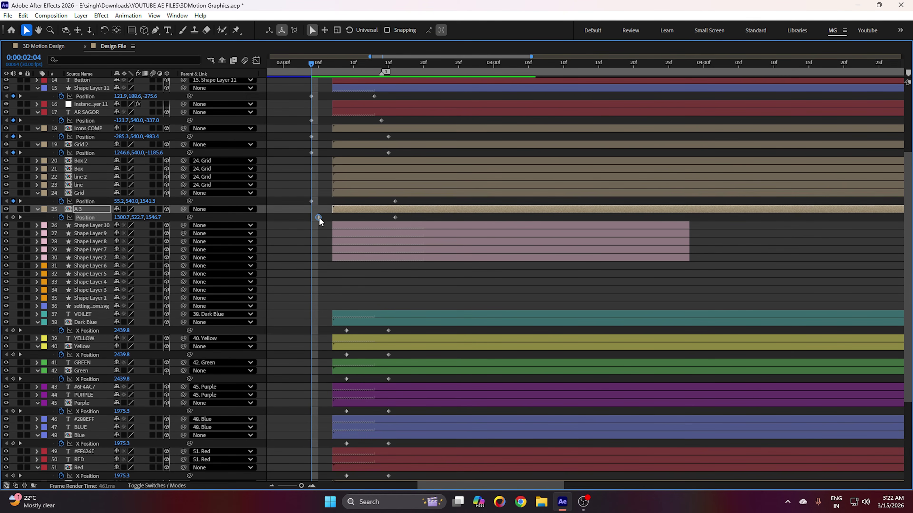
- Move the starting X Position keyframes of all six colour swatch layers to 0:00:02:04
scroll(328, 258, down, 2)
drag(330, 284, 351, 434)
drag(346, 282, 311, 283)
scroll(302, 286, down, 1)
scroll(302, 286, down, 2)
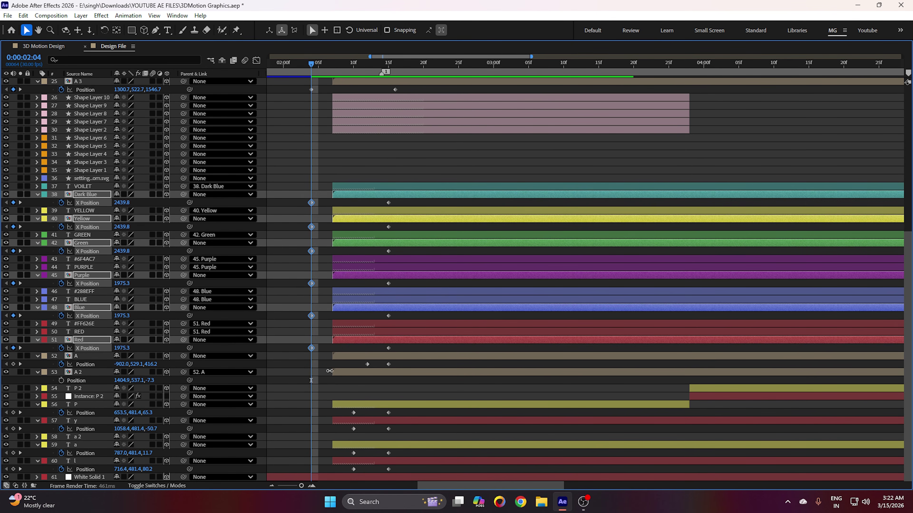
- Move the starting Position keyframes of the P, y, a and l letter layers to 0:00:02:04
click(346, 413)
drag(347, 406, 356, 447)
key(ctrl+z)
drag(346, 414, 357, 472)
drag(354, 413, 311, 412)
- Move the ending keyframes of the swatches, outlined A and Play letters to 0:00:02:14, and the outlined A's starting keyframe to 0:00:02:04
click(382, 68)
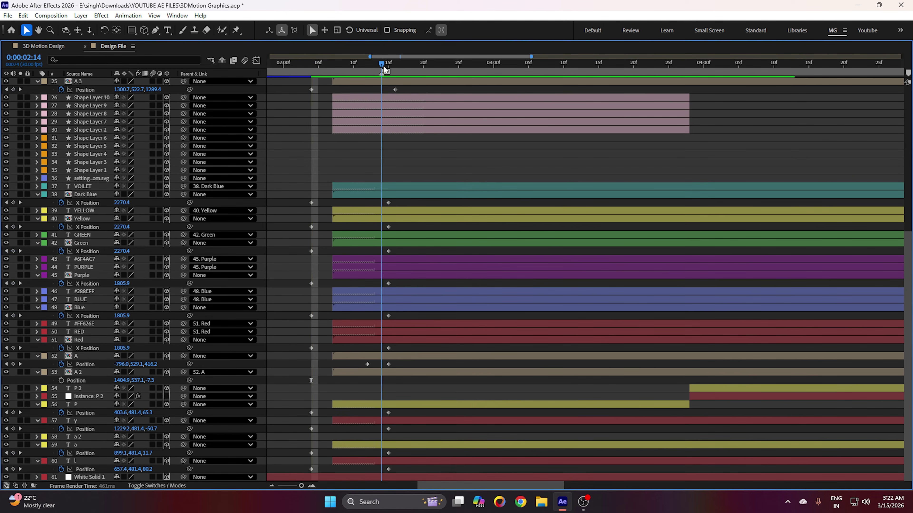
drag(406, 197, 386, 474)
drag(390, 203, 385, 207)
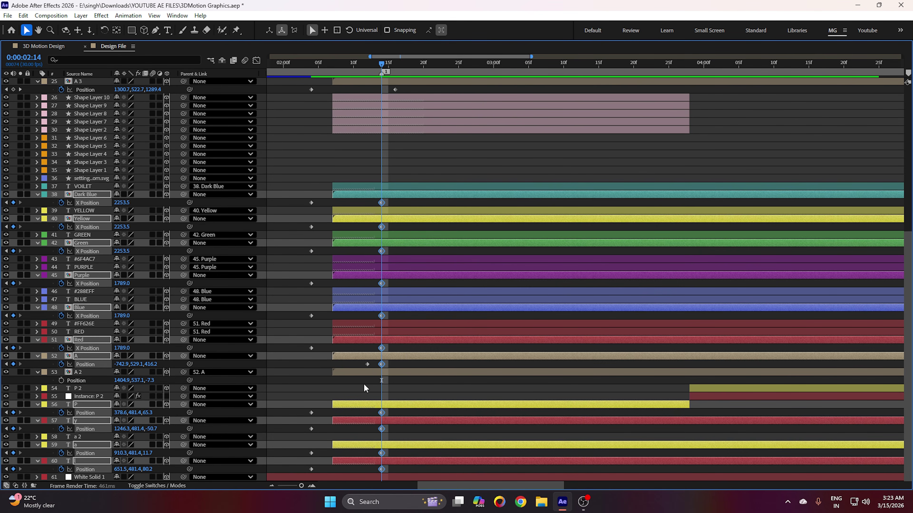
click(364, 385)
drag(367, 365, 311, 364)
- Move the ending Position keyframes of Shape Layer 11, Icons COMP, Grid 2, Grid and A 3 to 0:00:02:14
scroll(321, 348, up, 5)
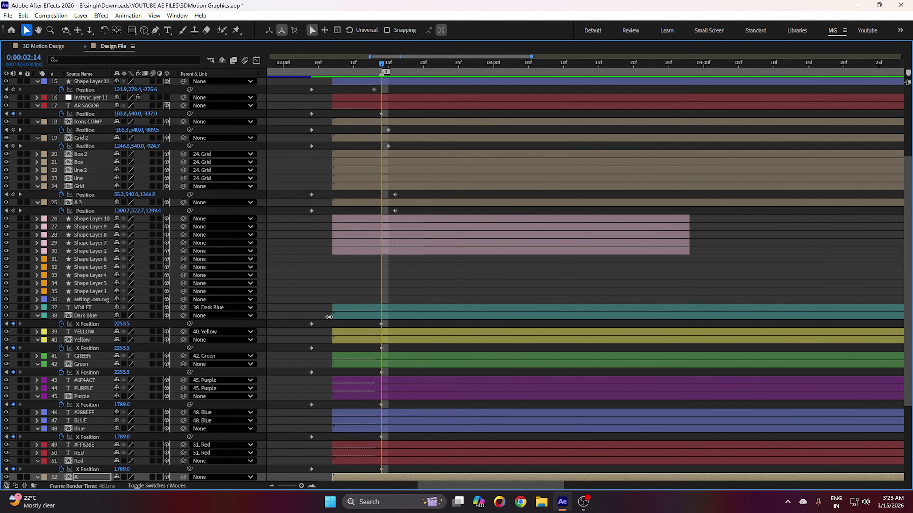
scroll(329, 316, up, 3)
drag(404, 284, 382, 203)
shift+click(382, 218)
ctrl+click(390, 195)
drag(388, 268, 381, 267)
drag(374, 162, 382, 162)
click(391, 167)
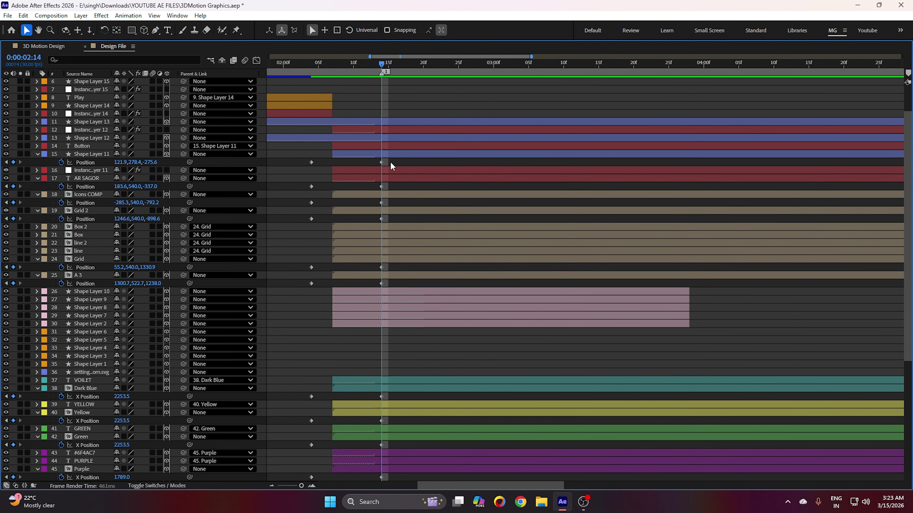
- Apply Easy Ease to all the aligned keyframes at 0:00:02:04 and 0:00:02:14, from Shape Layer 11 down to the Play letters
scroll(388, 167, down, 7)
scroll(388, 167, up, 5)
drag(295, 113, 435, 349)
key(F9)
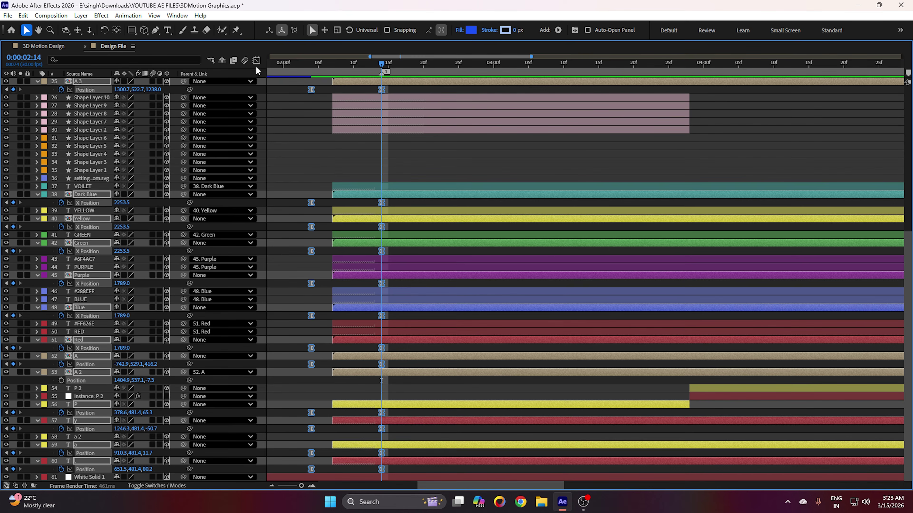
- Reshape the eased keyframes' speed curves so the motion peaks just after 0:00:02:04 and slows gradually into 0:00:02:14
click(257, 60)
click(567, 476)
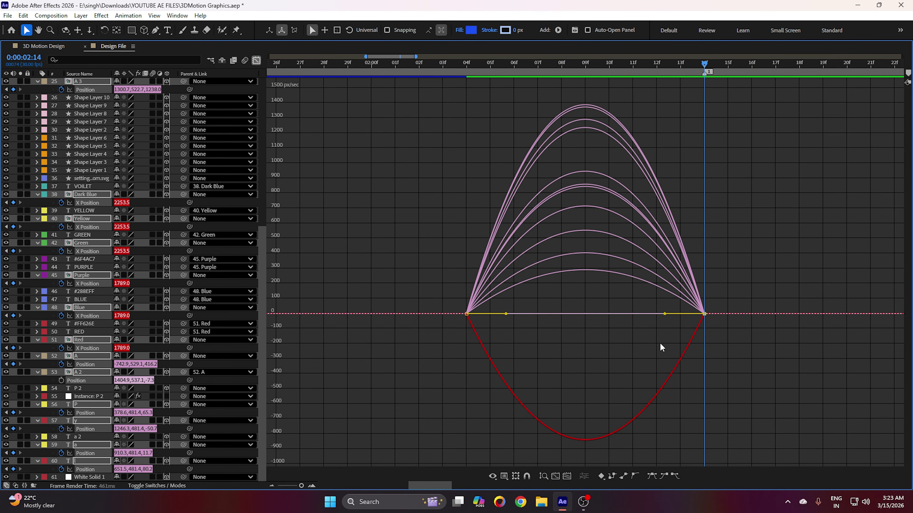
drag(665, 316, 496, 314)
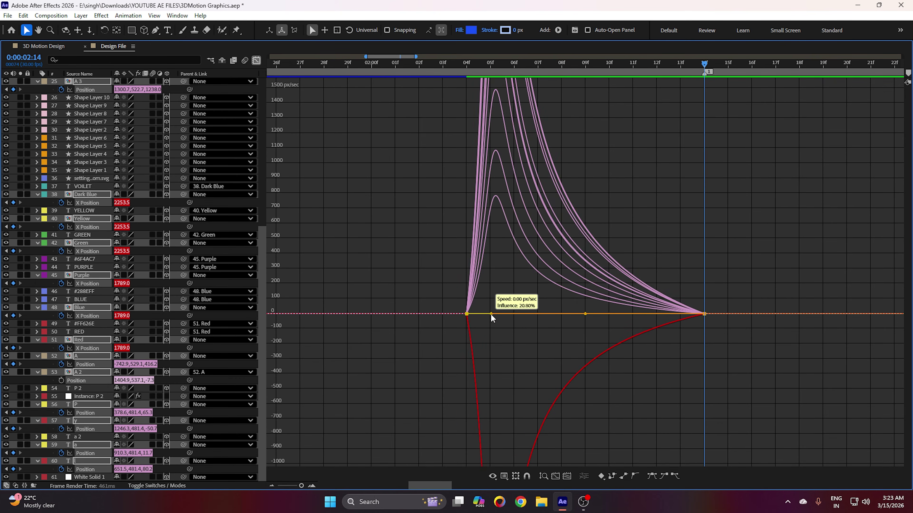
click(538, 341)
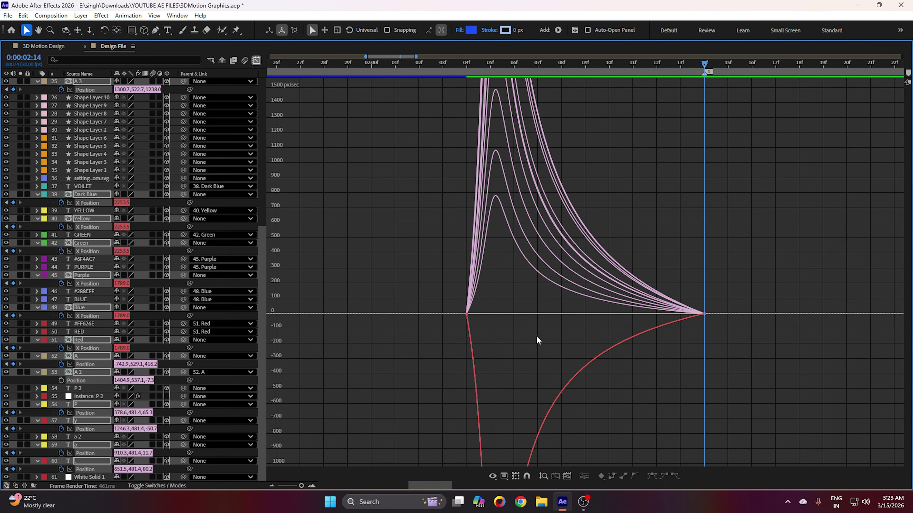
click(255, 61)
- Restore the full panel layout and collapse the layers' keyframed properties in the timeline
key(grave)
scroll(430, 338, down, 2)
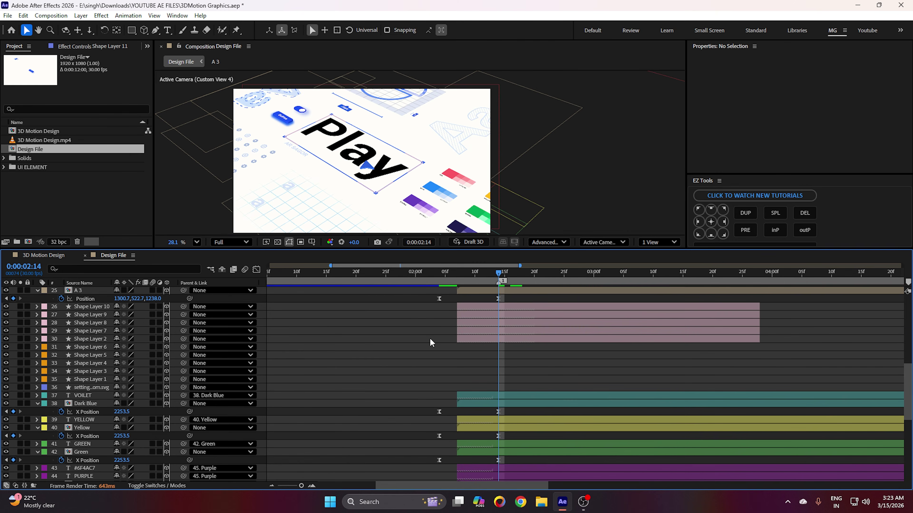
scroll(434, 335, up, 8)
key(u)
click(440, 273)
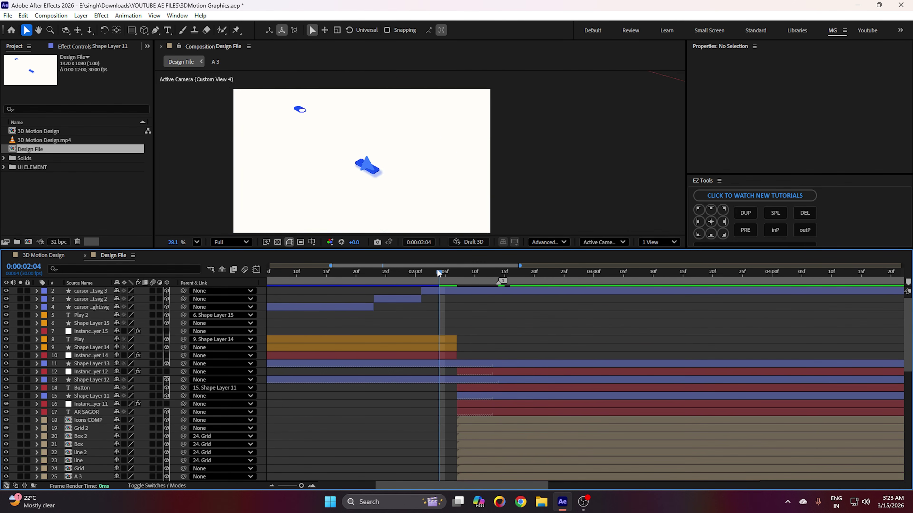
- Fit the composition in the viewer and preview the entrance animation from about 0:00:02:03
scroll(349, 166, down, 2)
key(Page_Up)
click(197, 242)
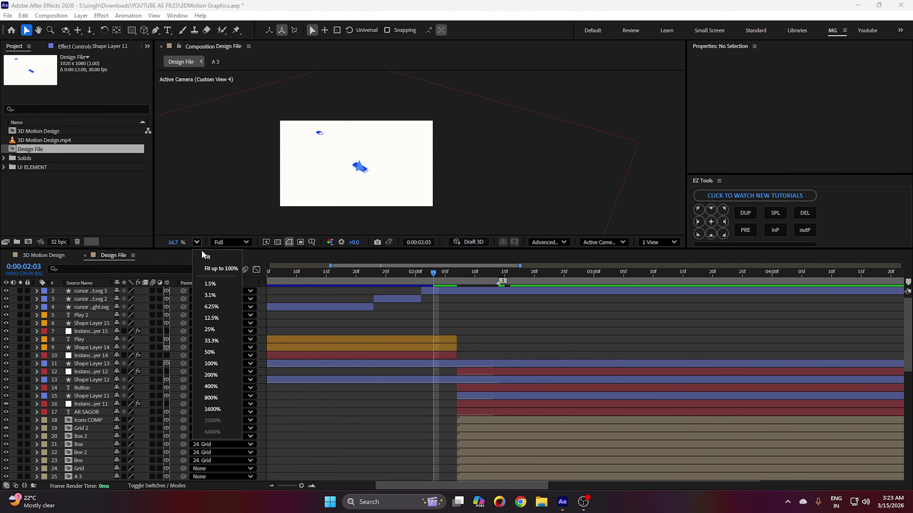
click(204, 256)
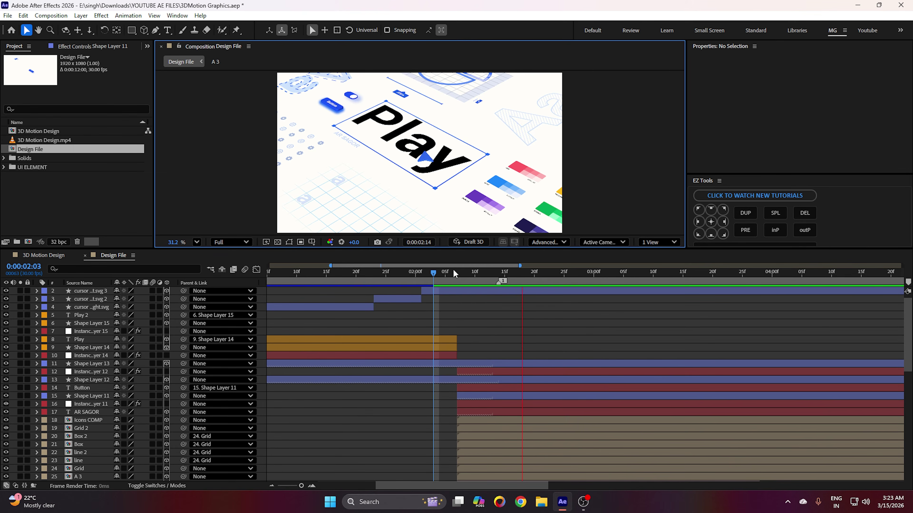
mouse_move(433, 273)
mouse_down()
mouse_move(417, 280)
mouse_move(435, 275)
mouse_up()
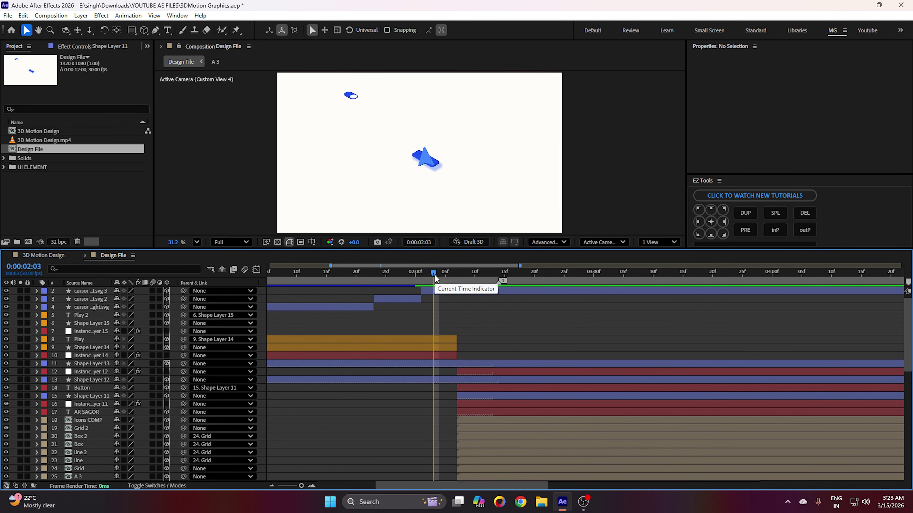
key(space)
click(431, 277)
key(space)
key(space)
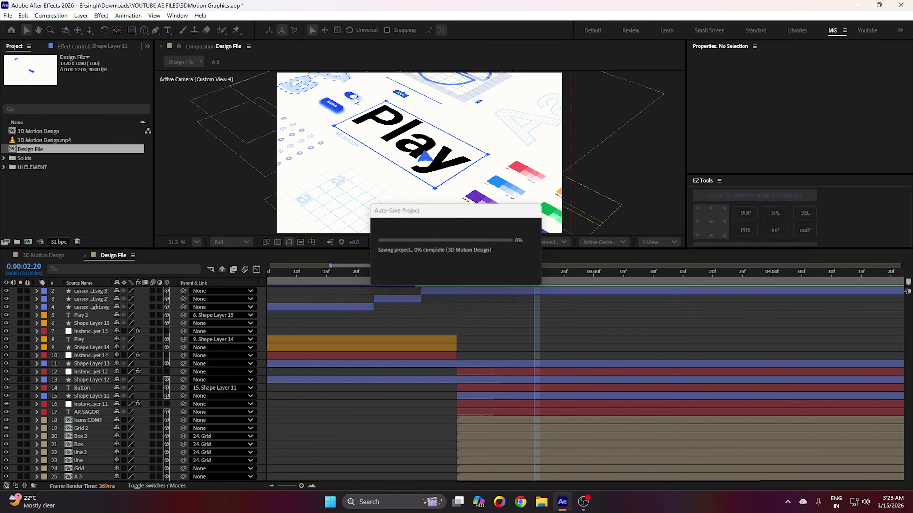
- Open the 3D Motion Design.mp4 reference footage and inspect the blue cursor arrow in its opening frame
scroll(341, 95, up, 1)
scroll(341, 94, up, 1)
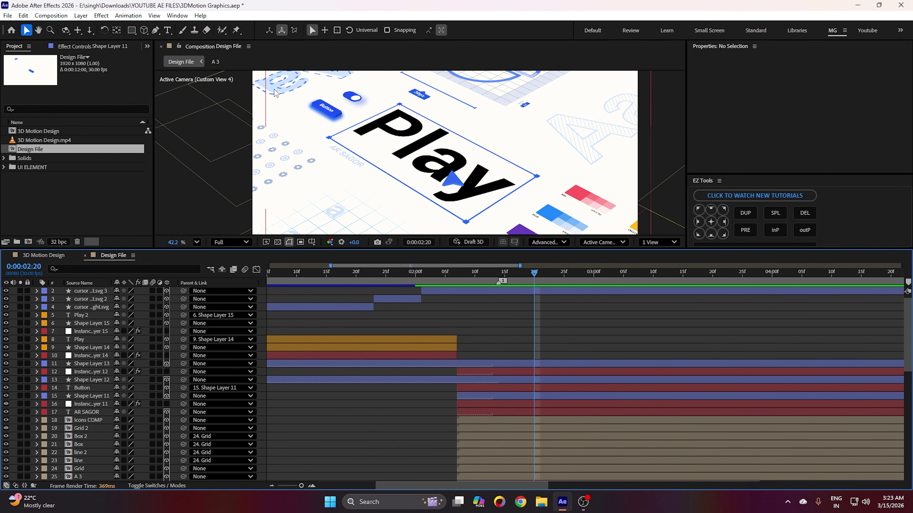
double_click(45, 140)
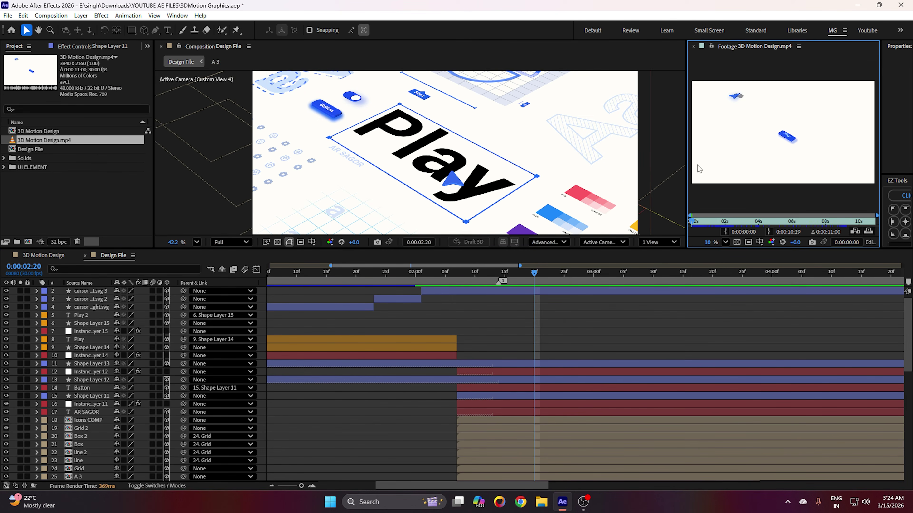
scroll(702, 166, up, 8)
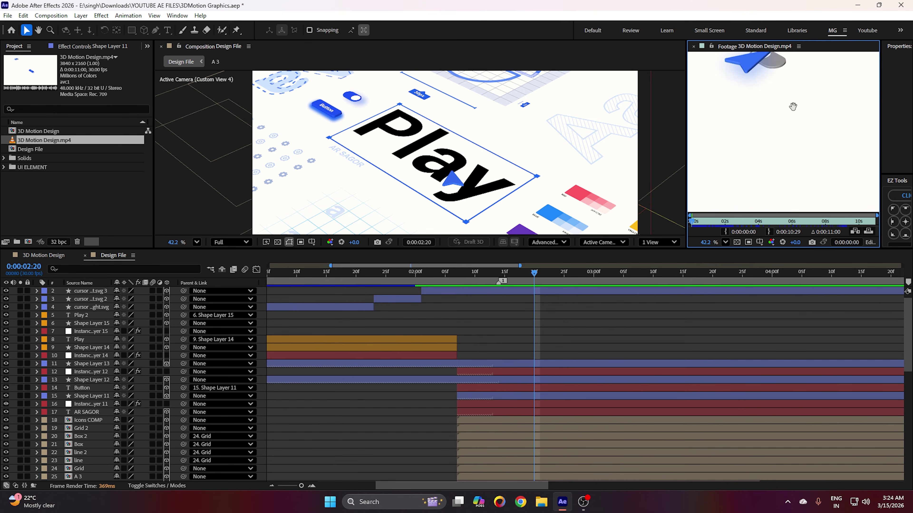
scroll(702, 167, up, 1)
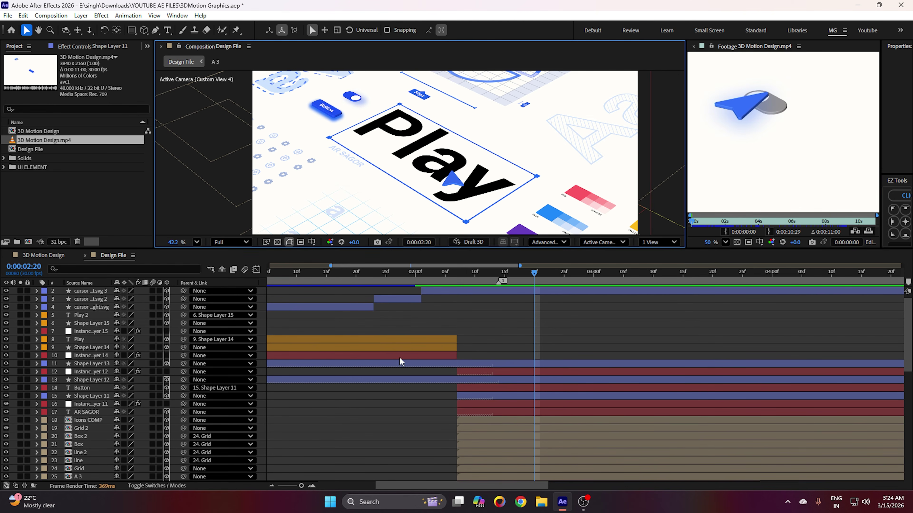
scroll(399, 358, up, 1)
- Compare the first cursor straight layer at 0:00:00:05 with the arrow and toggle in the reference footage
click(318, 312)
drag(351, 274, 300, 274)
scroll(781, 158, down, 1)
scroll(780, 155, down, 3)
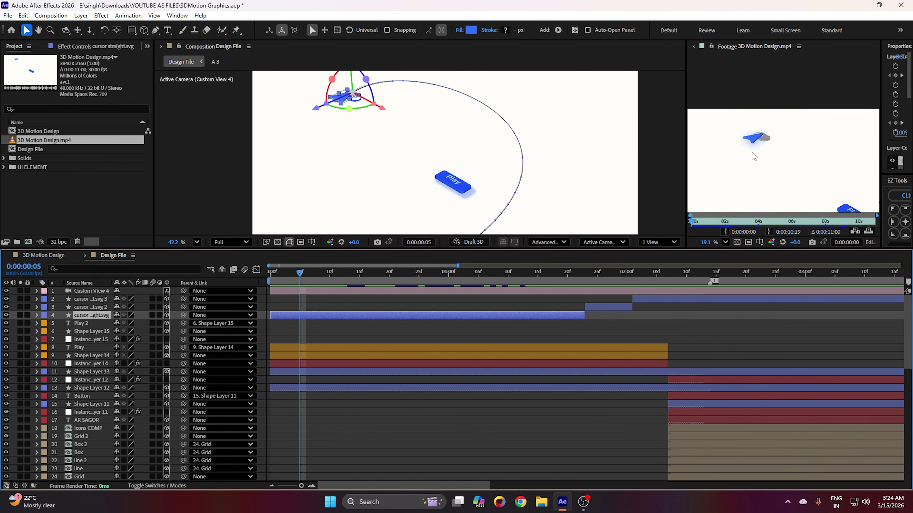
click(775, 182)
click(729, 242)
click(737, 266)
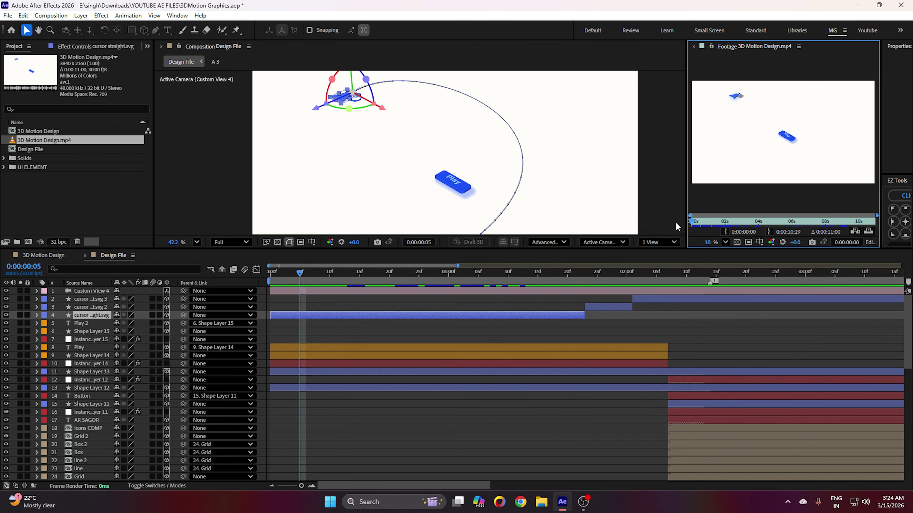
scroll(733, 101, up, 2)
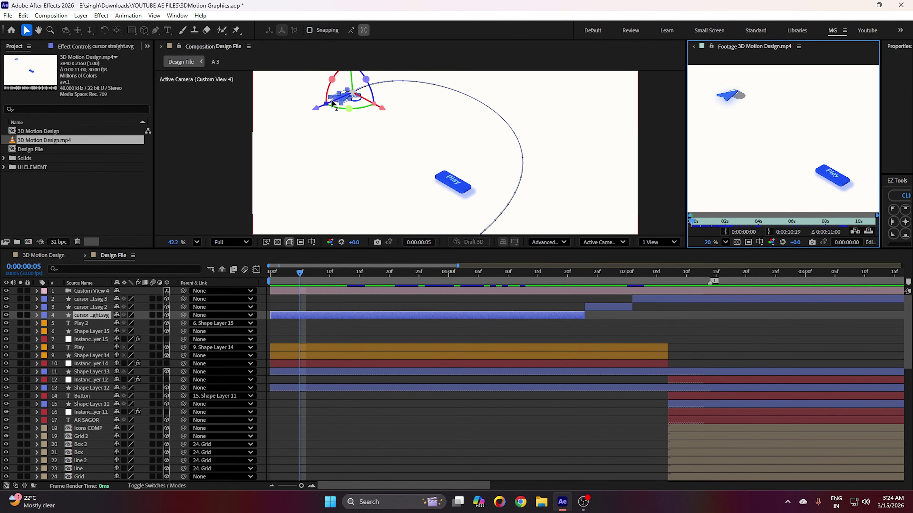
- Go to 0:00:02:06 and reveal the keyframed properties of the cursor straight.svg 3 layer
click(318, 321)
scroll(350, 110, up, 3)
click(573, 281)
drag(583, 275, 663, 294)
scroll(445, 164, down, 2)
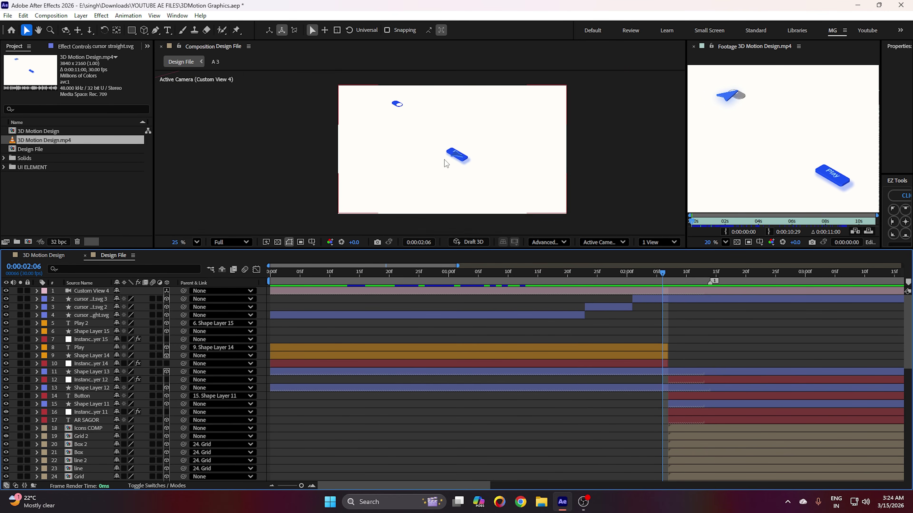
scroll(405, 136, up, 2)
click(642, 300)
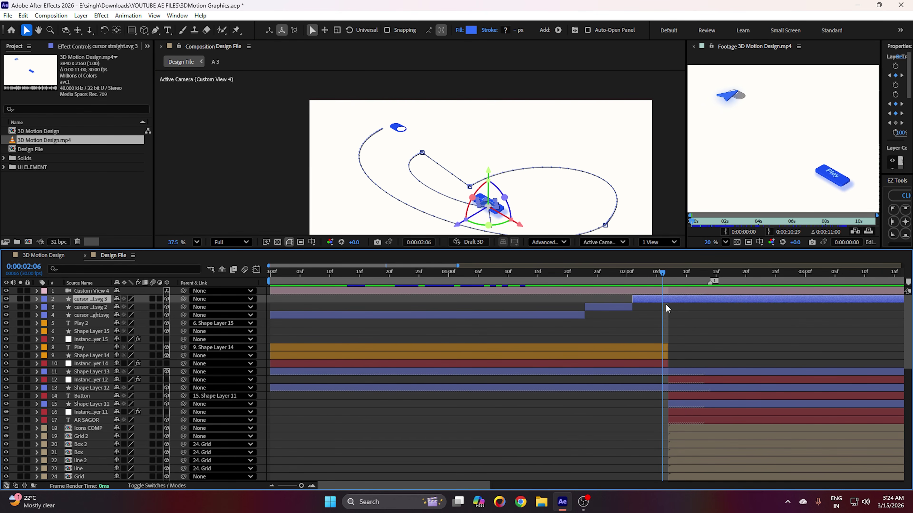
key(u)
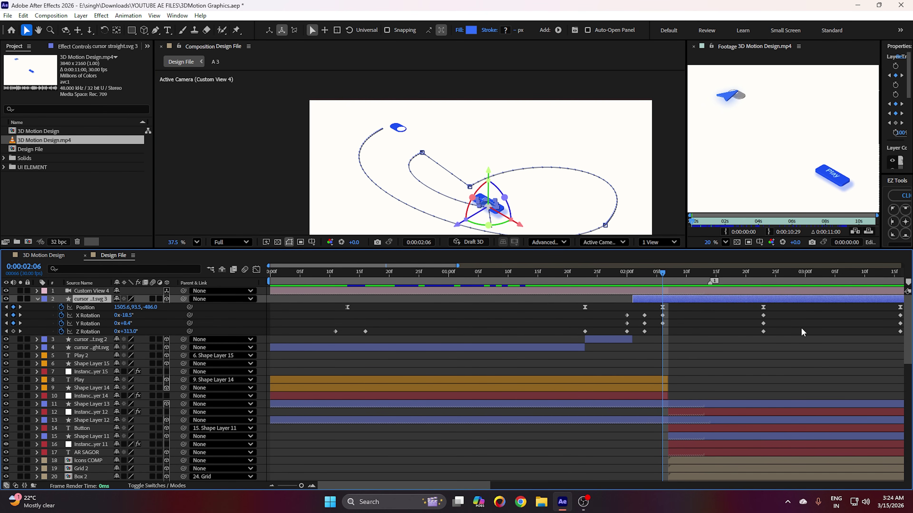
scroll(526, 112, up, 4)
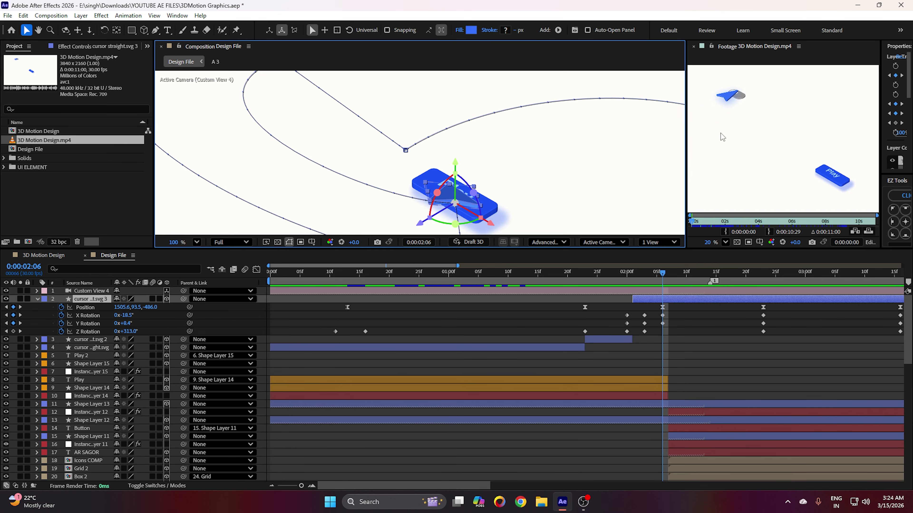
- Identify the layer that forms the toggle's blue base by testing the visibility and solo of Shape Layer 12
scroll(722, 137, up, 2)
drag(420, 126, 478, 233)
drag(324, 147, 332, 110)
click(721, 350)
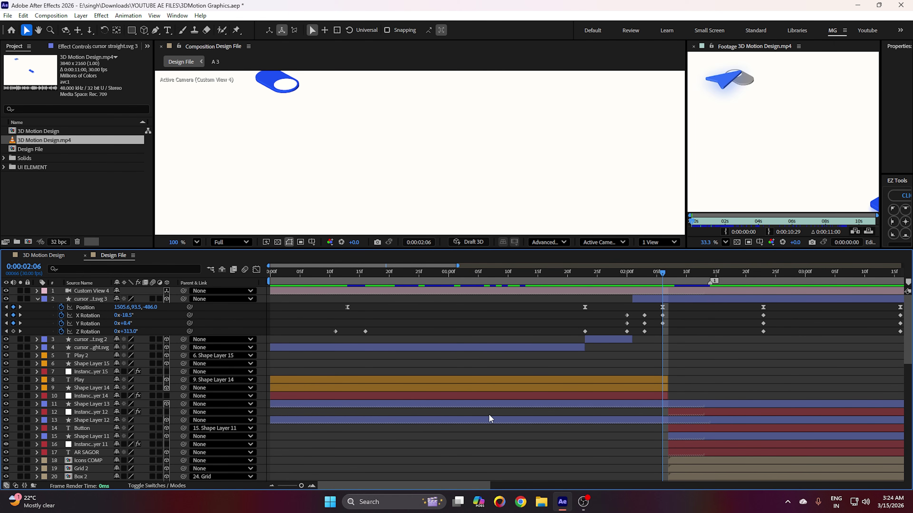
click(453, 421)
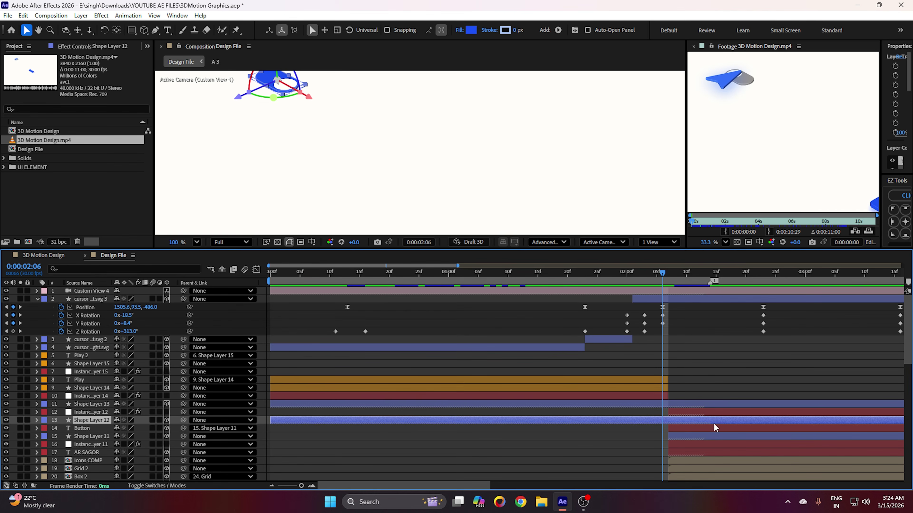
click(6, 420)
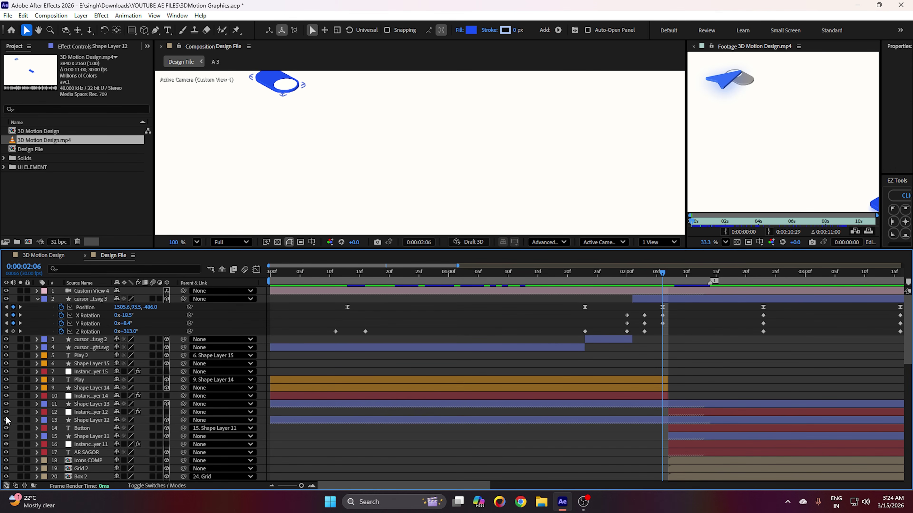
click(6, 420)
click(6, 420)
click(6, 420)
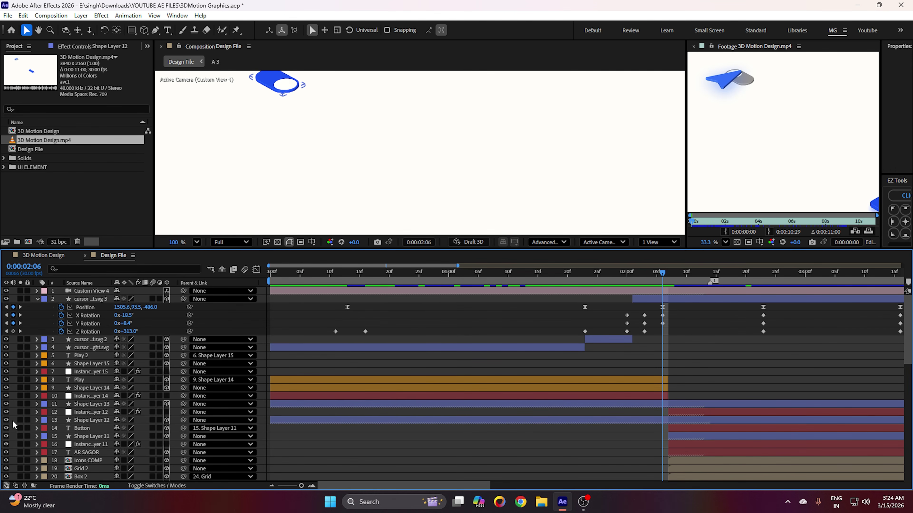
click(20, 420)
click(20, 420)
click(293, 421)
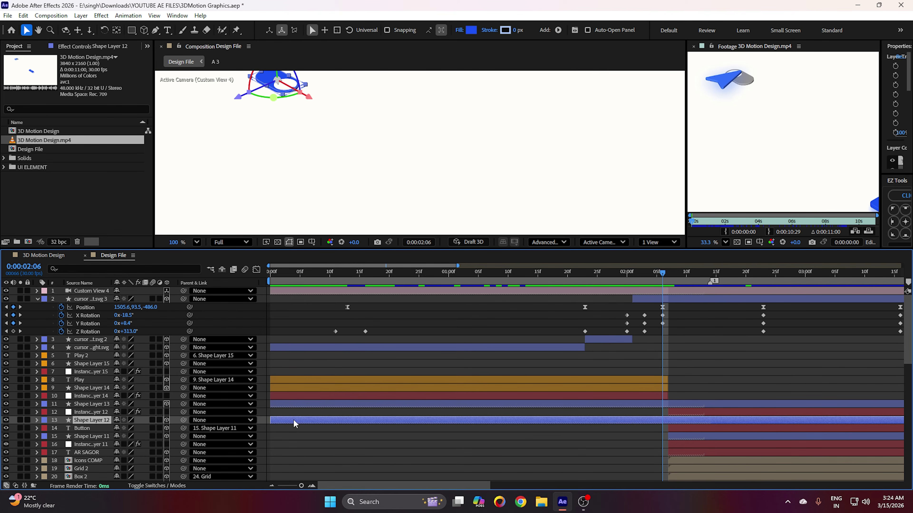
click(21, 419)
click(20, 419)
- Keyframe the rectangle fill Color of Shape Layer 12 at 0:00:02:06 and show only that layer's keyframed properties
click(37, 420)
scroll(43, 421, down, 2)
click(44, 381)
click(53, 389)
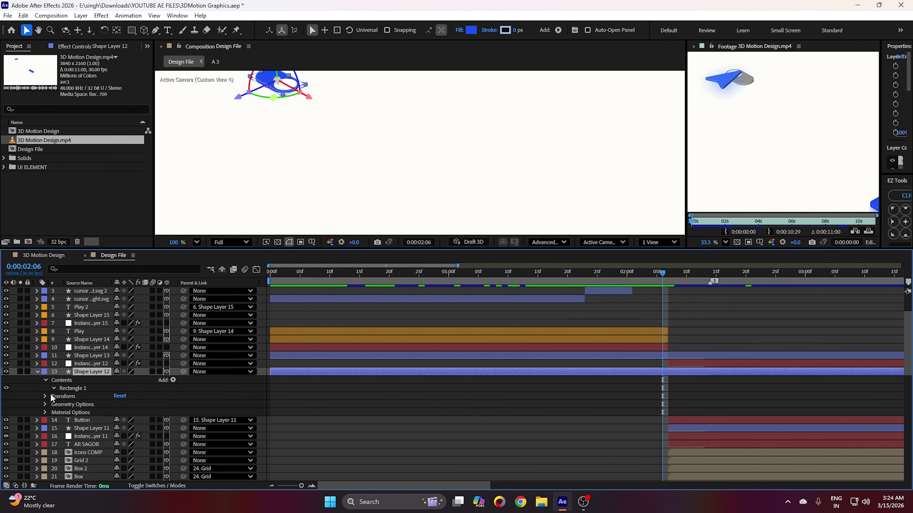
click(61, 412)
click(78, 437)
key(u)
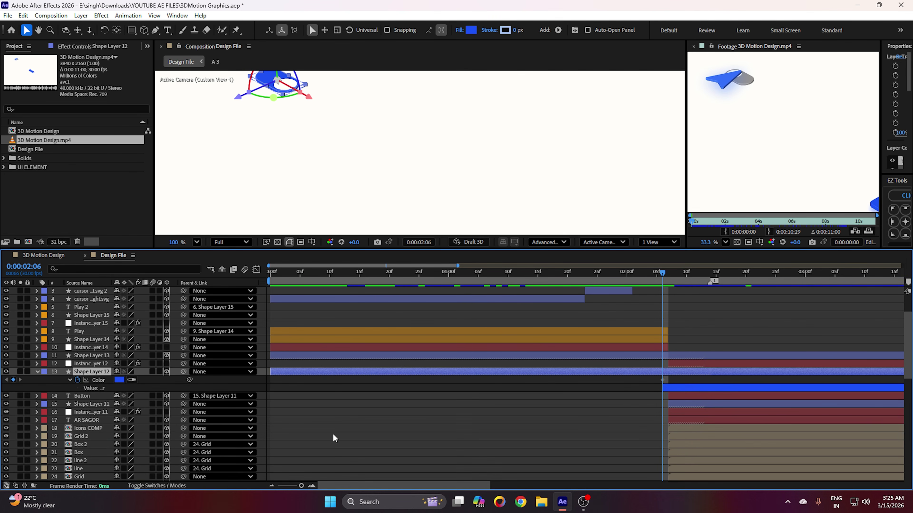
- Shift the blue Color keyframe to 0:00:02:09 and set the fill at 0:00:02:07 to grey 94969F sampled from the reference footage's toggle
key(space)
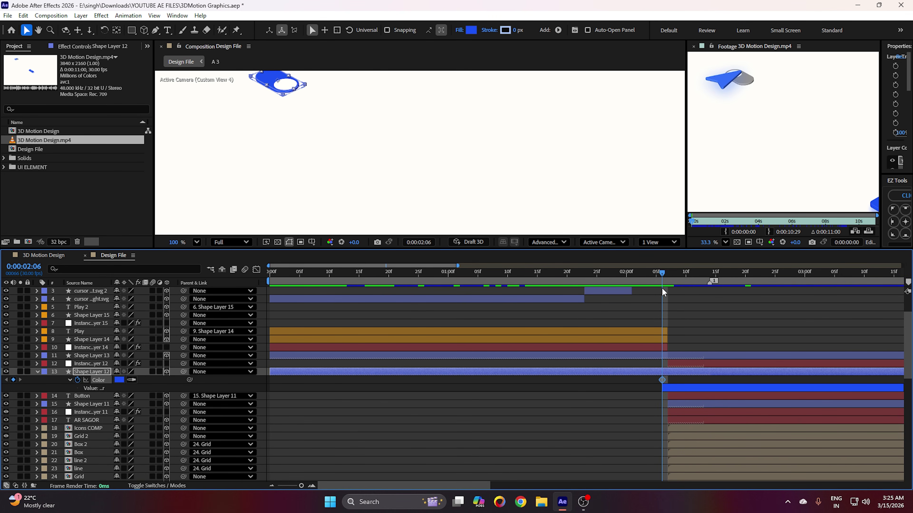
click(685, 275)
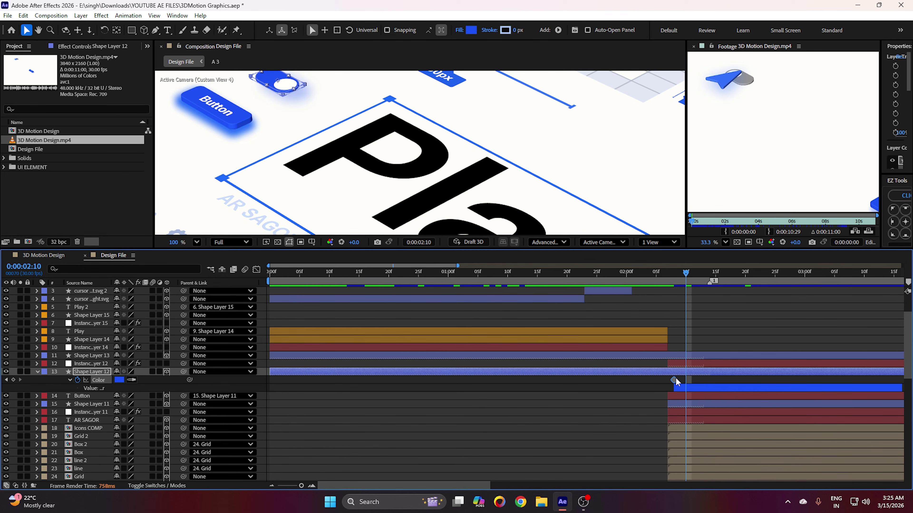
click(667, 274)
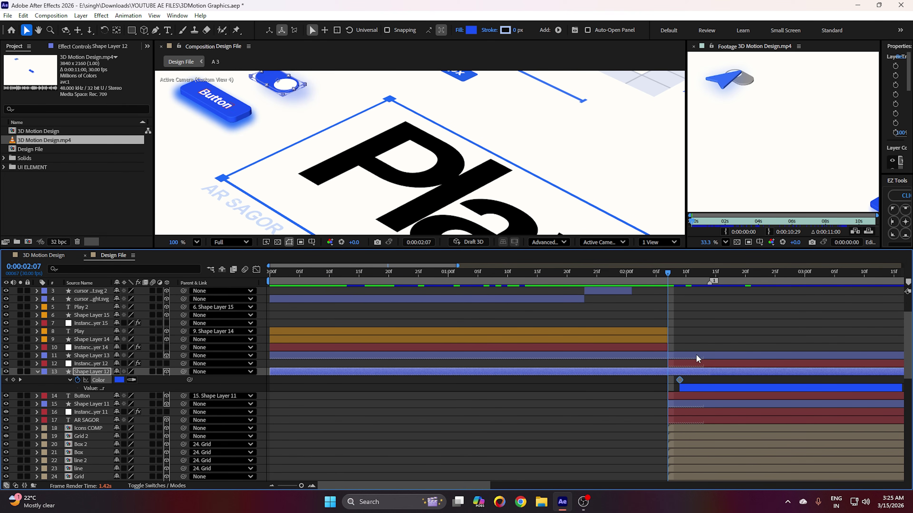
mouse_move(669, 273)
mouse_down()
mouse_move(680, 275)
mouse_move(667, 273)
mouse_up()
click(471, 30)
click(450, 312)
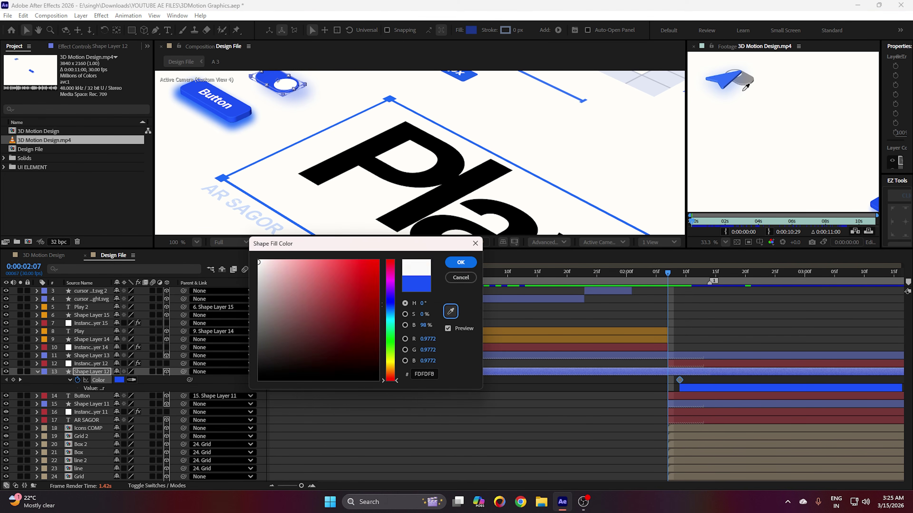
click(745, 80)
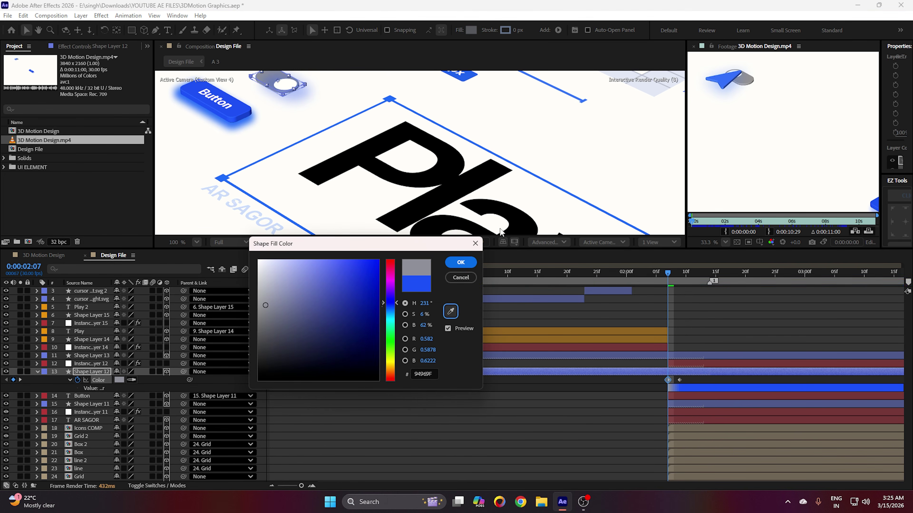
click(460, 263)
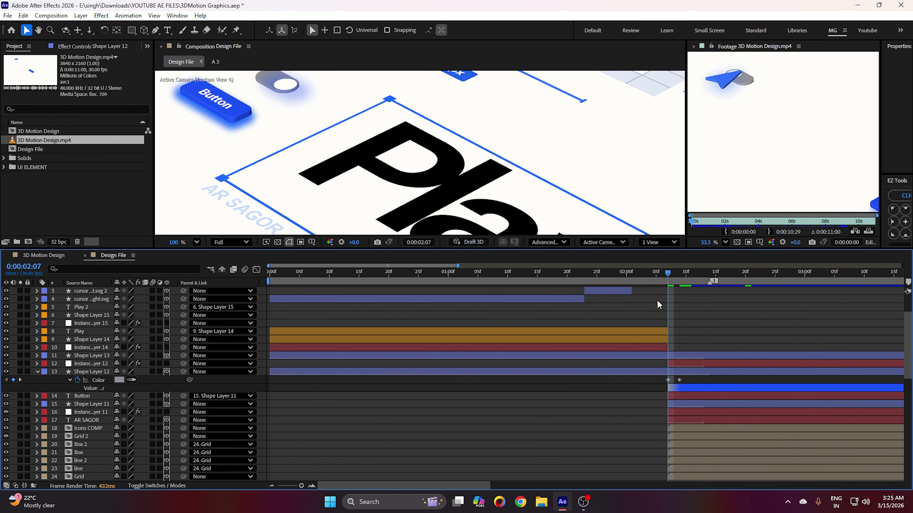
- Keyframe the Position of the toggle knob, Shape Layer 13, and place the keyframe at 0:00:02:08 after checking the reference footage
click(652, 375)
click(83, 364)
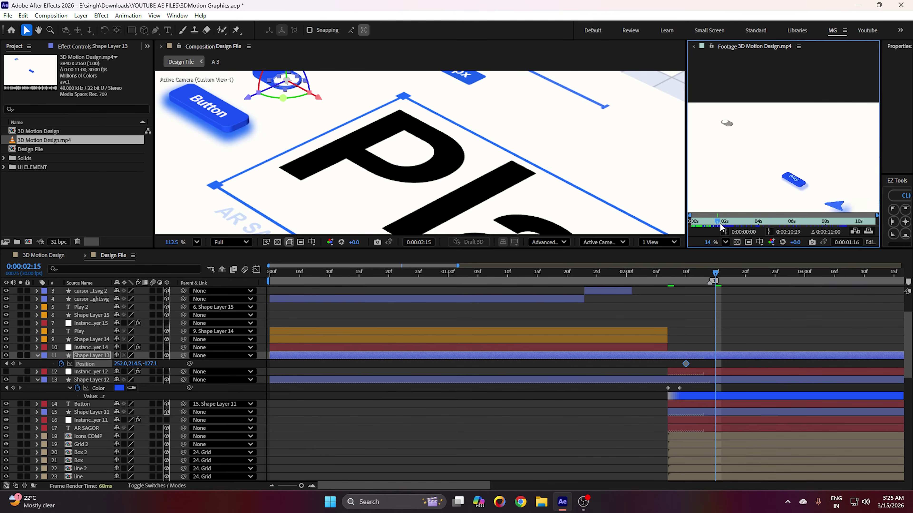
mouse_move(719, 226)
mouse_down()
mouse_move(740, 226)
mouse_move(723, 226)
mouse_move(733, 229)
mouse_up()
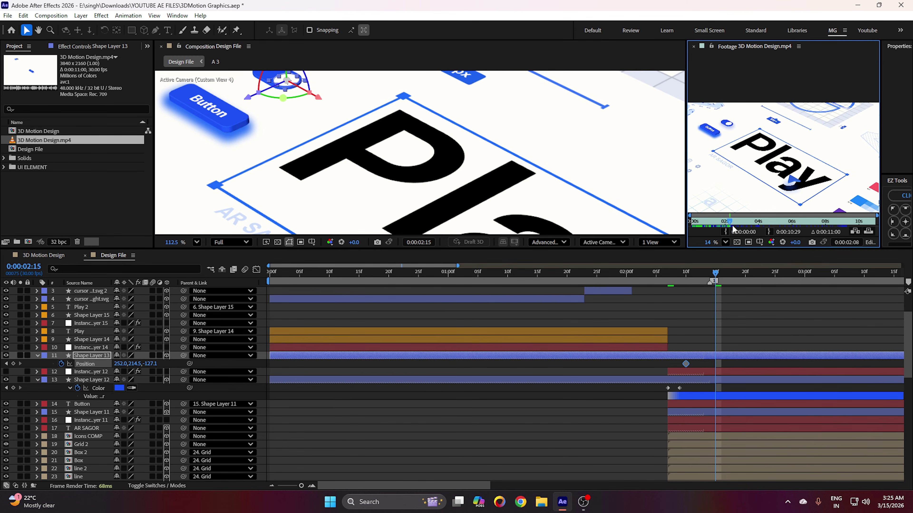
drag(687, 205, 618, 209)
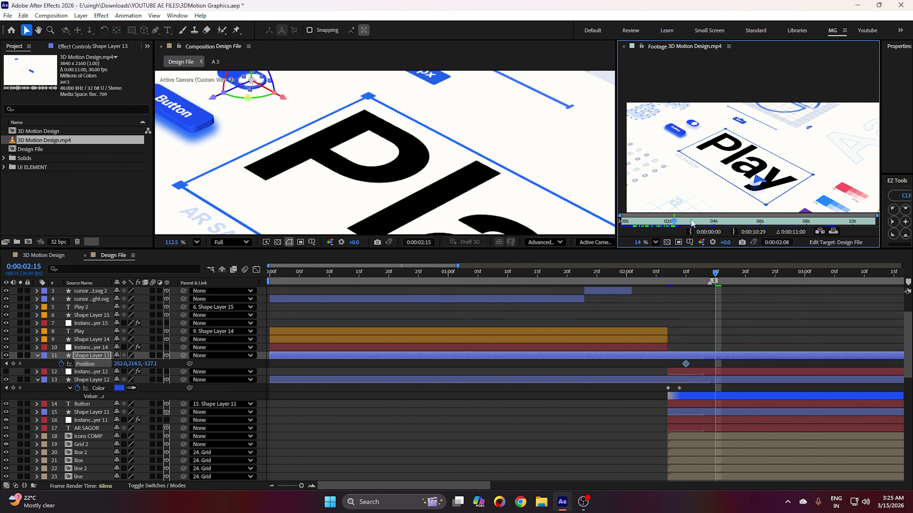
drag(715, 277, 674, 274)
scroll(373, 97, up, 3)
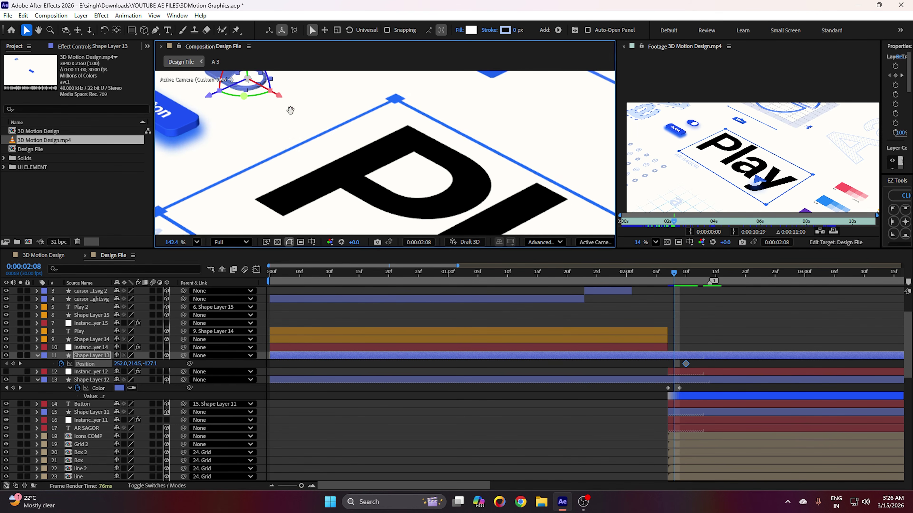
drag(685, 364, 674, 364)
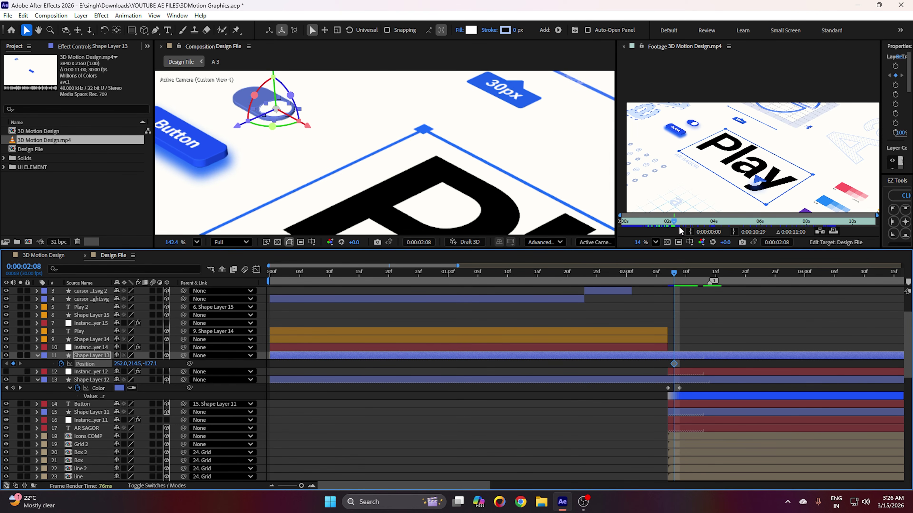
- Move the toggle knob to its off side at 0:00:02:06, with an X position of 183.0, matching the reference frame
drag(682, 226, 674, 229)
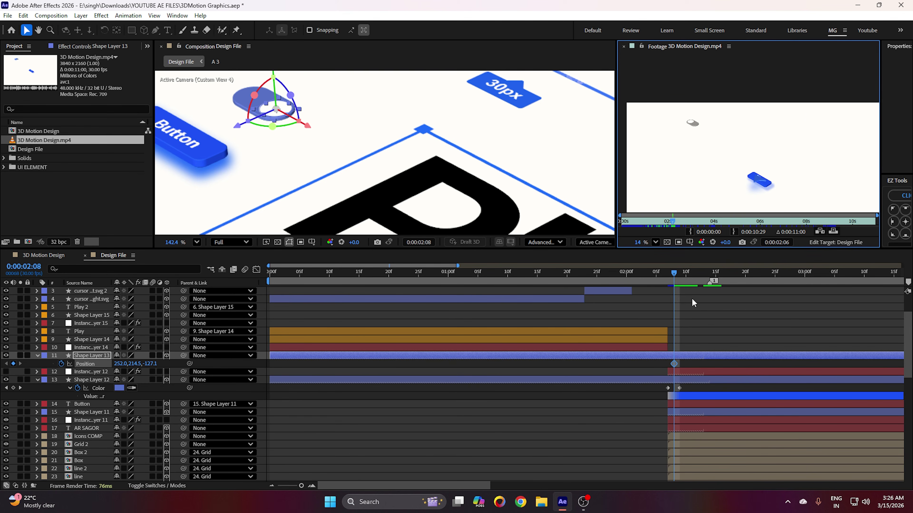
drag(674, 275, 662, 275)
drag(308, 130, 285, 120)
click(682, 364)
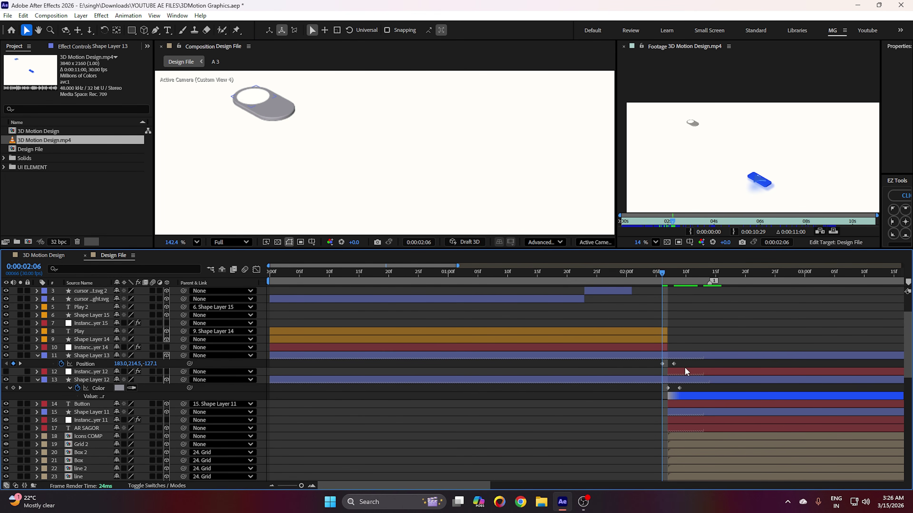
- Retime the toggle base's Color keyframes to 0:00:02:06 and 0:00:02:07, and collapse the keyframed layer properties
scroll(672, 396, up, 4)
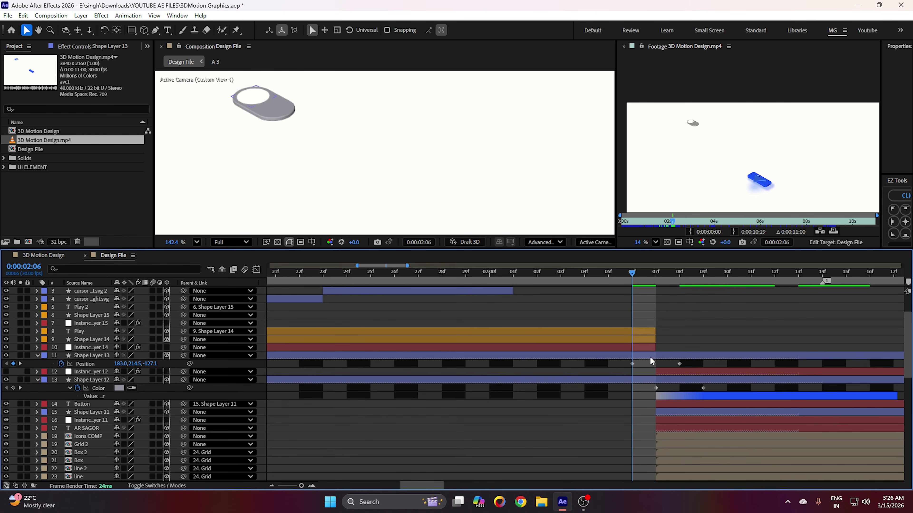
click(656, 391)
scroll(639, 391, up, 3)
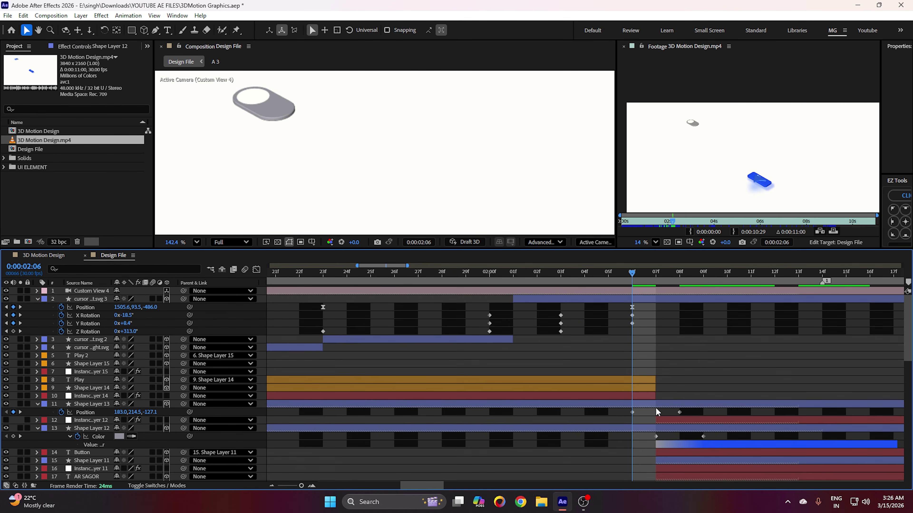
mouse_move(656, 436)
mouse_down()
mouse_move(633, 437)
mouse_move(663, 442)
mouse_up()
click(663, 442)
drag(621, 412, 692, 435)
click(594, 459)
key(u)
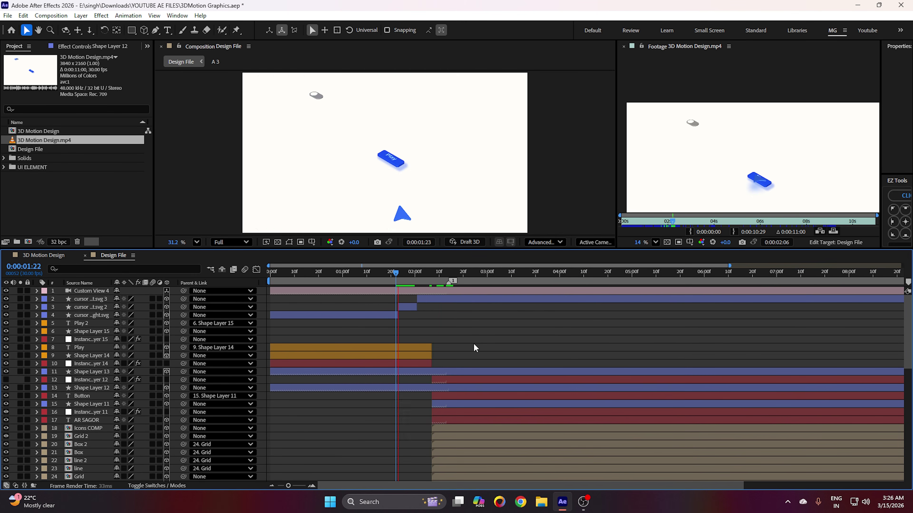
- Scrub through the toggle switch near 0:00:02:03, and inspect the second Play button's start at 0:00:09:29
click(422, 272)
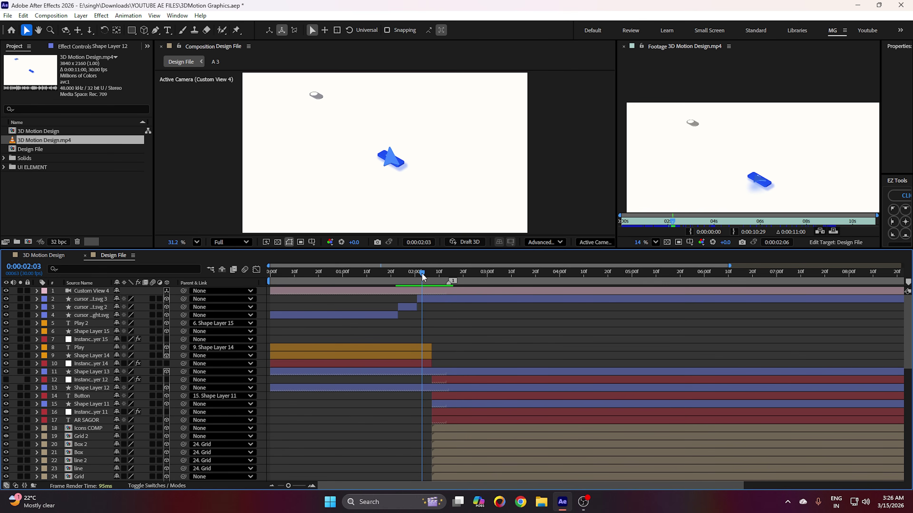
drag(422, 275, 457, 288)
drag(787, 362, 550, 361)
click(754, 275)
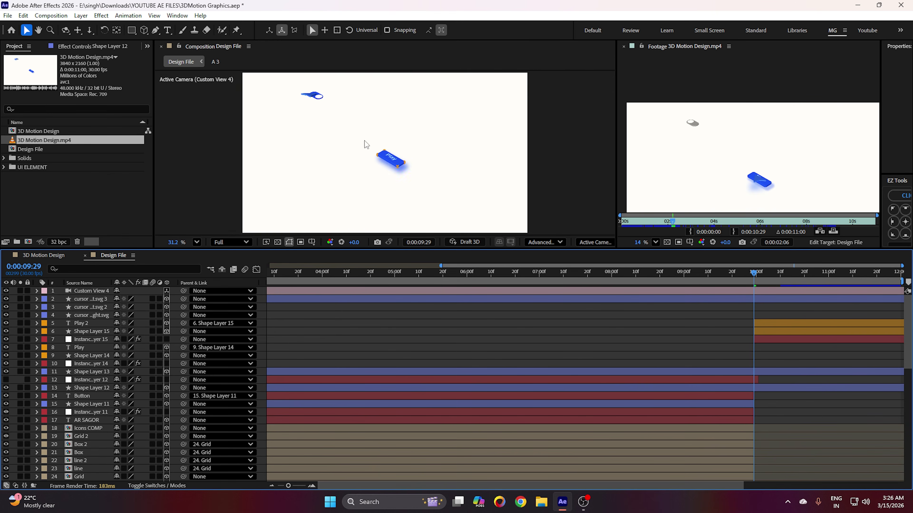
scroll(314, 100, up, 2)
click(771, 323)
click(765, 340)
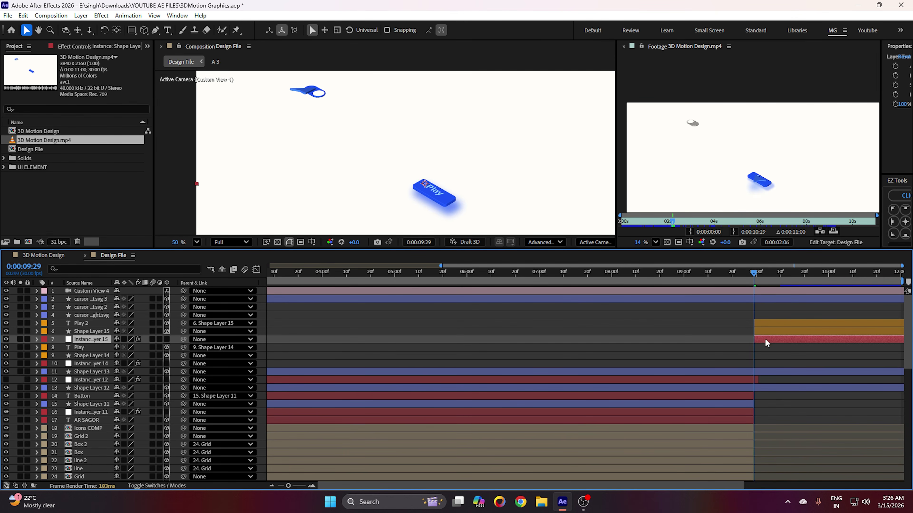
click(784, 377)
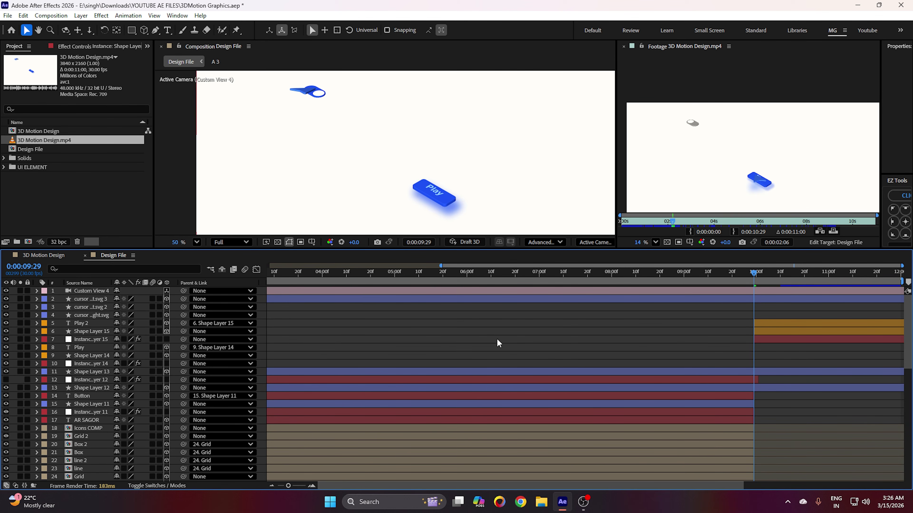
- Copy the on-state Position and Color keyframes of Shape Layers 13 and 12 and paste them at 0:00:09:29
scroll(557, 362, down, 2)
click(361, 388)
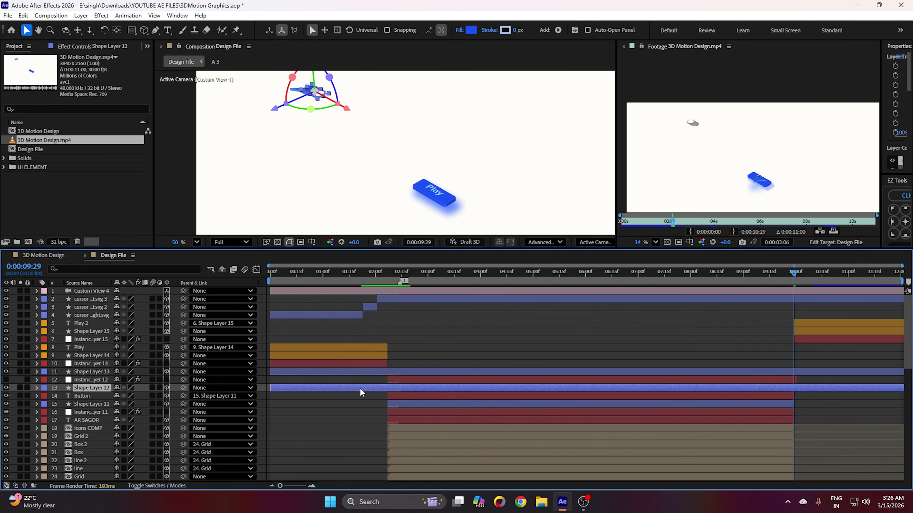
key(u)
click(369, 372)
key(u)
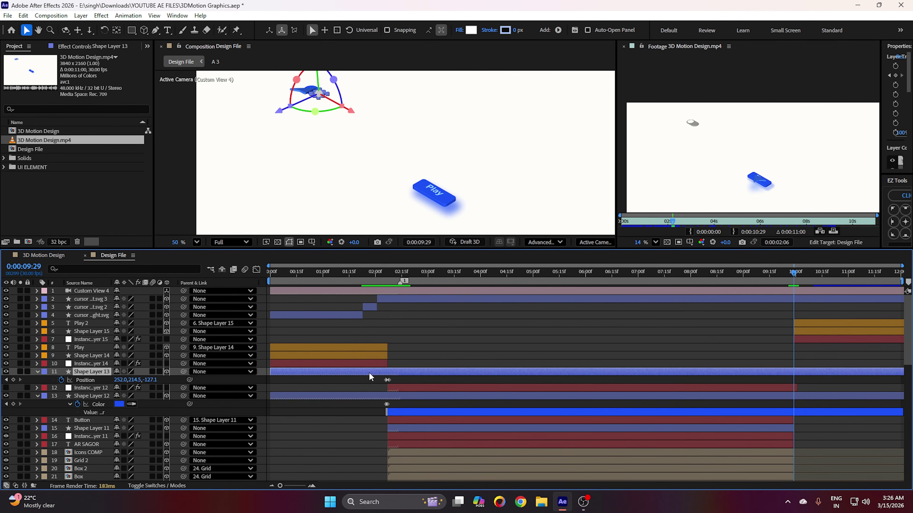
scroll(383, 386, up, 4)
drag(441, 380, 414, 408)
scroll(565, 345, right, 15)
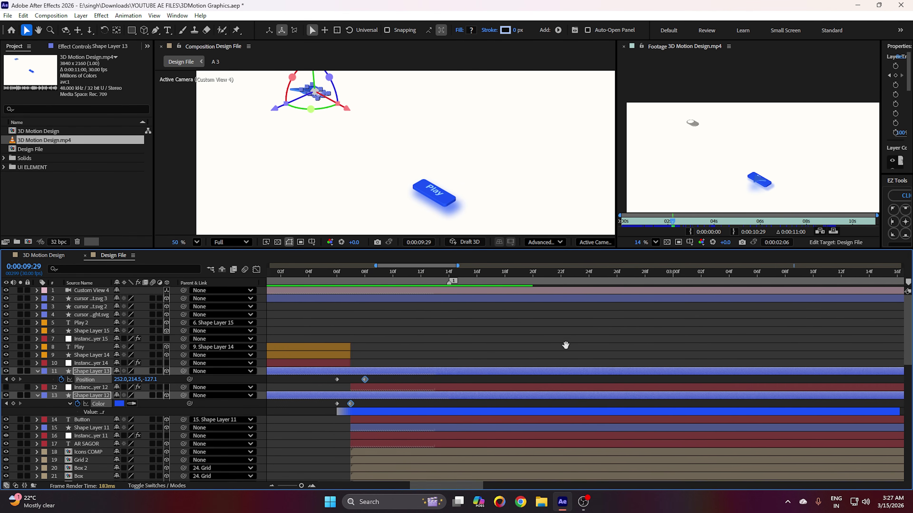
key(;)
key(ctrl+v)
click(780, 384)
- Copy the toggle's off-state Position and Color keyframes and paste them at 0:00:10:05
drag(791, 279, 804, 278)
drag(380, 380, 388, 408)
key(ctrl+c)
key(ctrl+v)
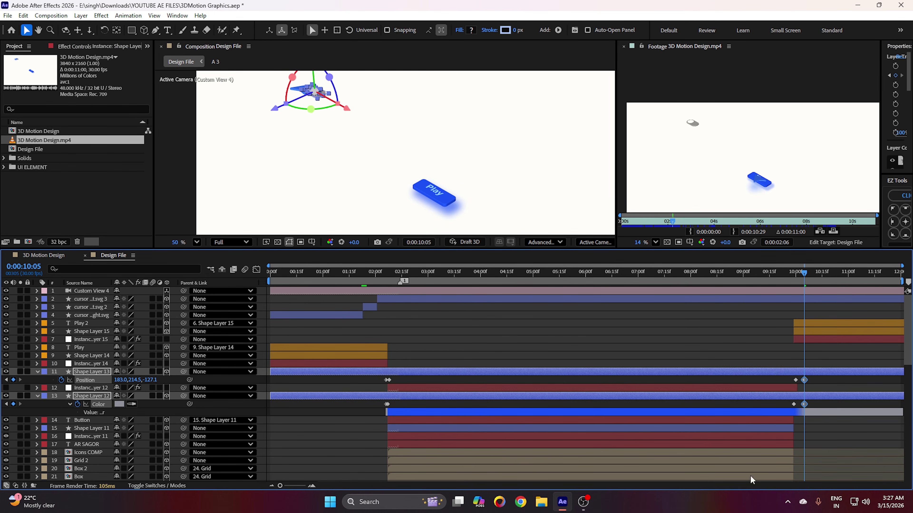
- Align the start Position and Color keyframes of the toggle's switch-off with the third cursor layer's keyframes at 0:00:09:28
scroll(823, 370, up, 2)
click(770, 355)
click(714, 300)
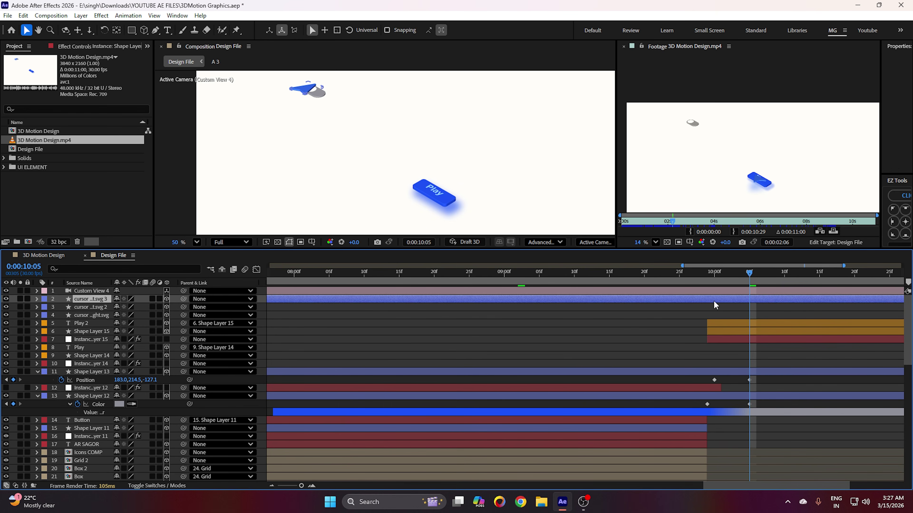
key(u)
click(713, 314)
click(699, 278)
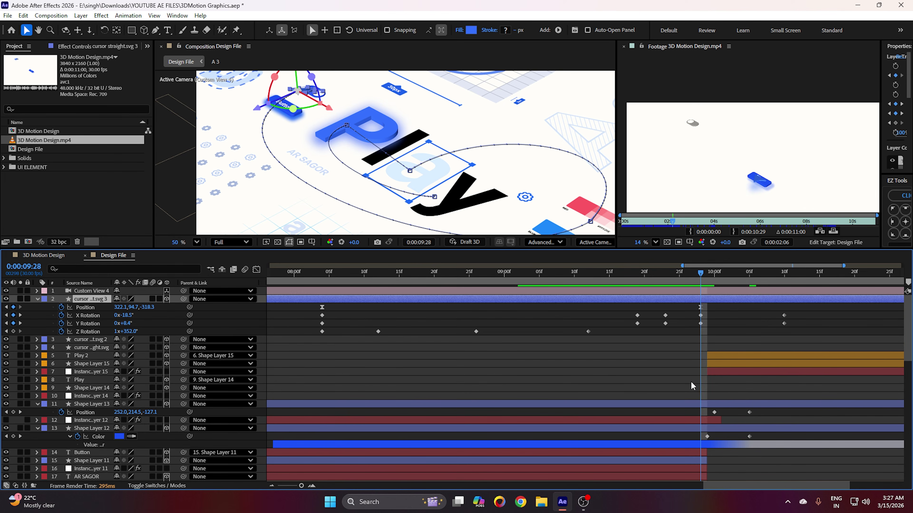
scroll(698, 396, up, 1)
drag(716, 437, 702, 413)
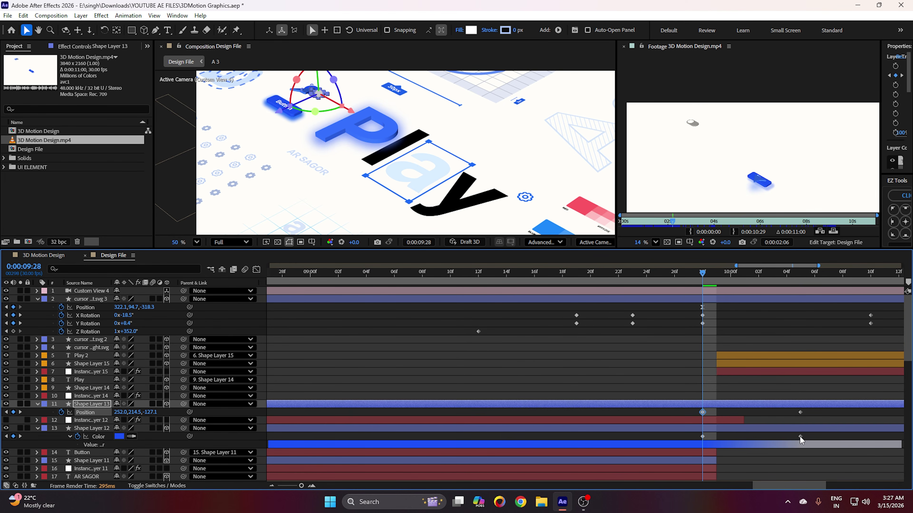
- Shorten the switch-off by ending Color at 0:00:10:00 and Position at 0:00:10:01, and scrub back to 0:00:09:26
drag(801, 436, 731, 436)
drag(800, 412, 744, 426)
click(765, 415)
drag(691, 273, 671, 276)
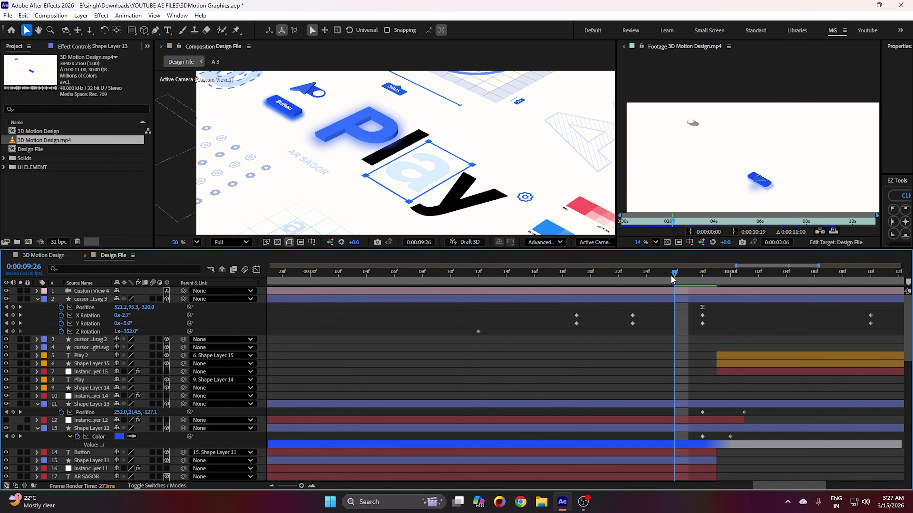
- Play back the toggle's switch-off from 0:00:09:26 and fit the composition in the viewer
key(space)
key(space)
scroll(432, 140, down, 3)
click(197, 242)
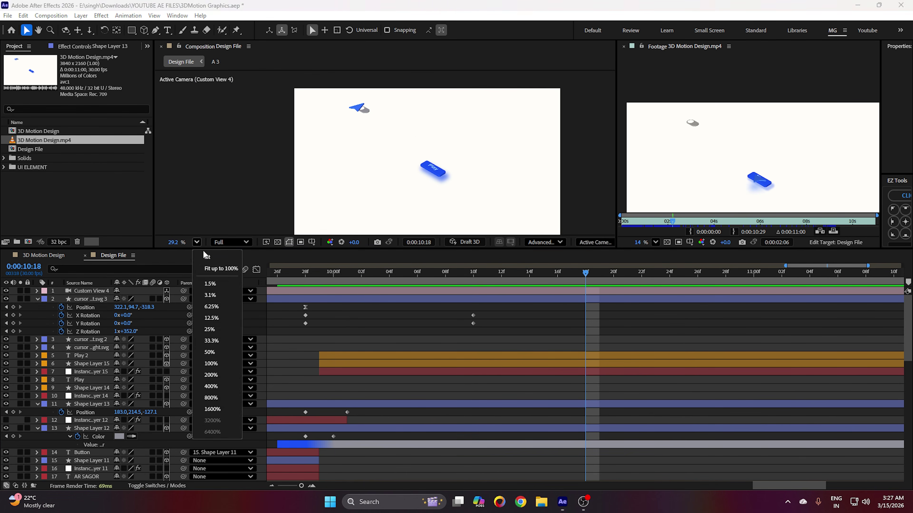
click(206, 256)
drag(304, 275, 239, 284)
scroll(402, 331, down, 3)
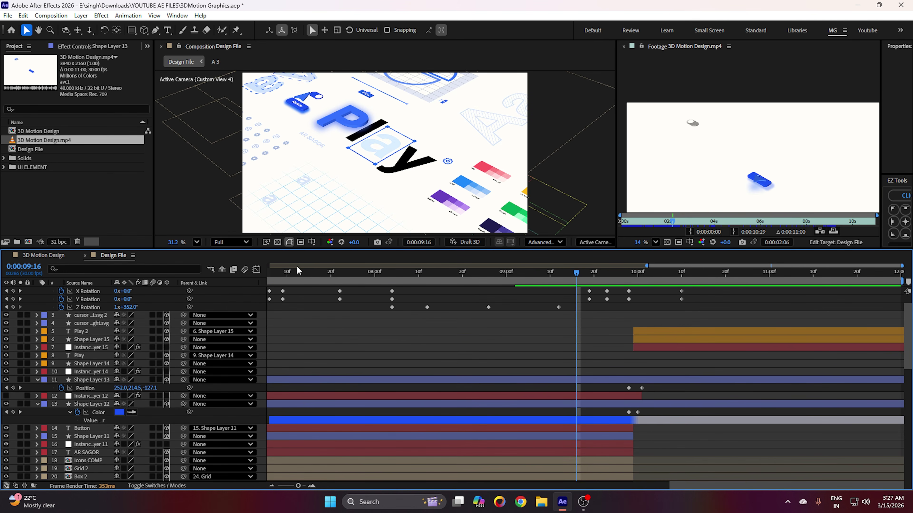
- Play the Design File animation from 0:00:00:00 to review the toggle and cursor movement
scroll(403, 329, down, 3)
key(semicolon)
key(Home)
key(space)
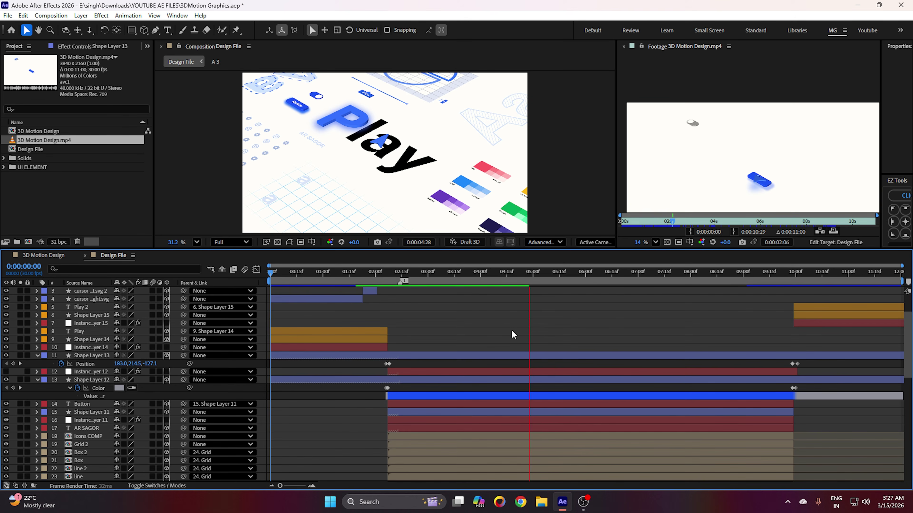
key(space)
scroll(388, 156, up, 1)
scroll(470, 339, up, 2)
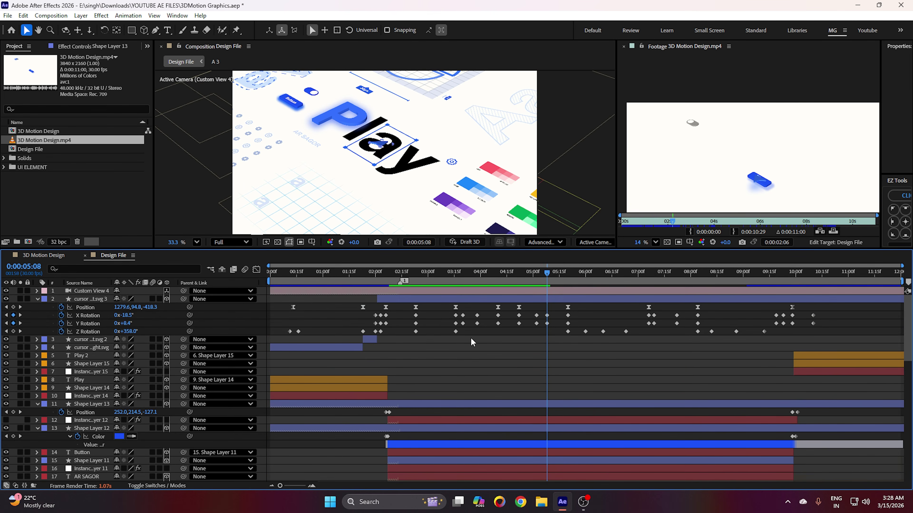
- Create a 3D layer instance of the first cursor layer, cursor straight.svg, with the playhead at 0:00:01:05
click(453, 299)
scroll(383, 178, up, 3)
drag(376, 280, 332, 280)
scroll(370, 173, down, 4)
scroll(467, 147, up, 2)
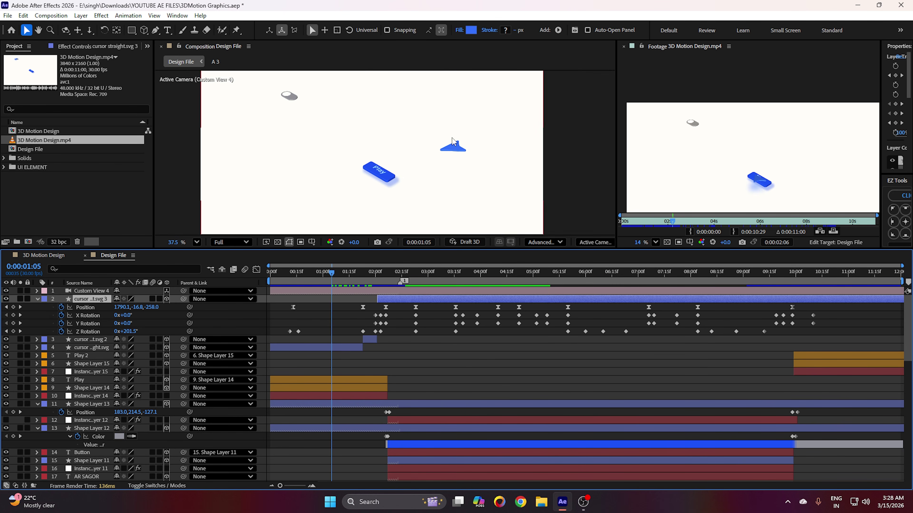
click(453, 147)
right_click(327, 349)
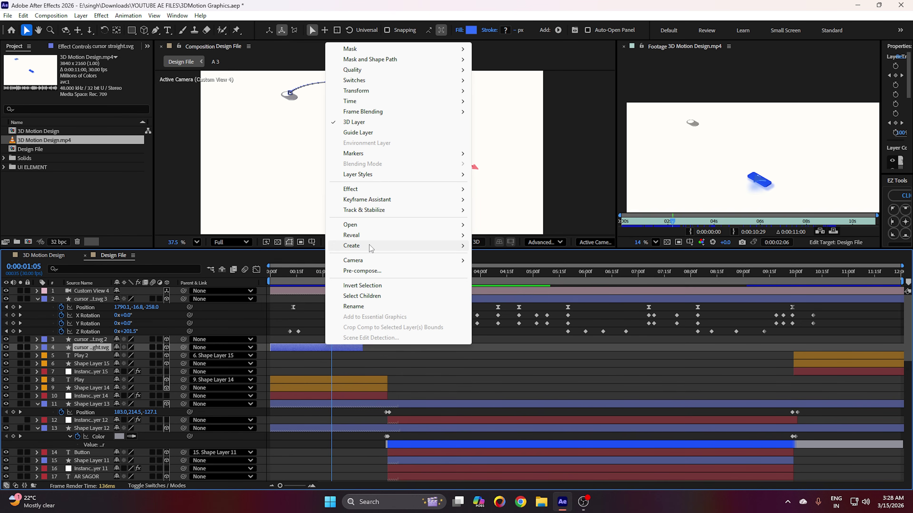
mouse_move(366, 247)
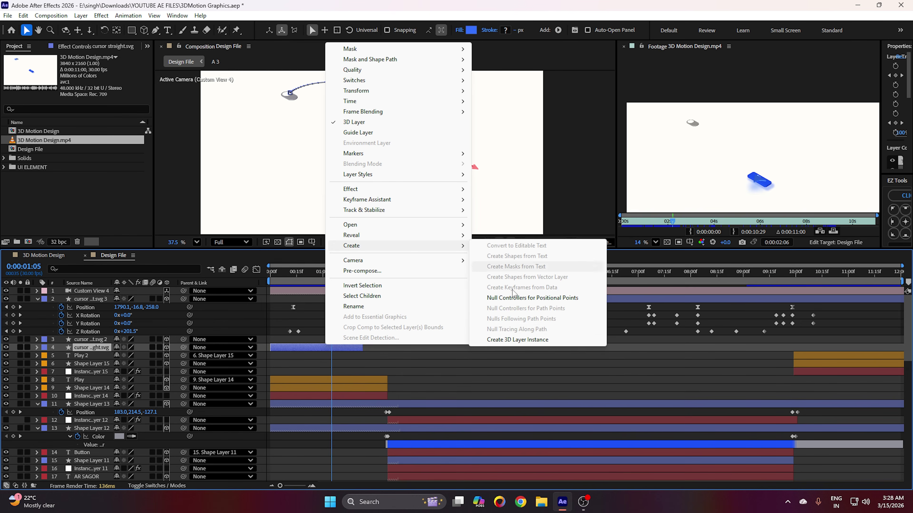
click(508, 341)
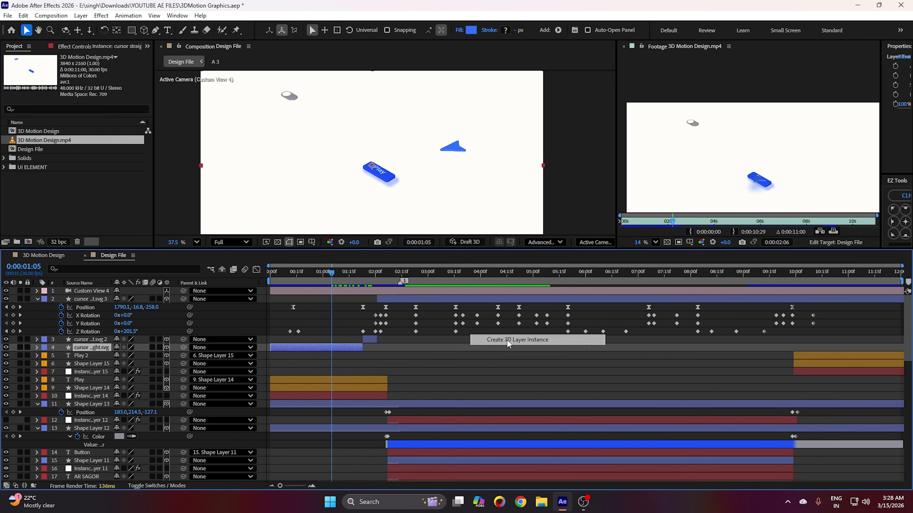
- Close the reference footage view and show Effects & Presets
click(177, 16)
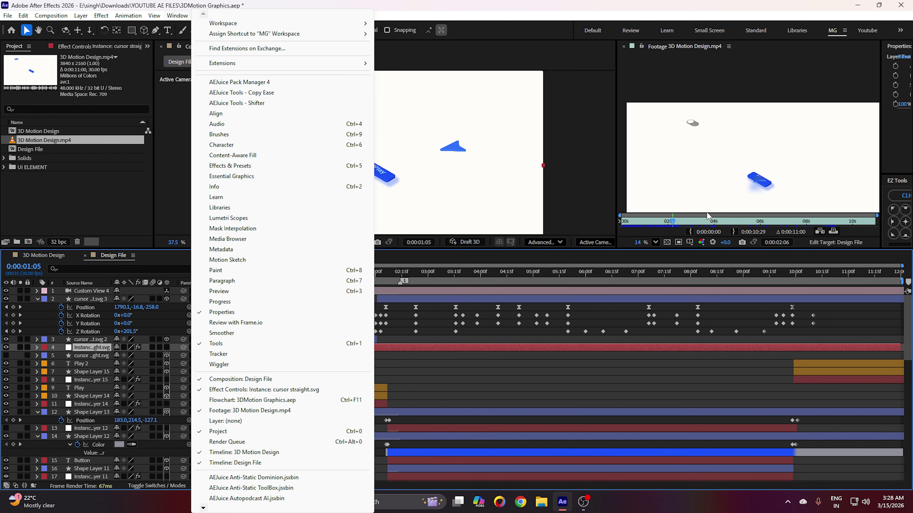
click(622, 47)
click(177, 16)
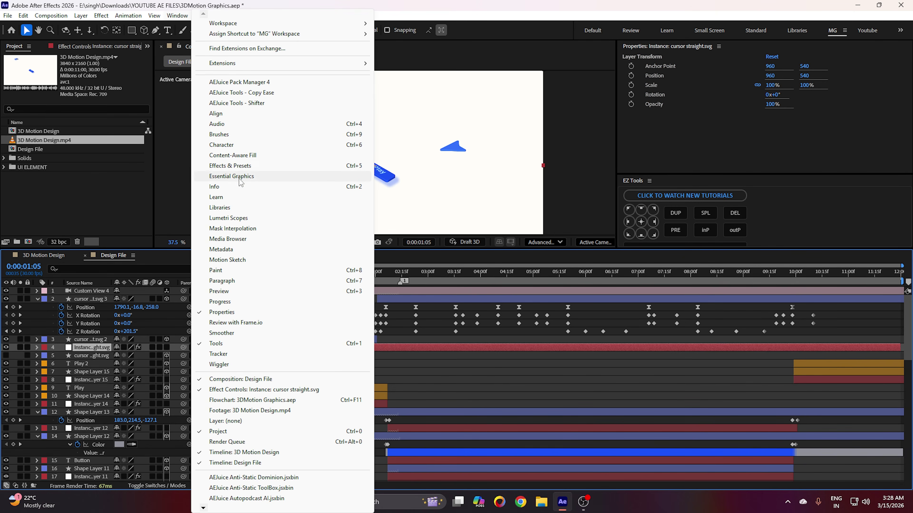
click(233, 166)
- Search the effects for "radia" and apply Radial Shadow to the cursor straight.svg instance layer
click(616, 57)
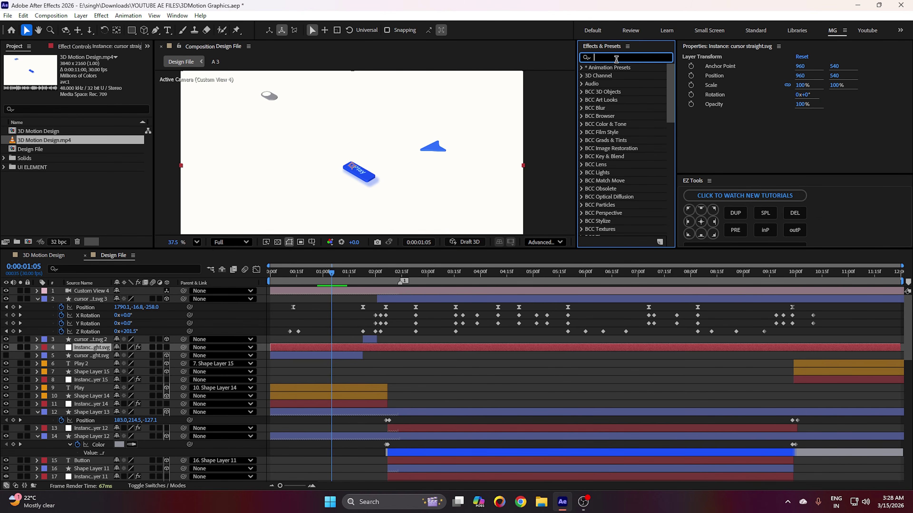
text(radi)
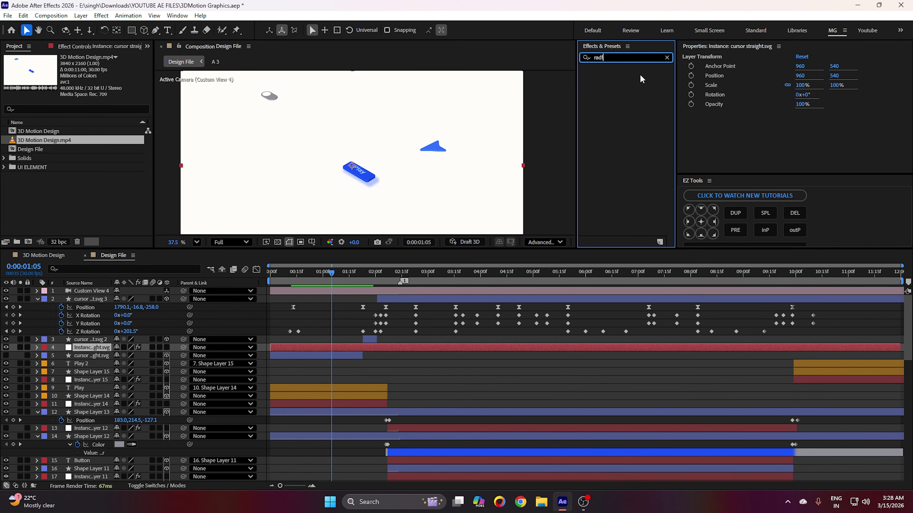
text(a)
scroll(636, 148, down, 5)
drag(621, 175, 277, 349)
- Sample the cursor's blue as the radial shadow's color, set Opacity to 100% and Softness to 70.4, and place Light Source at about 1171, 183
scroll(462, 149, up, 2)
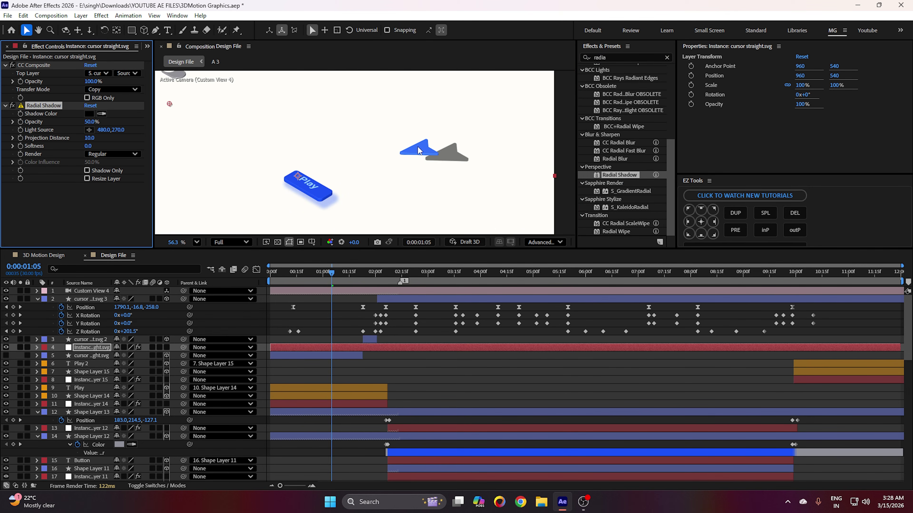
scroll(418, 151, up, 1)
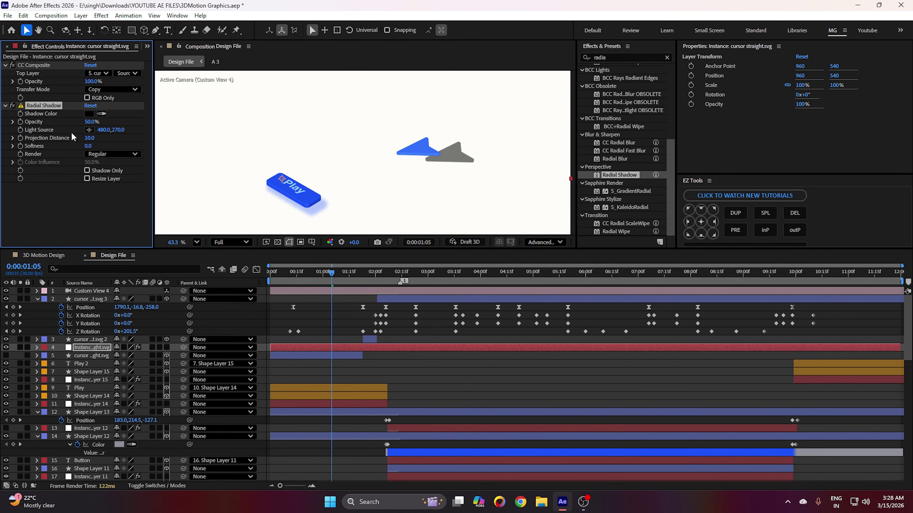
click(421, 149)
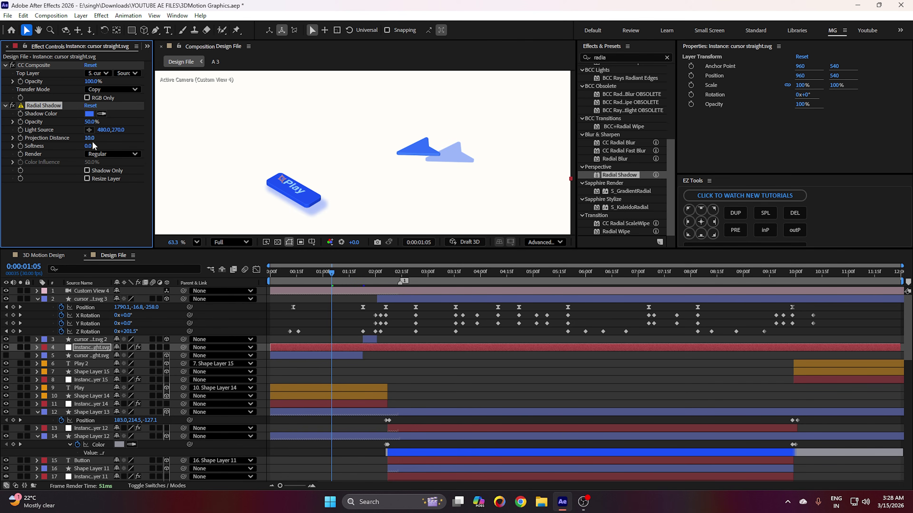
drag(89, 147, 126, 120)
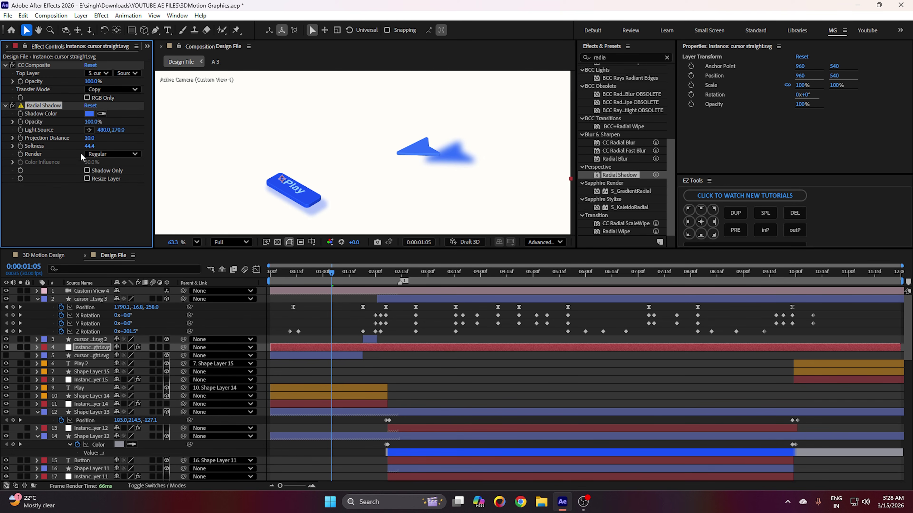
drag(89, 145, 194, 130)
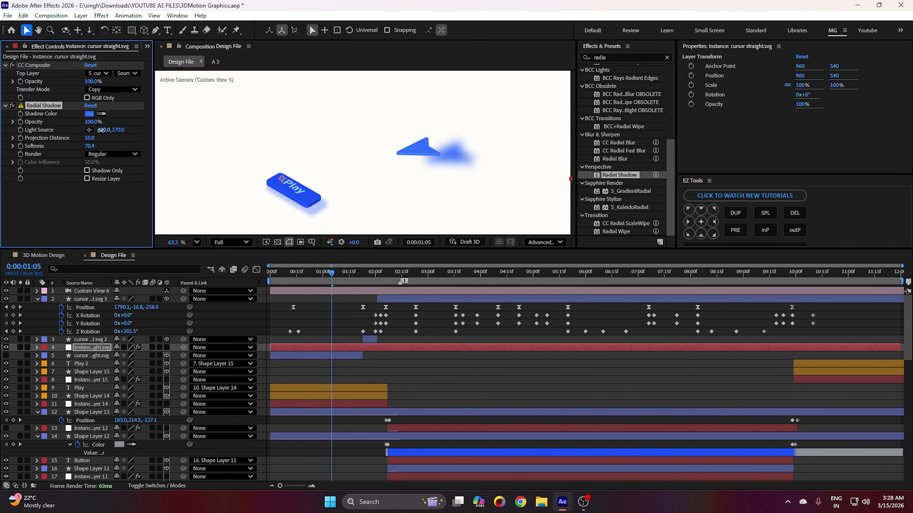
scroll(287, 133, down, 2)
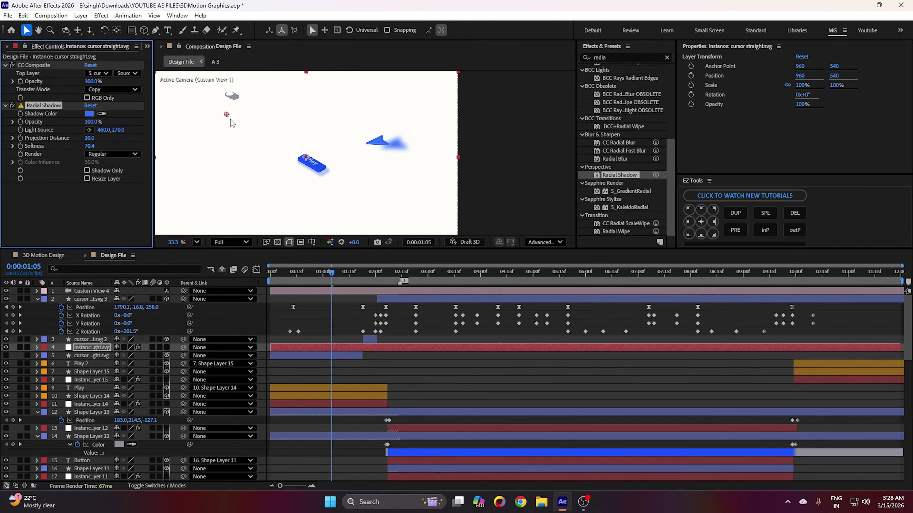
drag(227, 114, 339, 100)
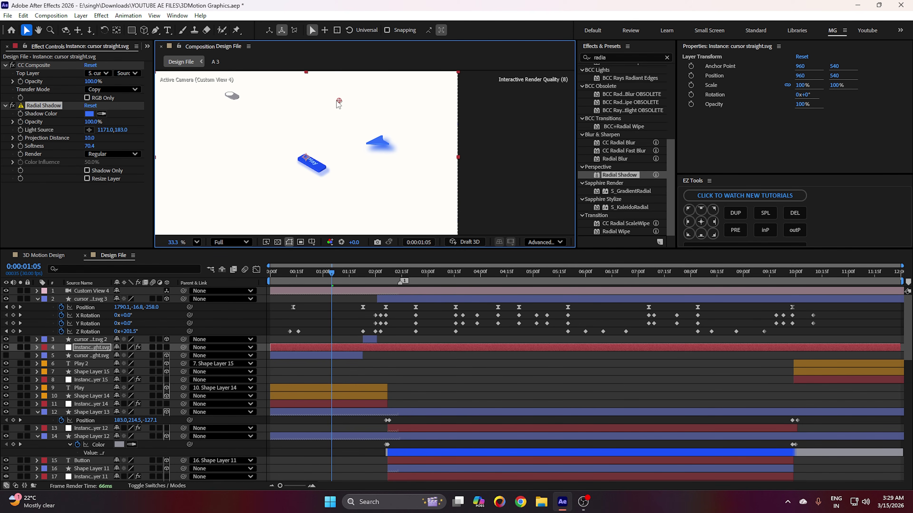
- Play the animation from the start and again from 0:00:00:14 to check the first cursor's shadow
click(496, 408)
drag(288, 273, 270, 274)
scroll(295, 164, down, 3)
scroll(296, 165, up, 1)
key(space)
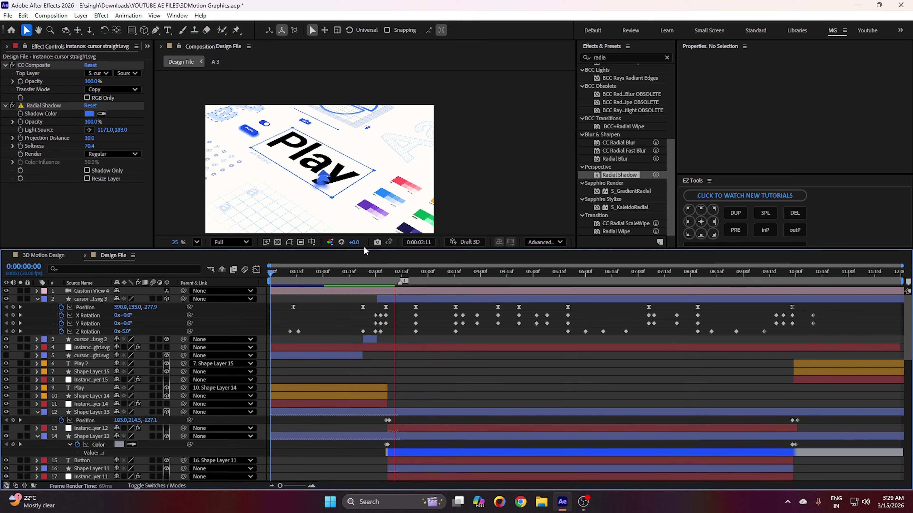
click(295, 275)
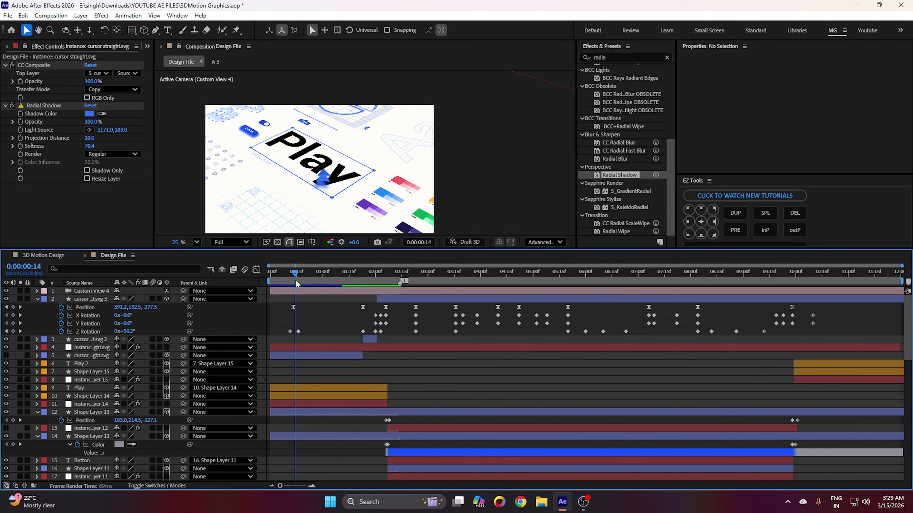
key(space)
key(space)
- Create a 3D layer instance of the second cursor layer, cursor straight.svg 2, with the playhead at 0:00:02:04
click(417, 307)
mouse_move(394, 279)
mouse_down()
mouse_move(372, 278)
mouse_move(382, 279)
mouse_up()
right_click(367, 338)
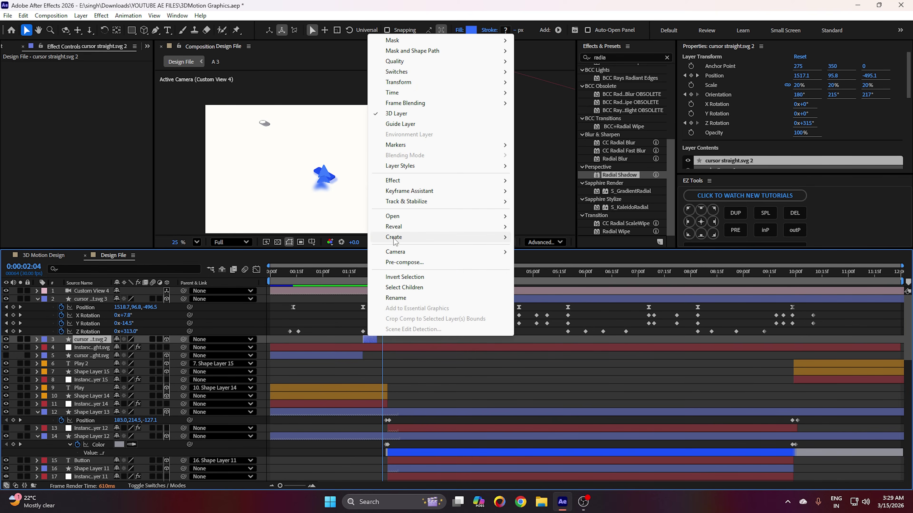
mouse_move(396, 240)
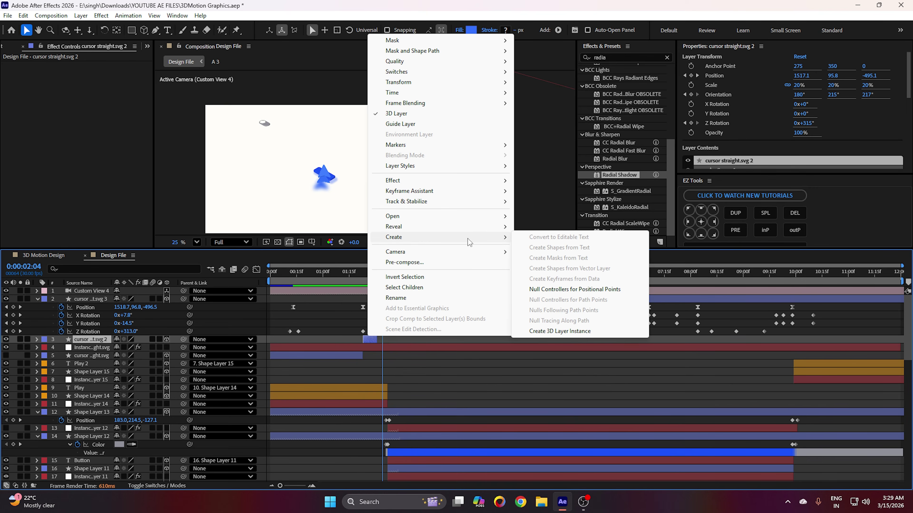
click(544, 331)
- Open the 3D Motion Design composition, collapse its layer properties, fit it in the viewer and examine the cursor shadow up to 0:00:01:26
click(70, 258)
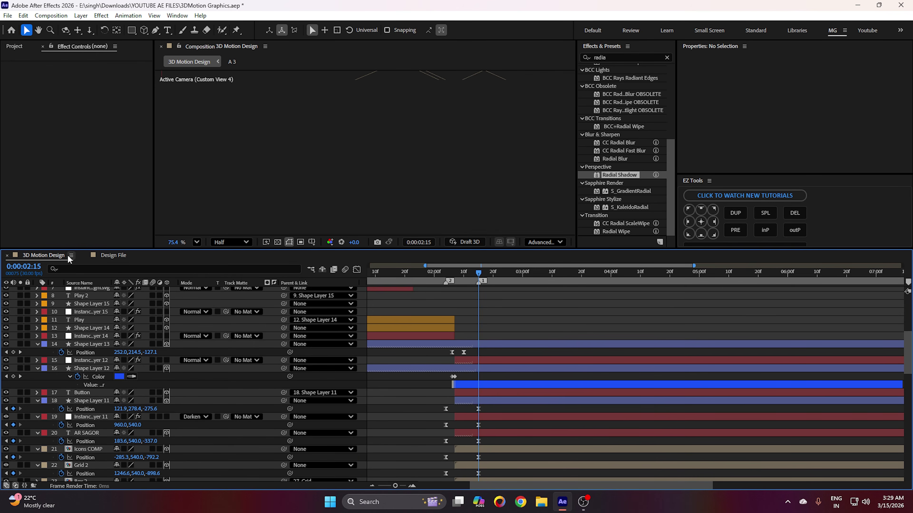
key(minus)
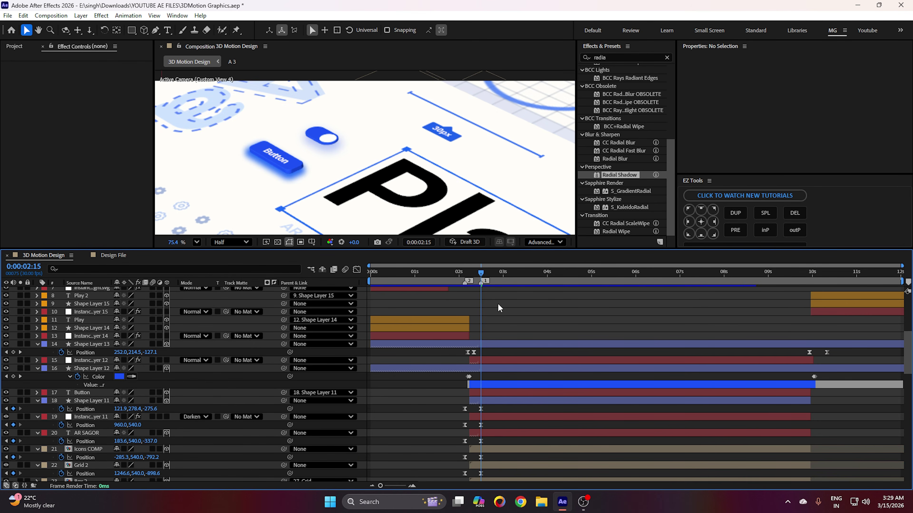
key(u)
scroll(467, 300, up, 4)
click(434, 275)
click(196, 242)
click(212, 259)
drag(433, 274, 453, 278)
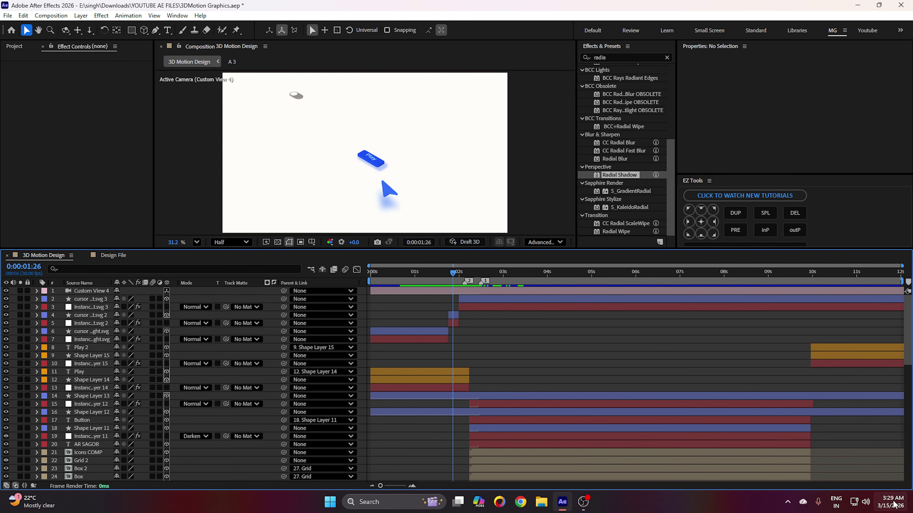
mouse_move(895, 503)
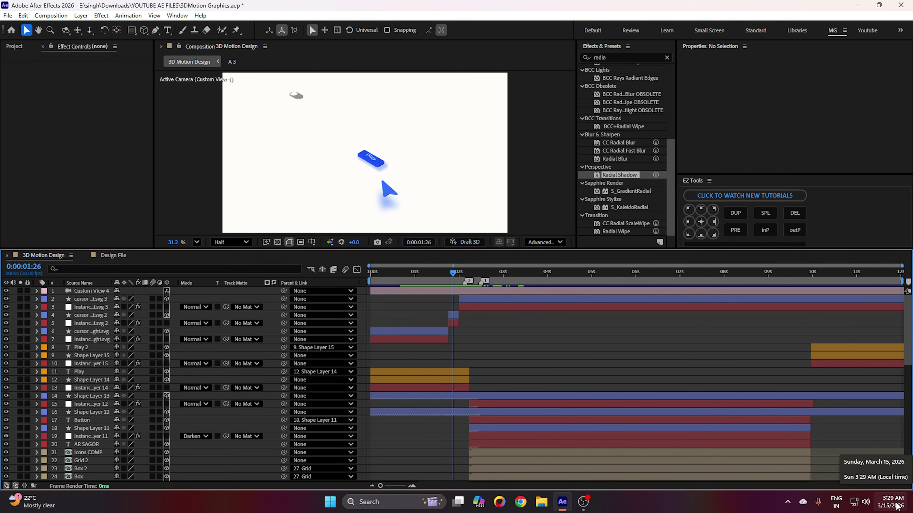